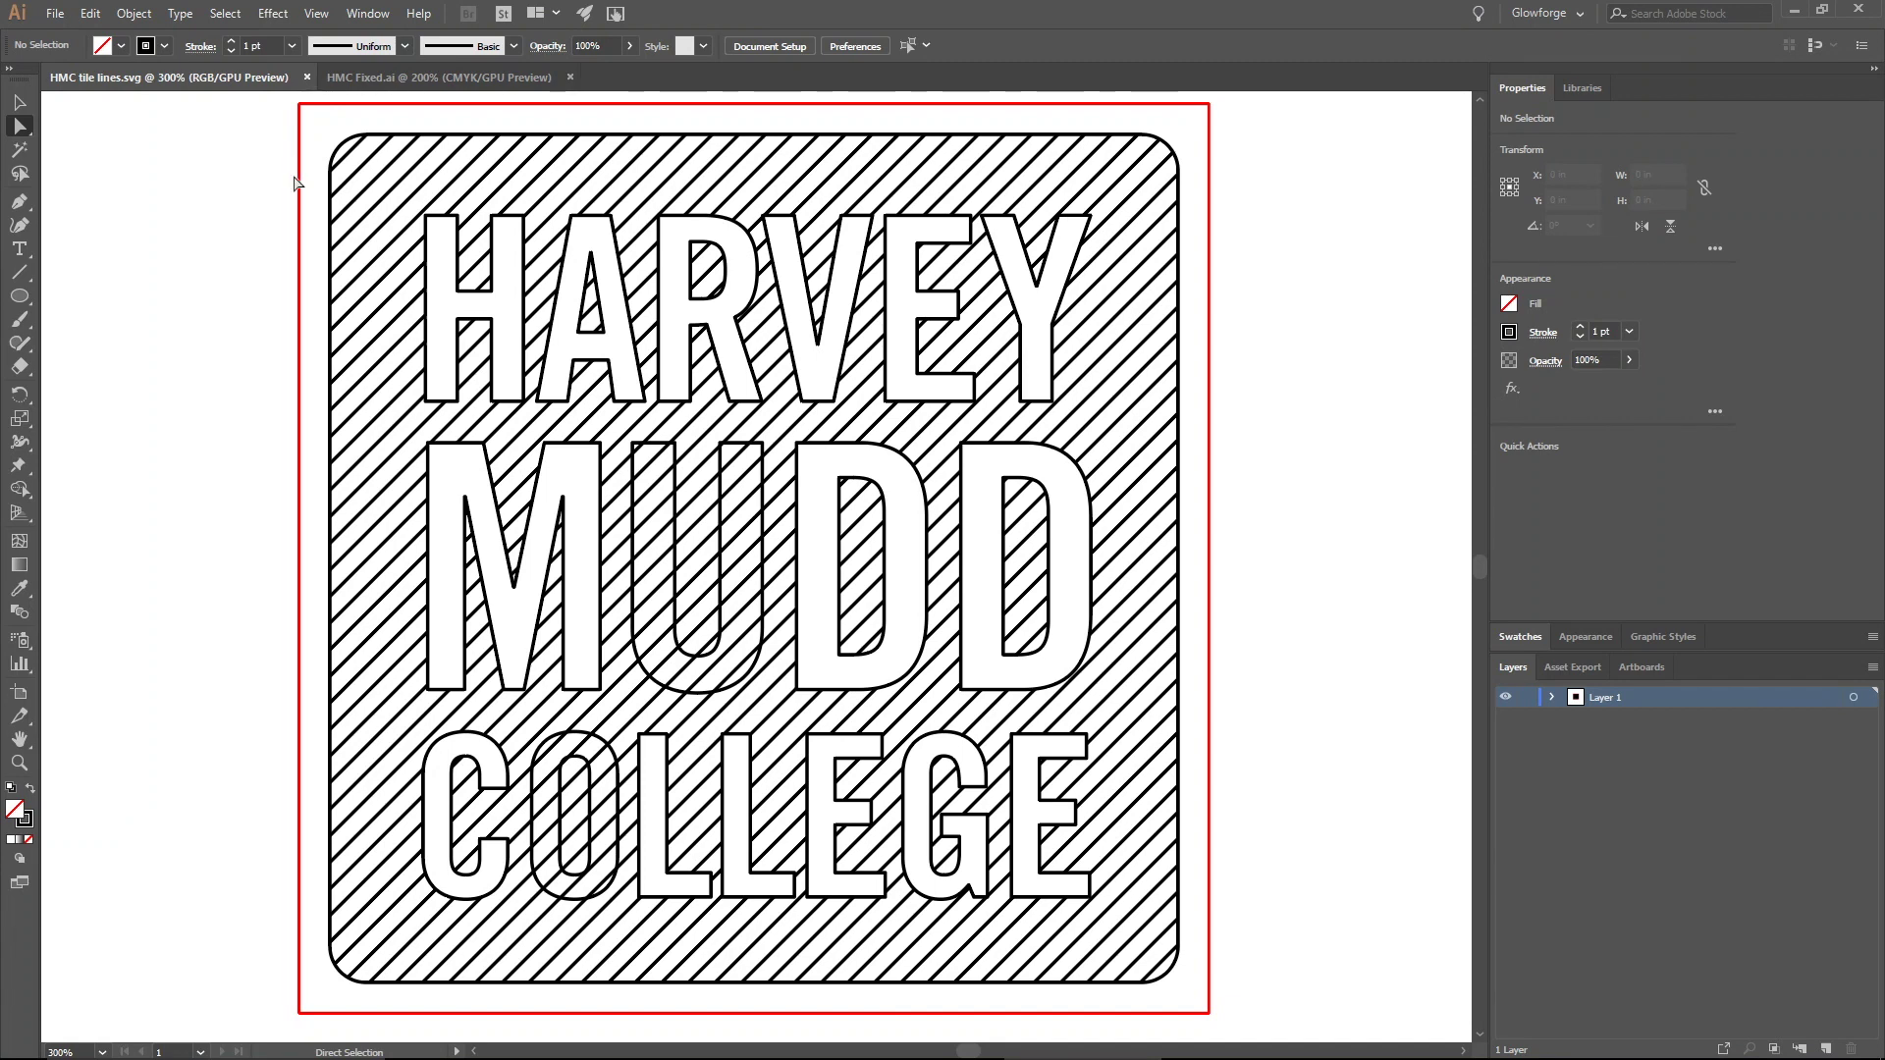
# - Create a new document with the default settings and set the stroke colour to 1 Black
pyautogui.press('ctrl')
pyautogui.hotkey('ctrl', 'n')
pyautogui.press('Return')
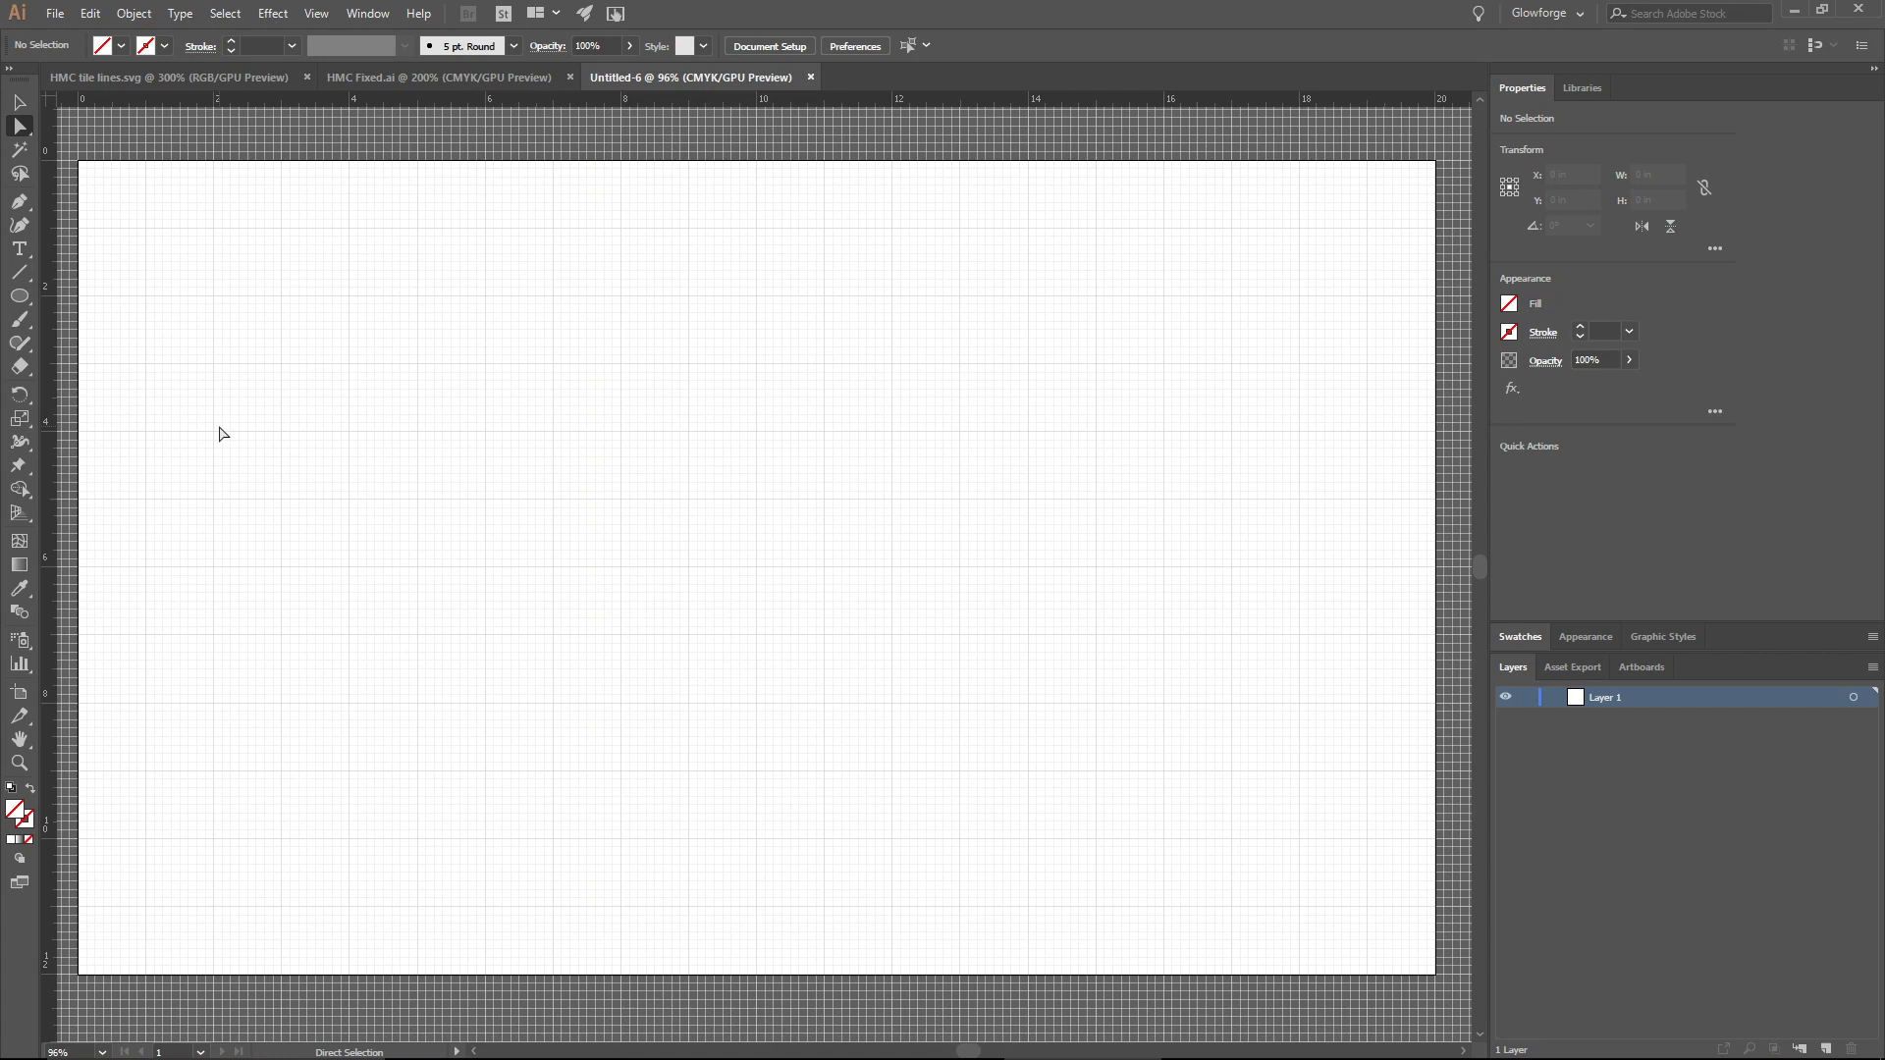
pyautogui.click(1512, 334)
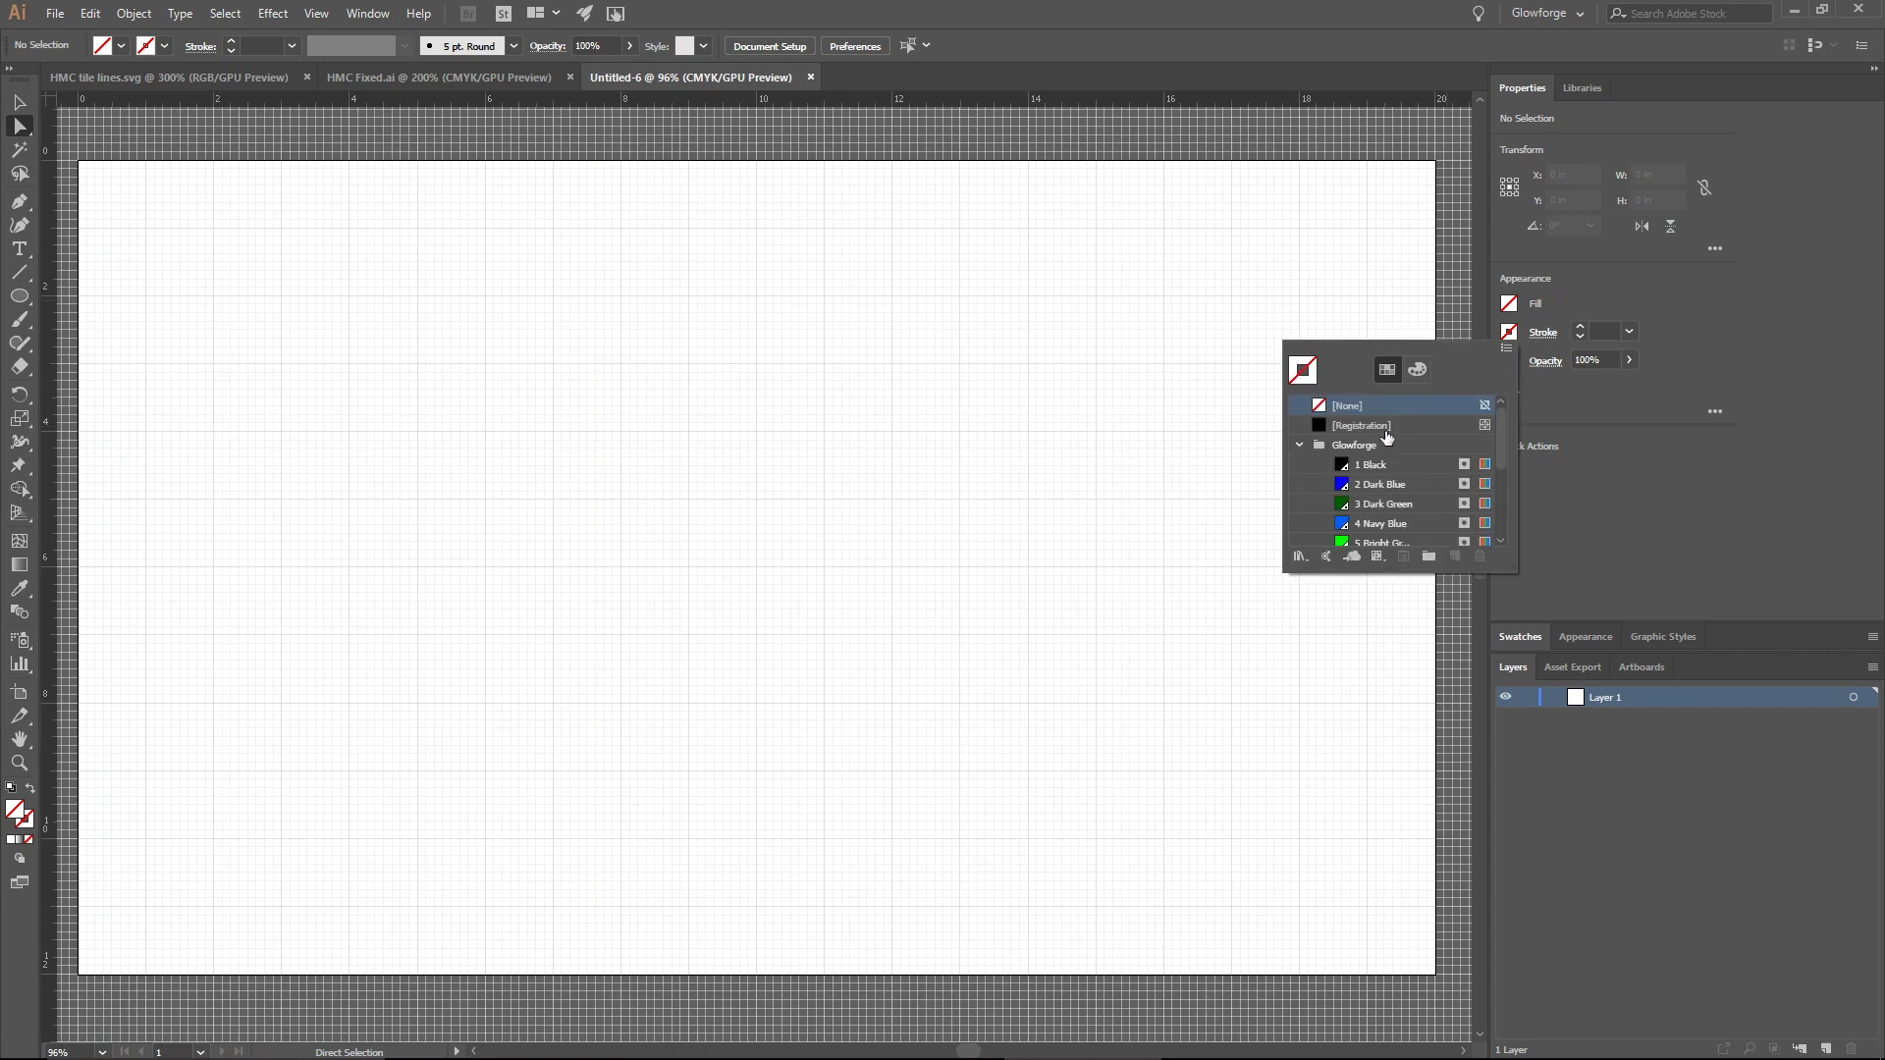
pyautogui.click(1386, 463)
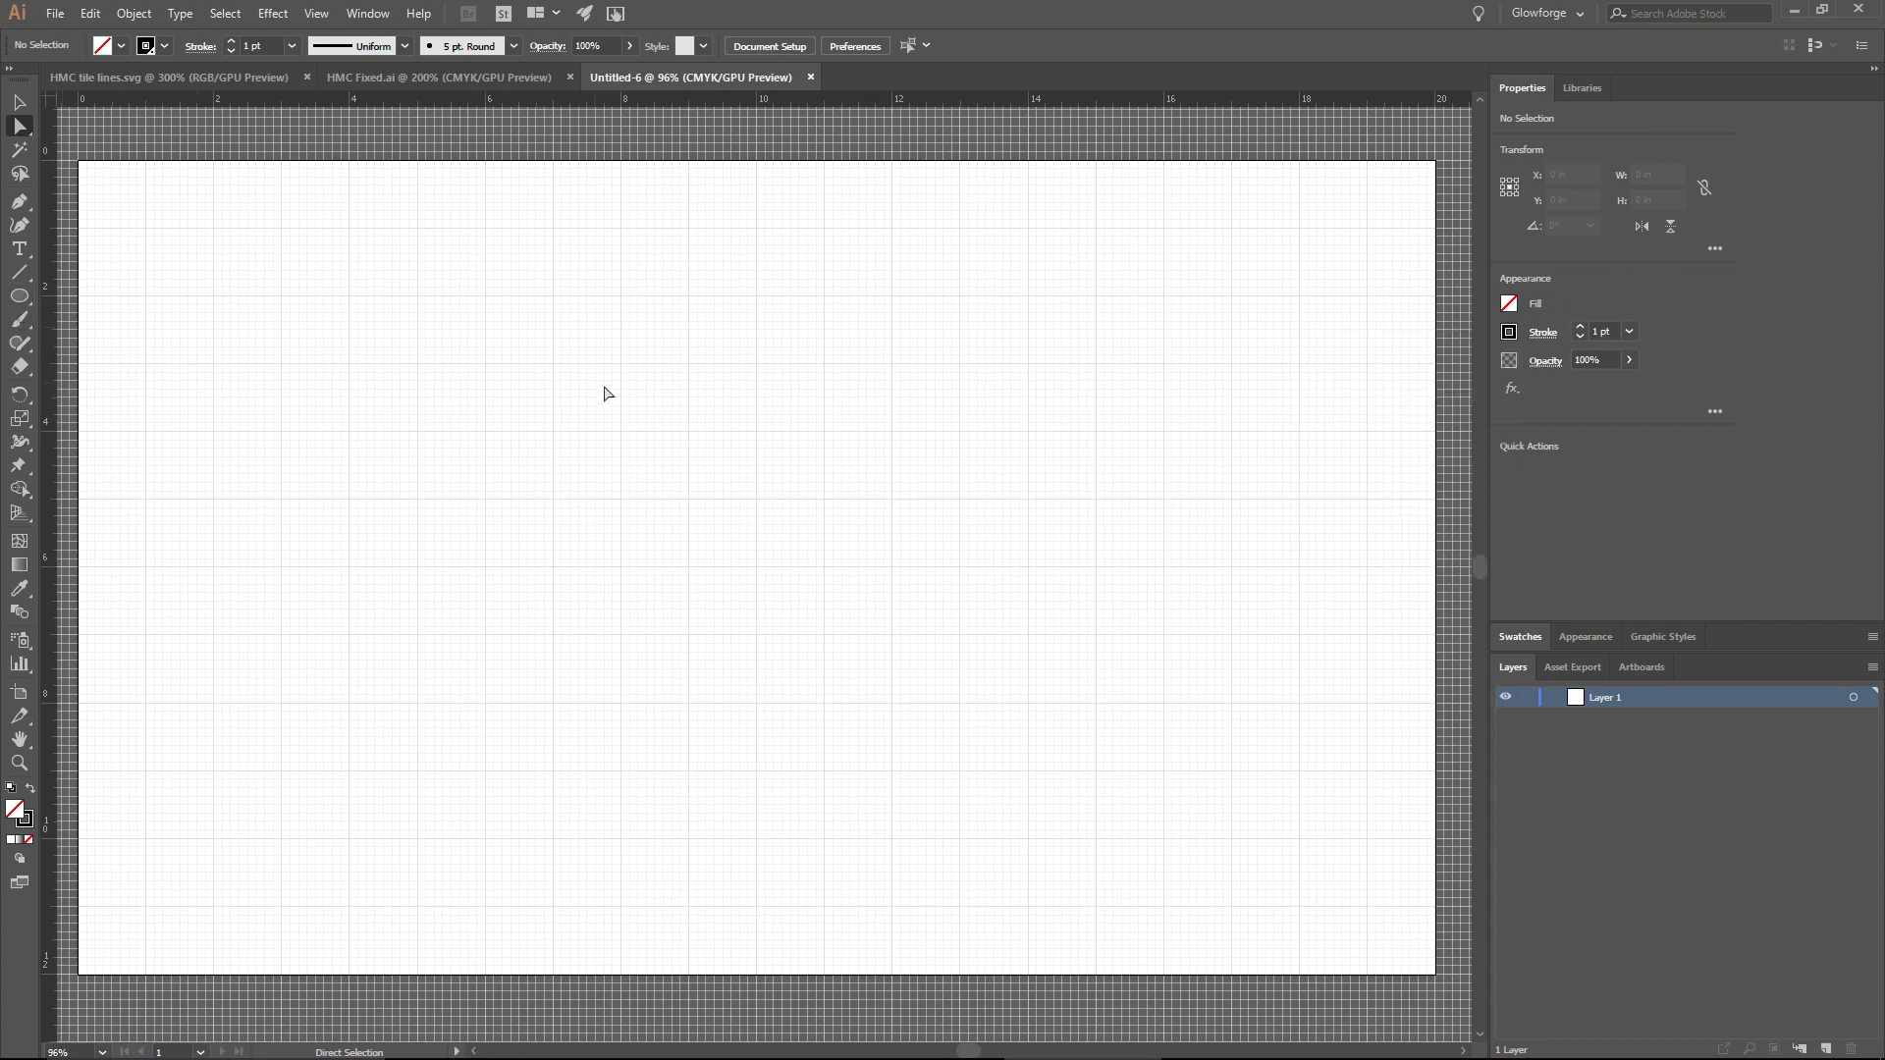
# - Draw a circle about 4.02 in in diameter in the upper-left part of the artboard
pyautogui.click(18, 297)
pyautogui.moveTo(489, 402); pyautogui.dragTo(619, 538)
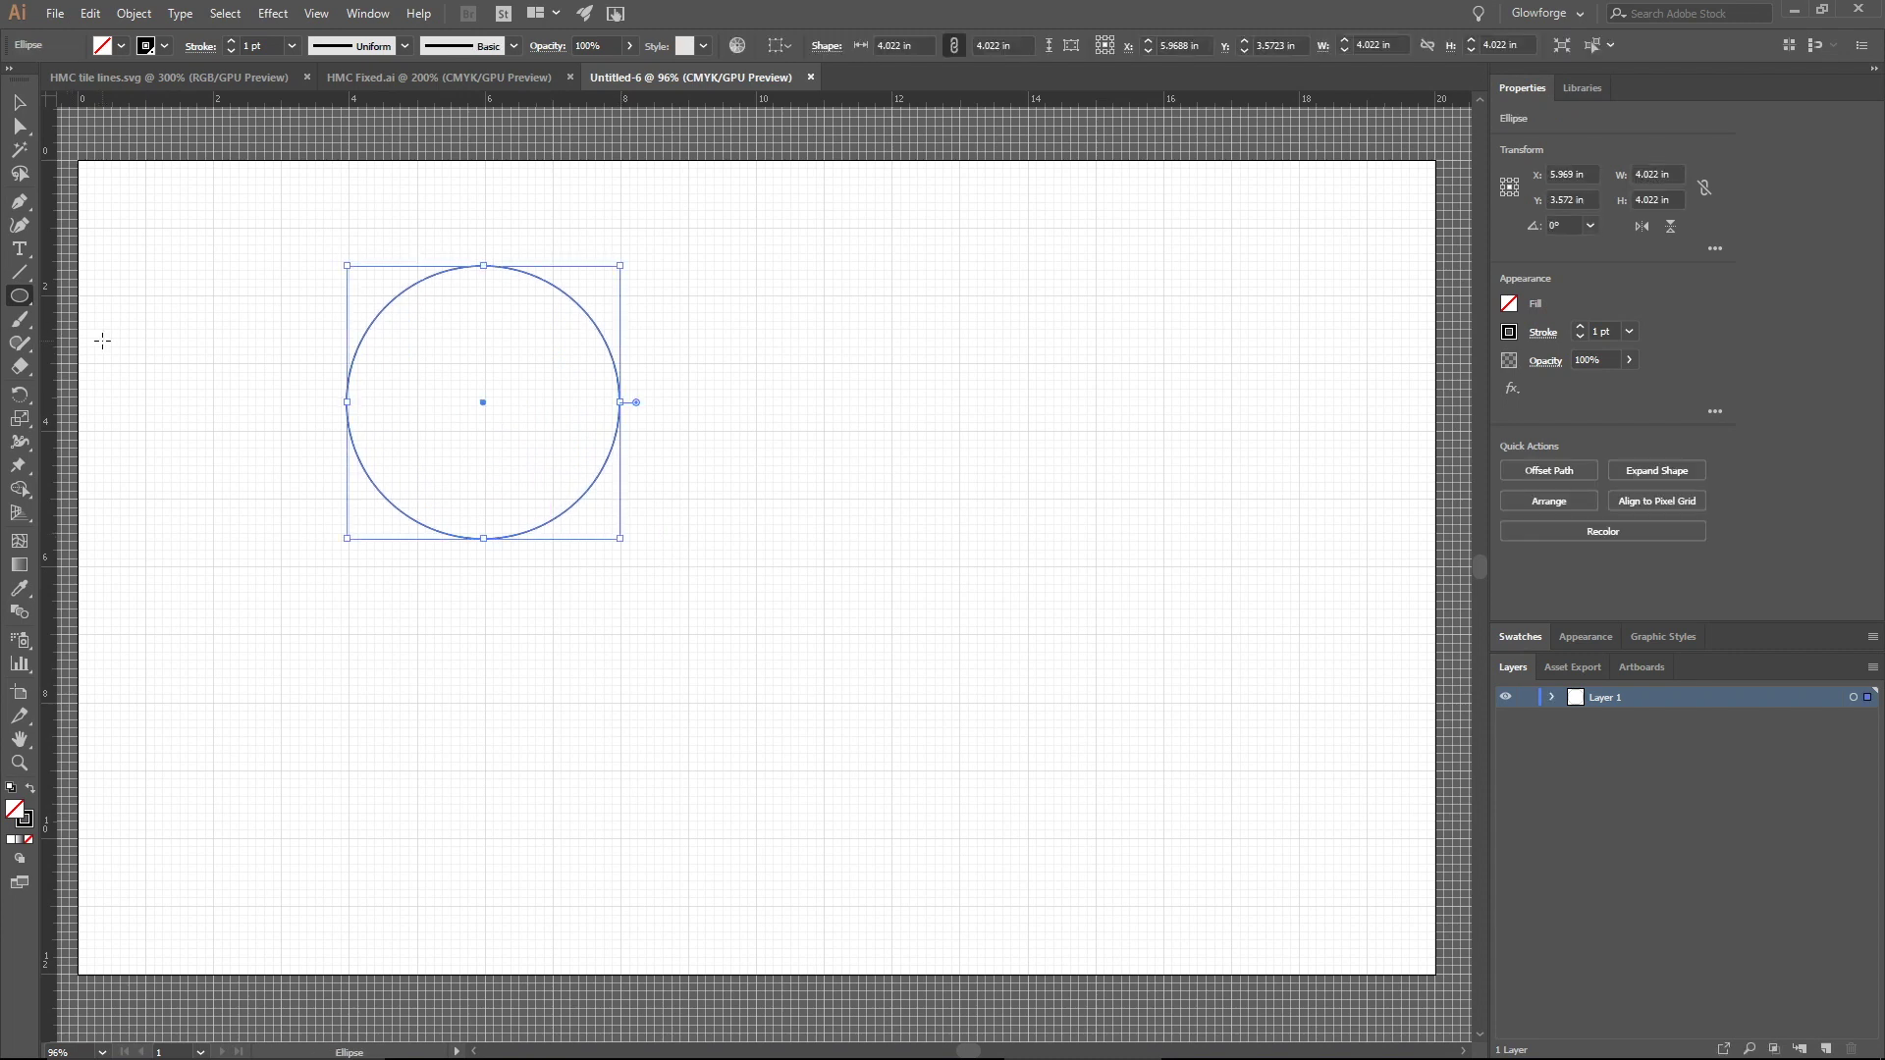
pyautogui.moveTo(102, 341); pyautogui.dragTo(564, 451)
pyautogui.scroll(-1, 659, 476)
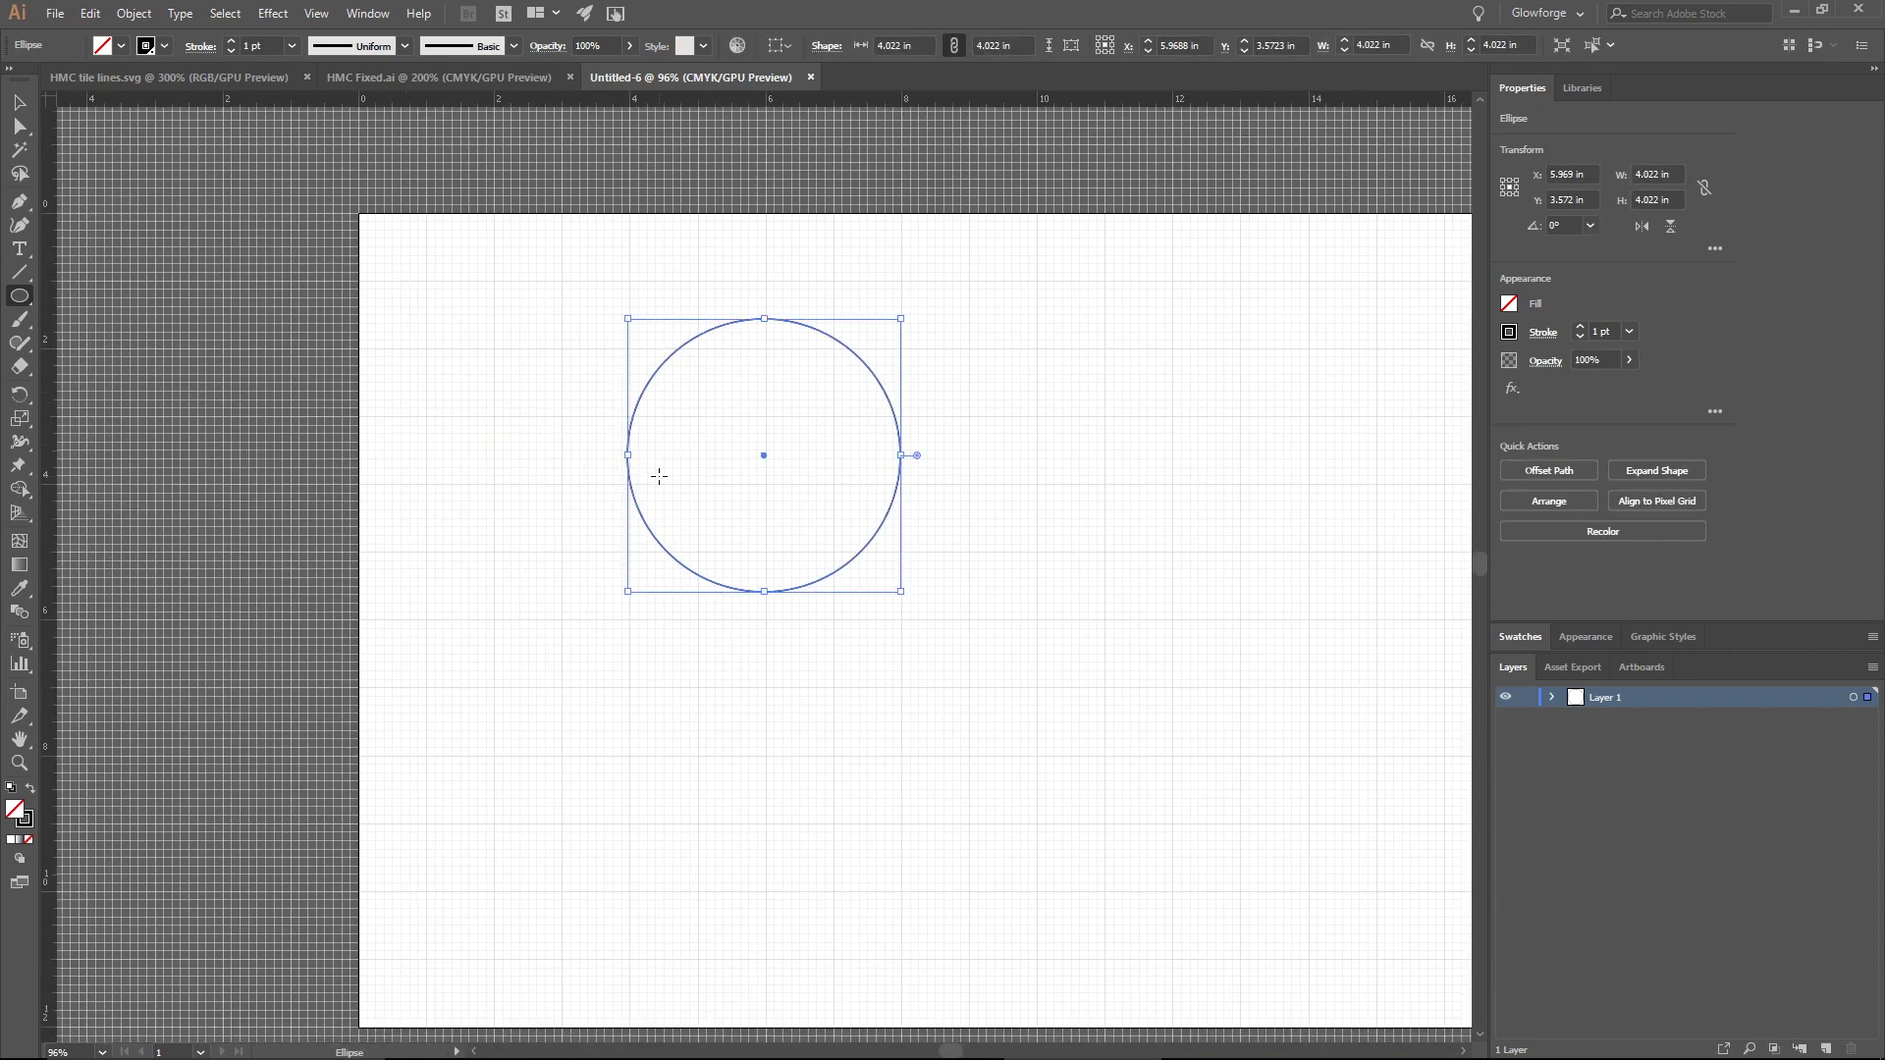
pyautogui.scroll(1, 659, 476)
pyautogui.scroll(3, 659, 476)
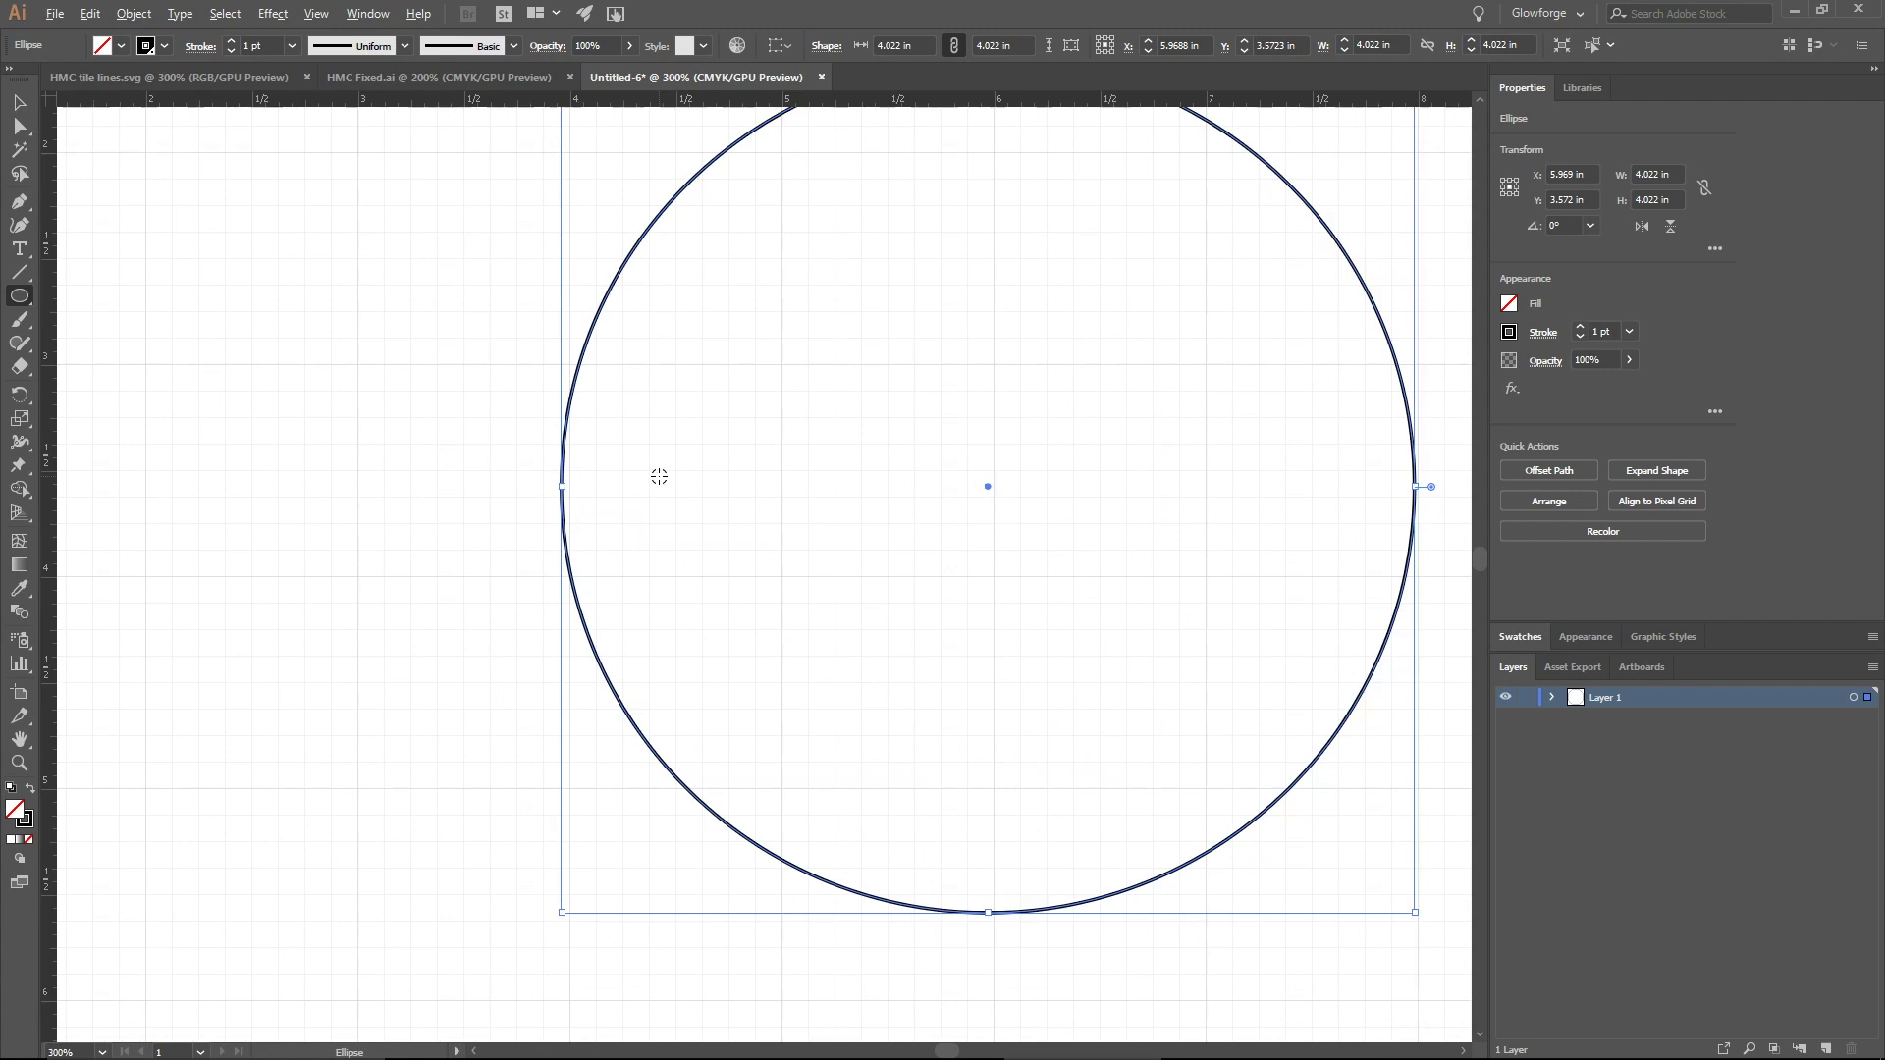
pyautogui.scroll(-1, 659, 476)
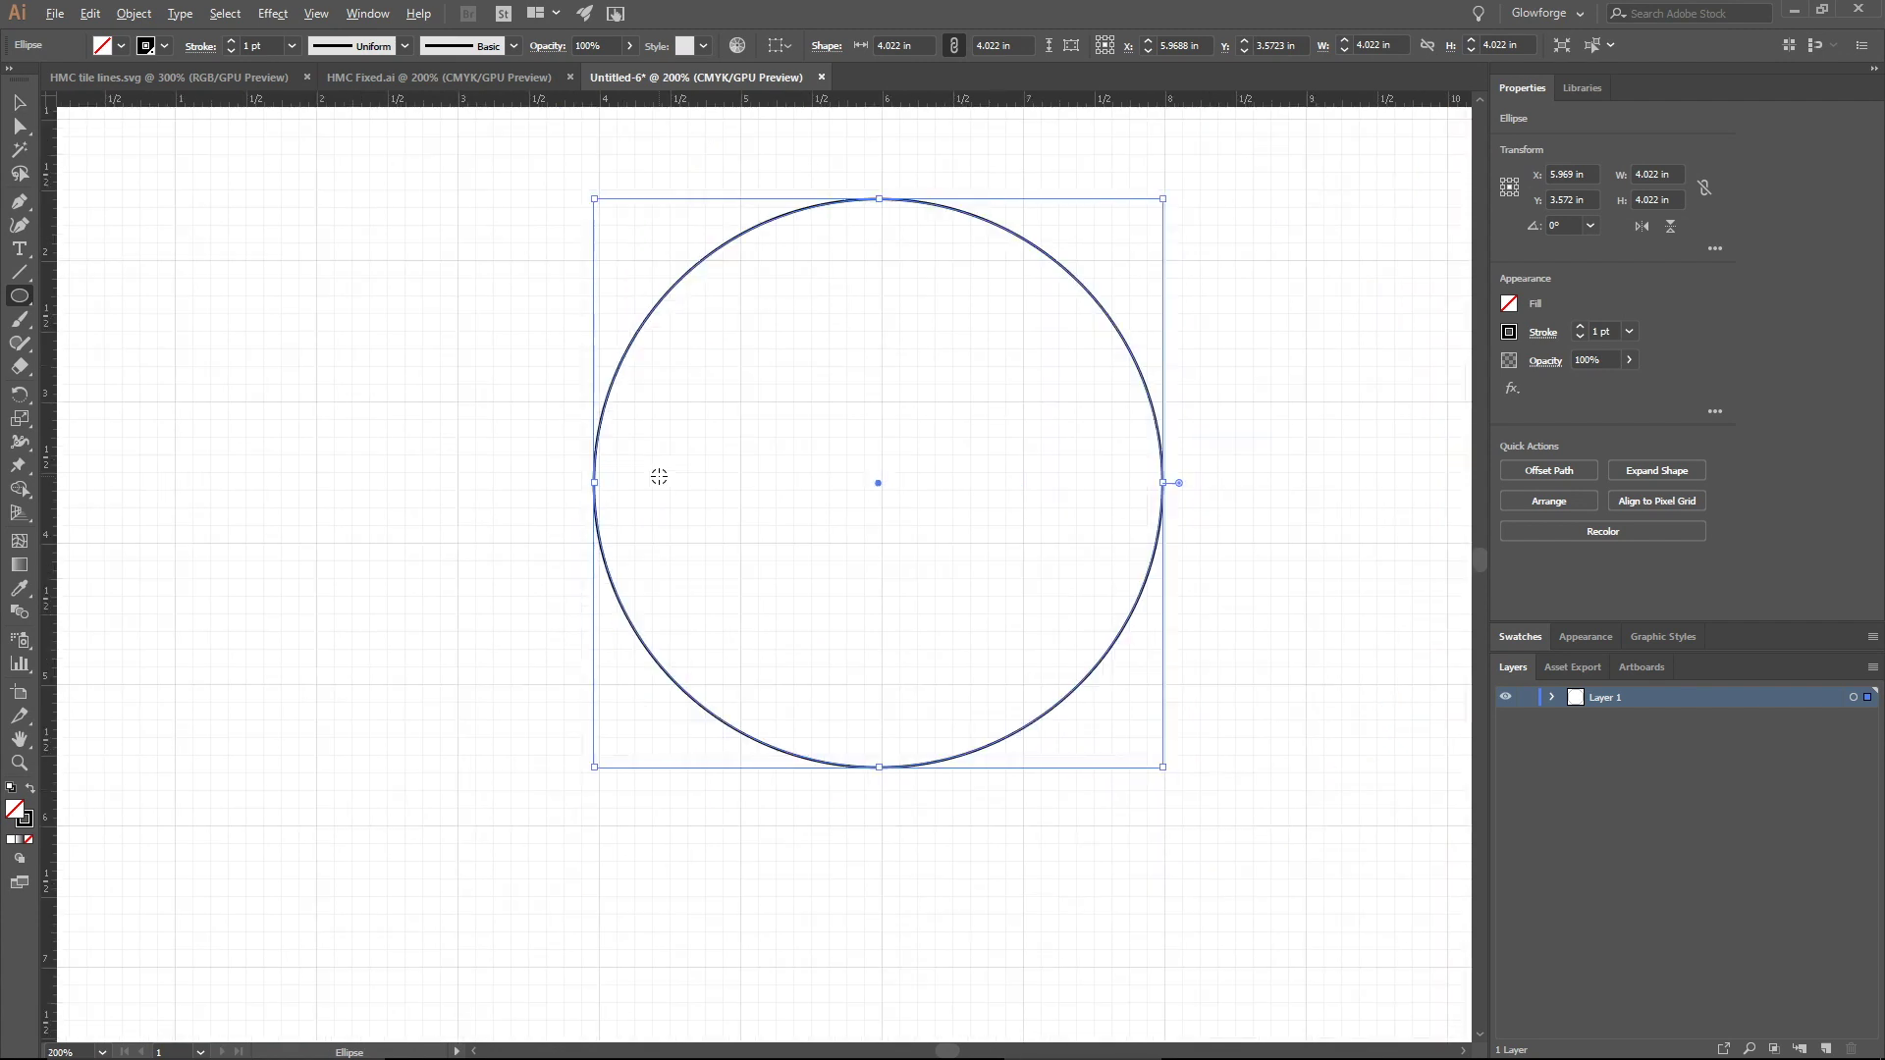
# - Draw a slanted line at about 22.5° straight across the circle, extending past its outline on both sides
pyautogui.keyDown('ctrl'); pyautogui.click(181, 436); pyautogui.keyUp('ctrl')
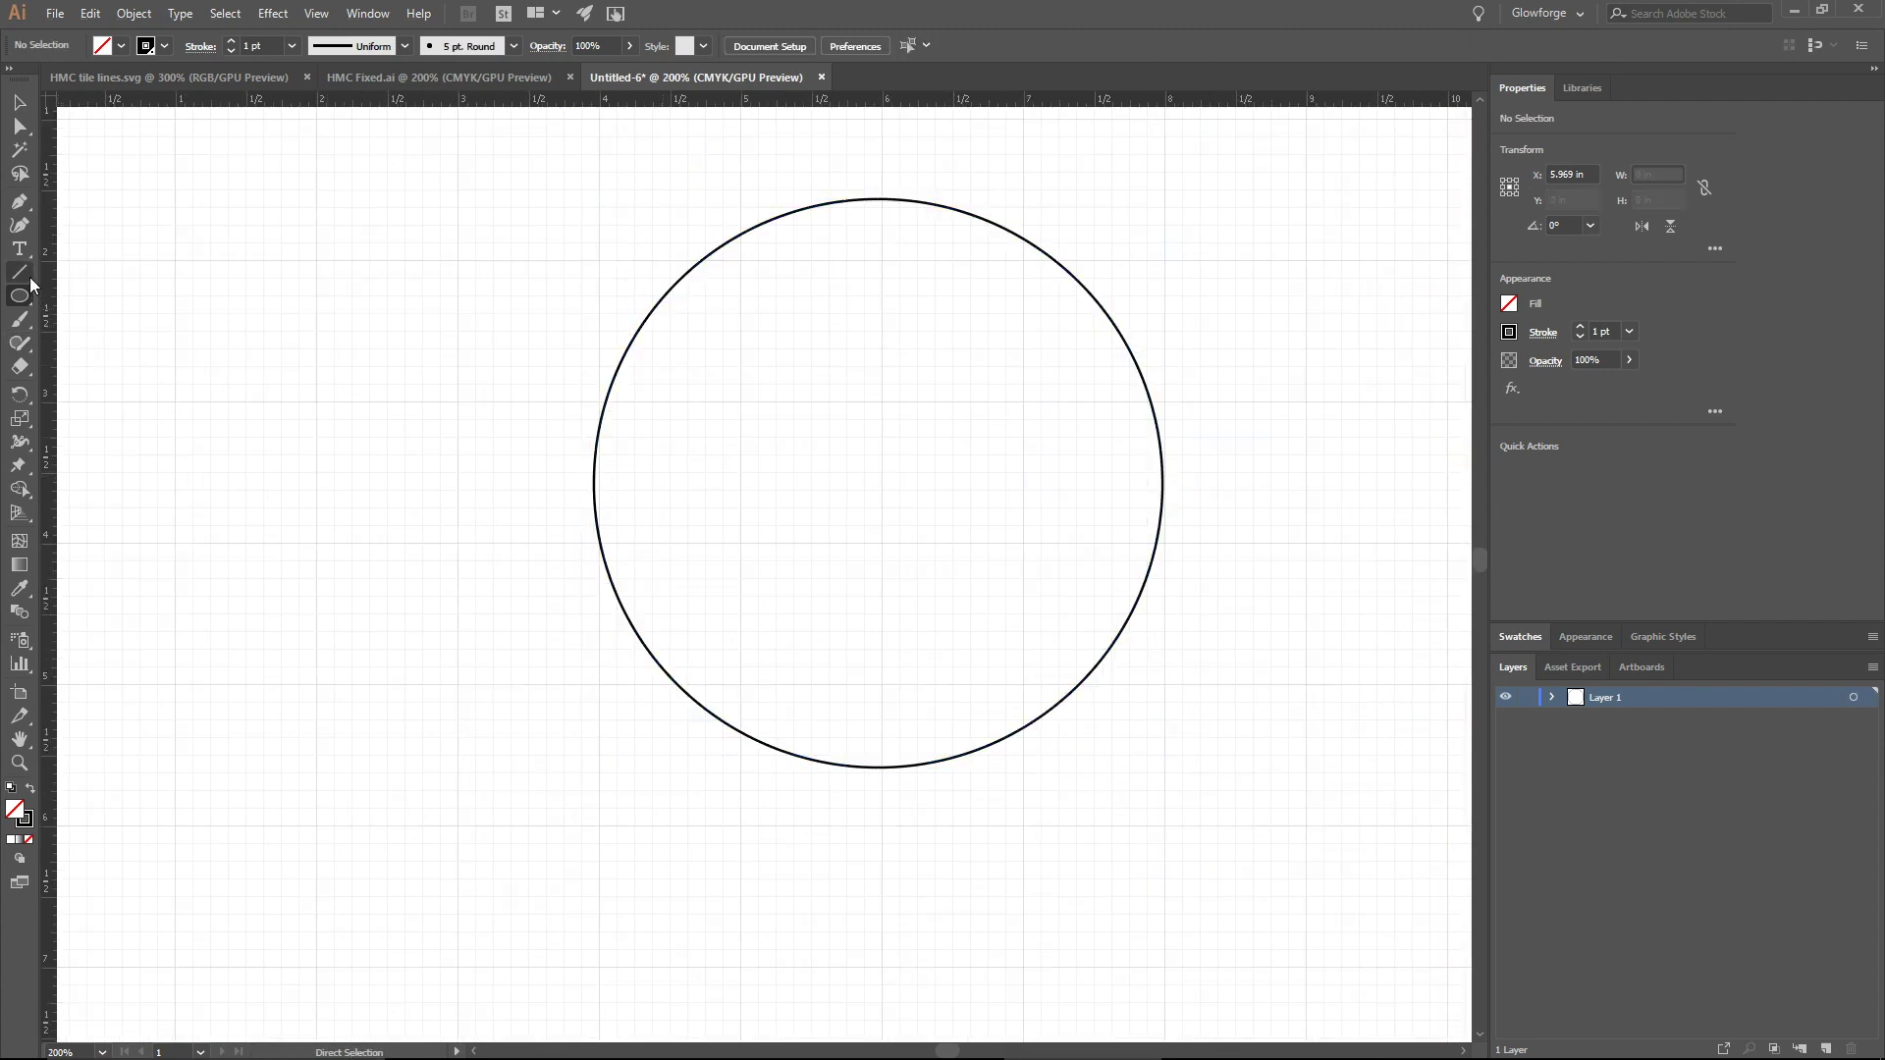
pyautogui.press('\\')
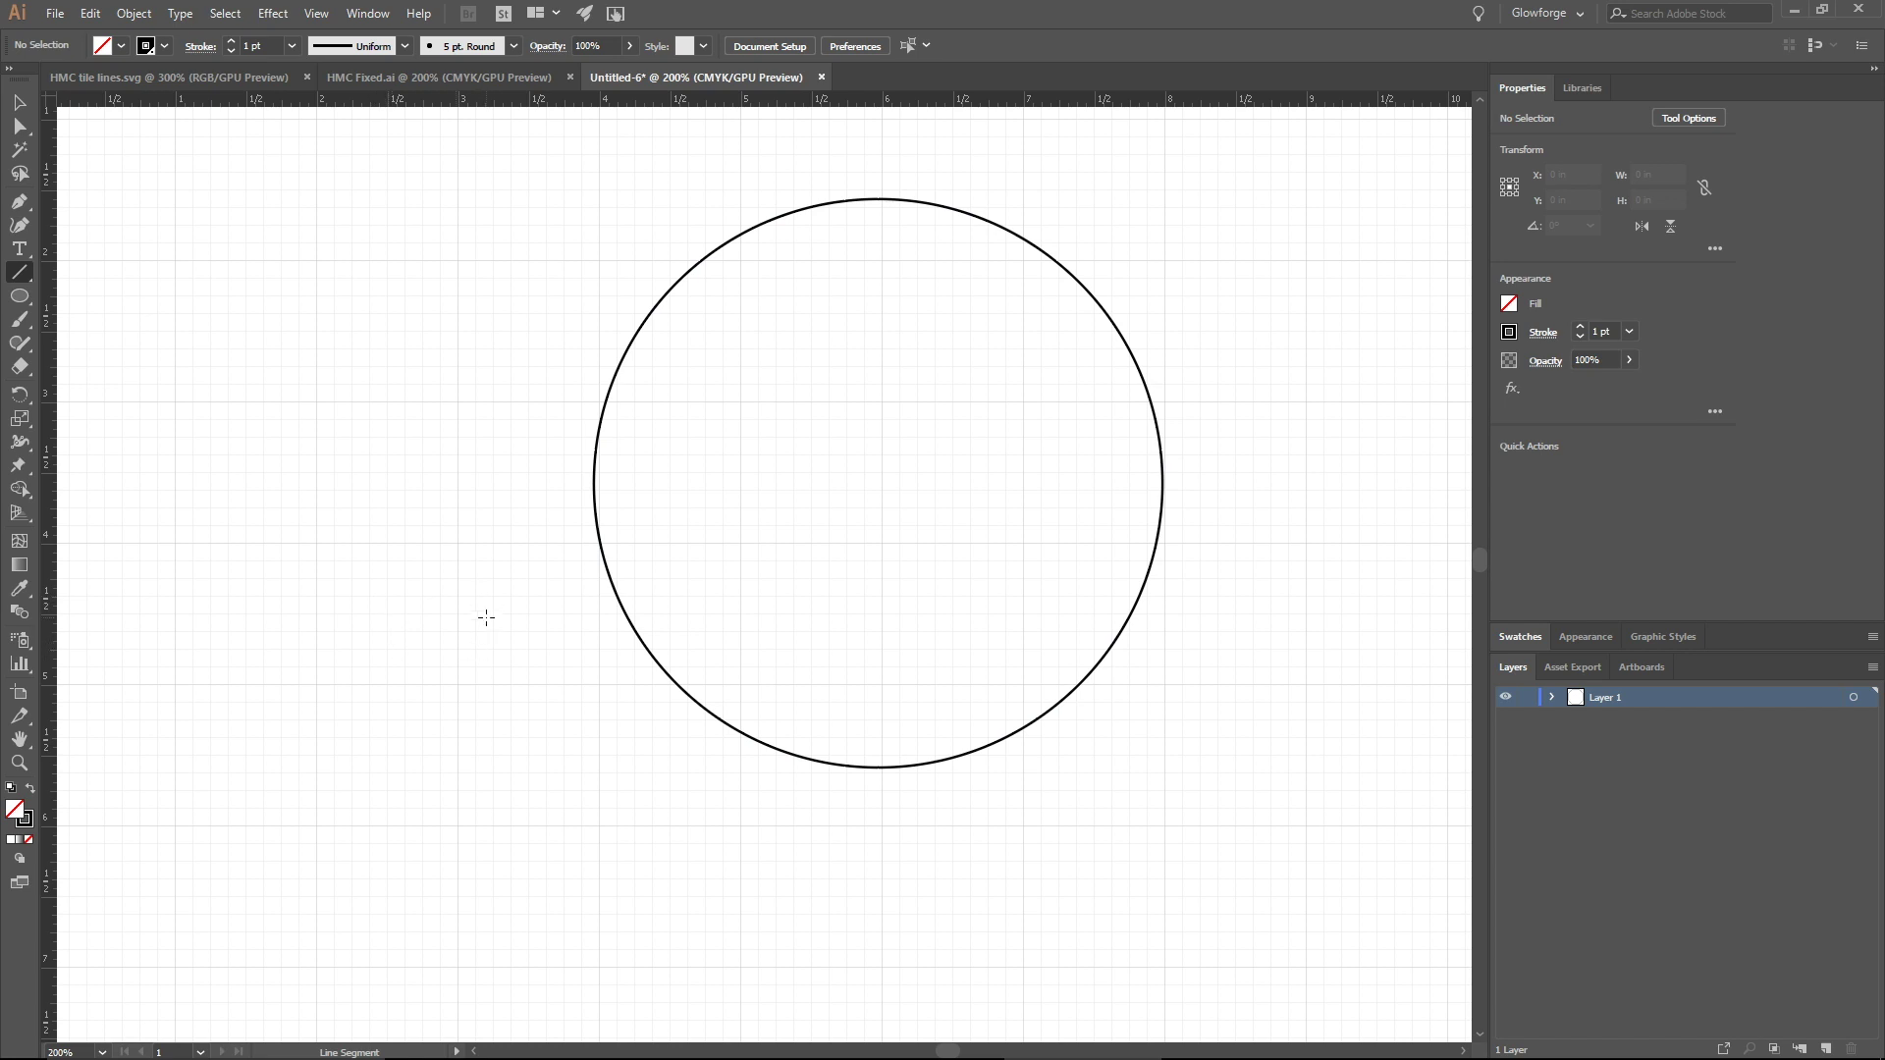
pyautogui.moveTo(486, 617); pyautogui.dragTo(1238, 304)
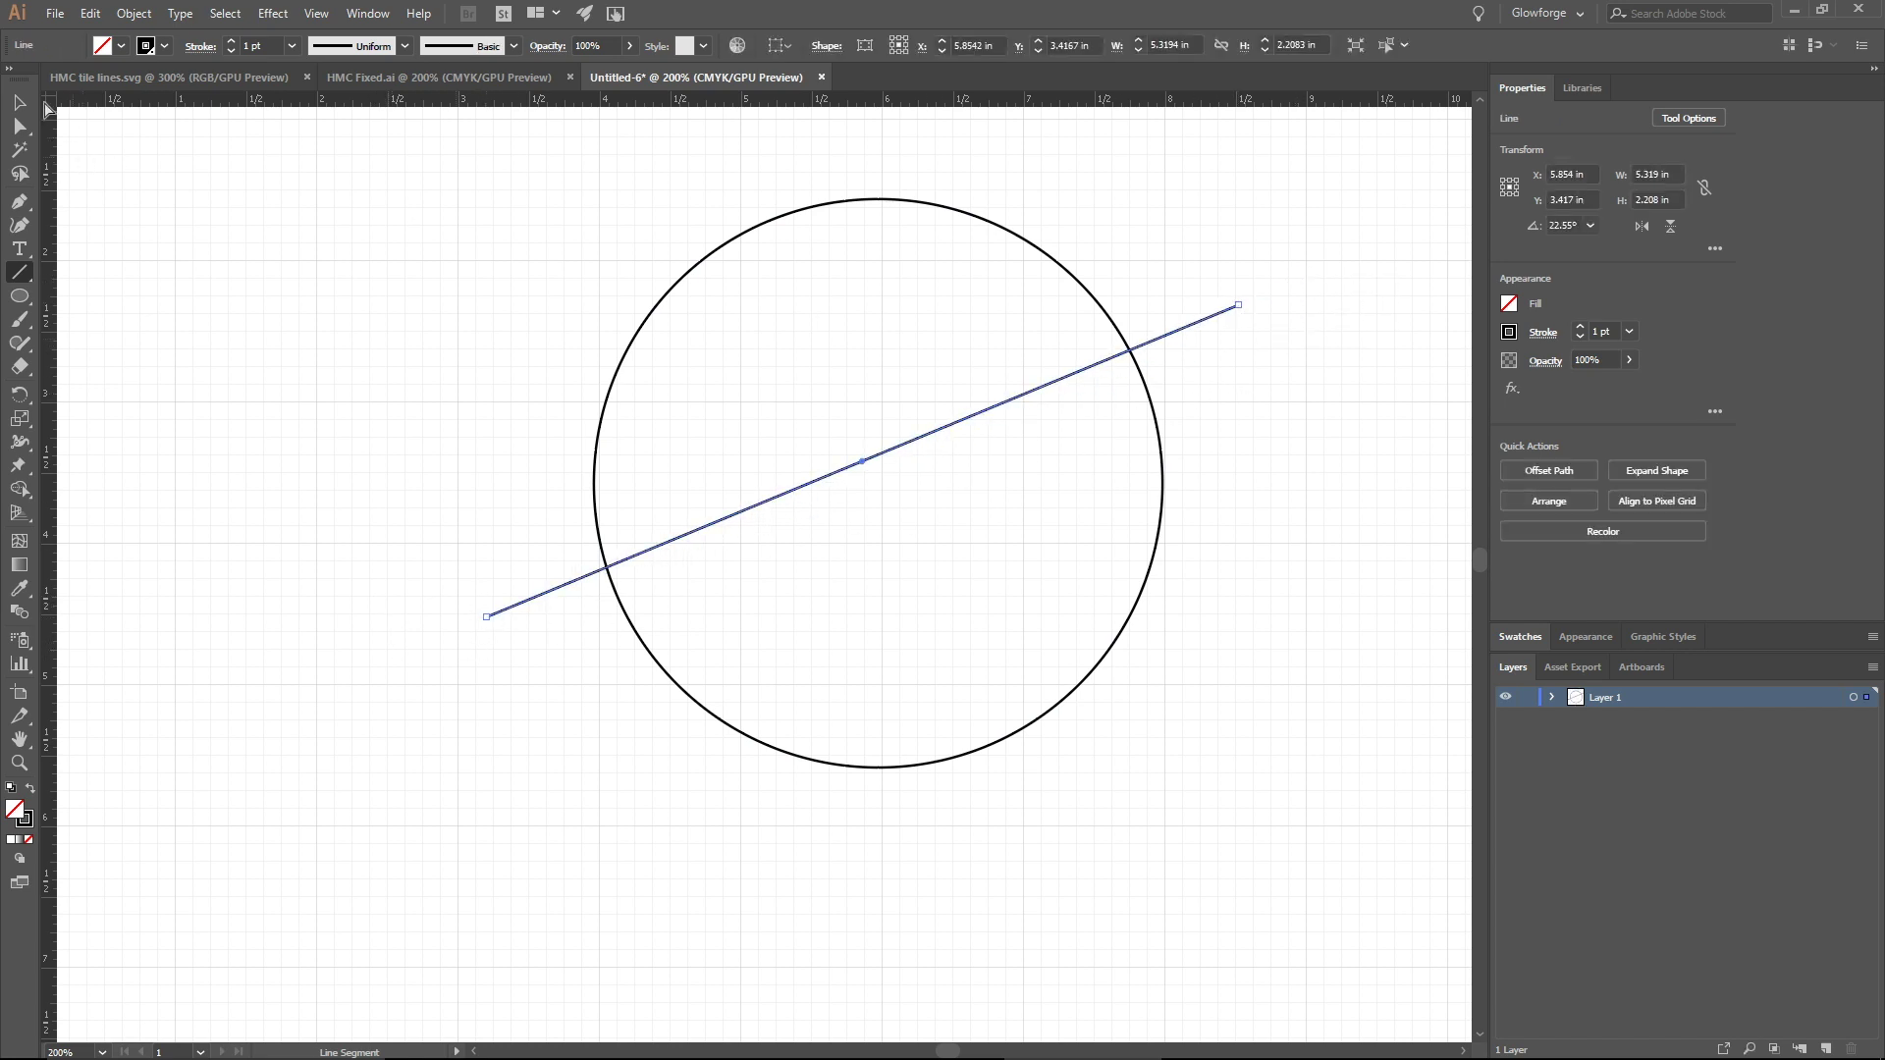
# - Look at the hatched lettering in HMC tile lines.svg and return to the untitled drawing with the circle
pyautogui.click(167, 82)
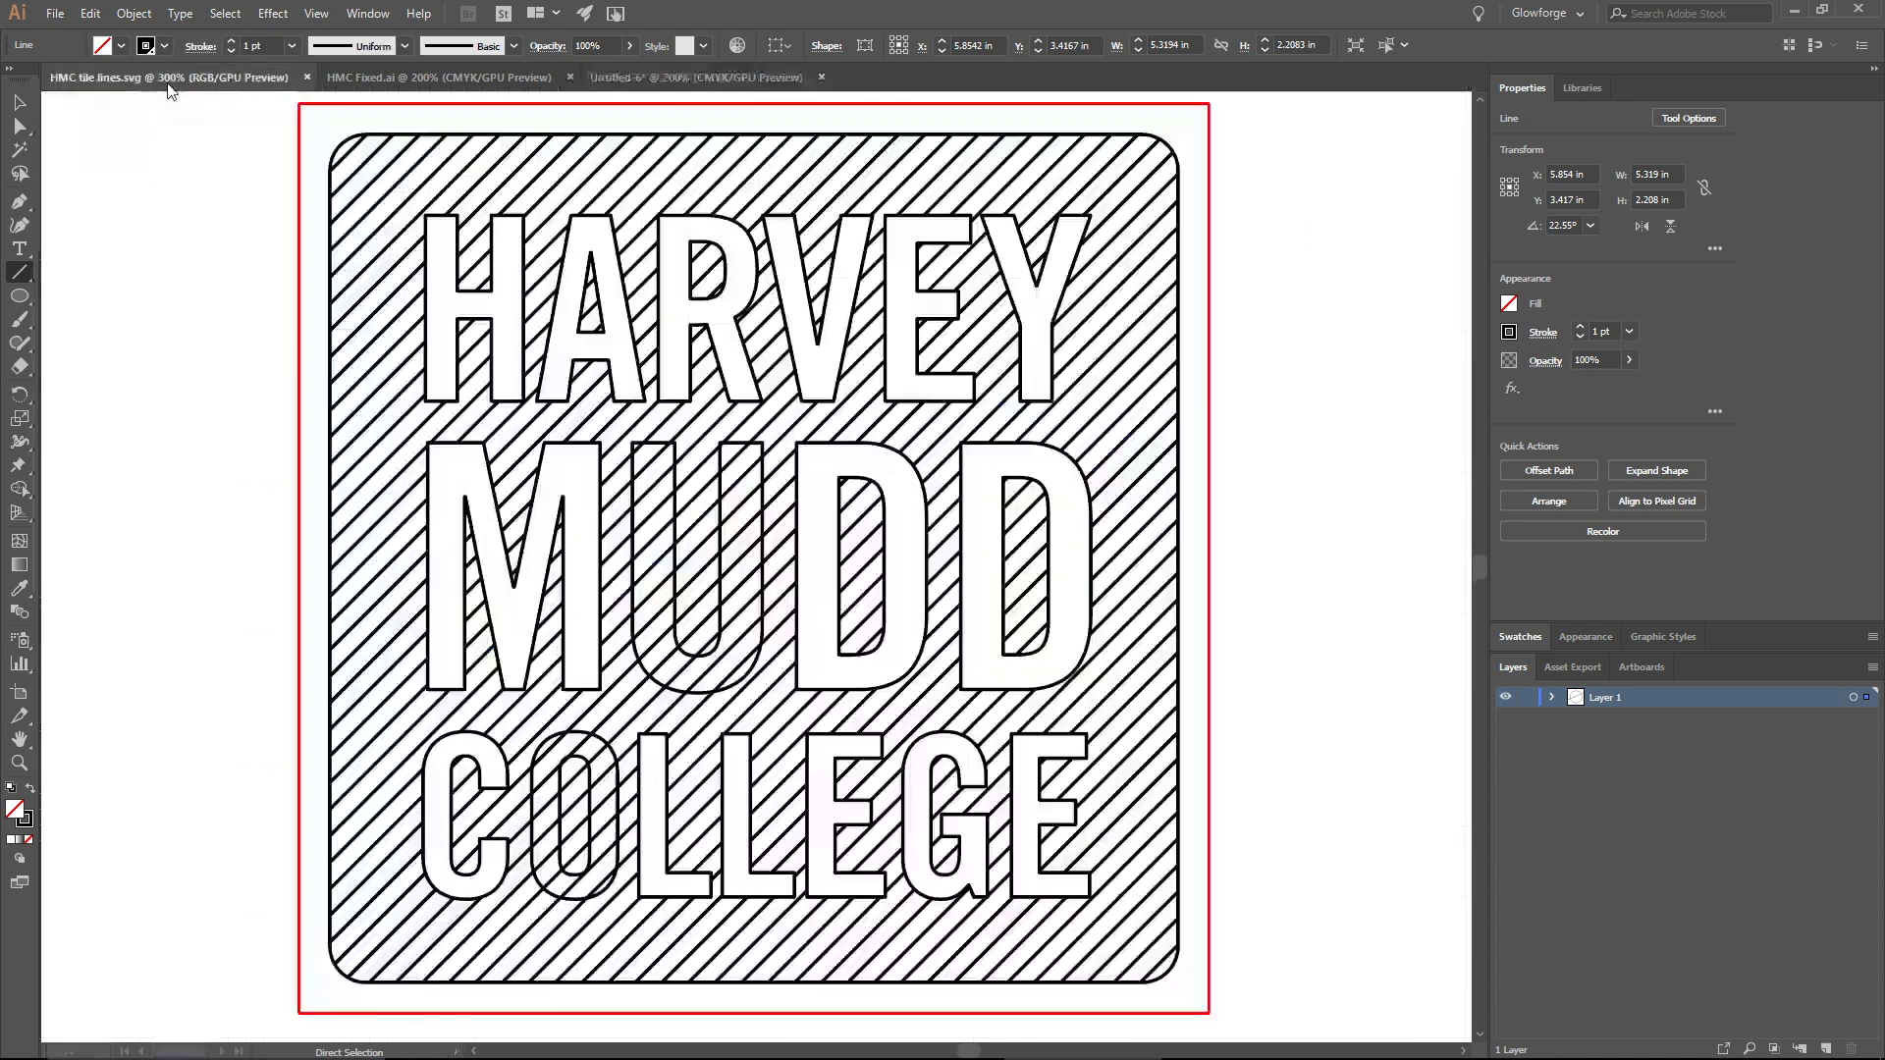
pyautogui.moveTo(209, 451); pyautogui.dragTo(481, 184)
pyautogui.press('Escape')
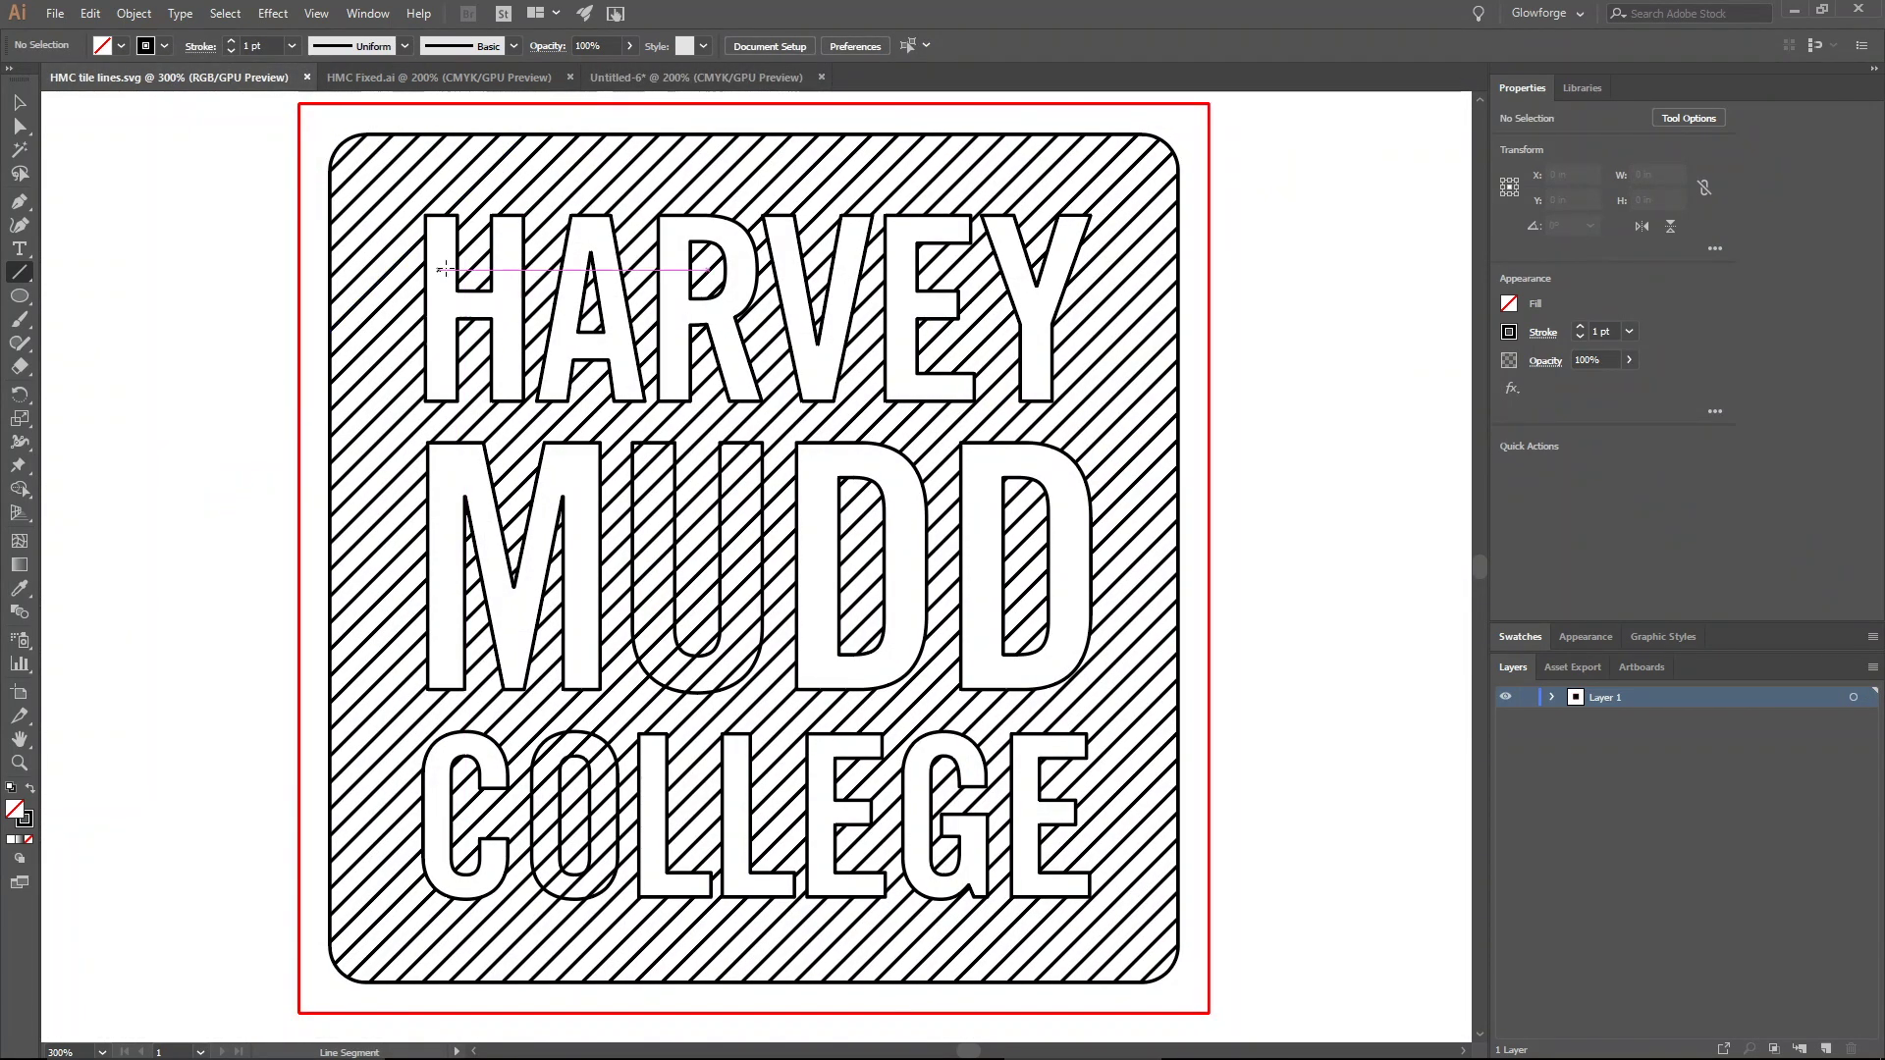
pyautogui.click(699, 78)
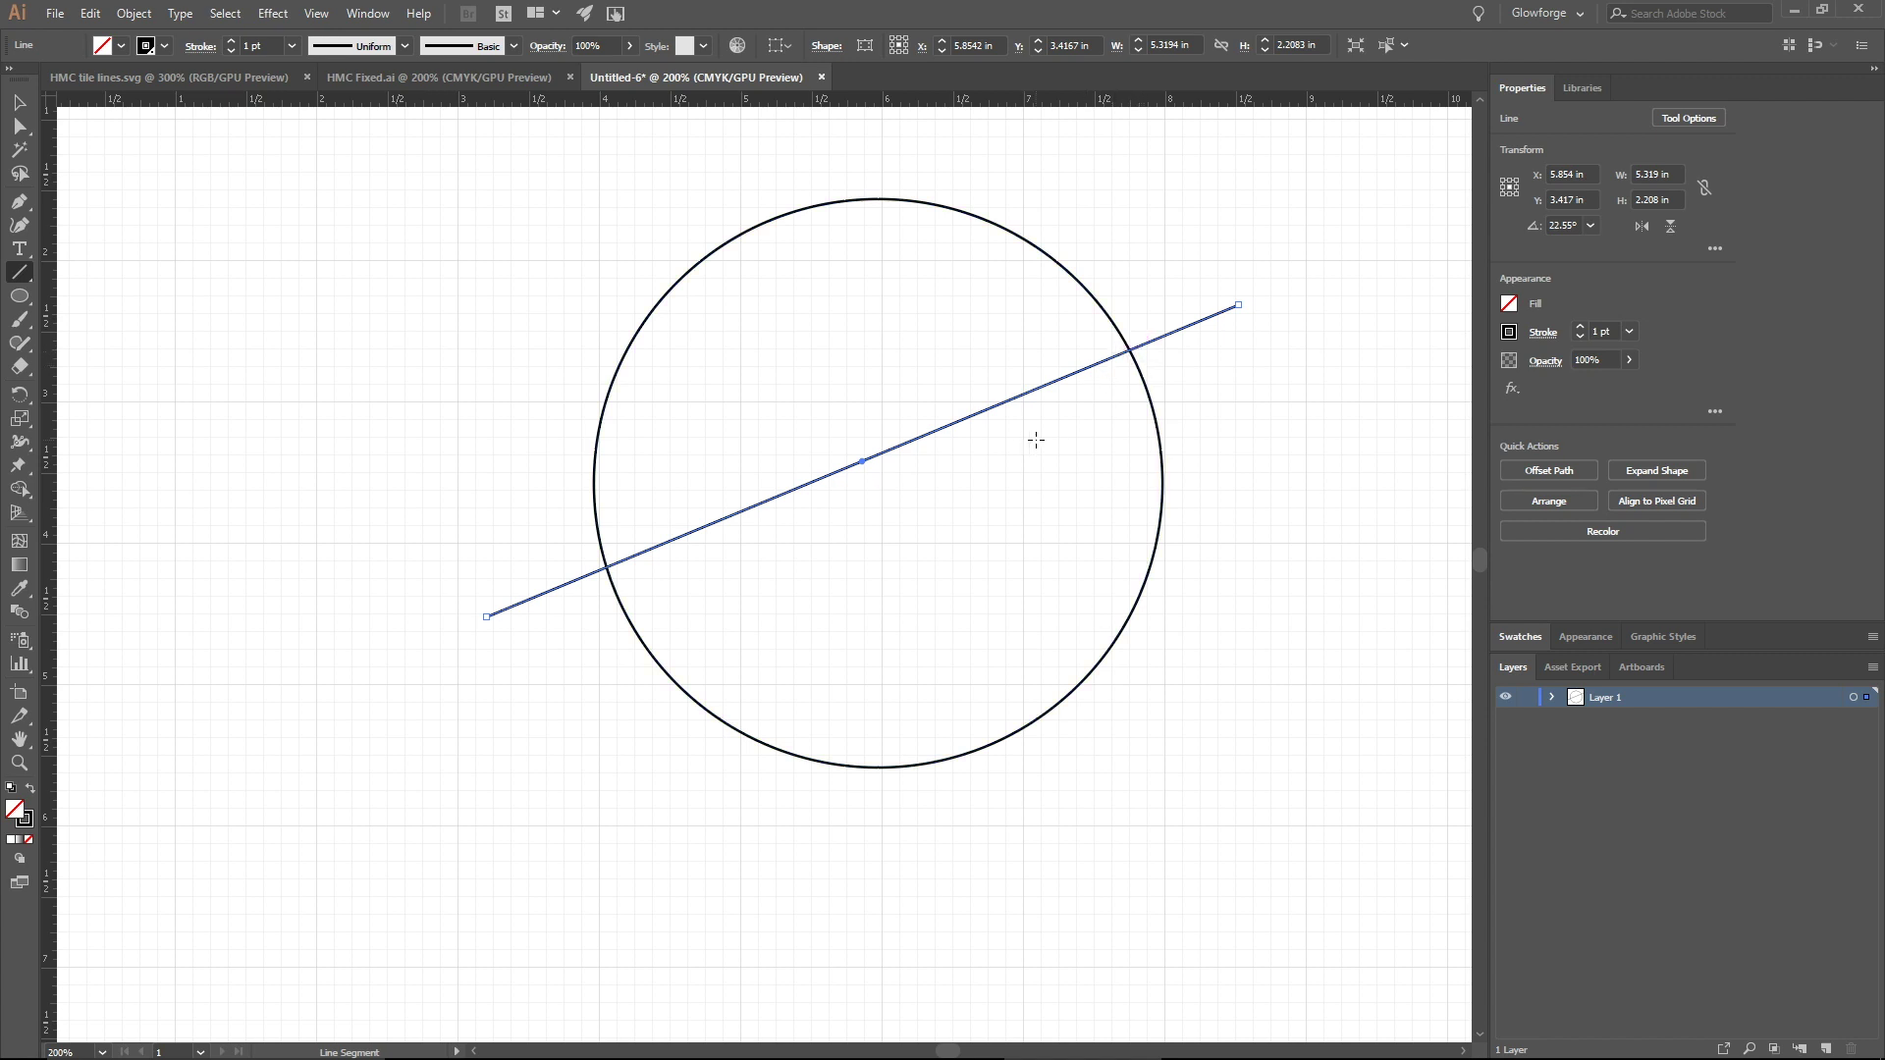
# - Split the circle along the line by applying Pathfinder Divide to both shapes
pyautogui.keyDown('ctrl'); pyautogui.click(1284, 484); pyautogui.keyUp('ctrl')
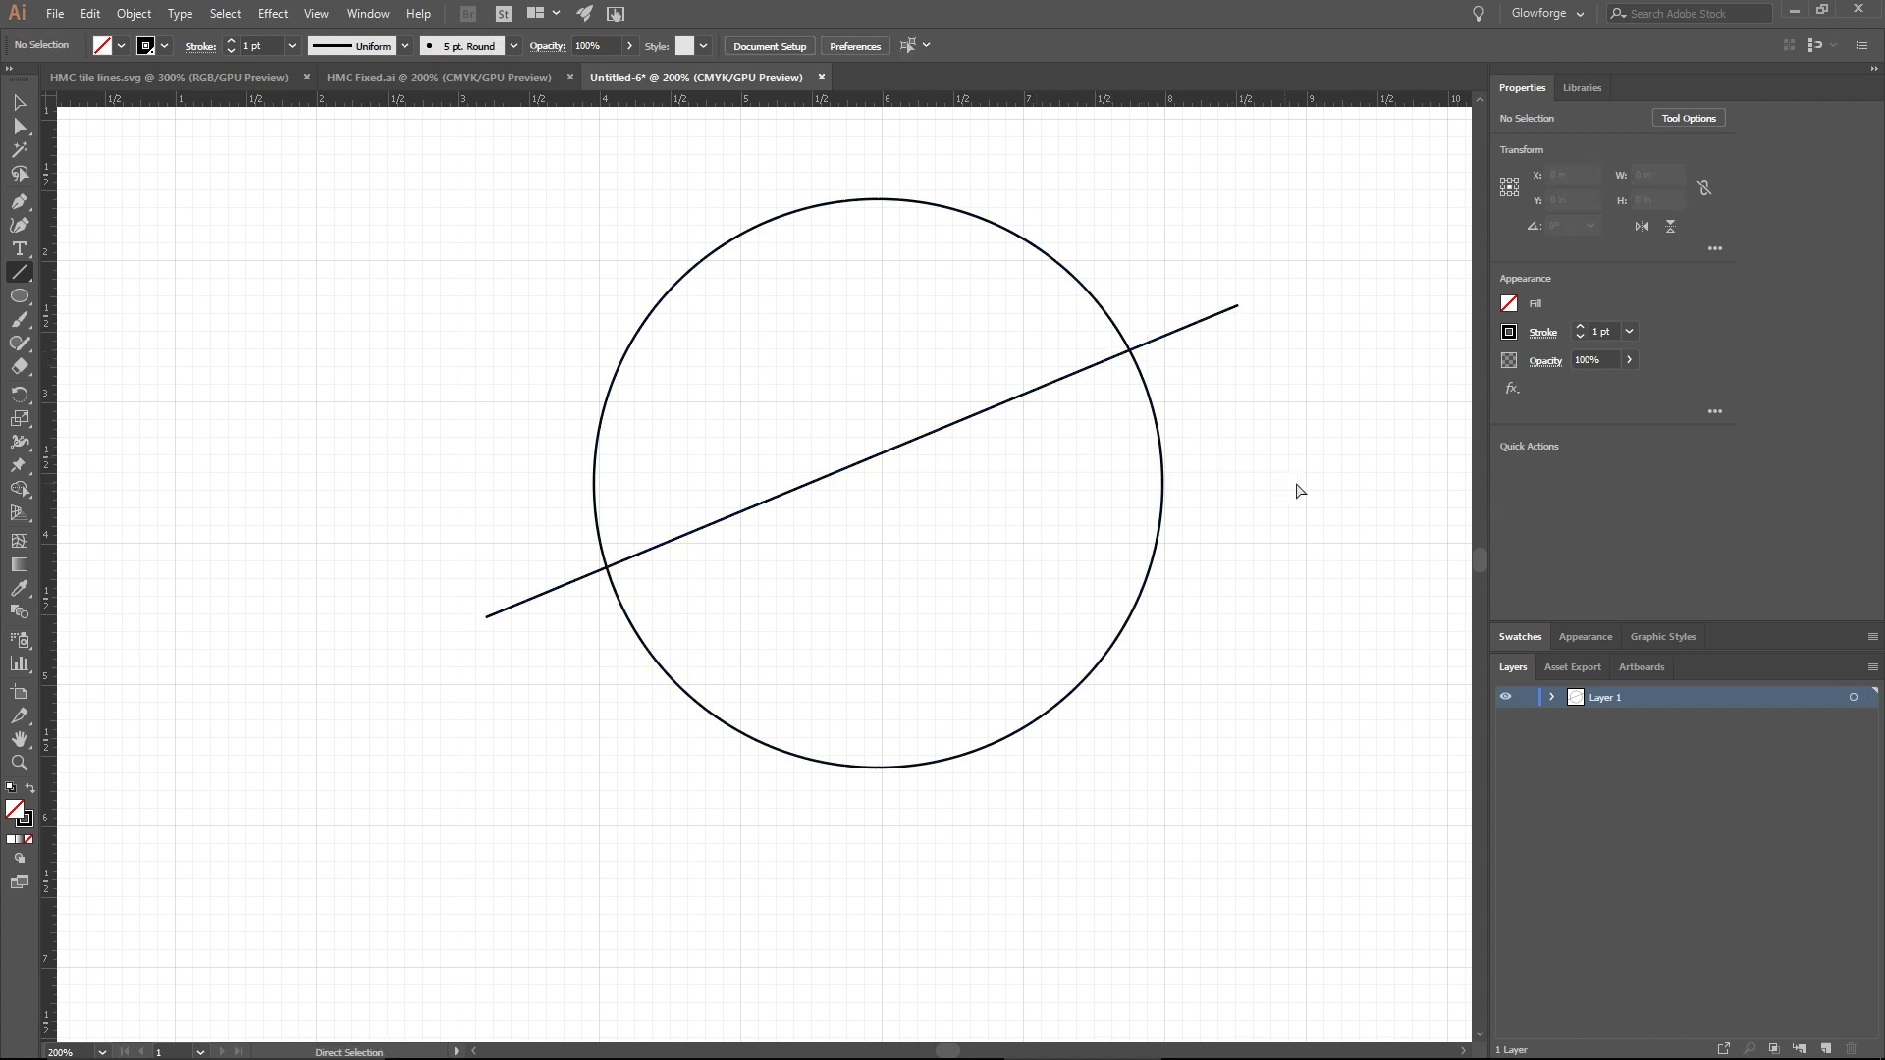
pyautogui.hotkey('ctrl', 'a')
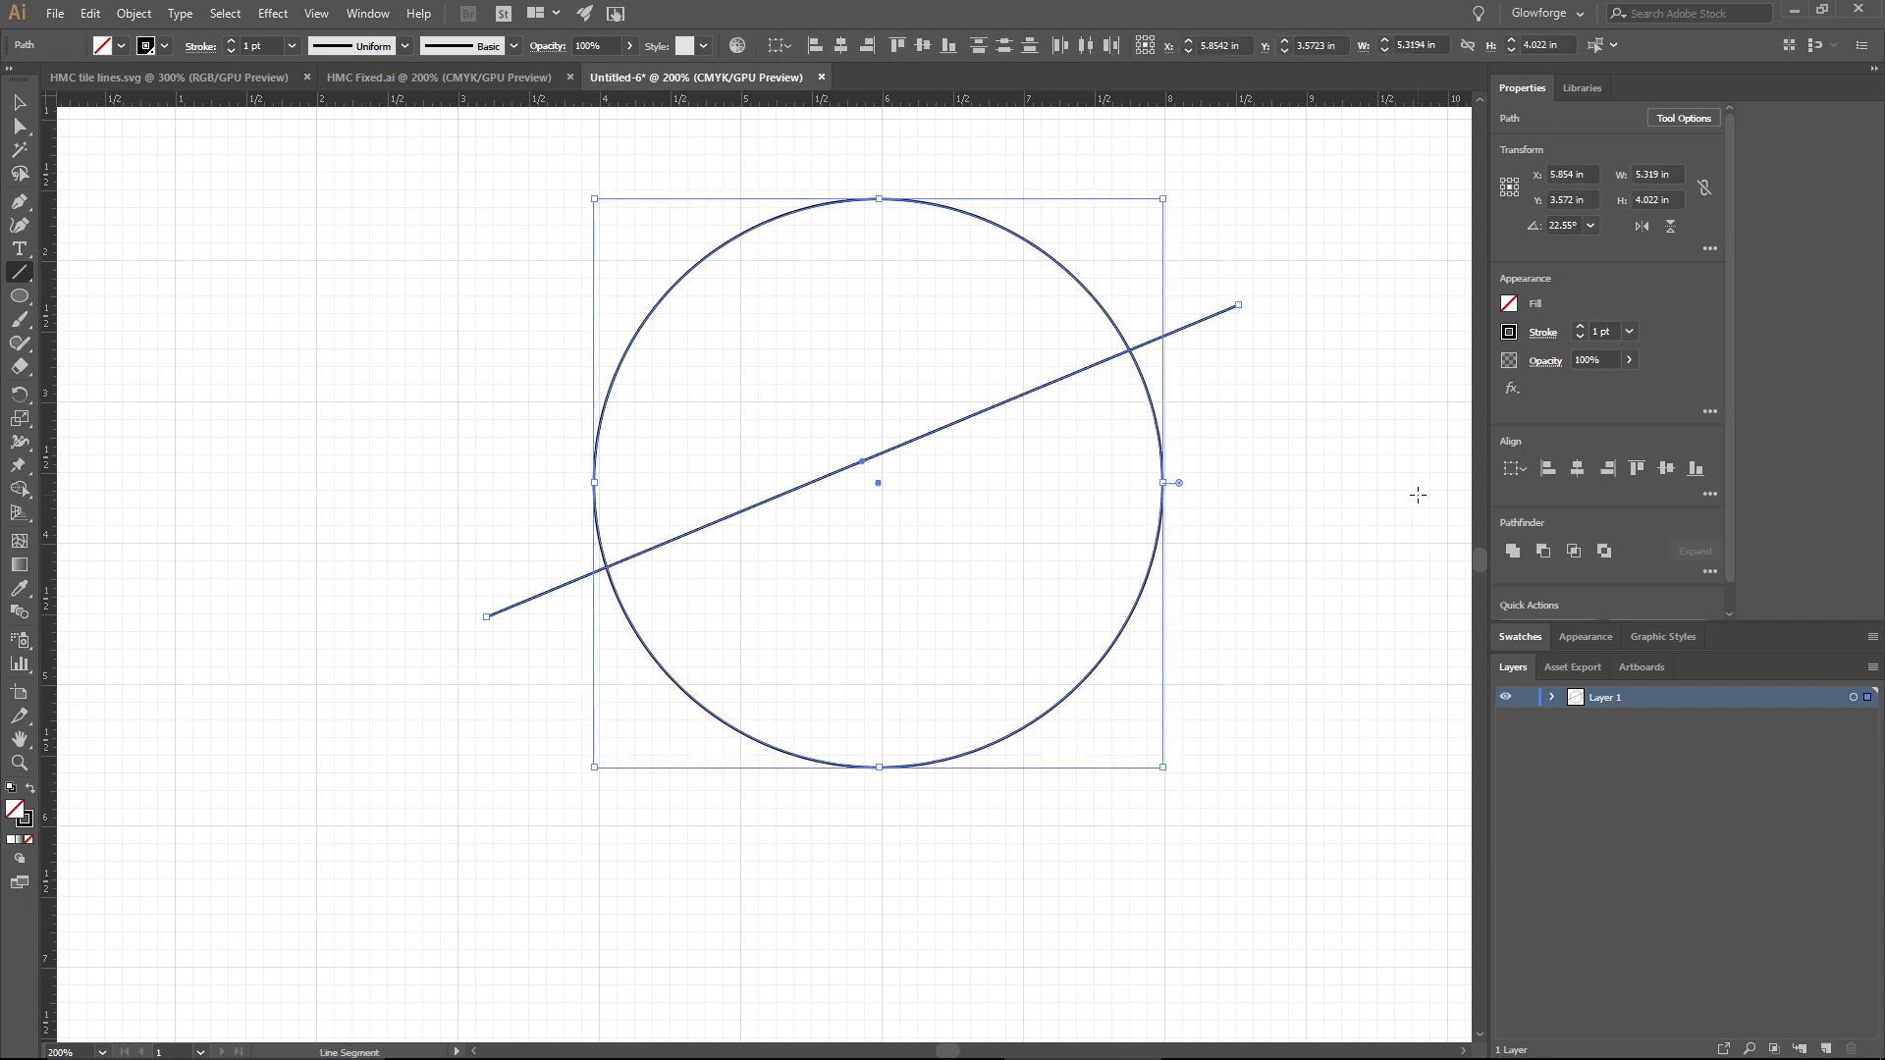
pyautogui.click(1552, 698)
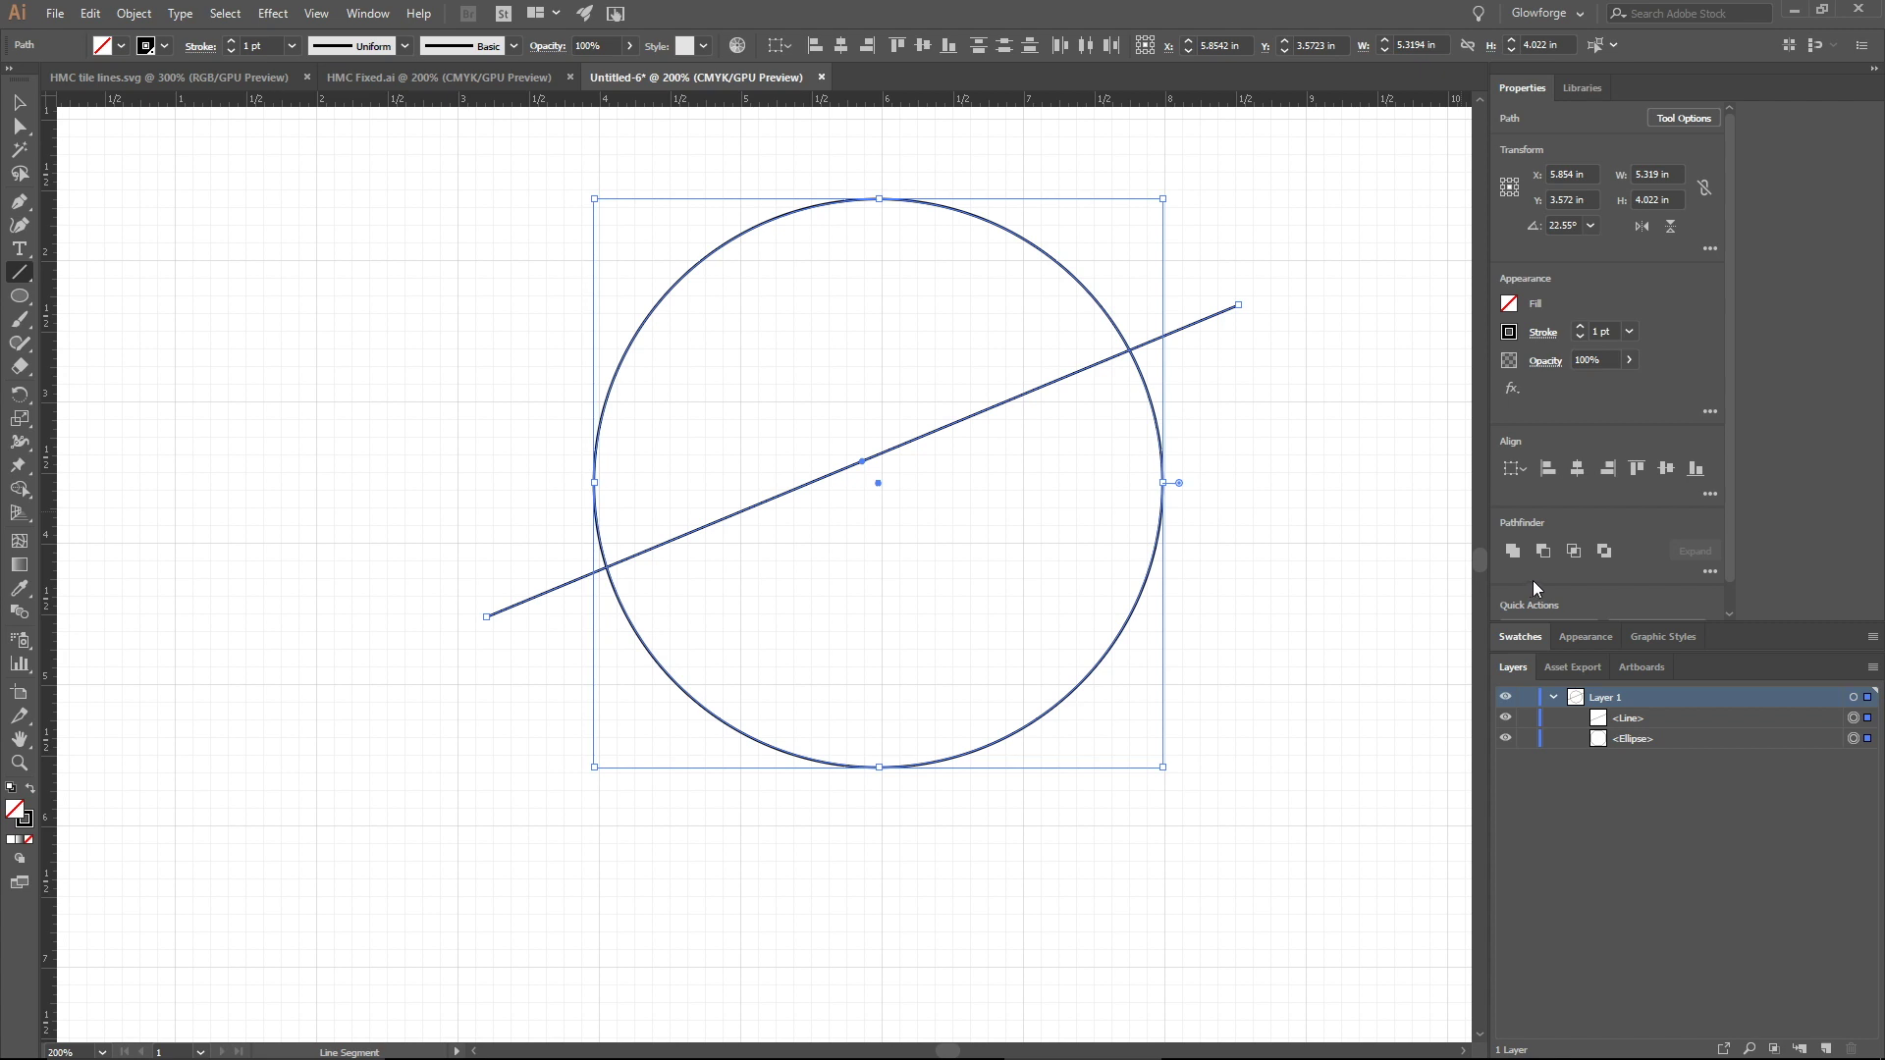
pyautogui.click(1710, 571)
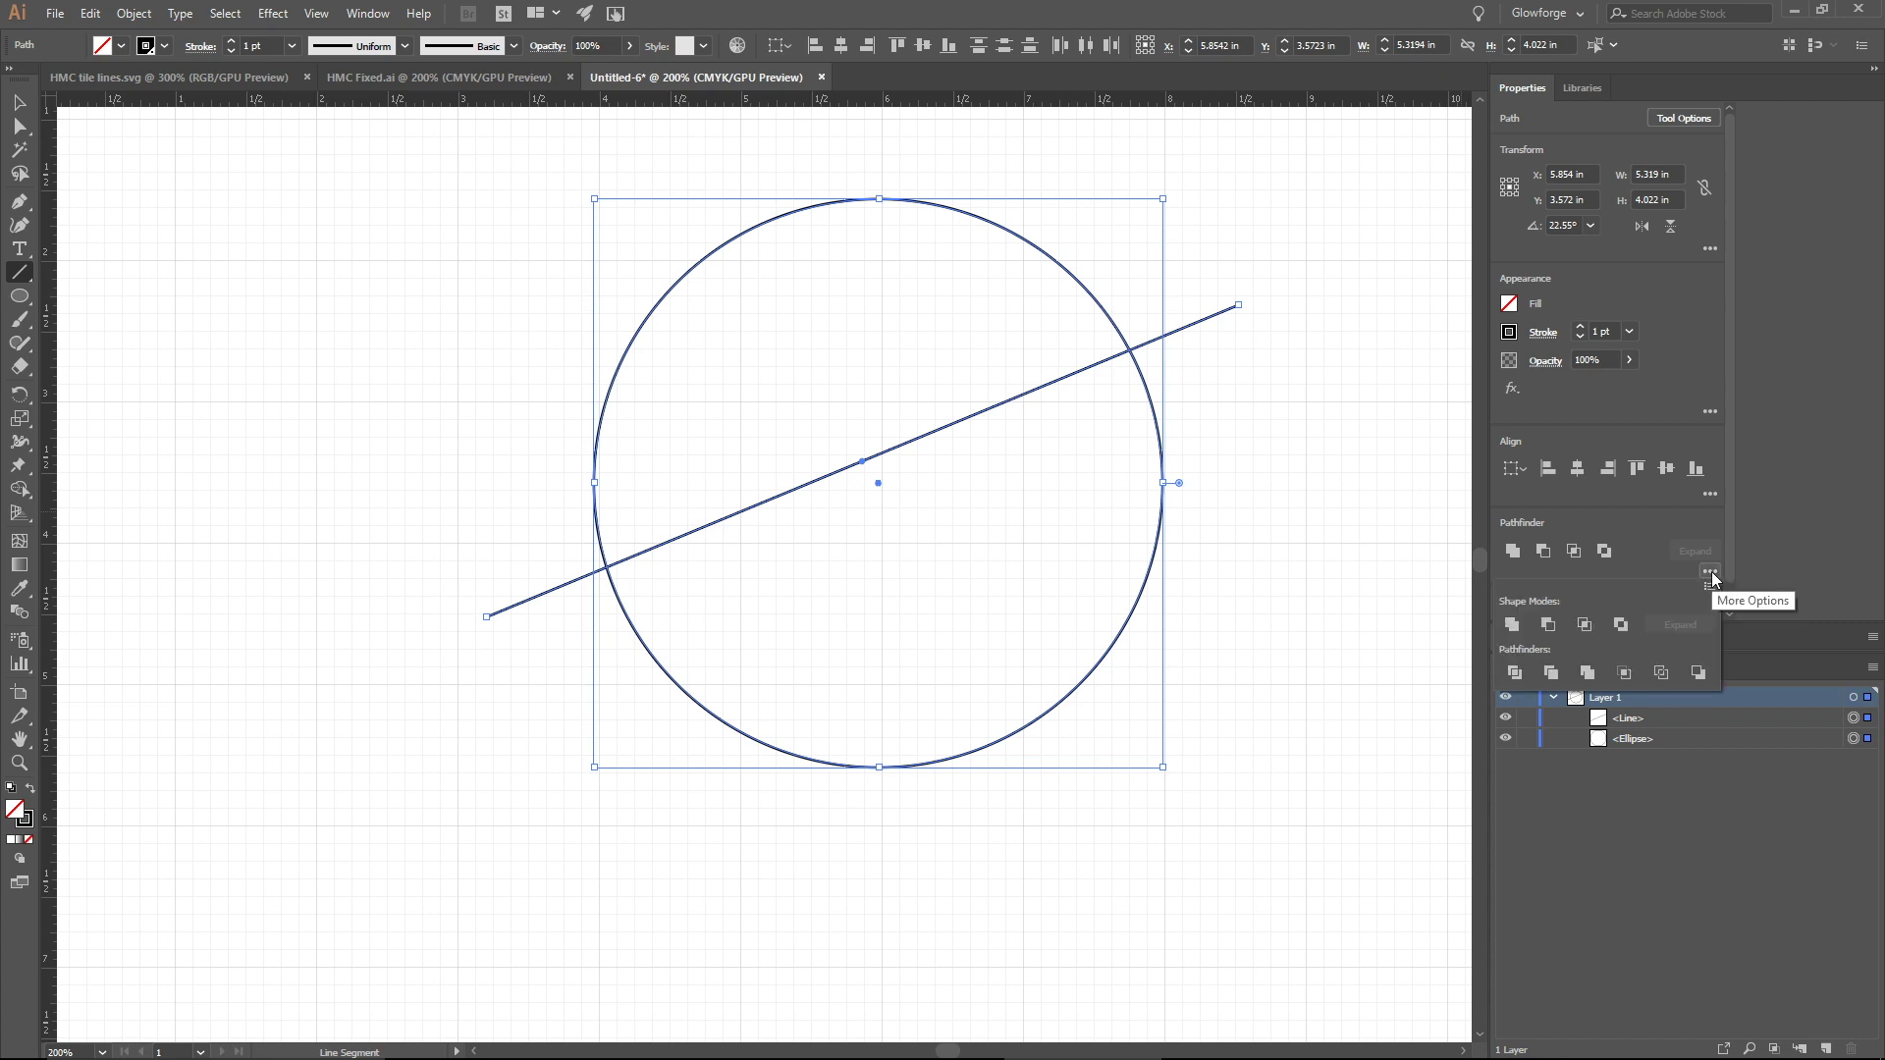
pyautogui.click(1513, 674)
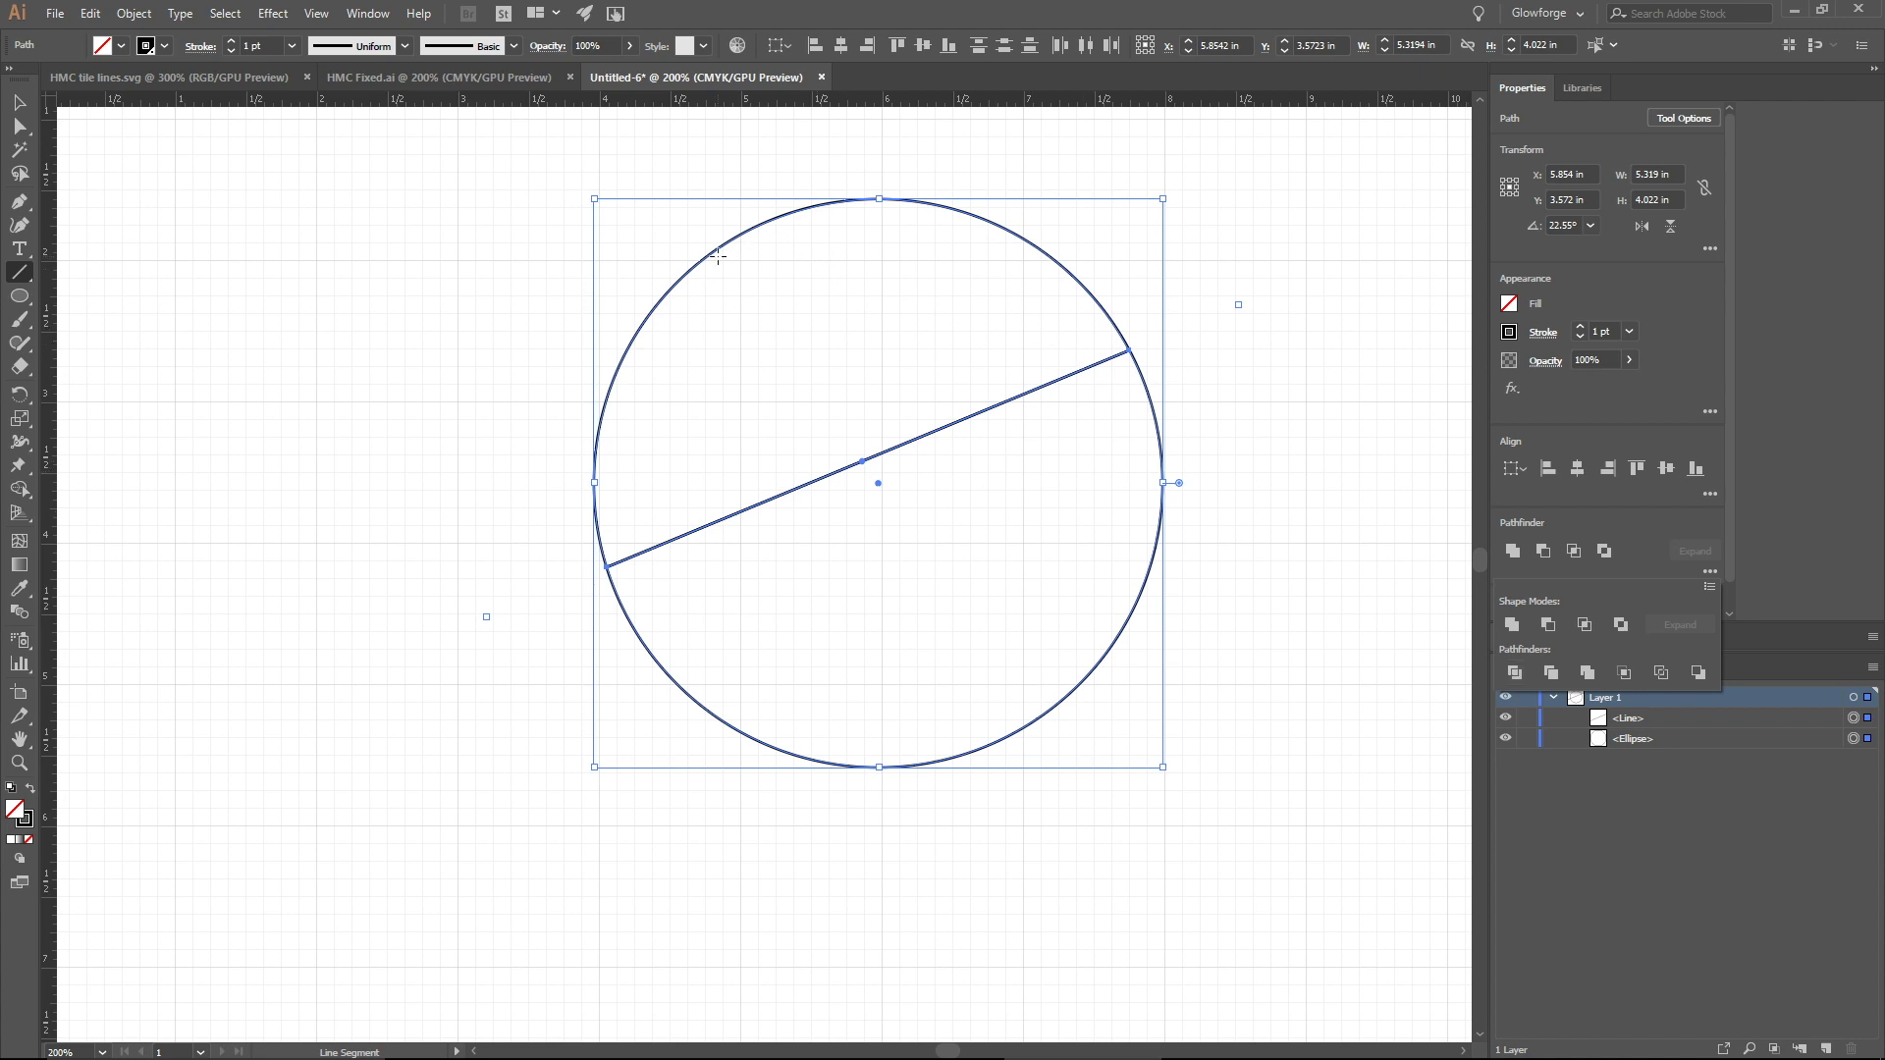
pyautogui.hotkey('ctrl', 'g')
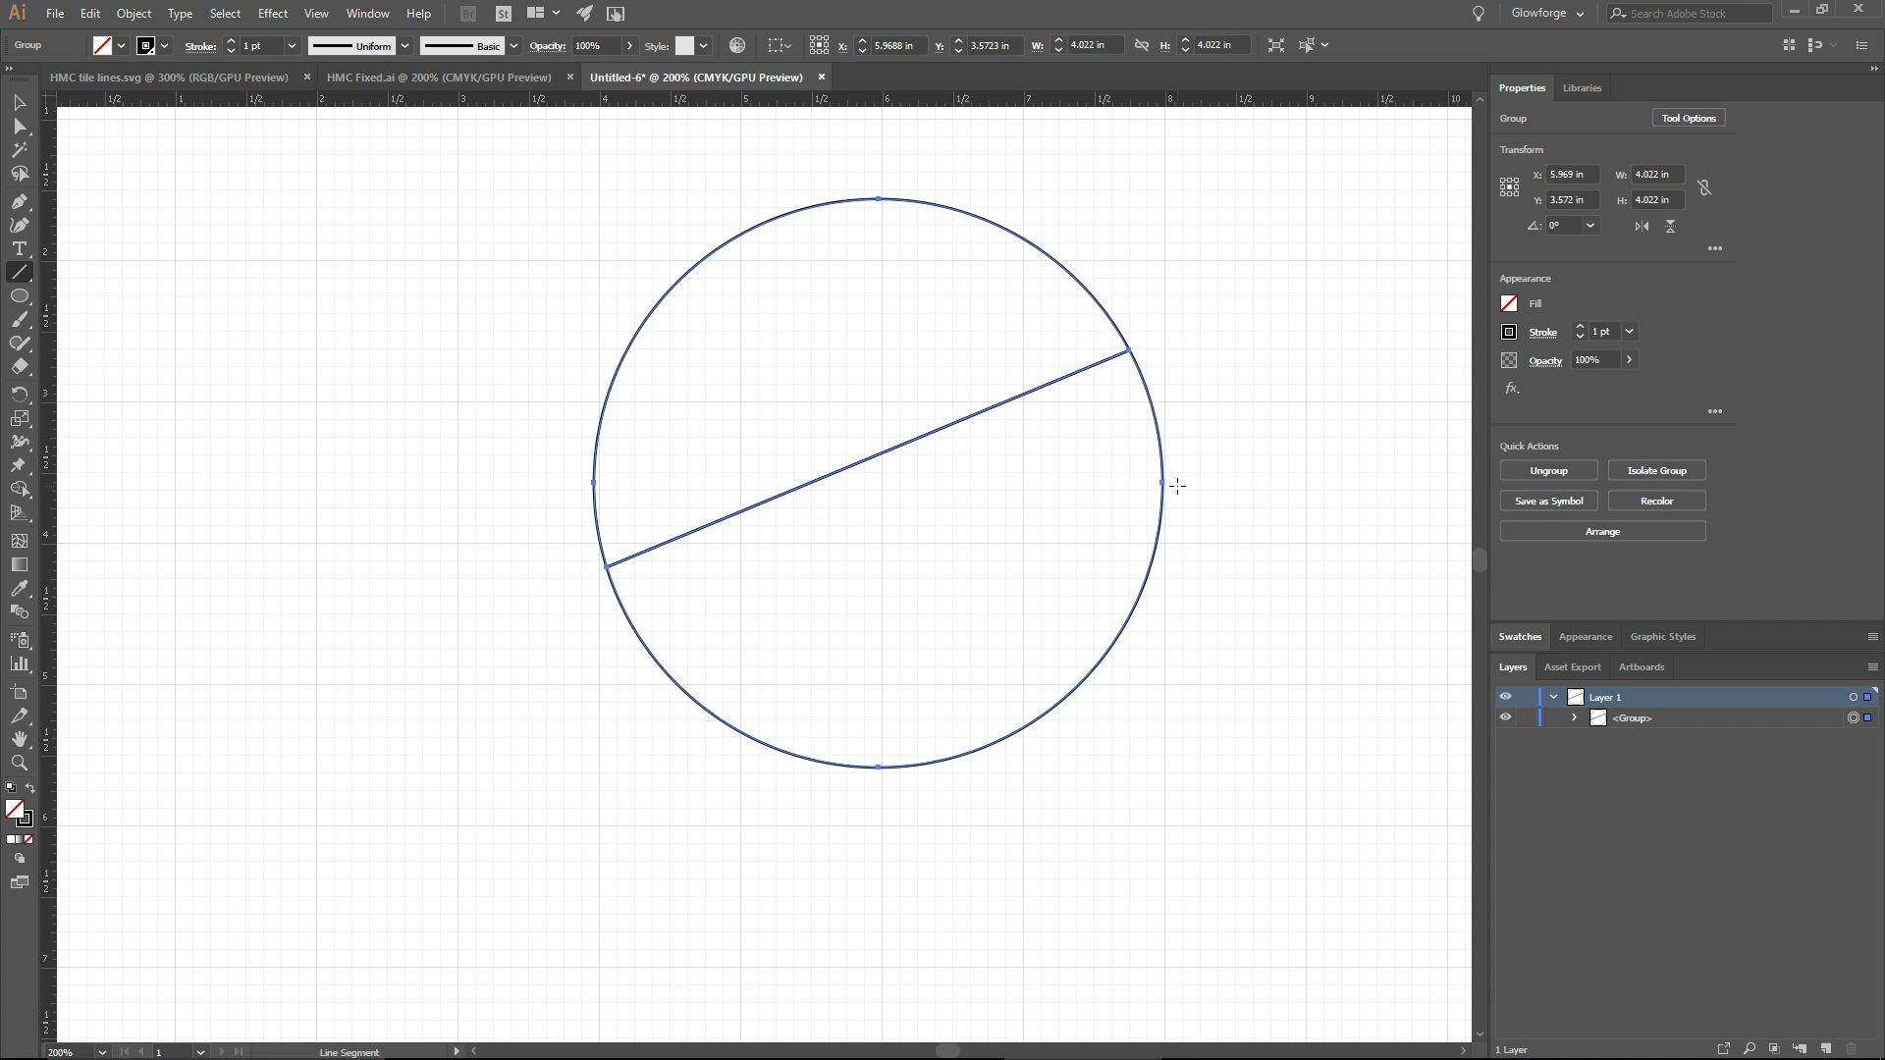
# - Expand the divided group and toggle the visibility of each path to inspect the two circle halves separately
pyautogui.click(1574, 720)
pyautogui.click(1508, 738)
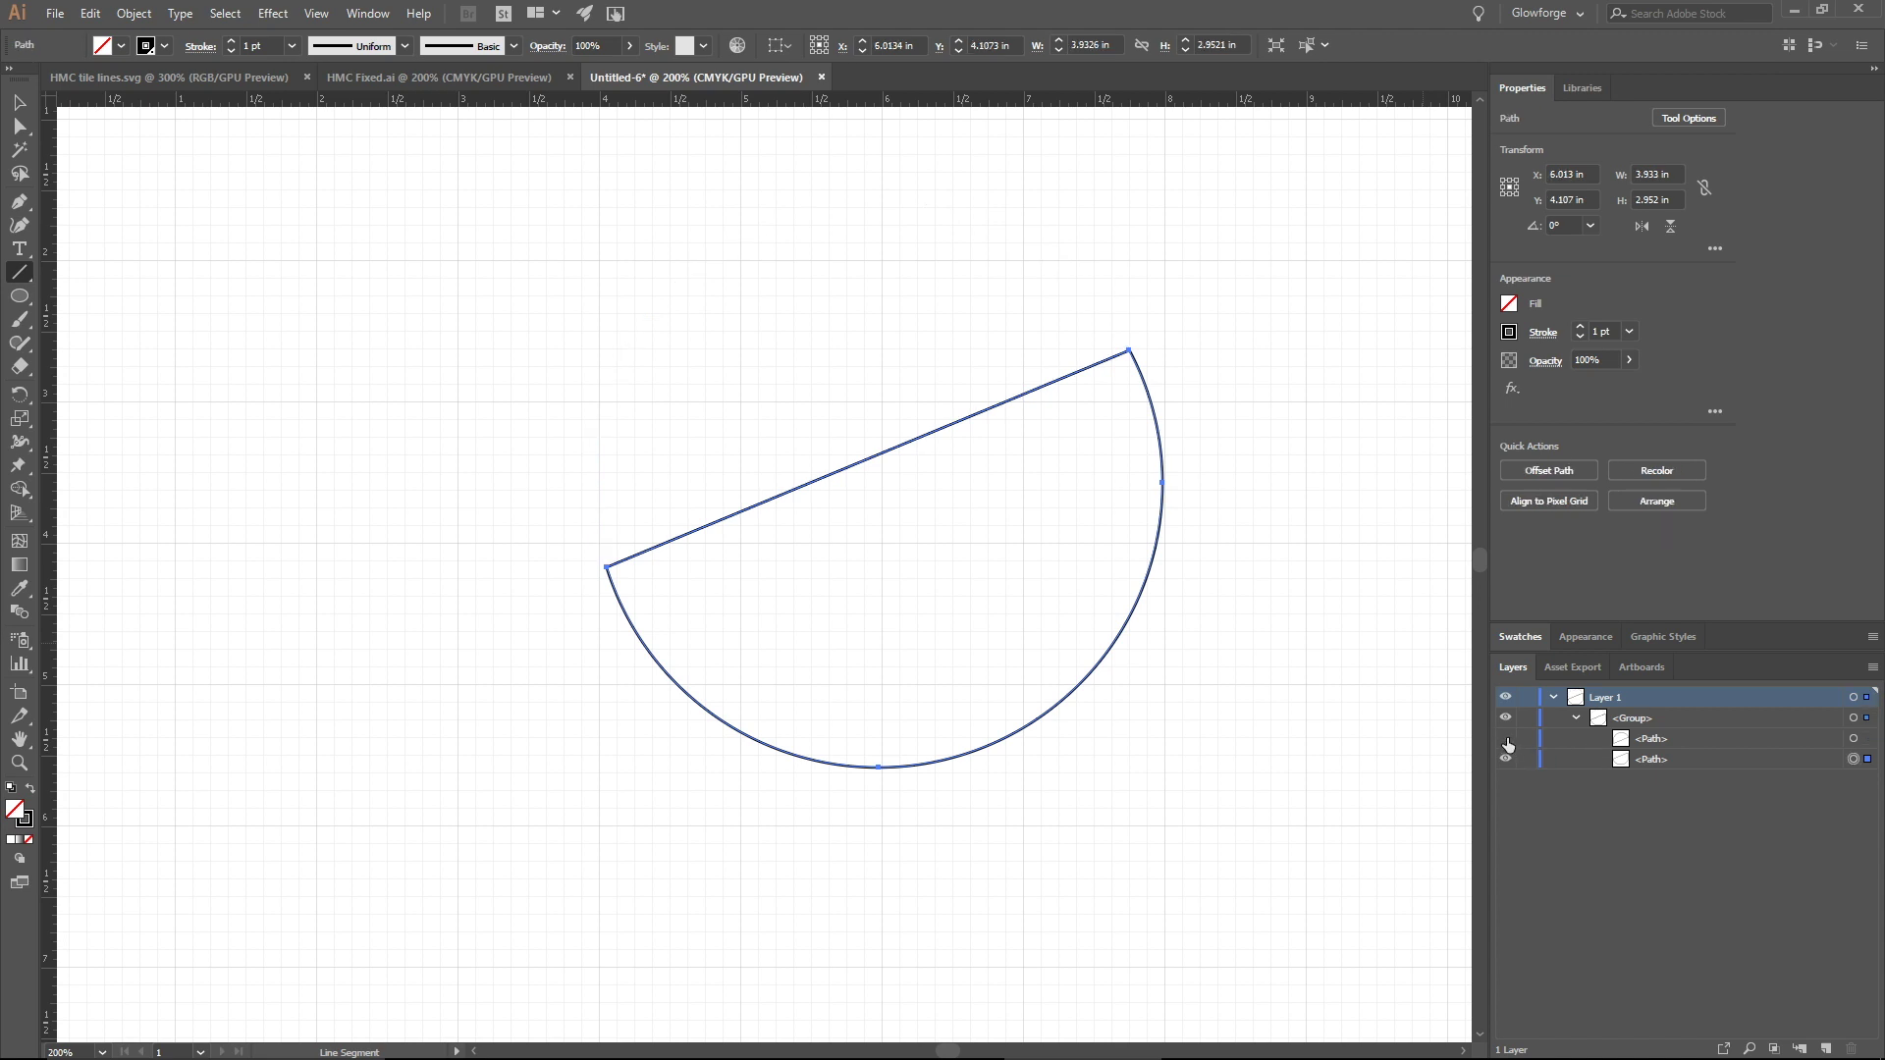
pyautogui.click(1507, 738)
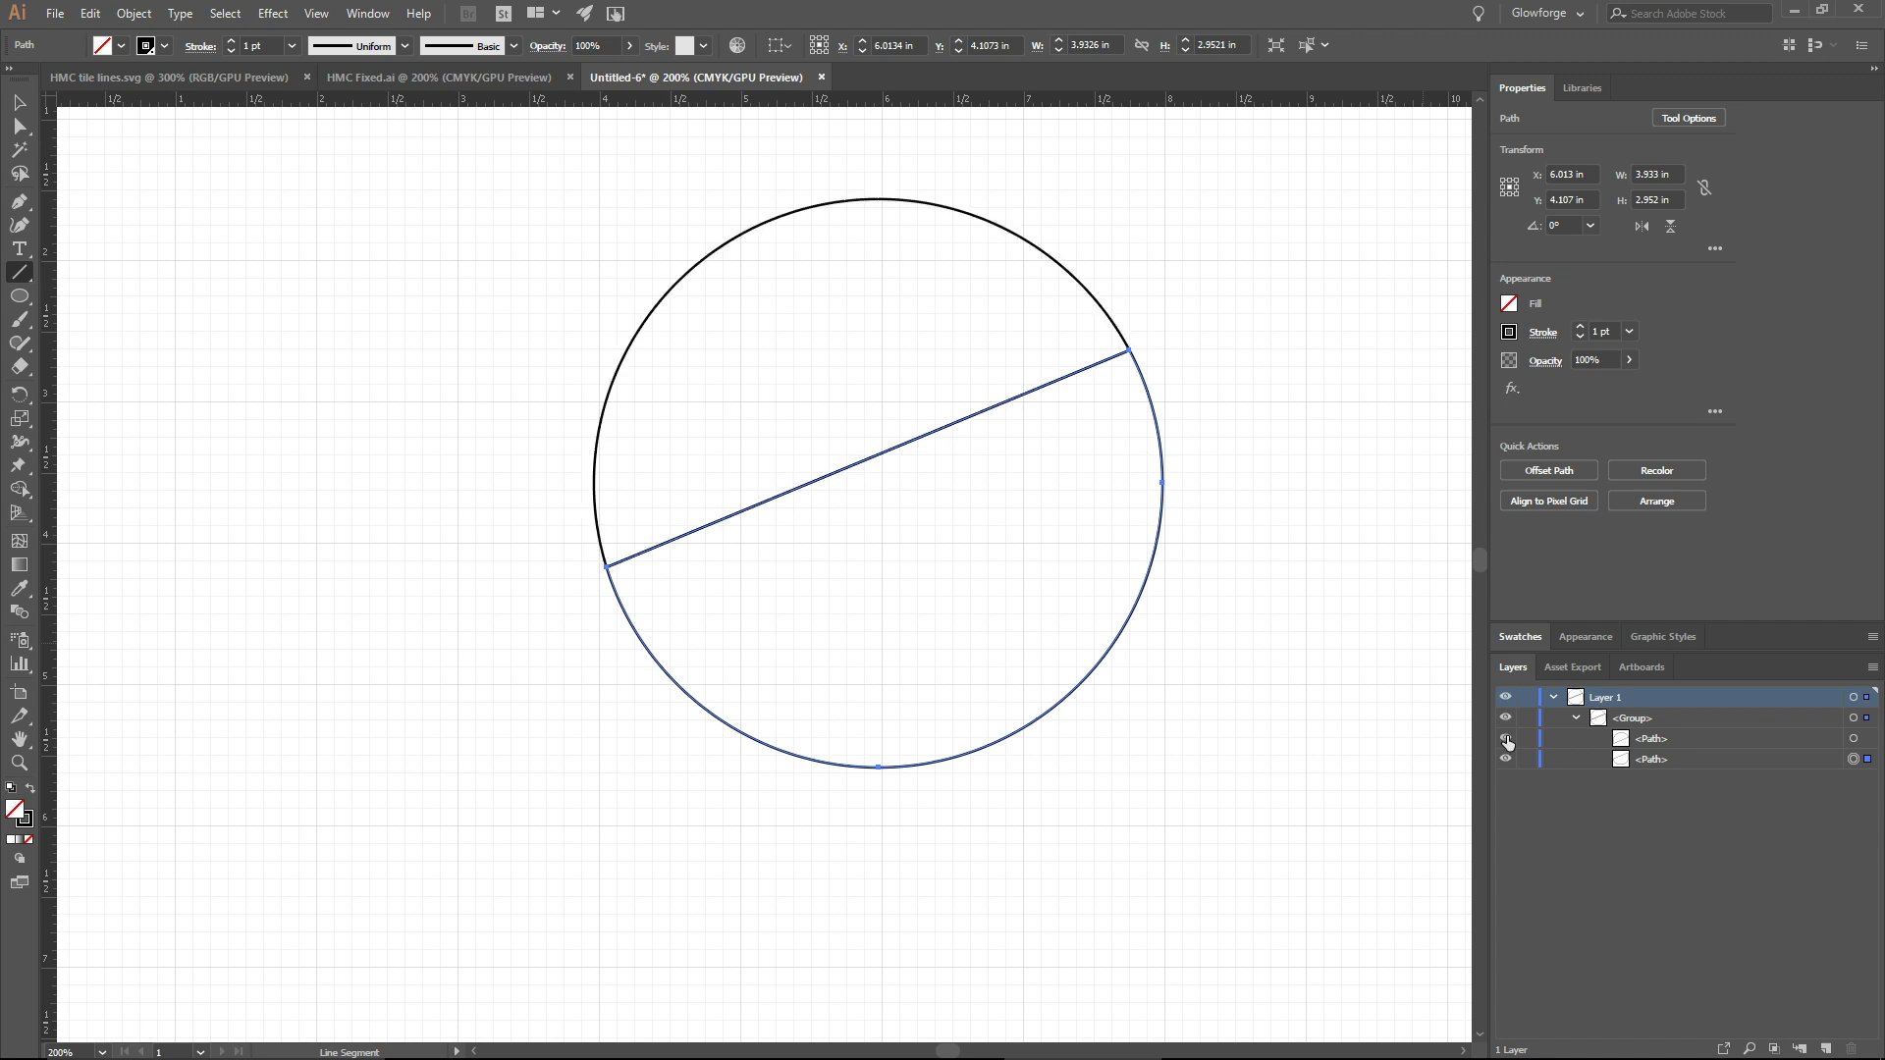
pyautogui.click(1508, 758)
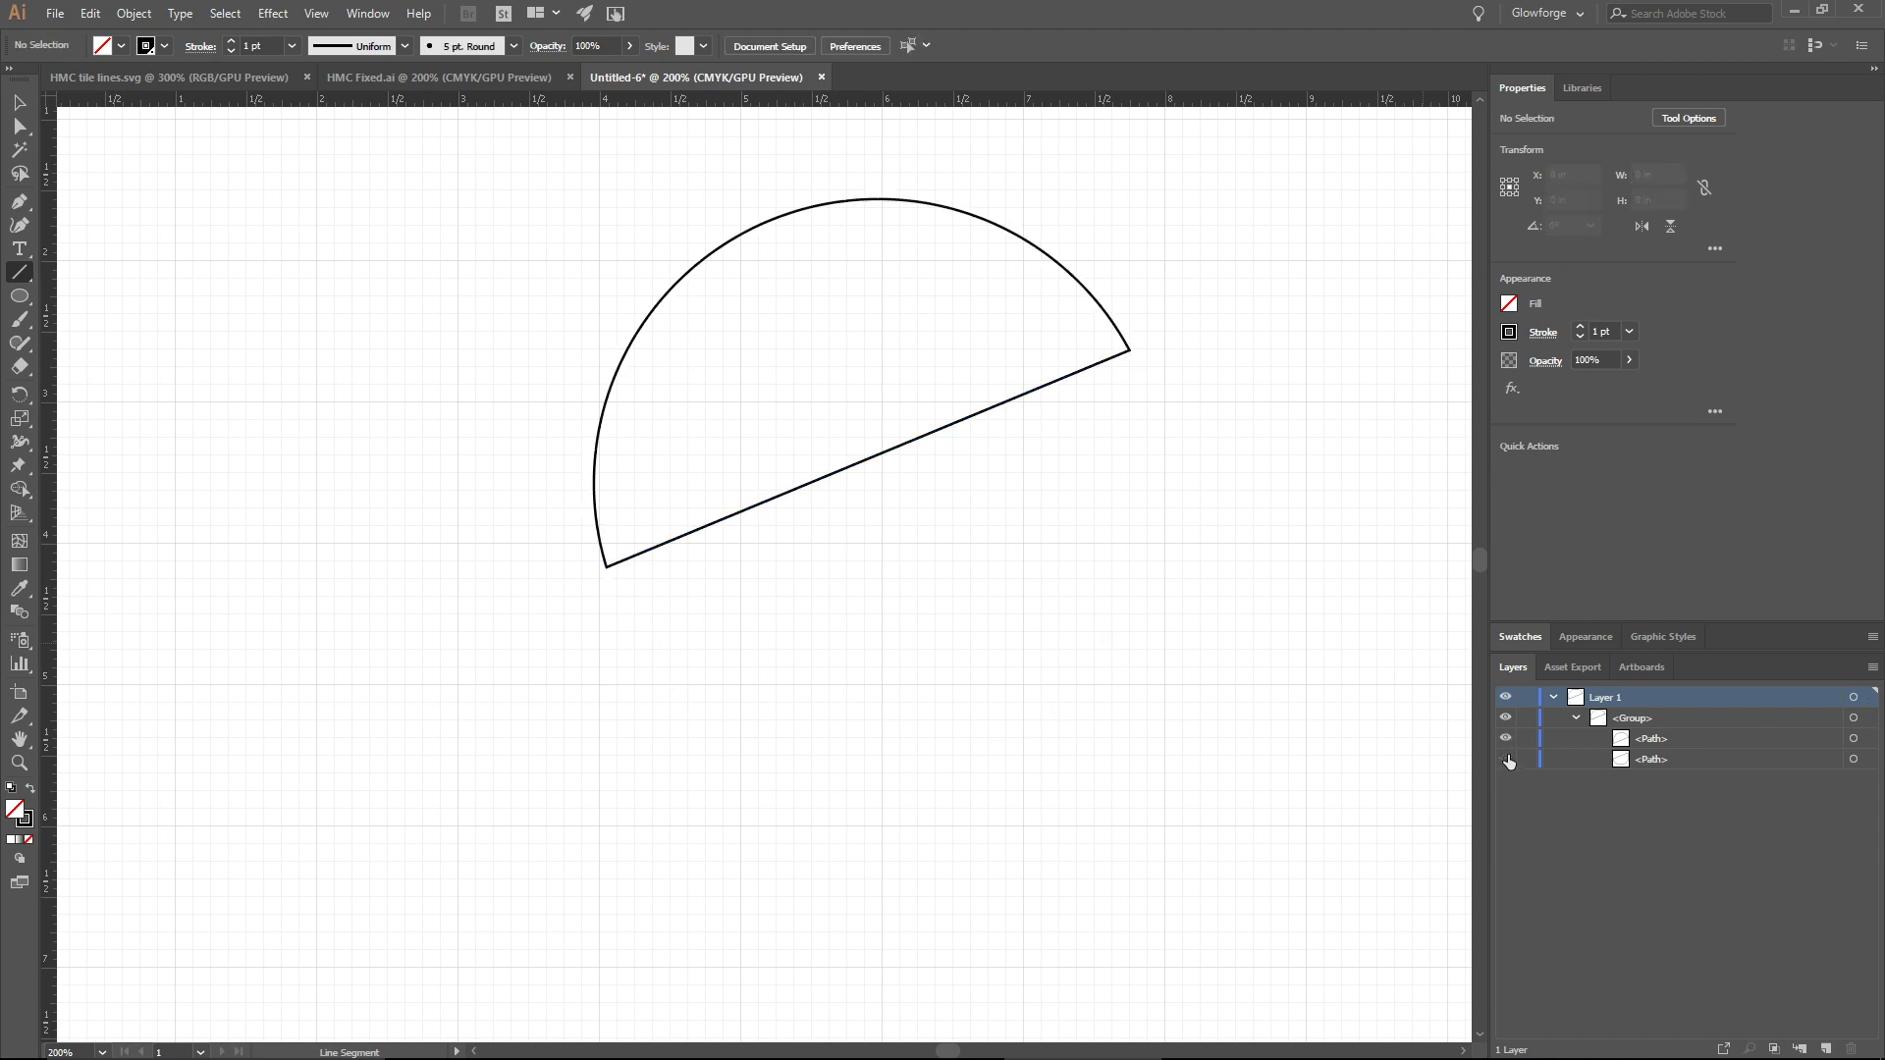
pyautogui.click(1508, 759)
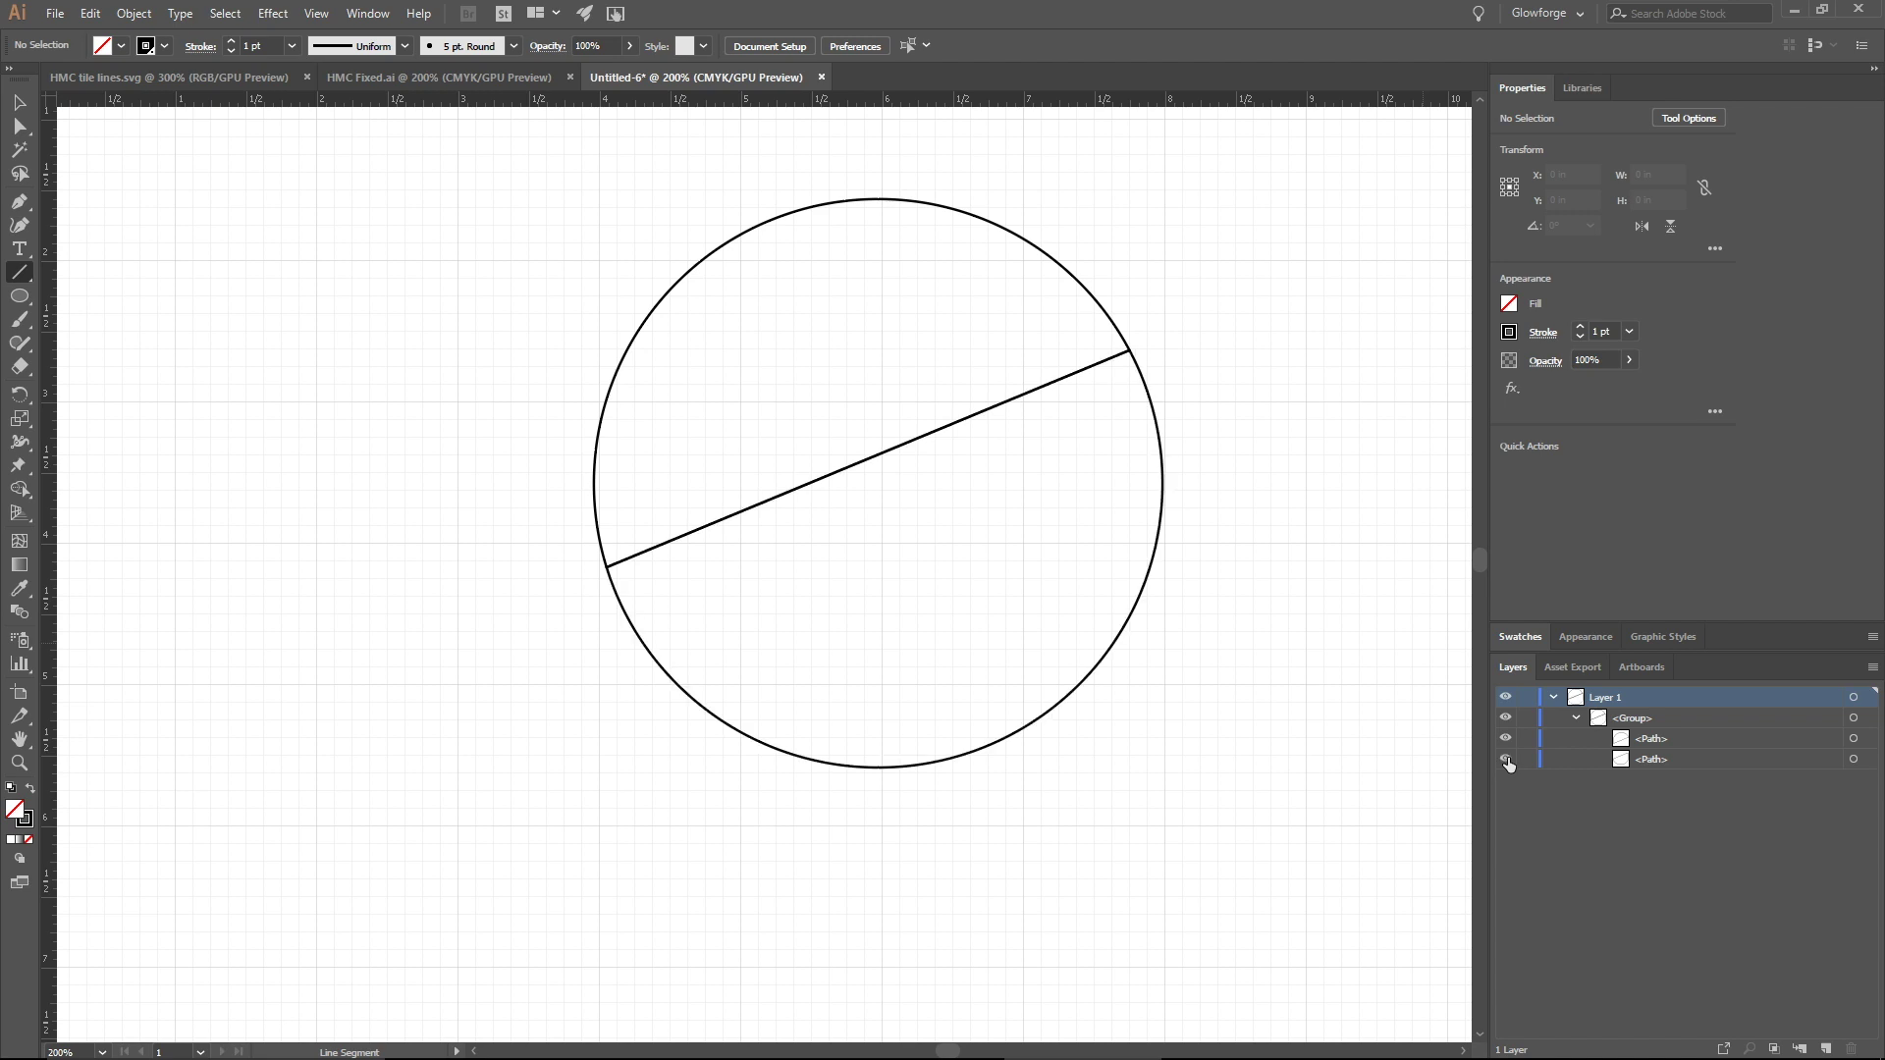
pyautogui.click(1507, 739)
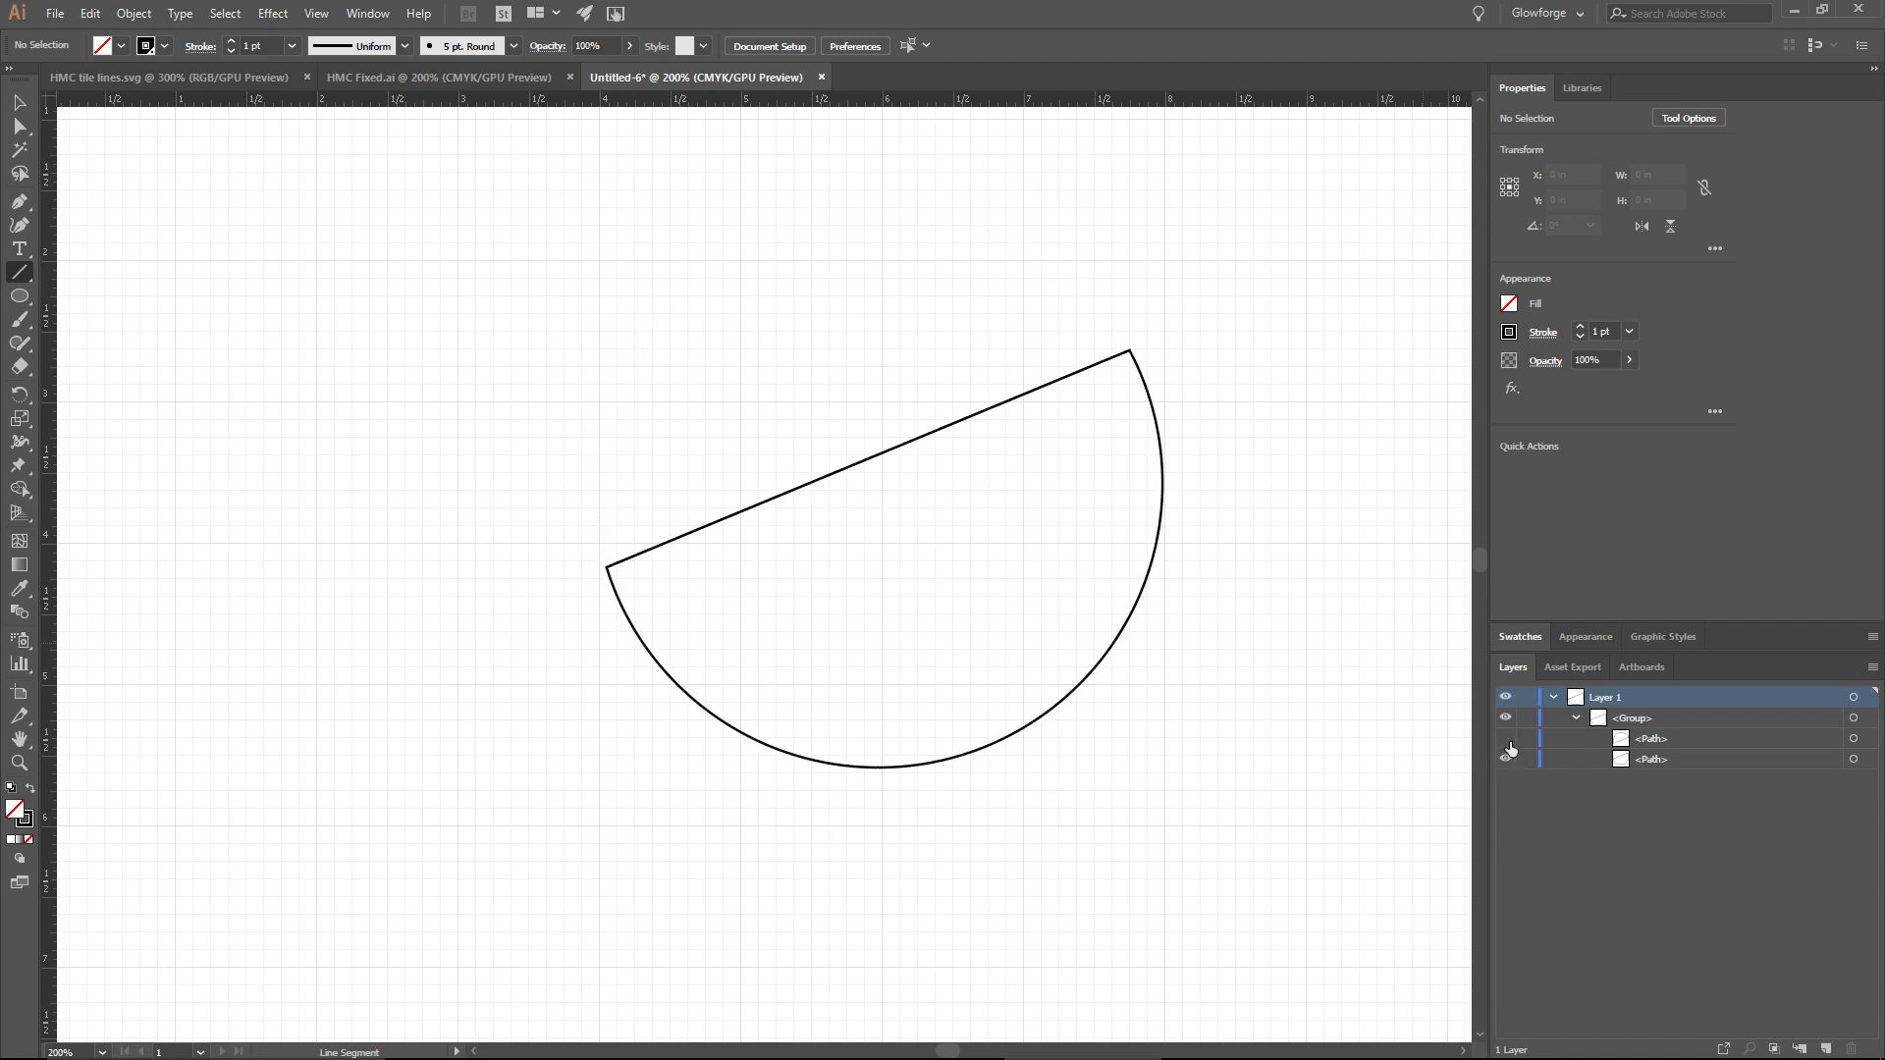
pyautogui.click(1508, 738)
pyautogui.click(1508, 759)
pyautogui.click(1509, 759)
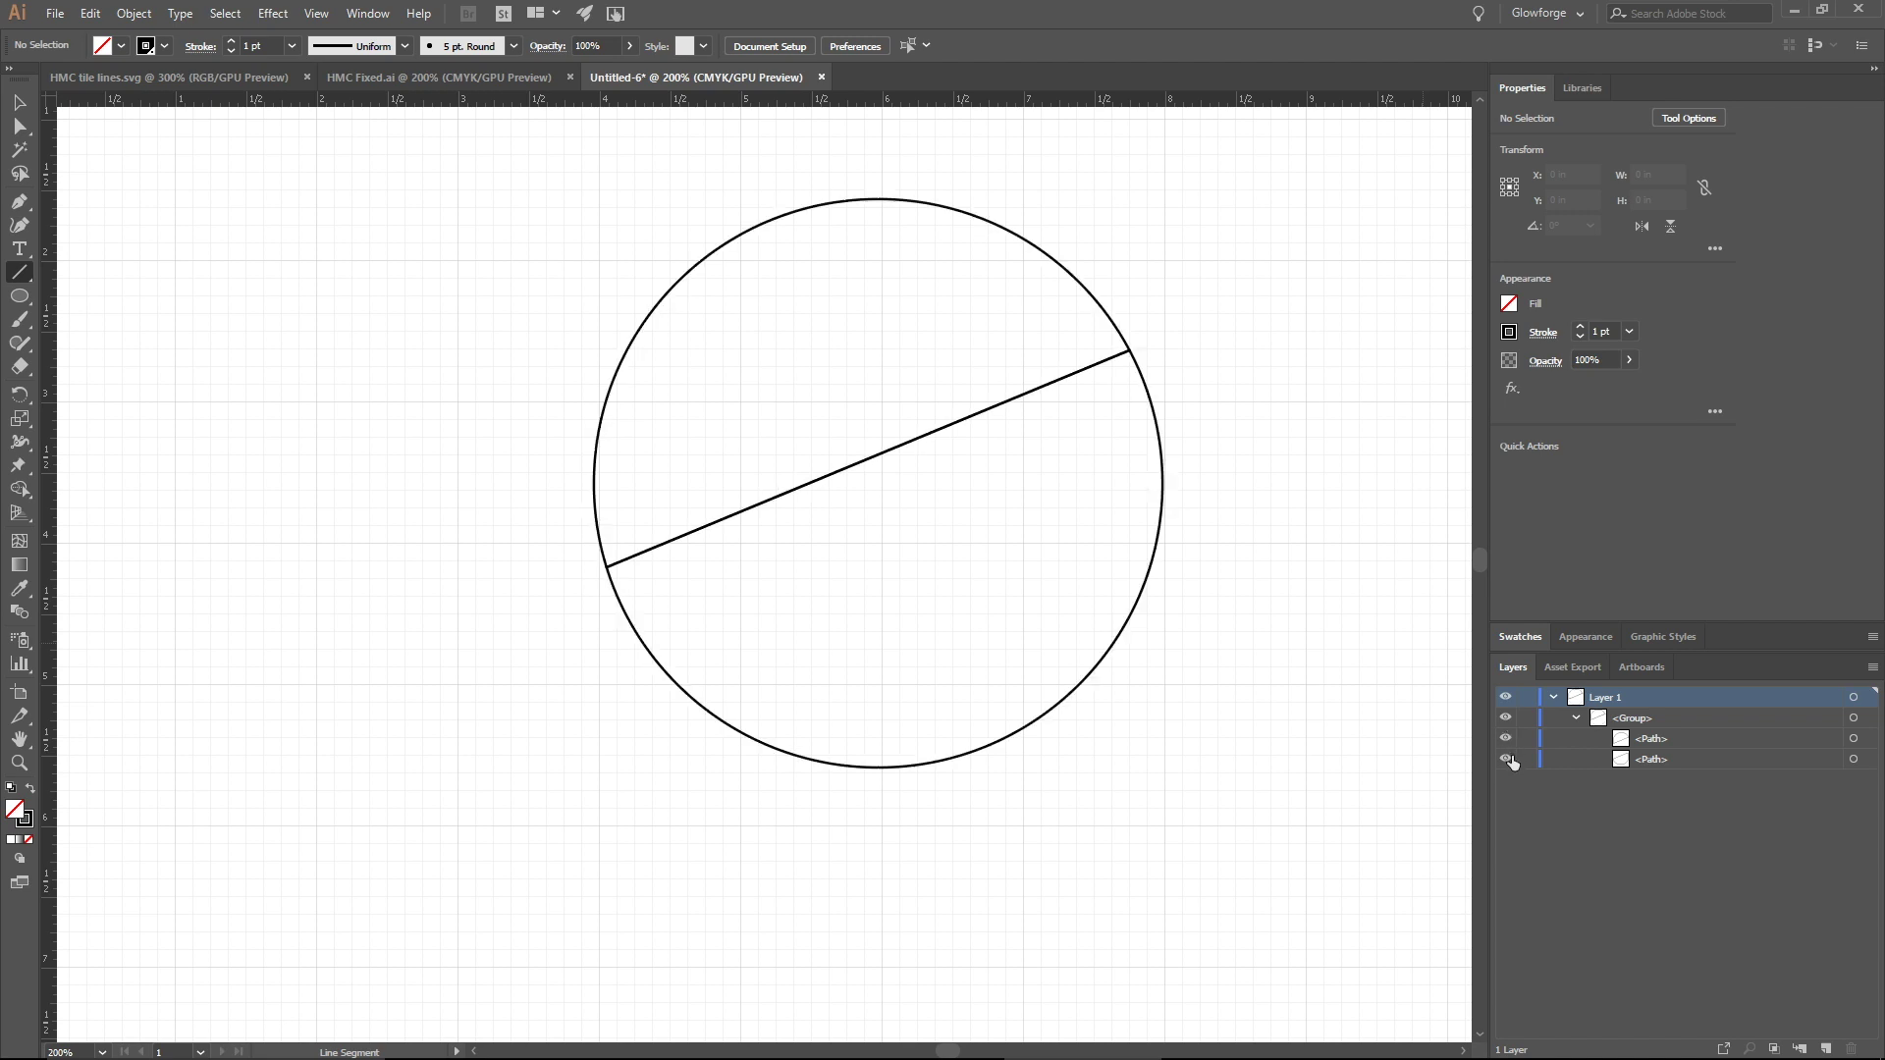
pyautogui.click(1507, 738)
pyautogui.click(1507, 739)
pyautogui.click(1508, 759)
pyautogui.click(1508, 759)
pyautogui.click(1507, 738)
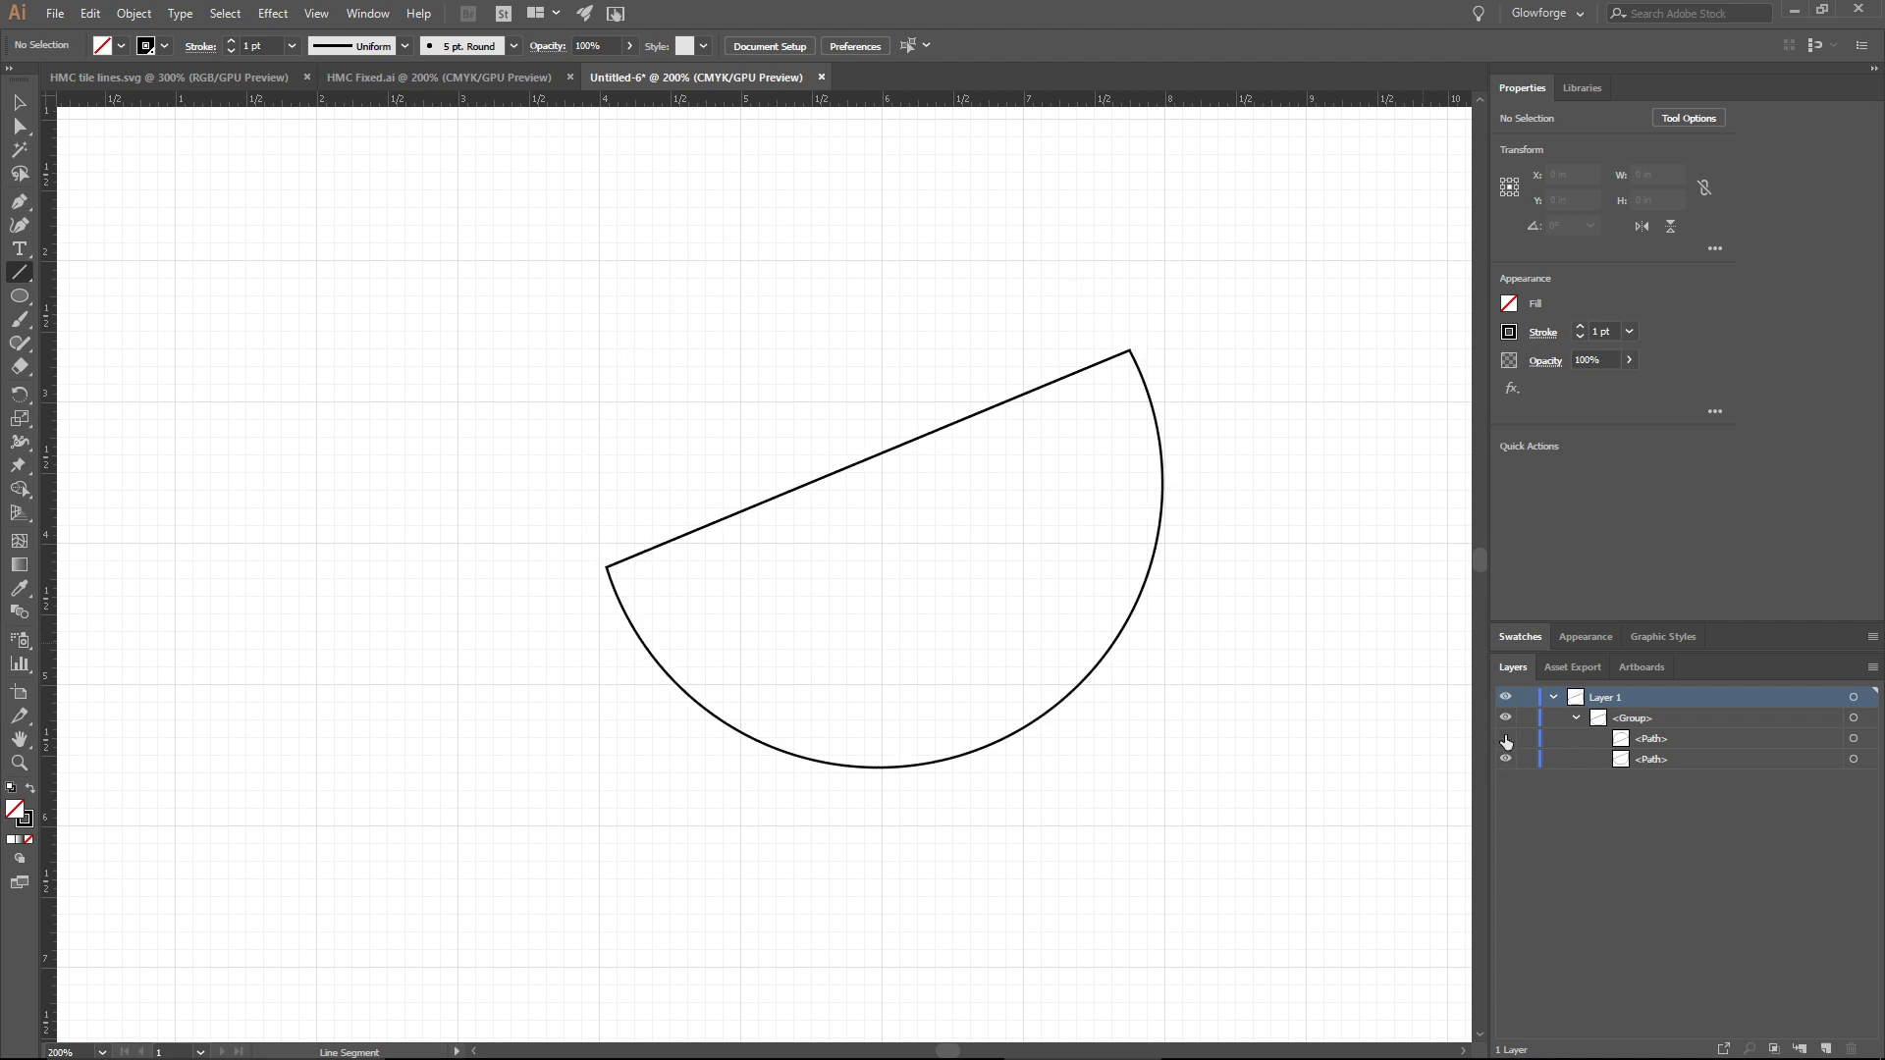
pyautogui.click(1507, 738)
pyautogui.click(1509, 759)
pyautogui.click(1508, 759)
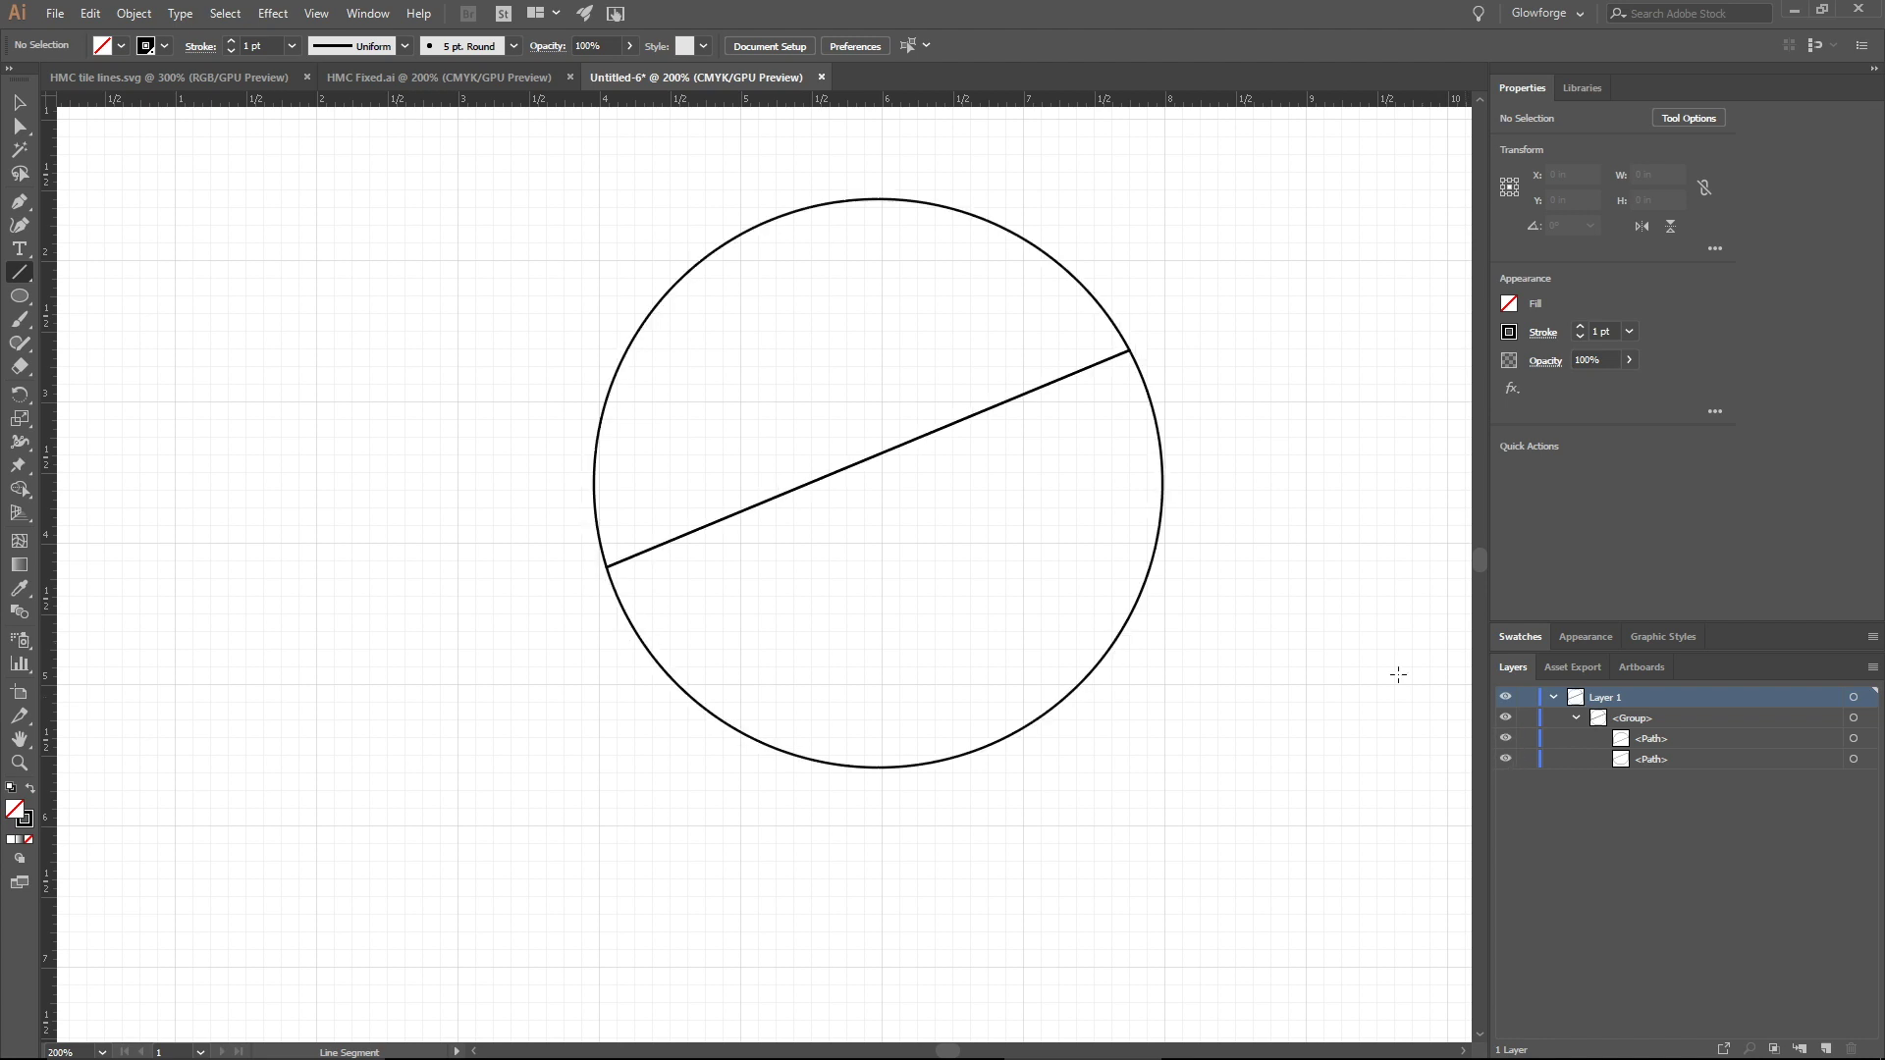
pyautogui.click(1506, 738)
pyautogui.click(1506, 739)
# - Move the lower circle half about 0.13 in right and 0.32 in down, away from the upper half, and undo the move
pyautogui.click(1854, 739)
pyautogui.press('a')
pyautogui.click(1853, 759)
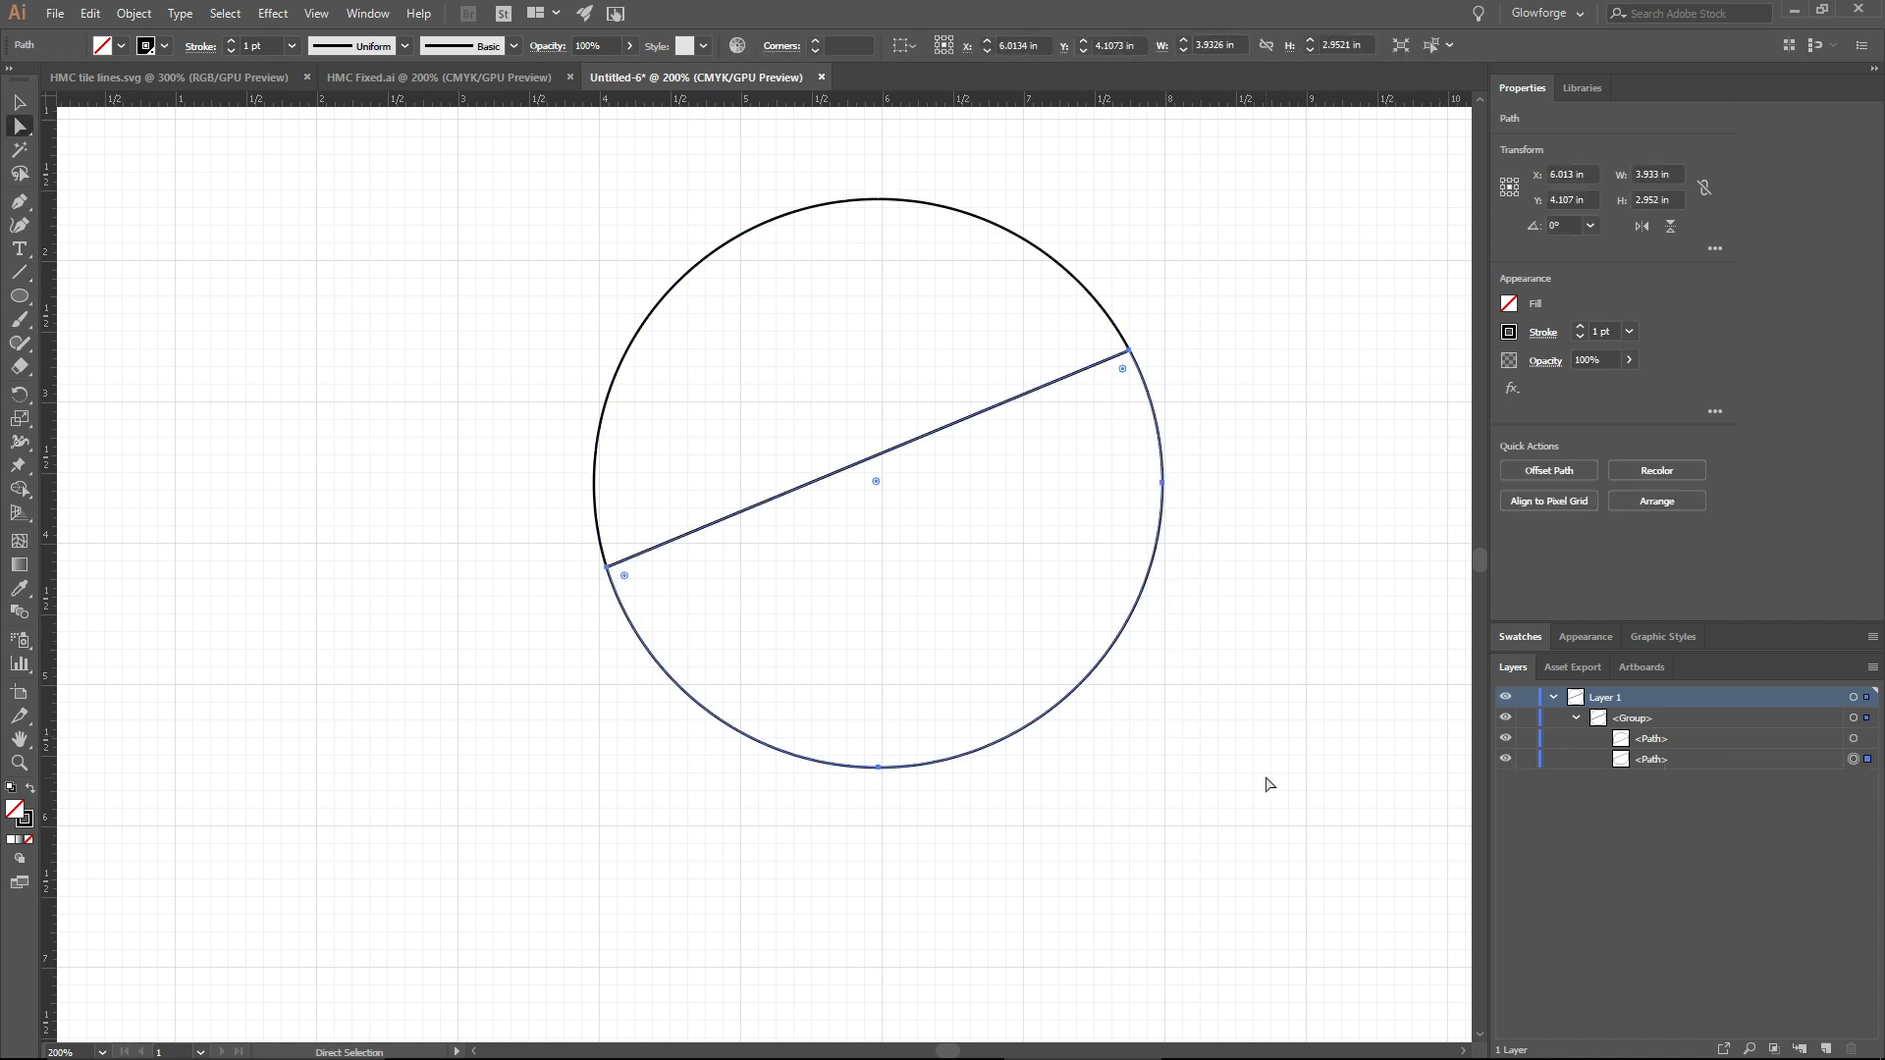
pyautogui.moveTo(1092, 681); pyautogui.dragTo(1111, 725)
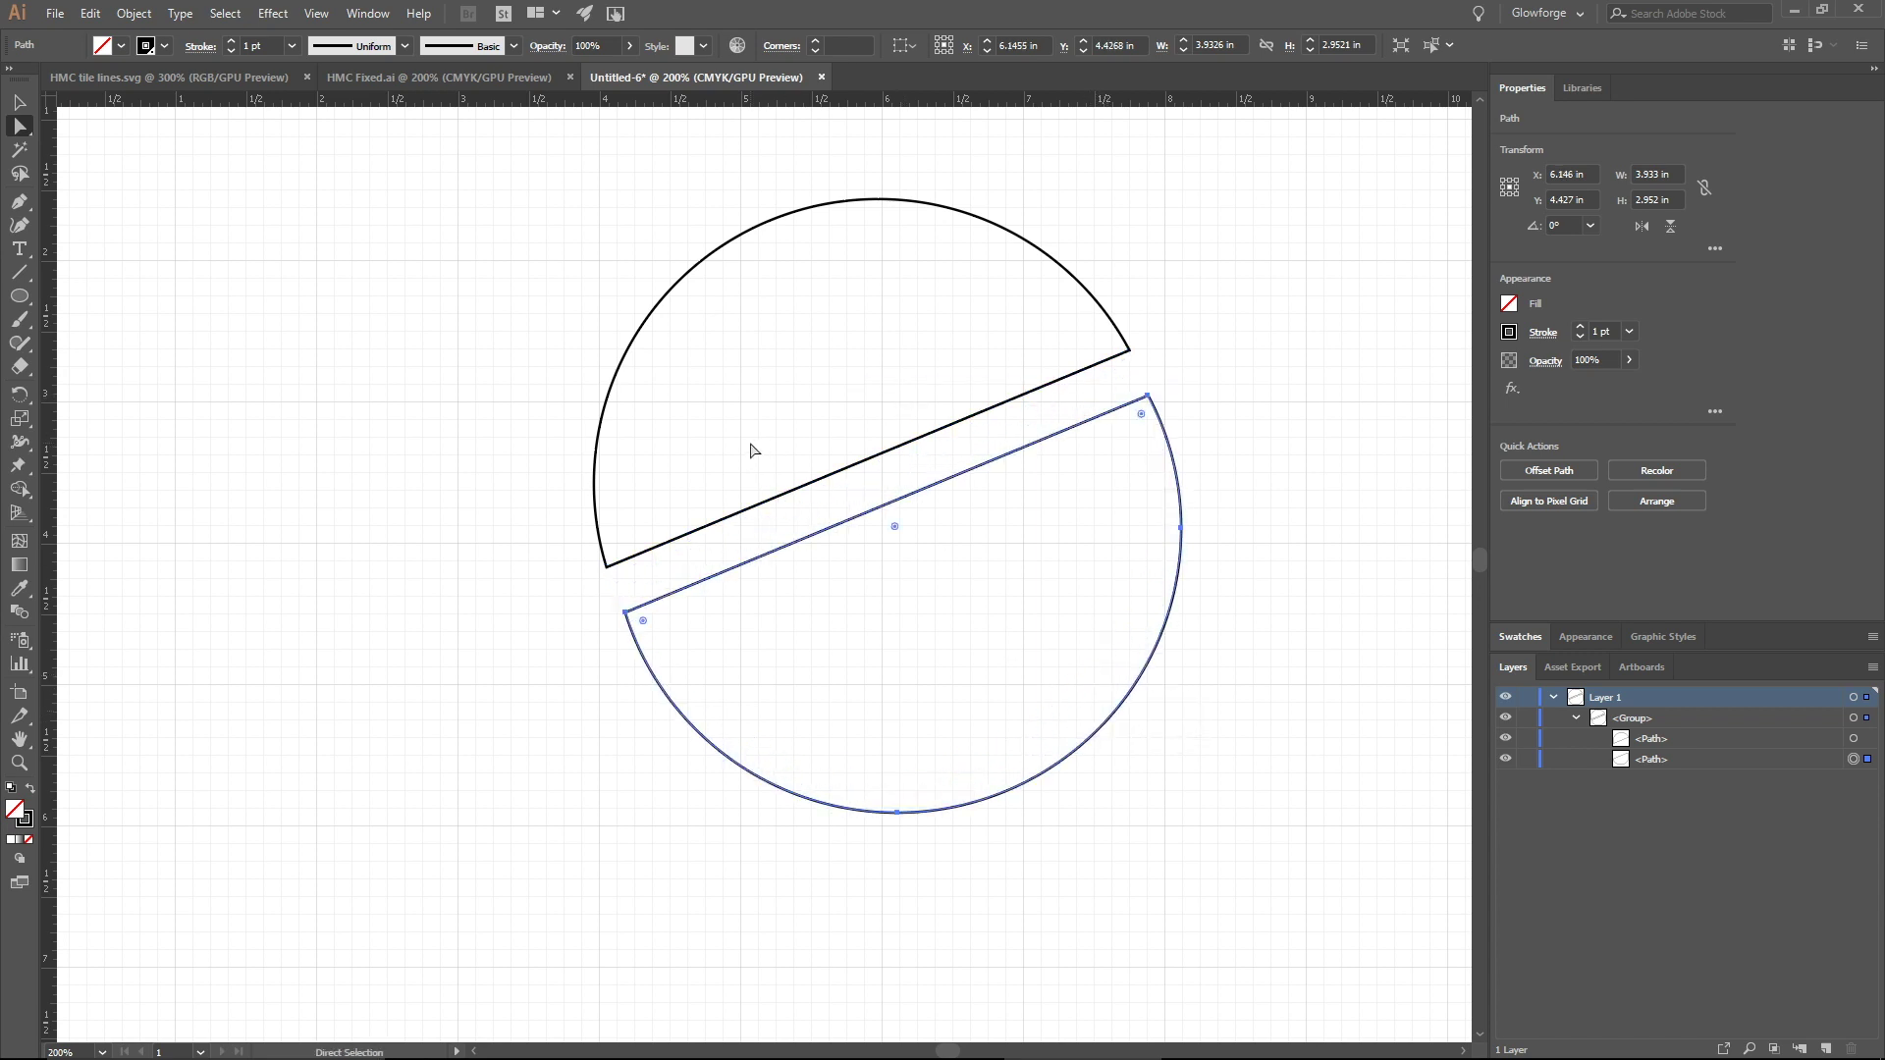
pyautogui.click(793, 518)
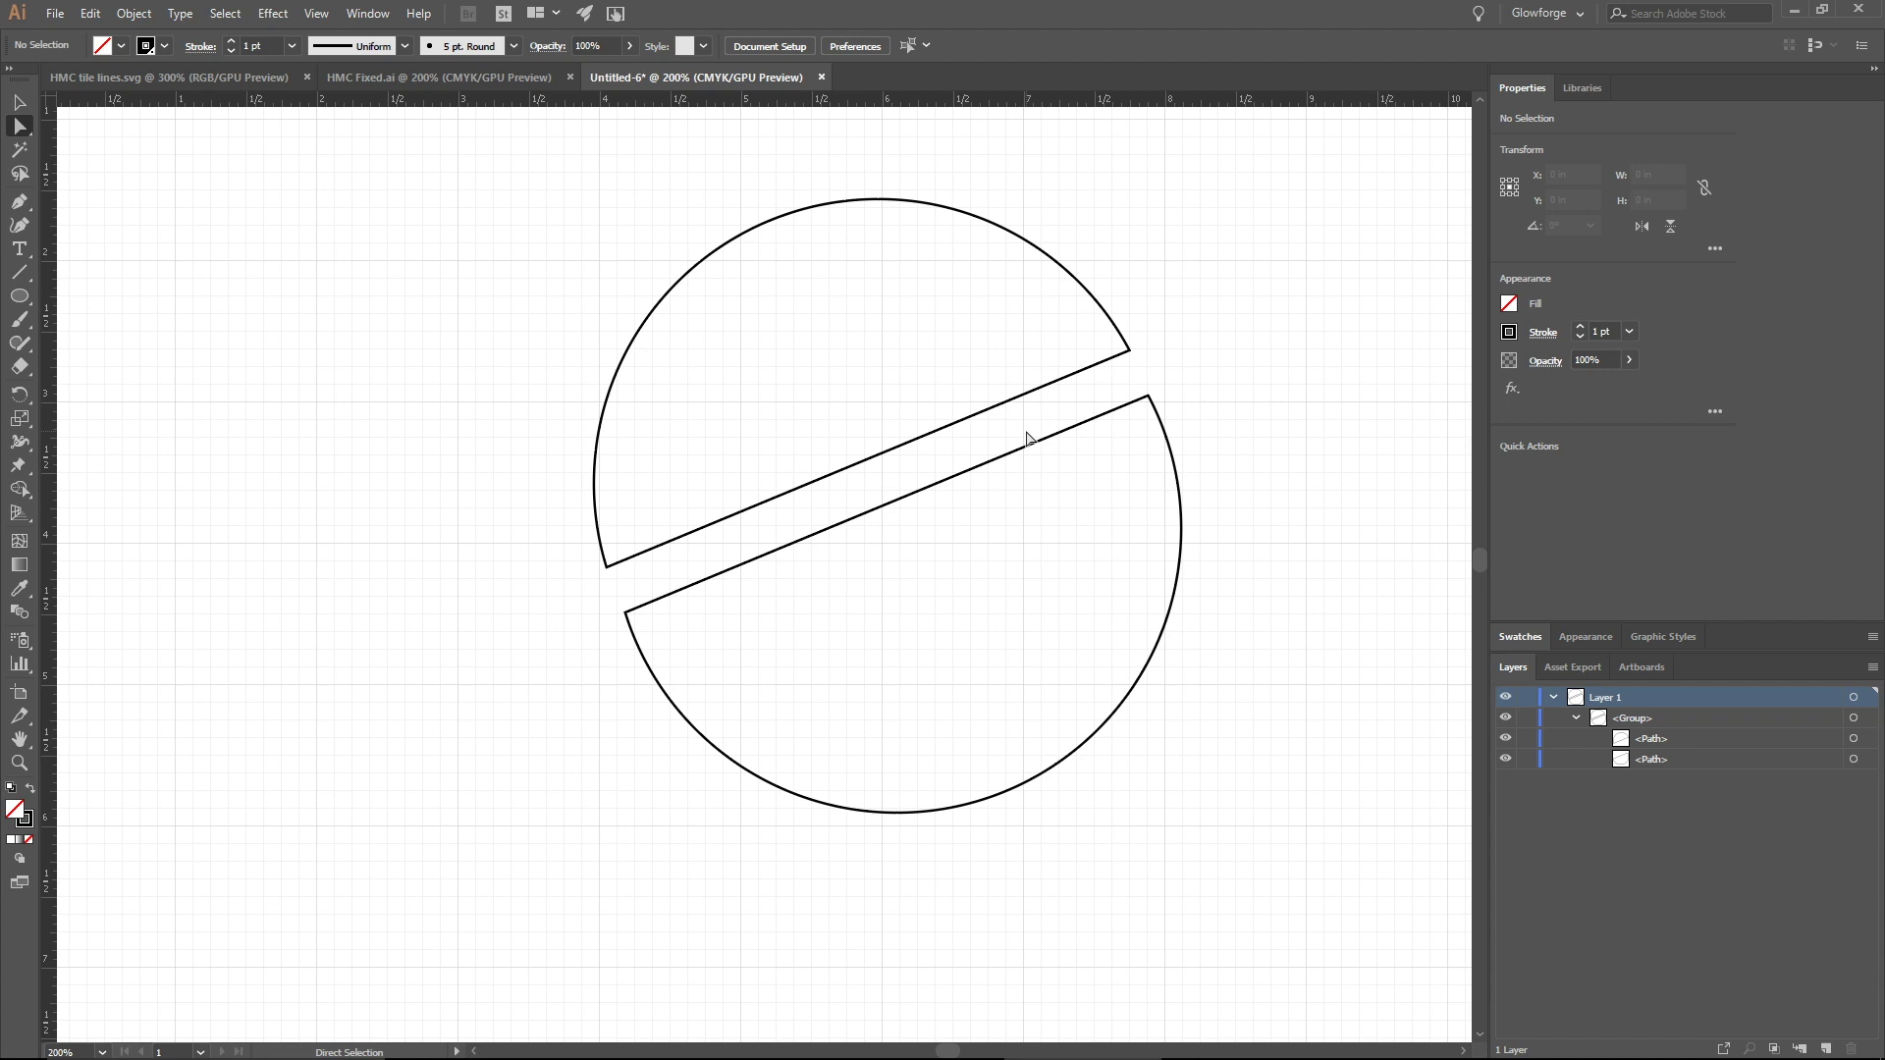
pyautogui.hotkey('ctrl', 'z')
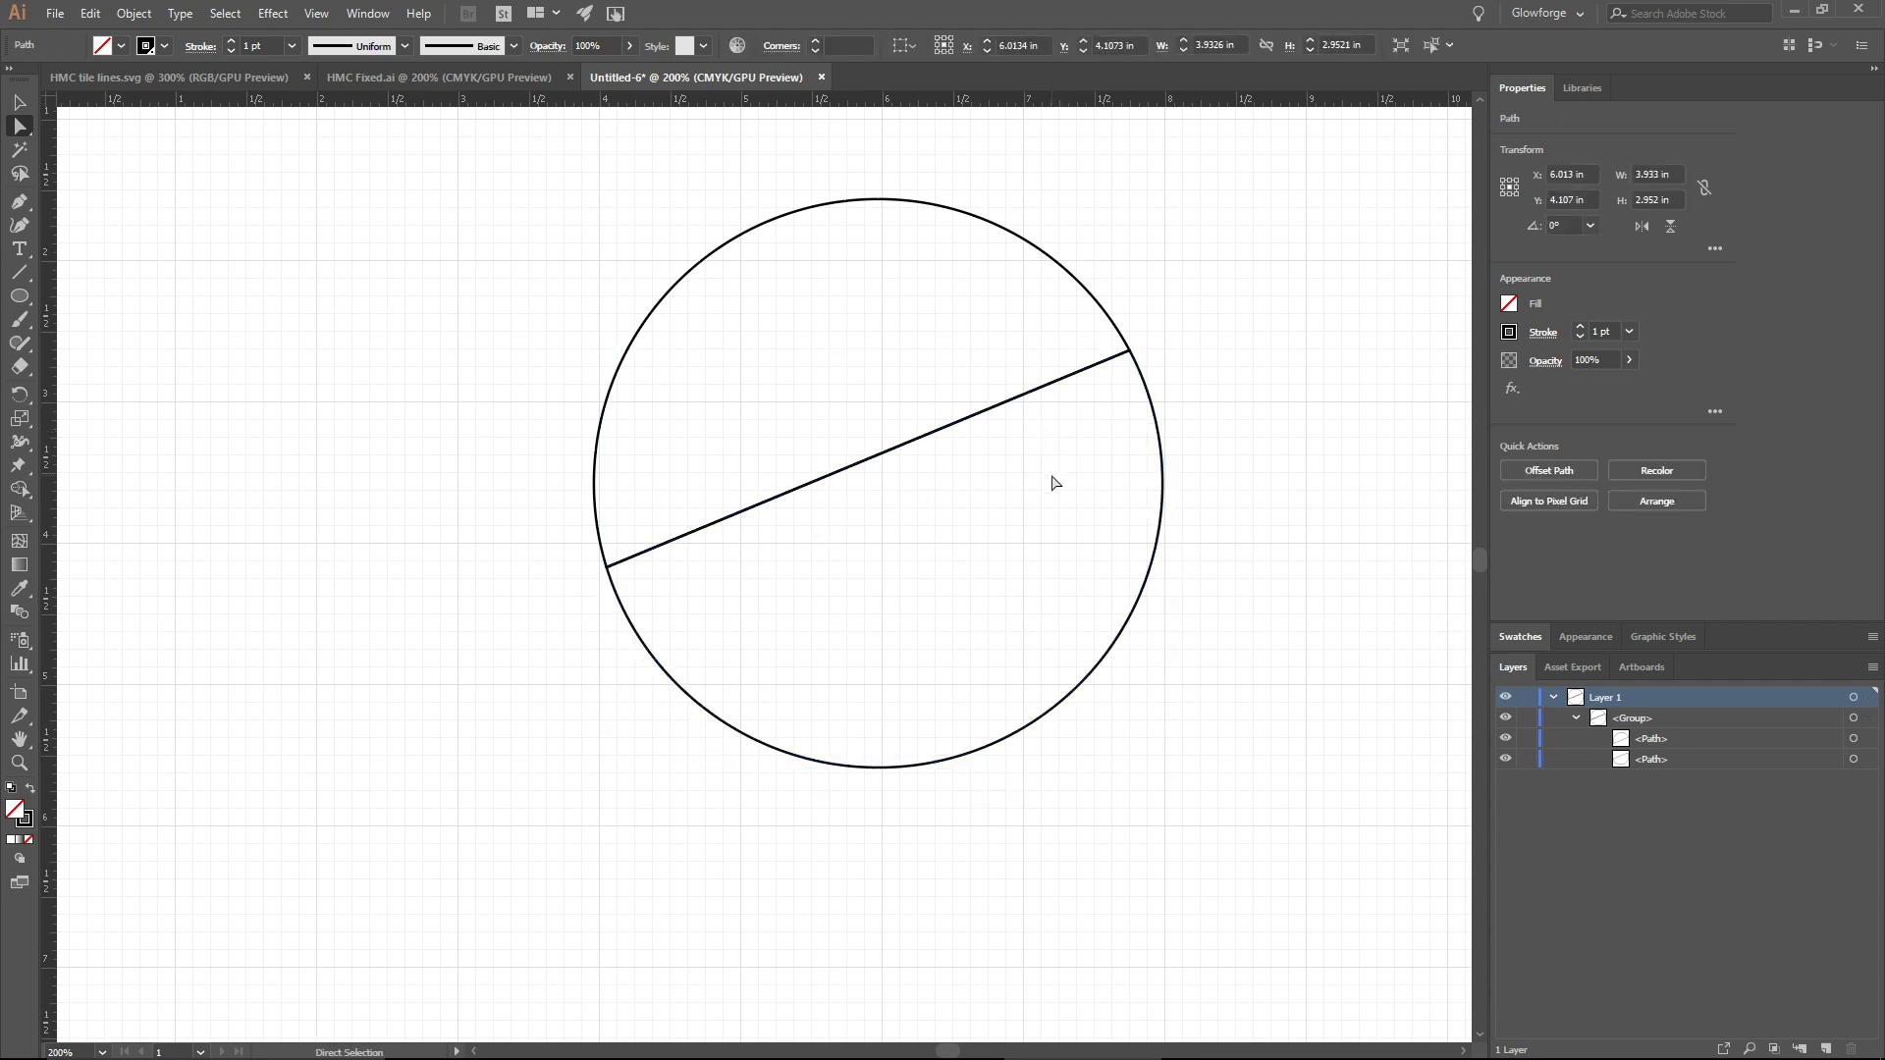
pyautogui.click(1053, 483)
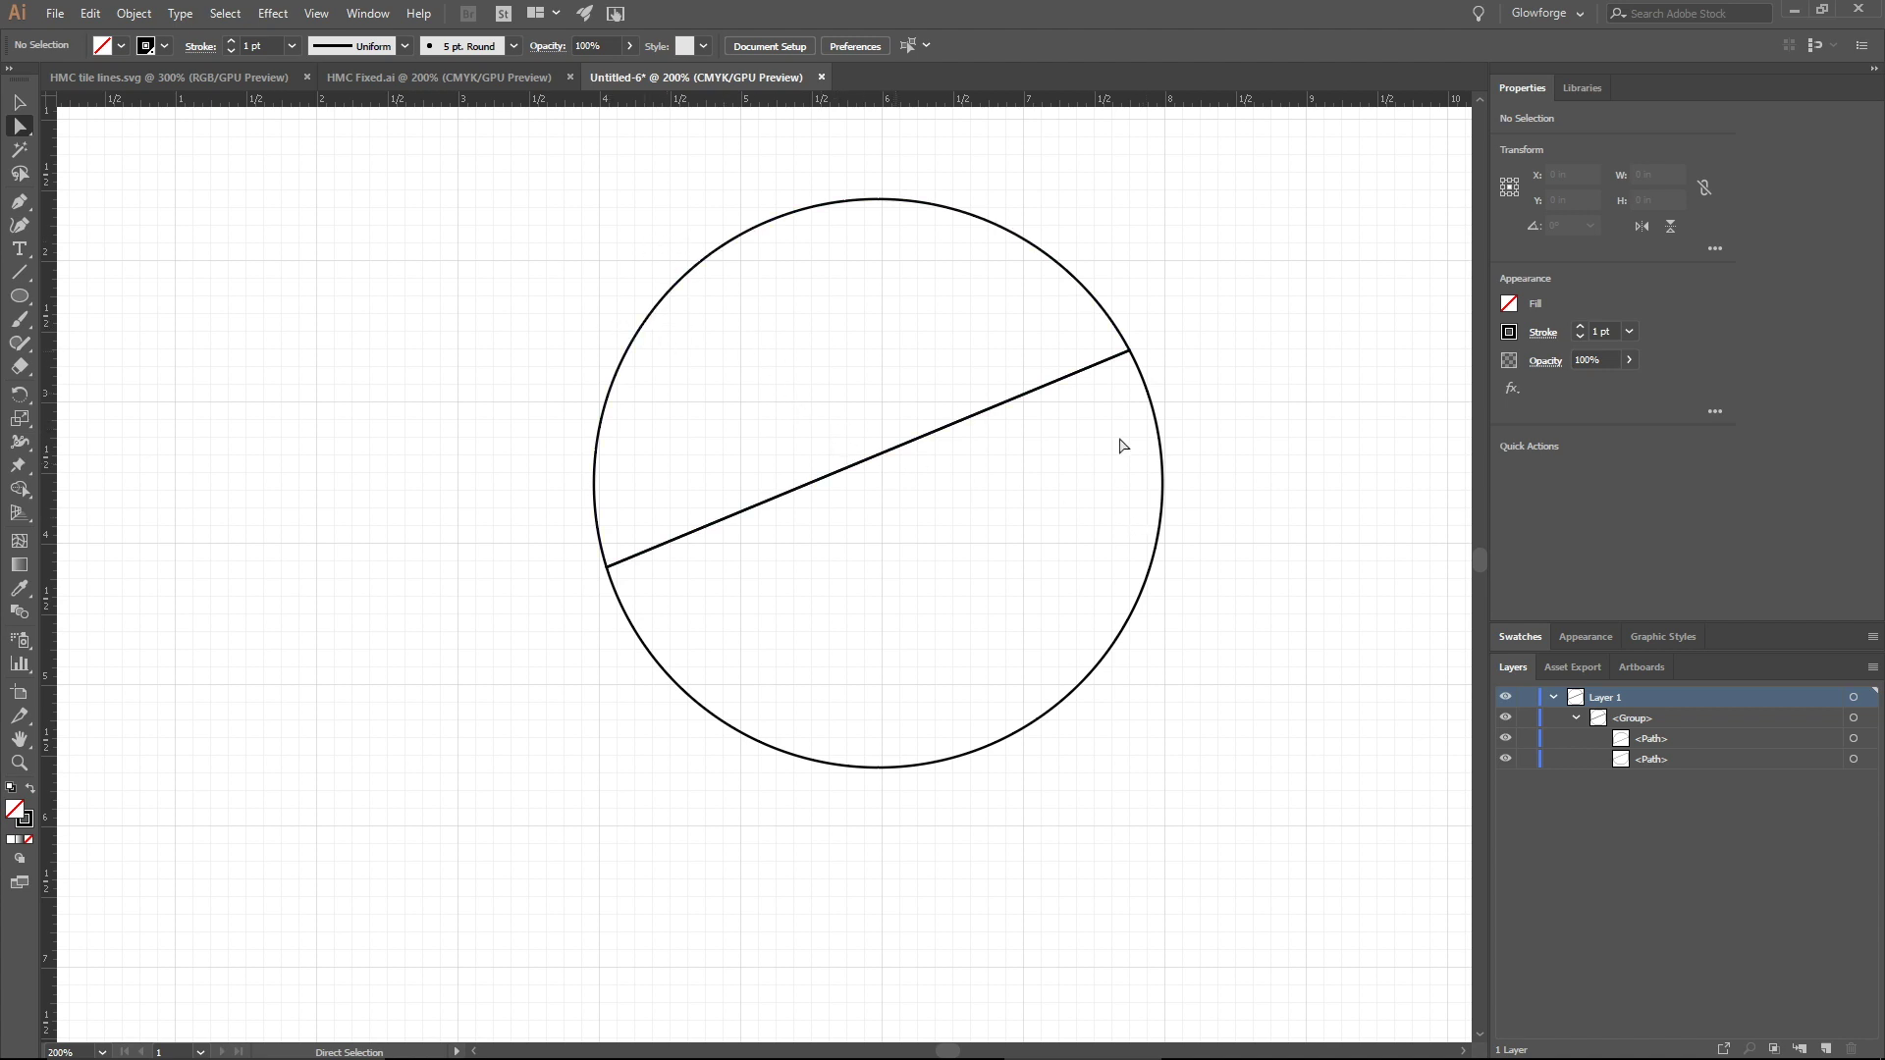
# - Examine up close how the hatch lines meet the tile border beside the M of MUDD in HMC Fixed.ai
pyautogui.click(485, 79)
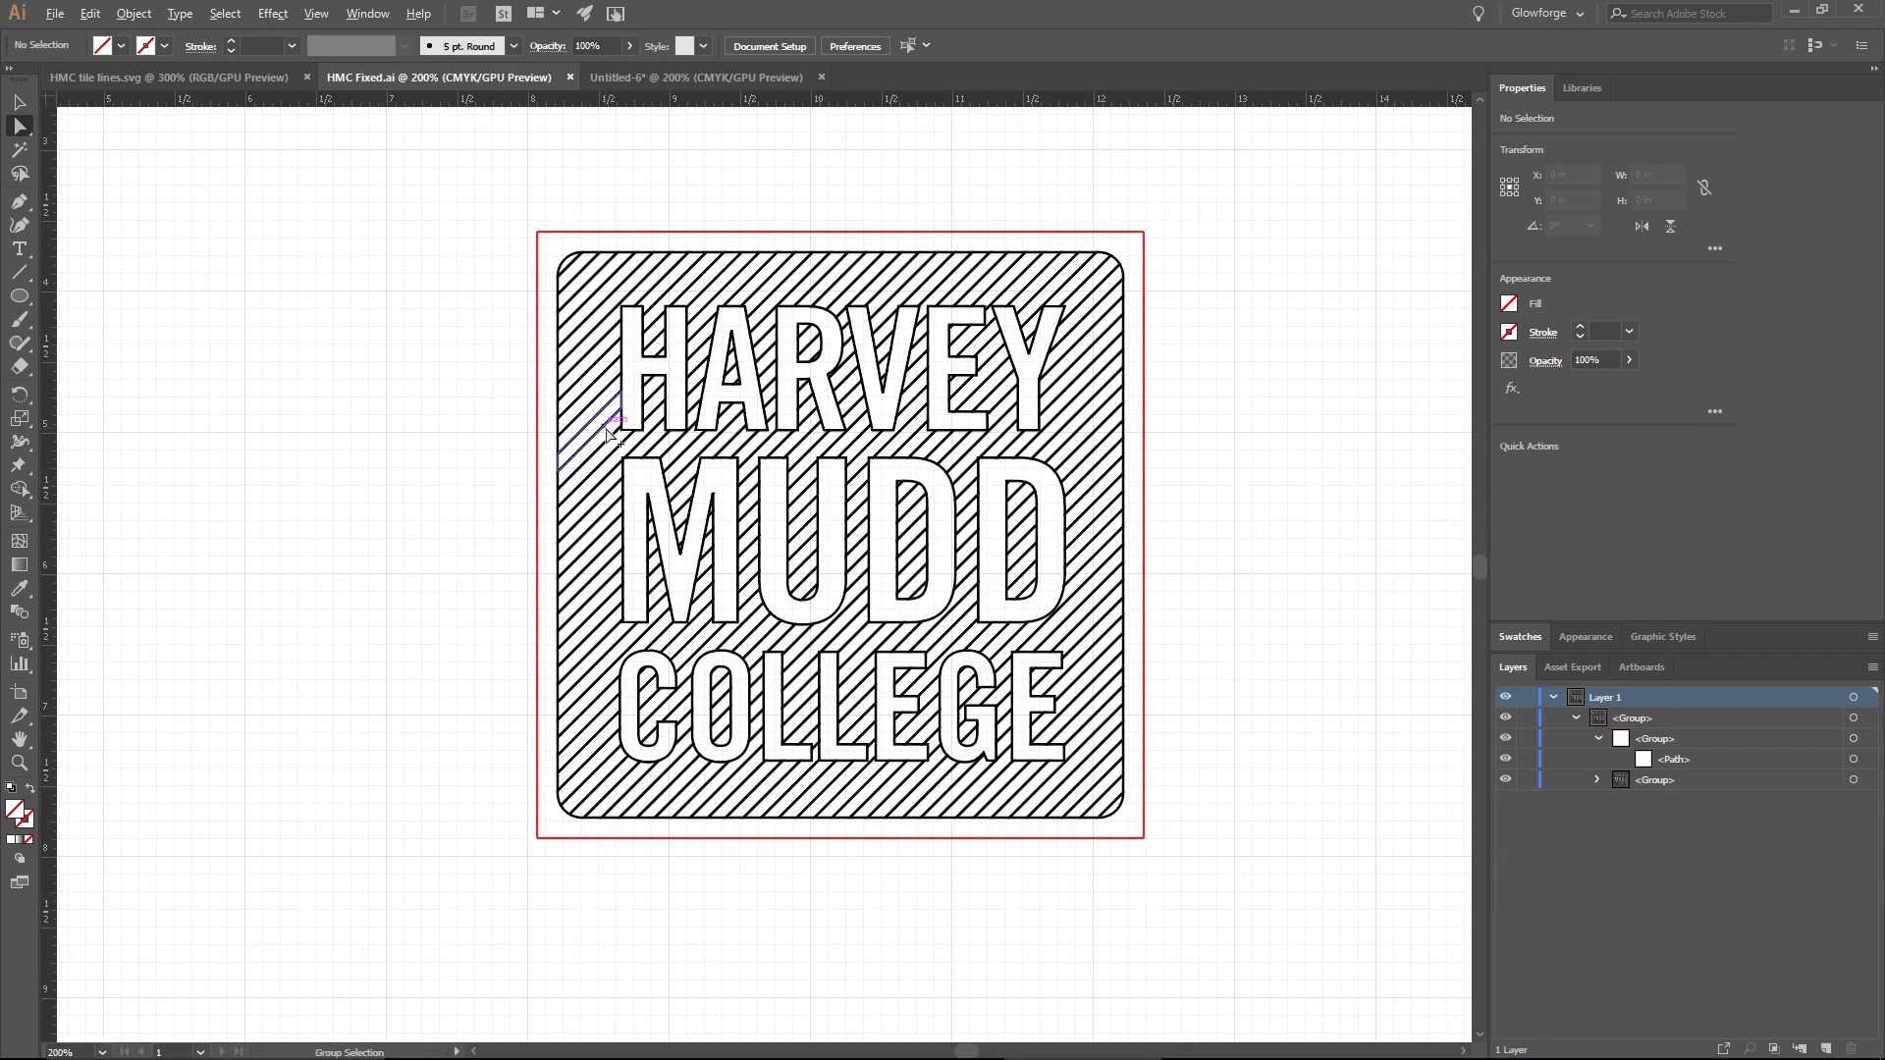
pyautogui.scroll(2, 611, 432)
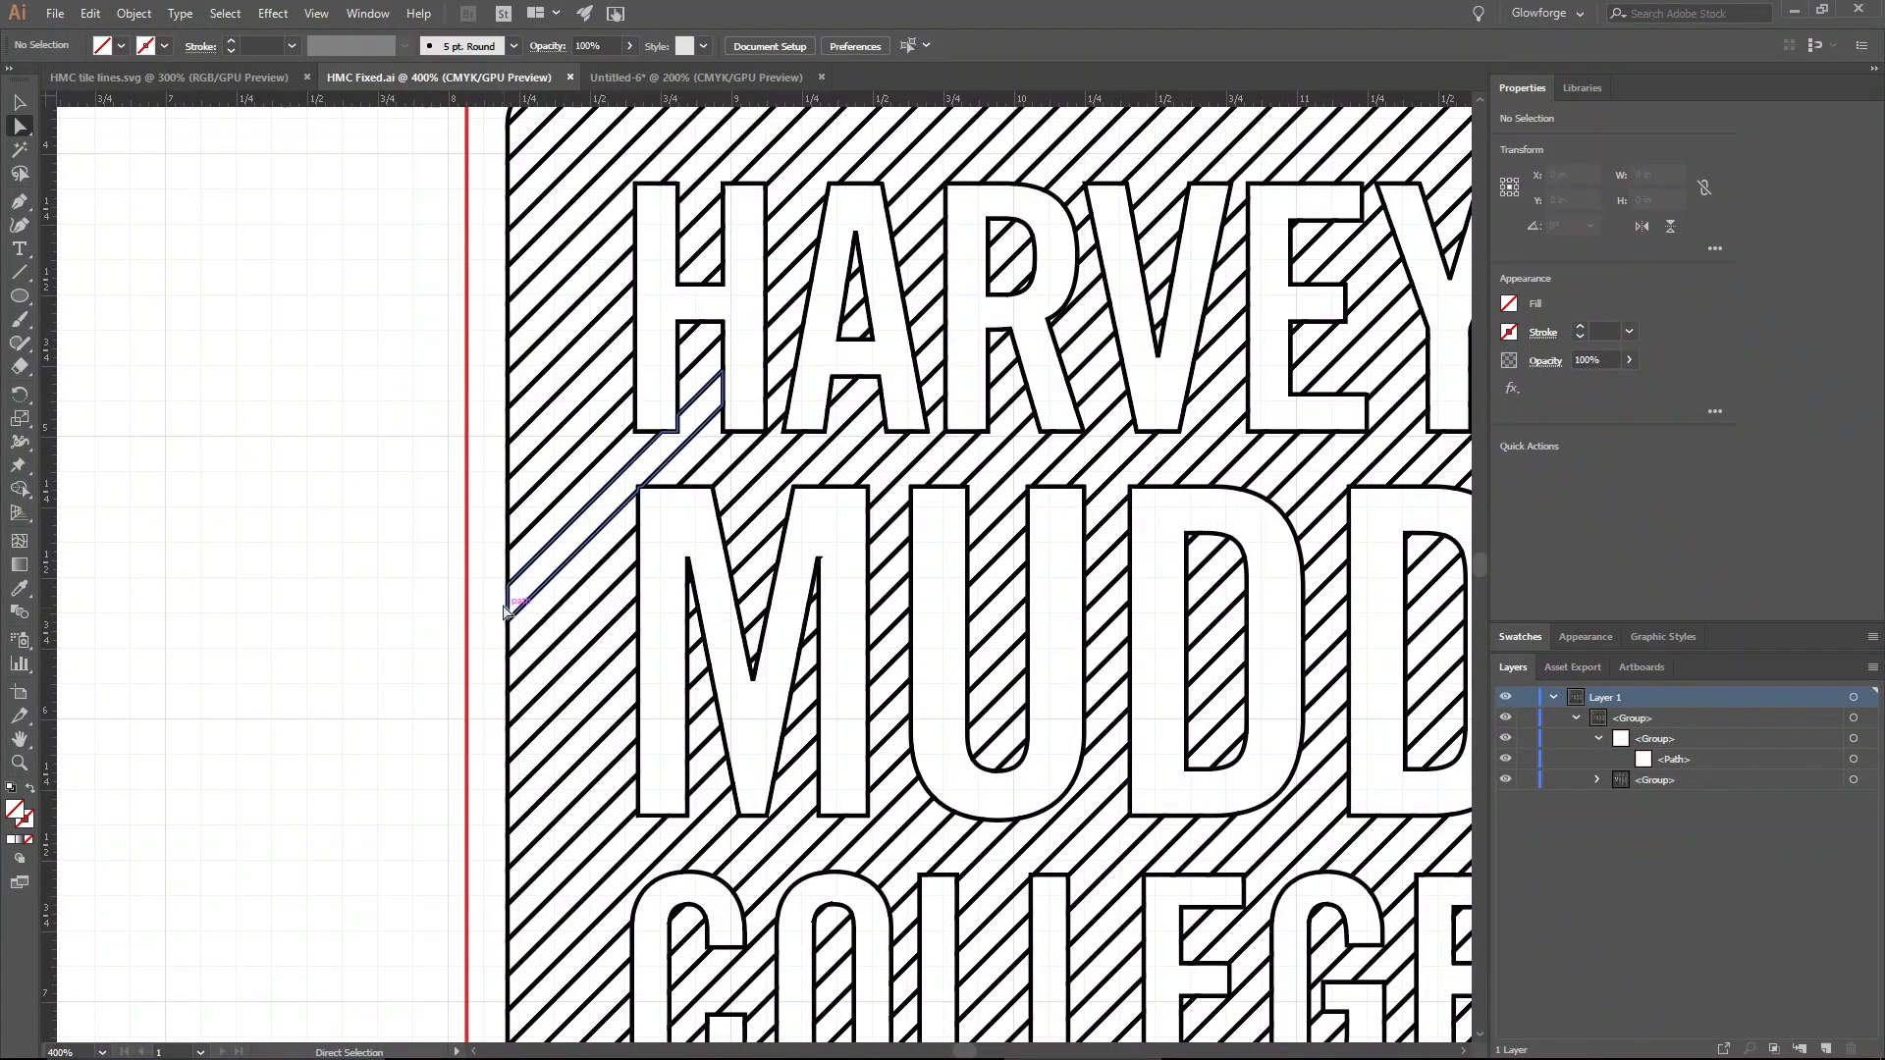
pyautogui.scroll(3, 508, 610)
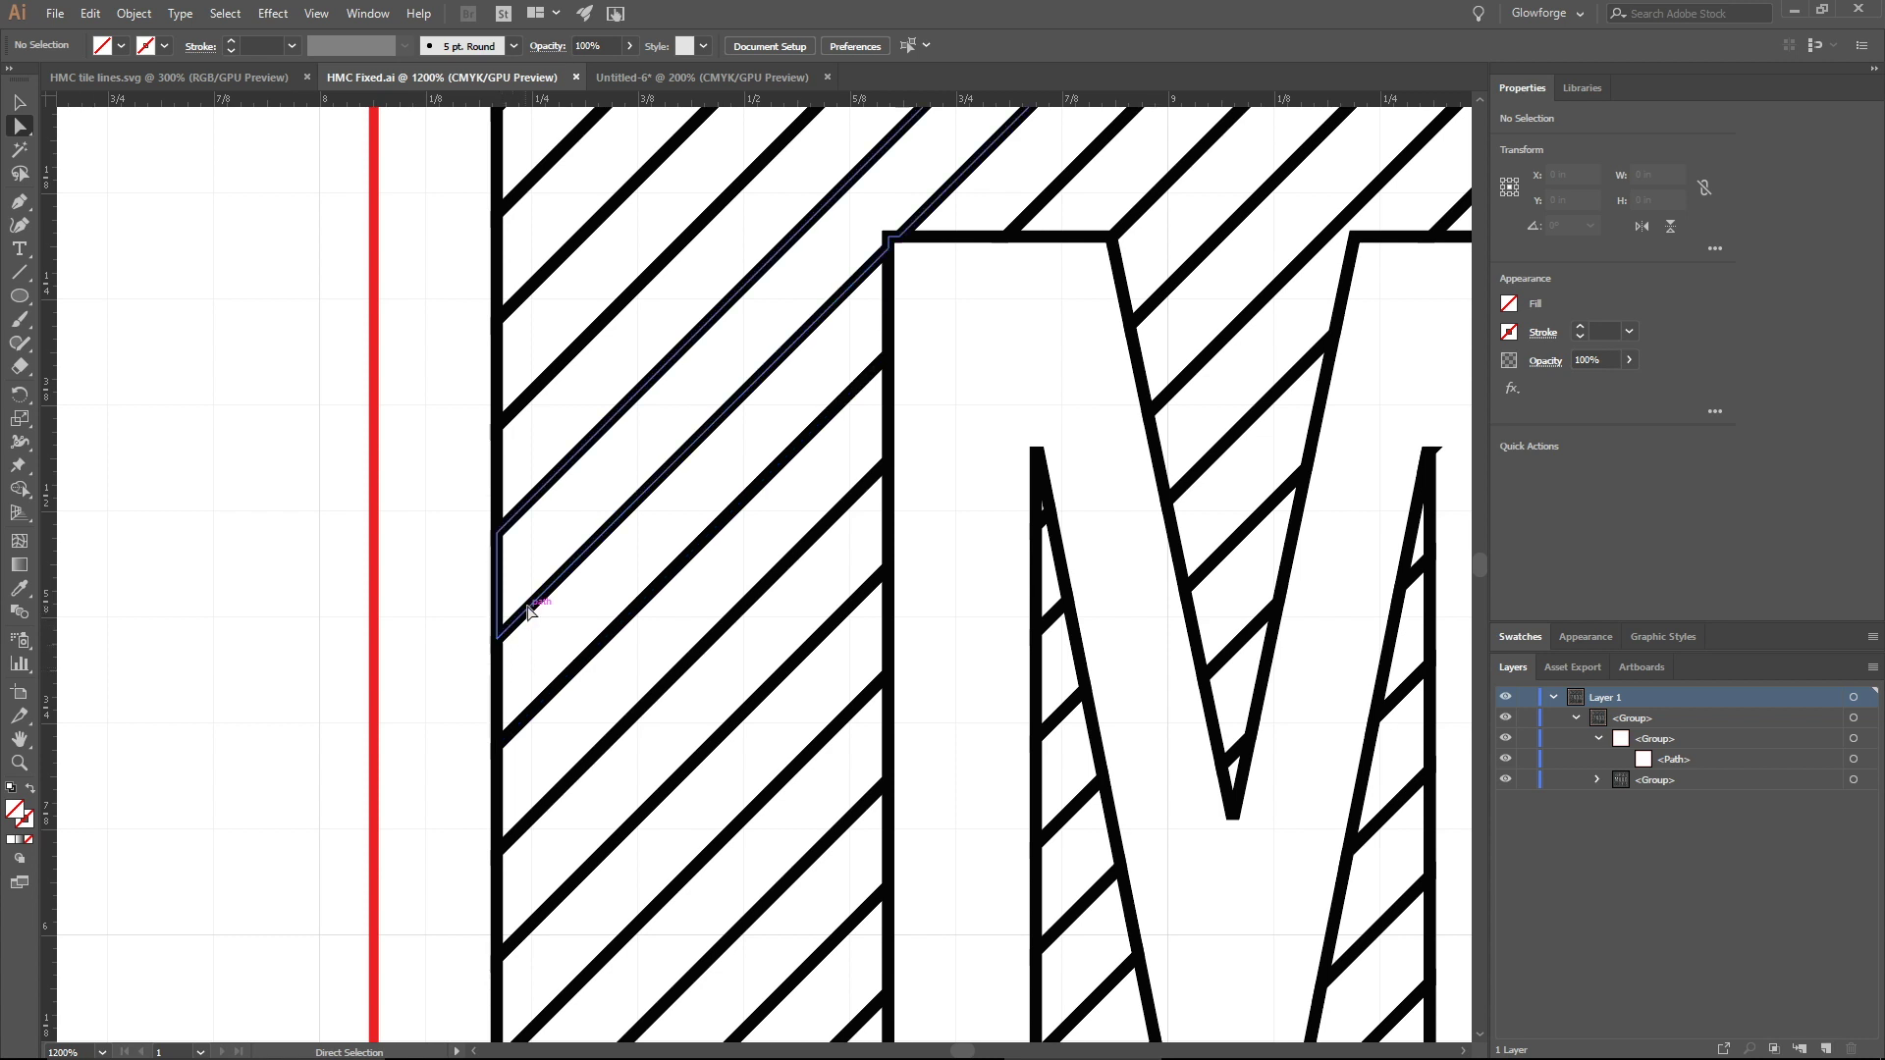
# - Fill the closed hatch strip running from the M's upper-left corner to the tile border with 3 Dark Green
pyautogui.moveTo(527, 615); pyautogui.dragTo(537, 610)
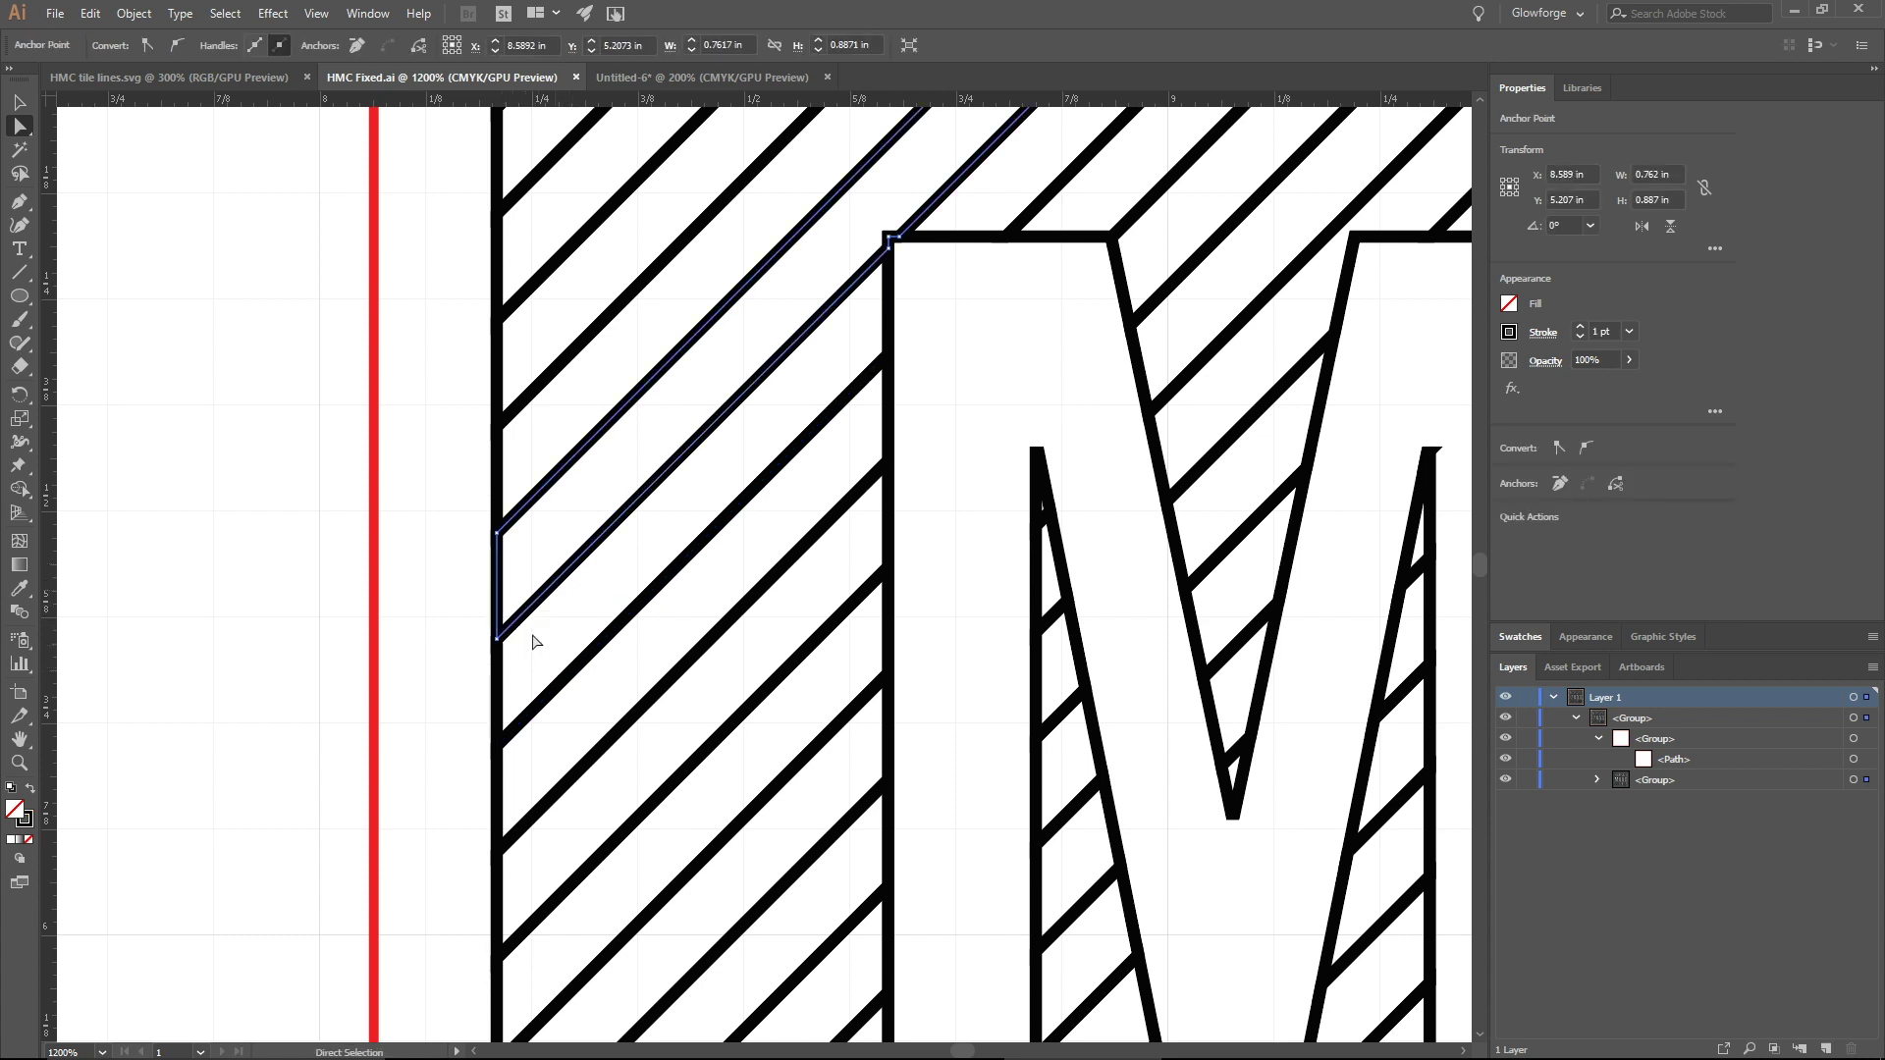
pyautogui.click(502, 687)
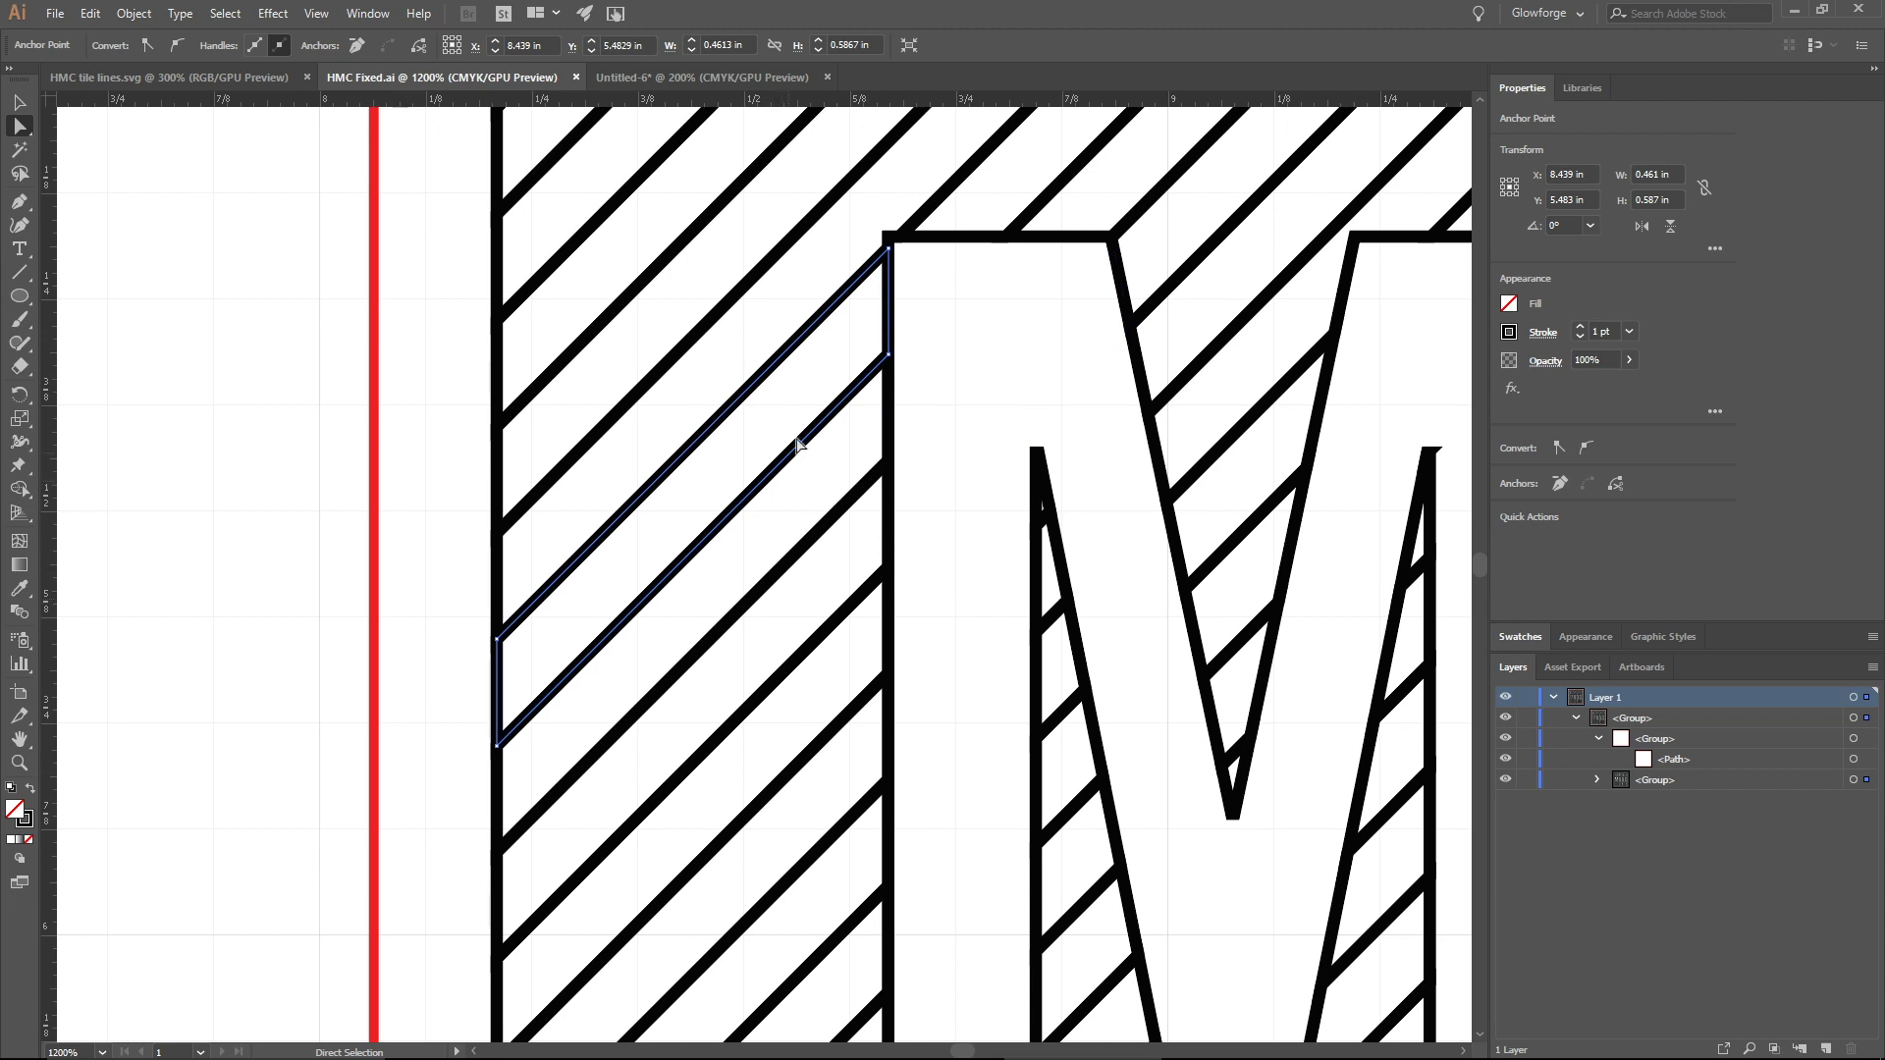
pyautogui.click(1511, 306)
pyautogui.click(1386, 478)
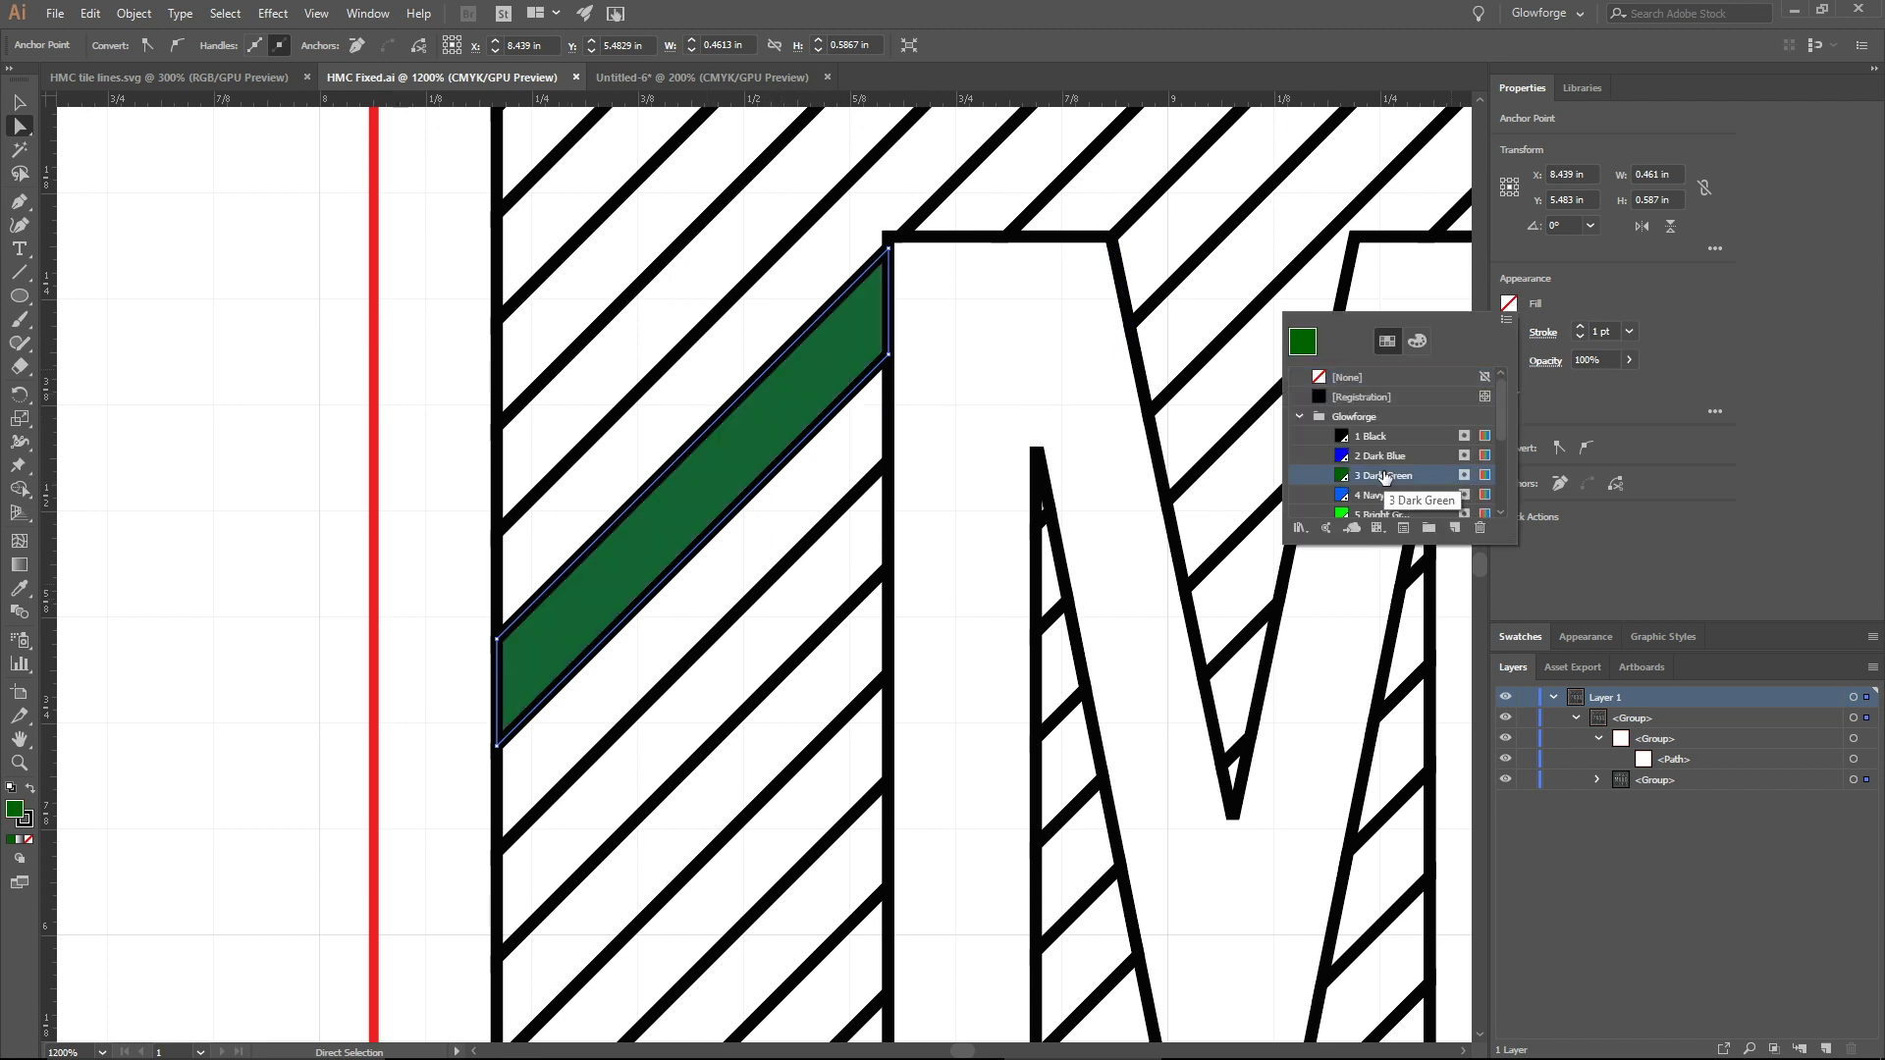
pyautogui.click(739, 658)
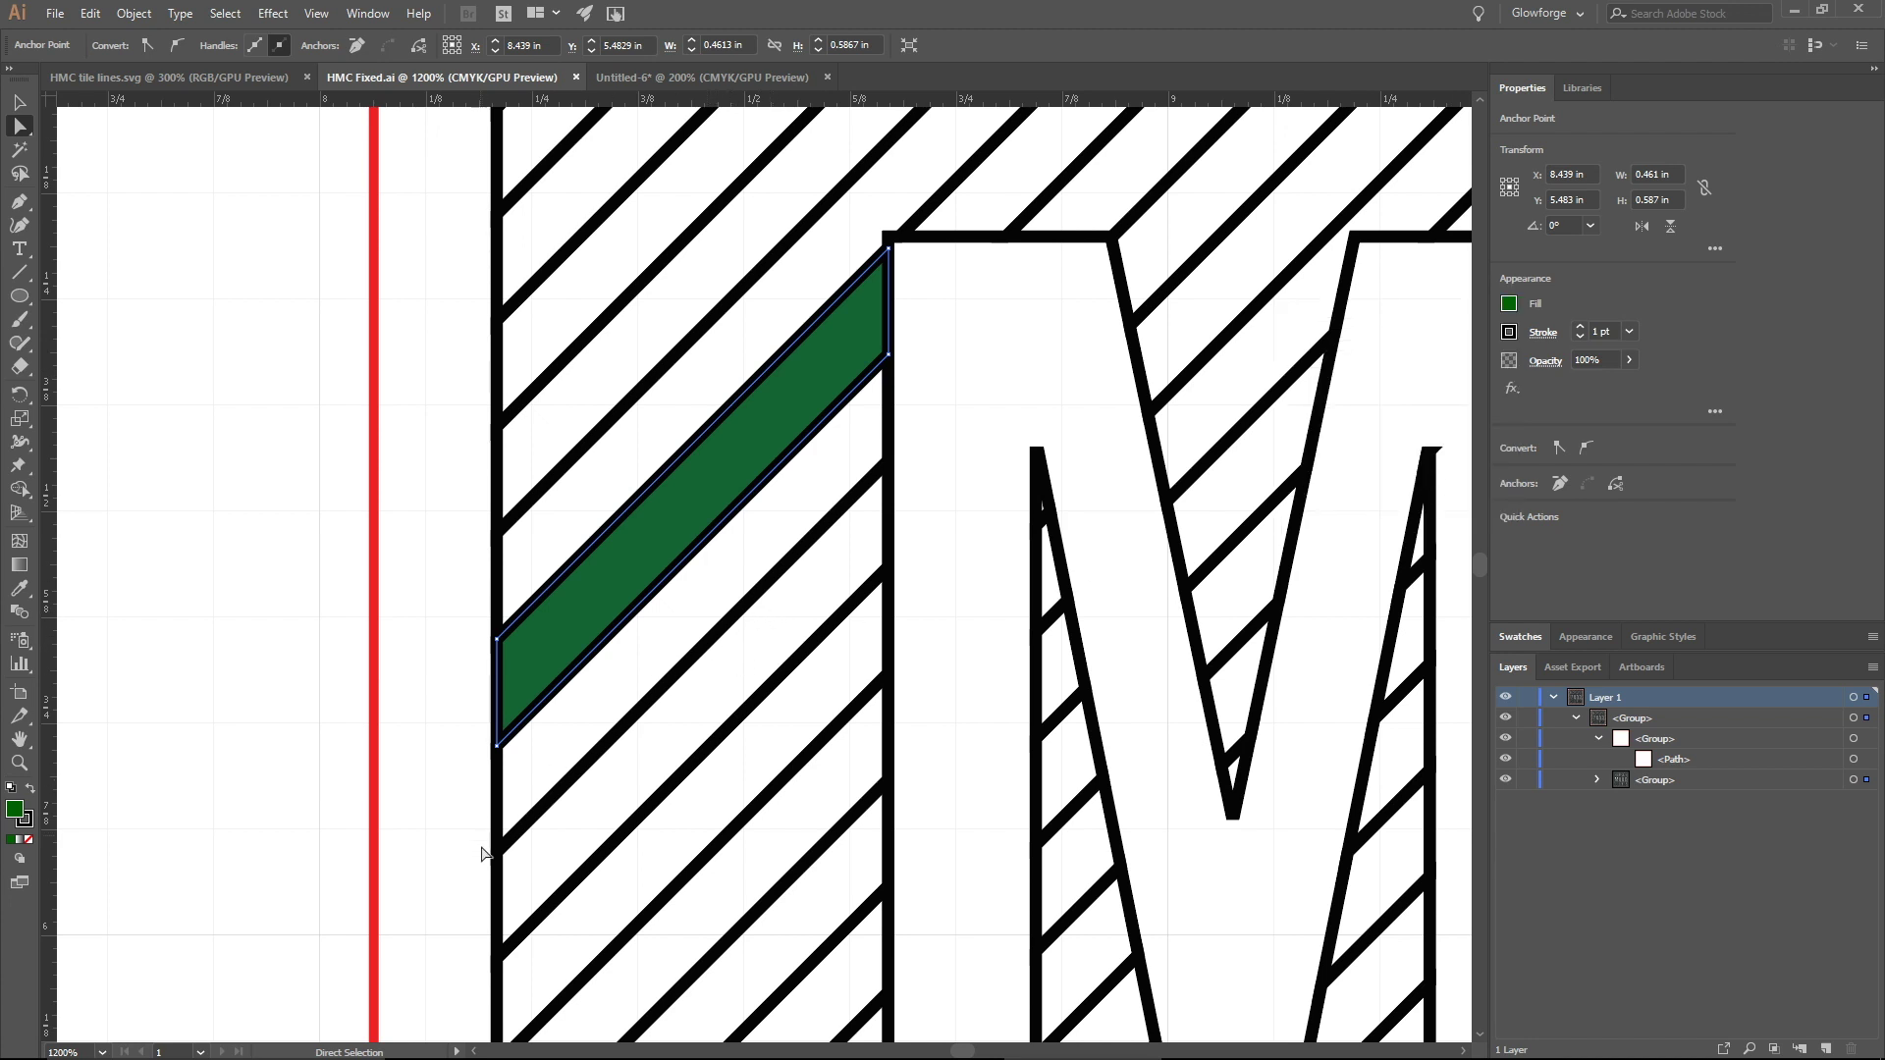
# - Fill the second hatch strip below the green one with 2 Dark Blue
pyautogui.click(500, 874)
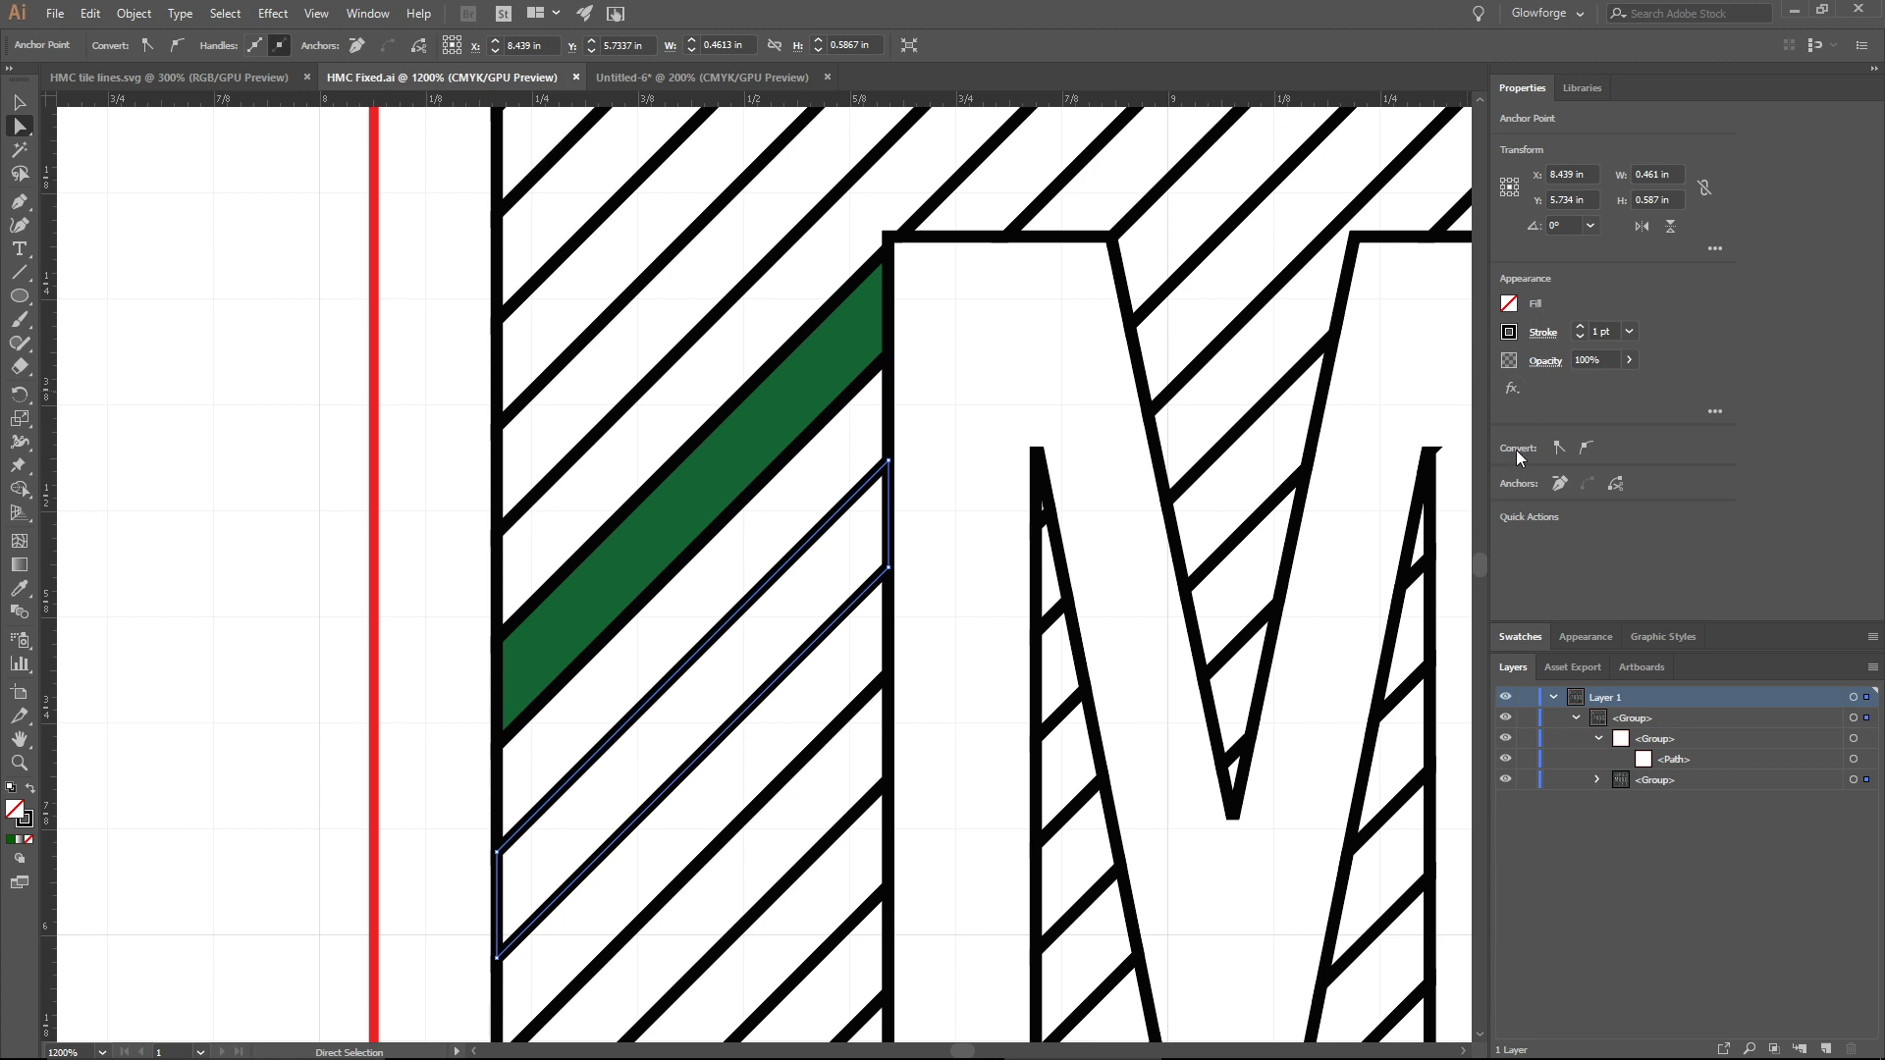
pyautogui.click(1510, 303)
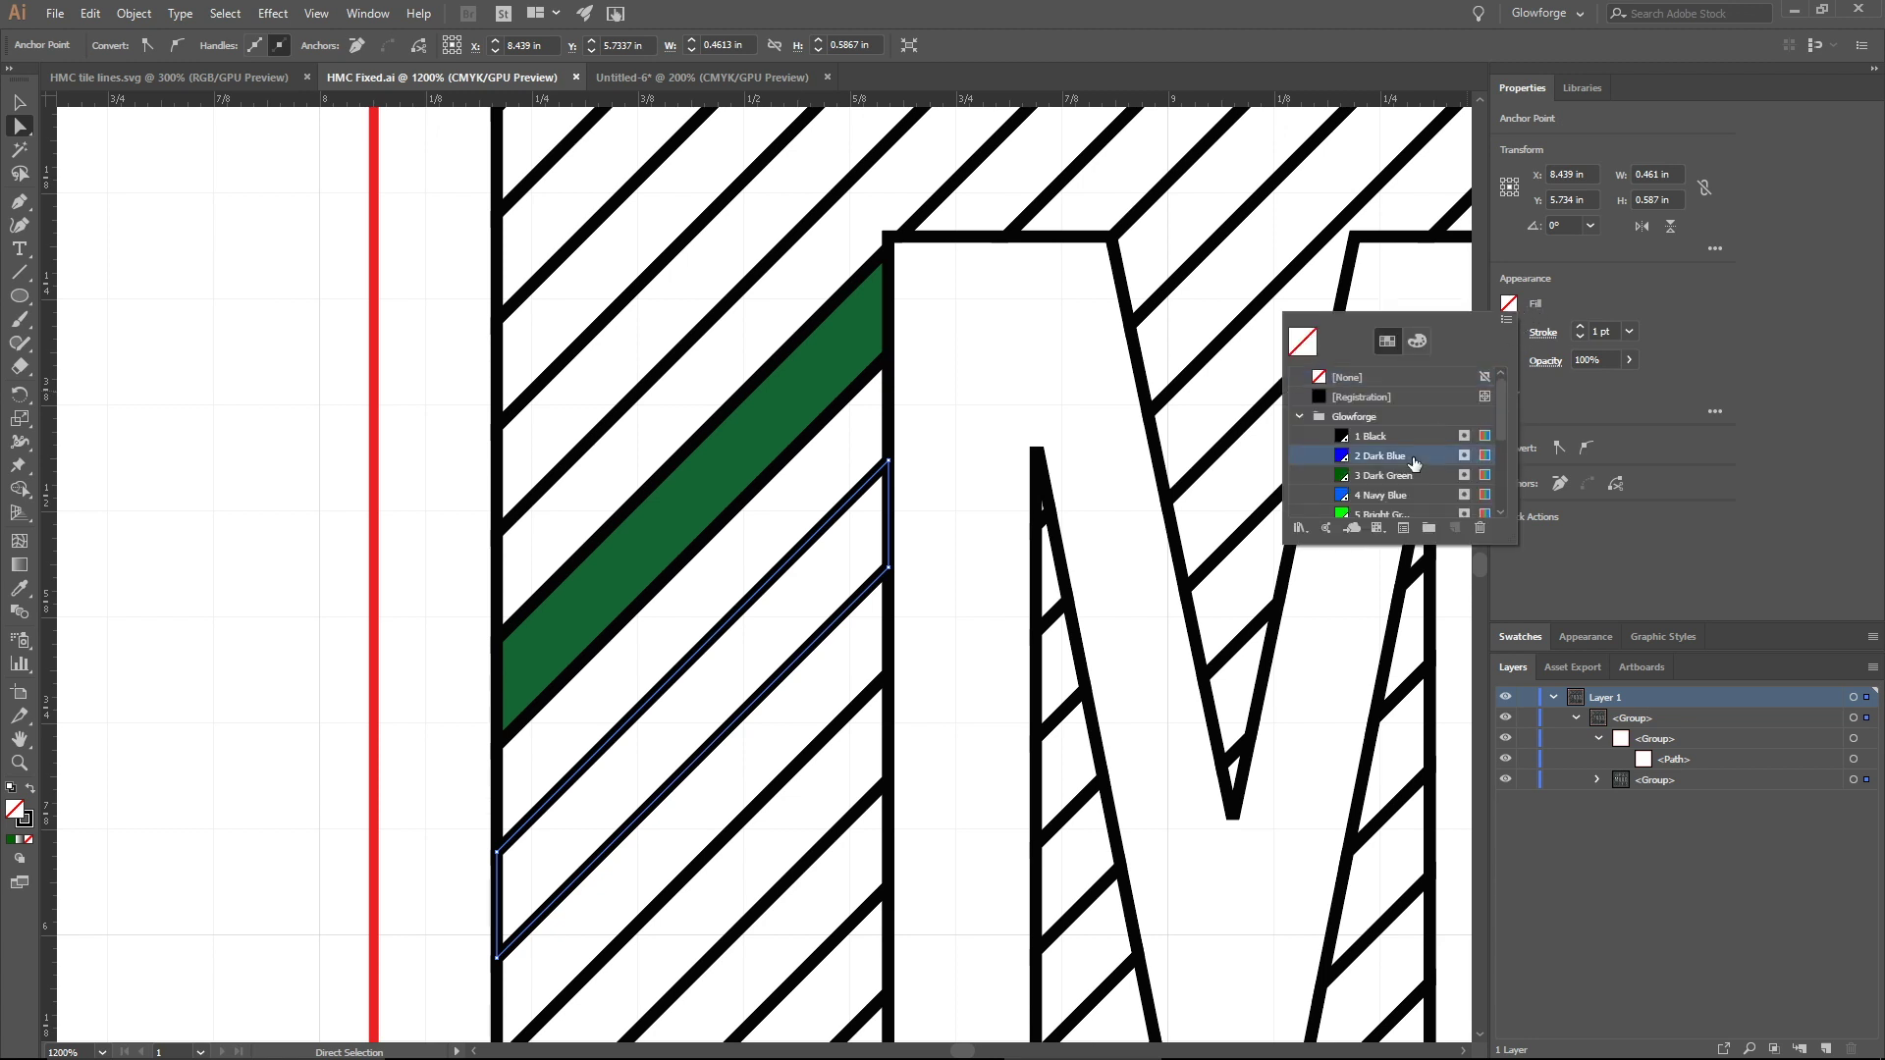
pyautogui.click(1383, 456)
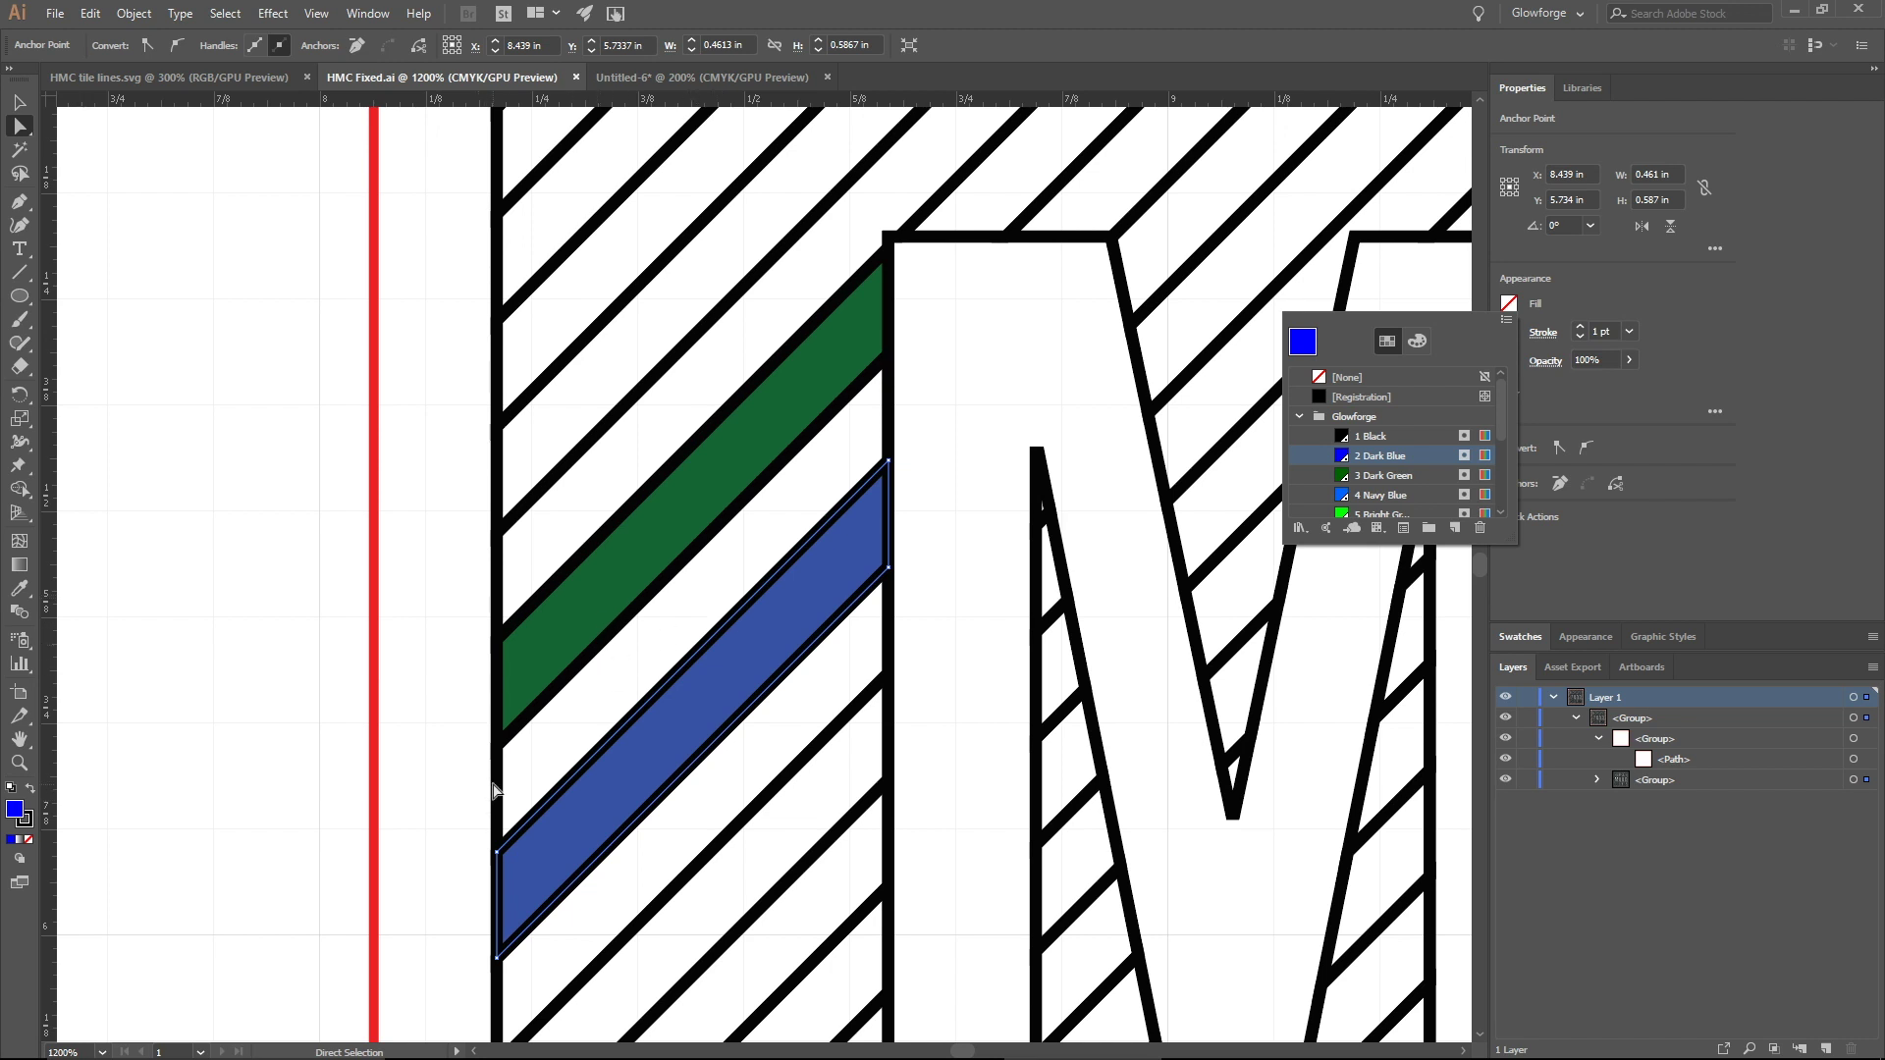
pyautogui.click(496, 790)
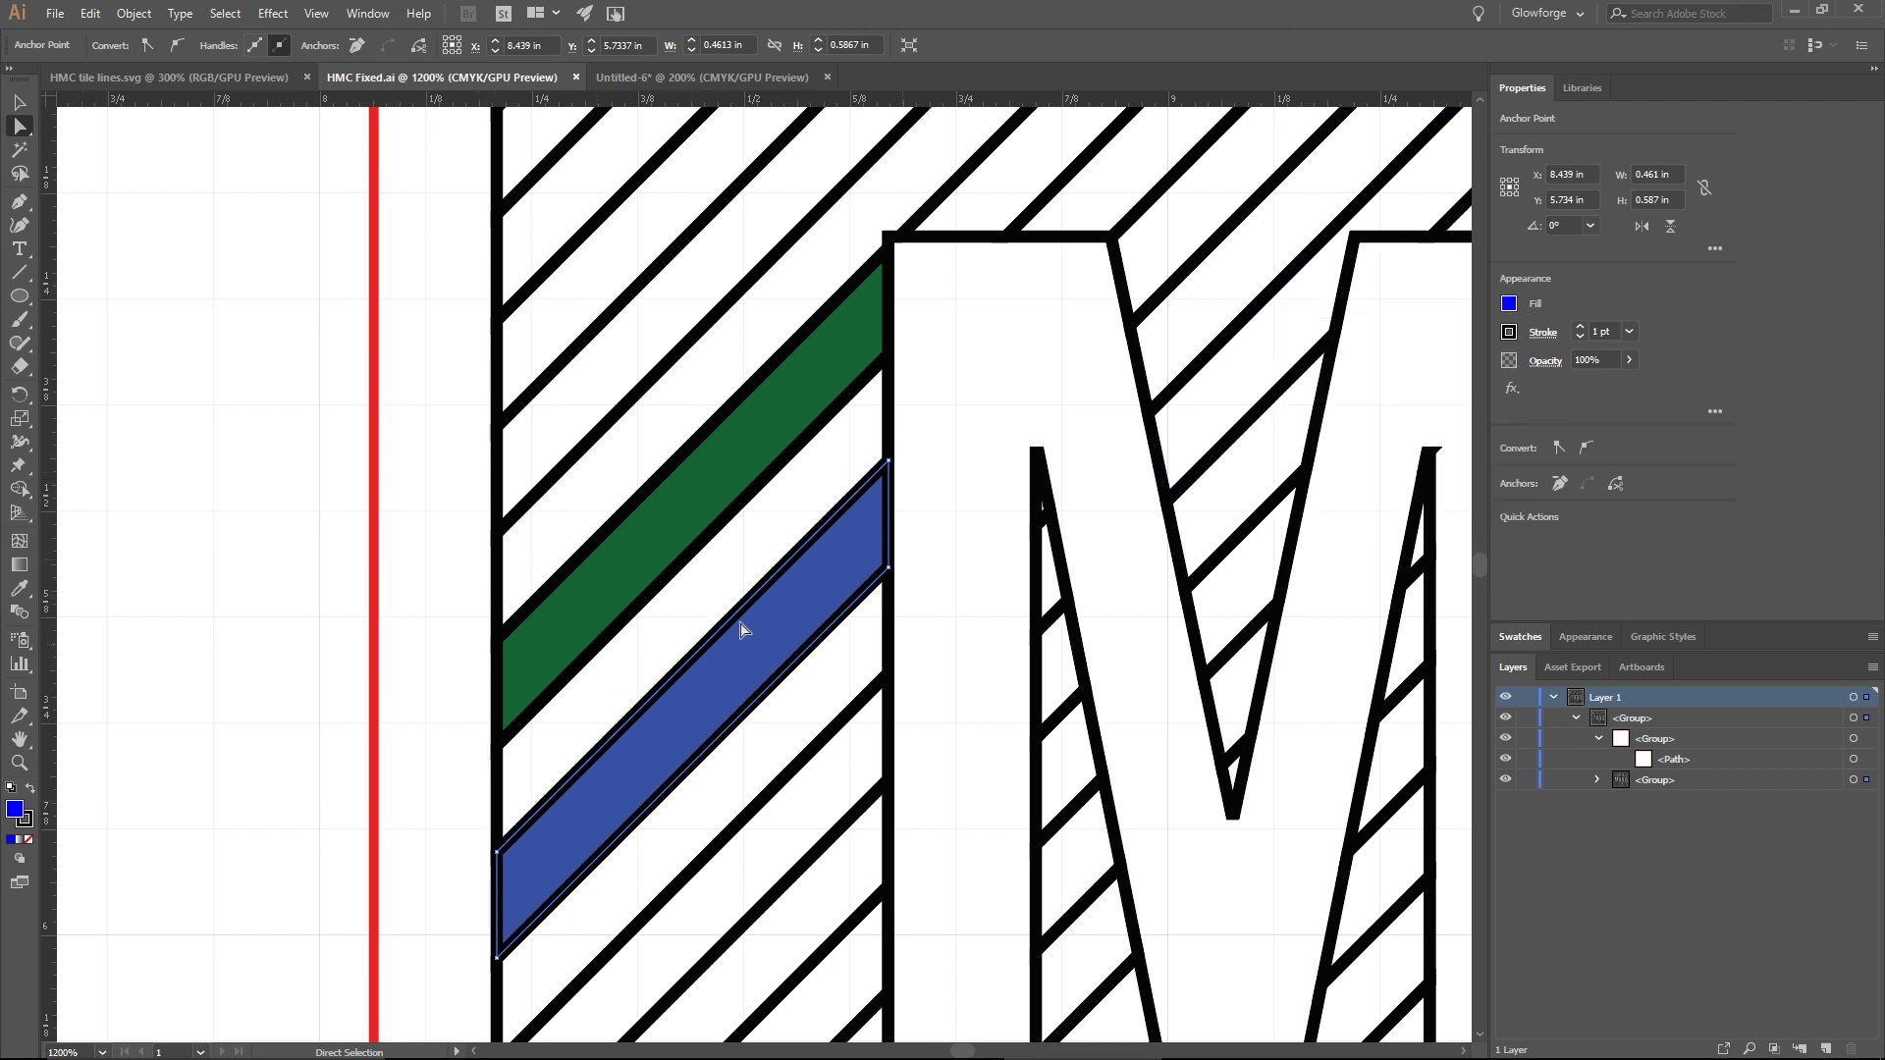
# - Fill the hatch strip between the green and blue strips with 10 Red
pyautogui.click(495, 788)
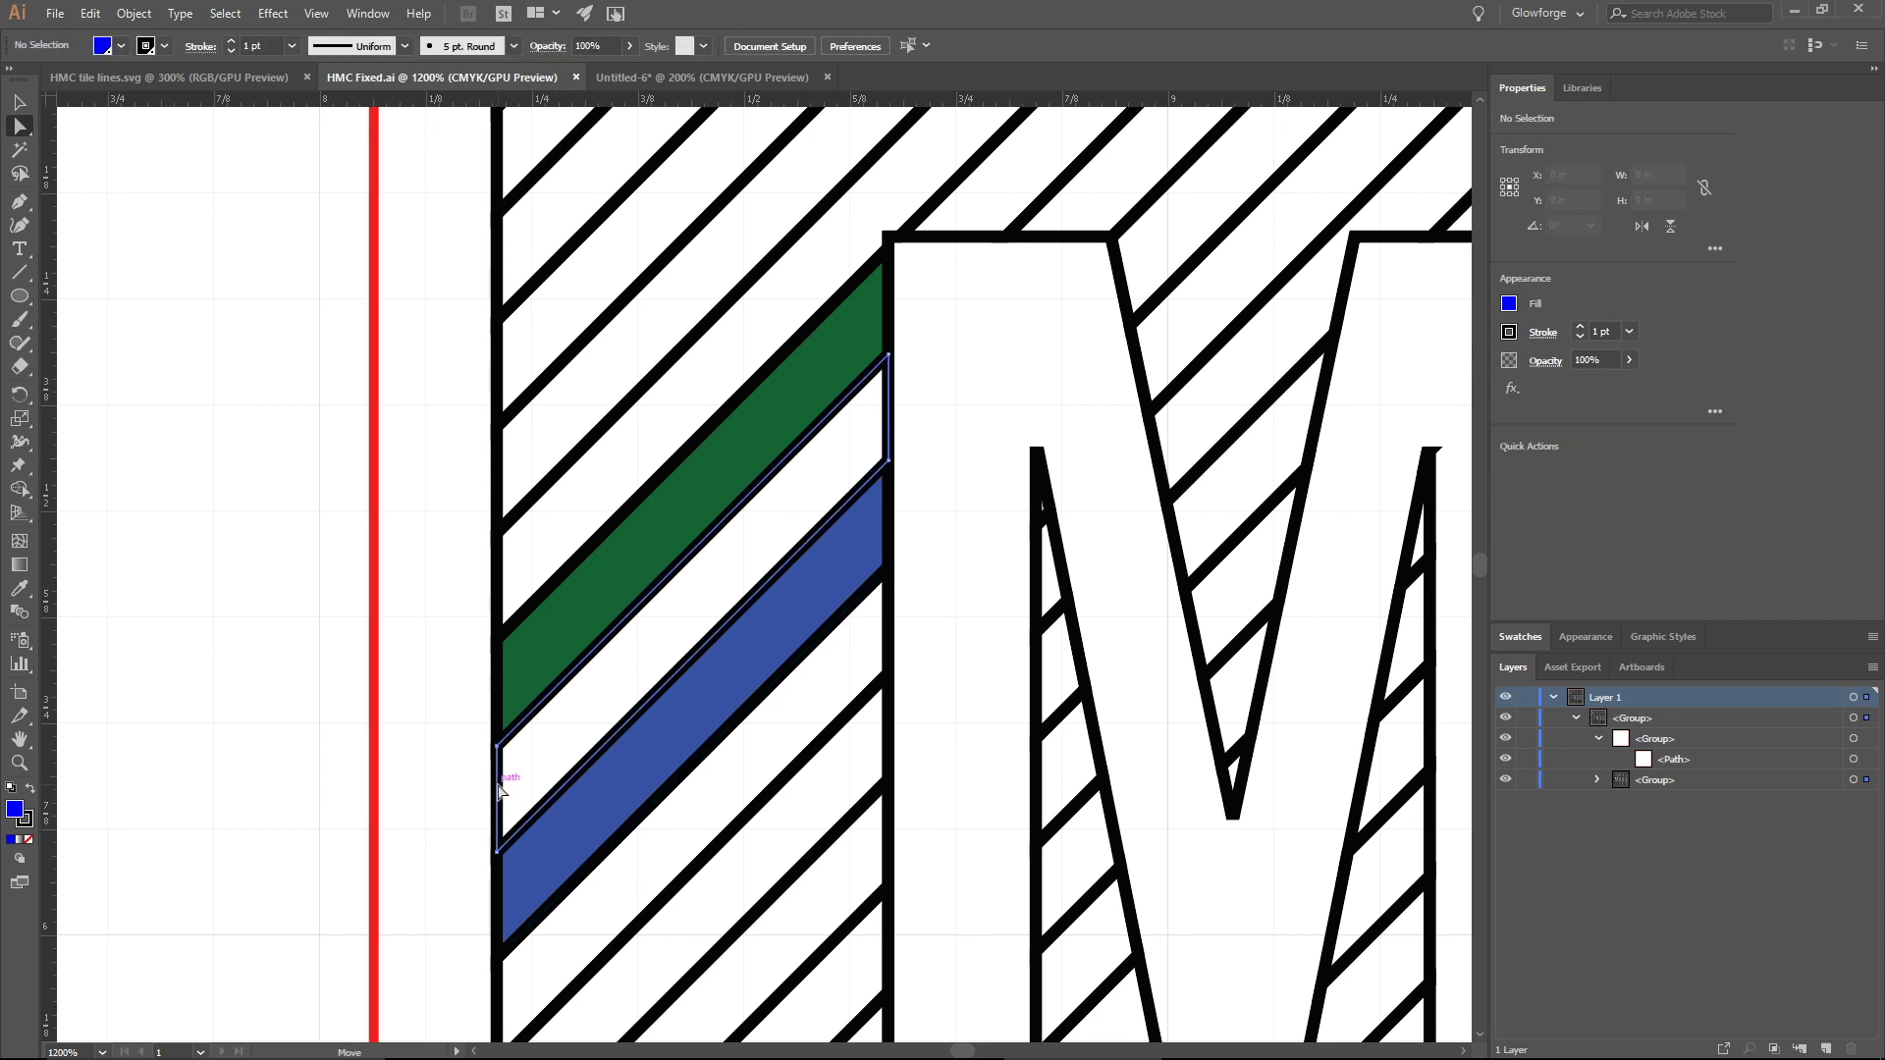
pyautogui.click(495, 791)
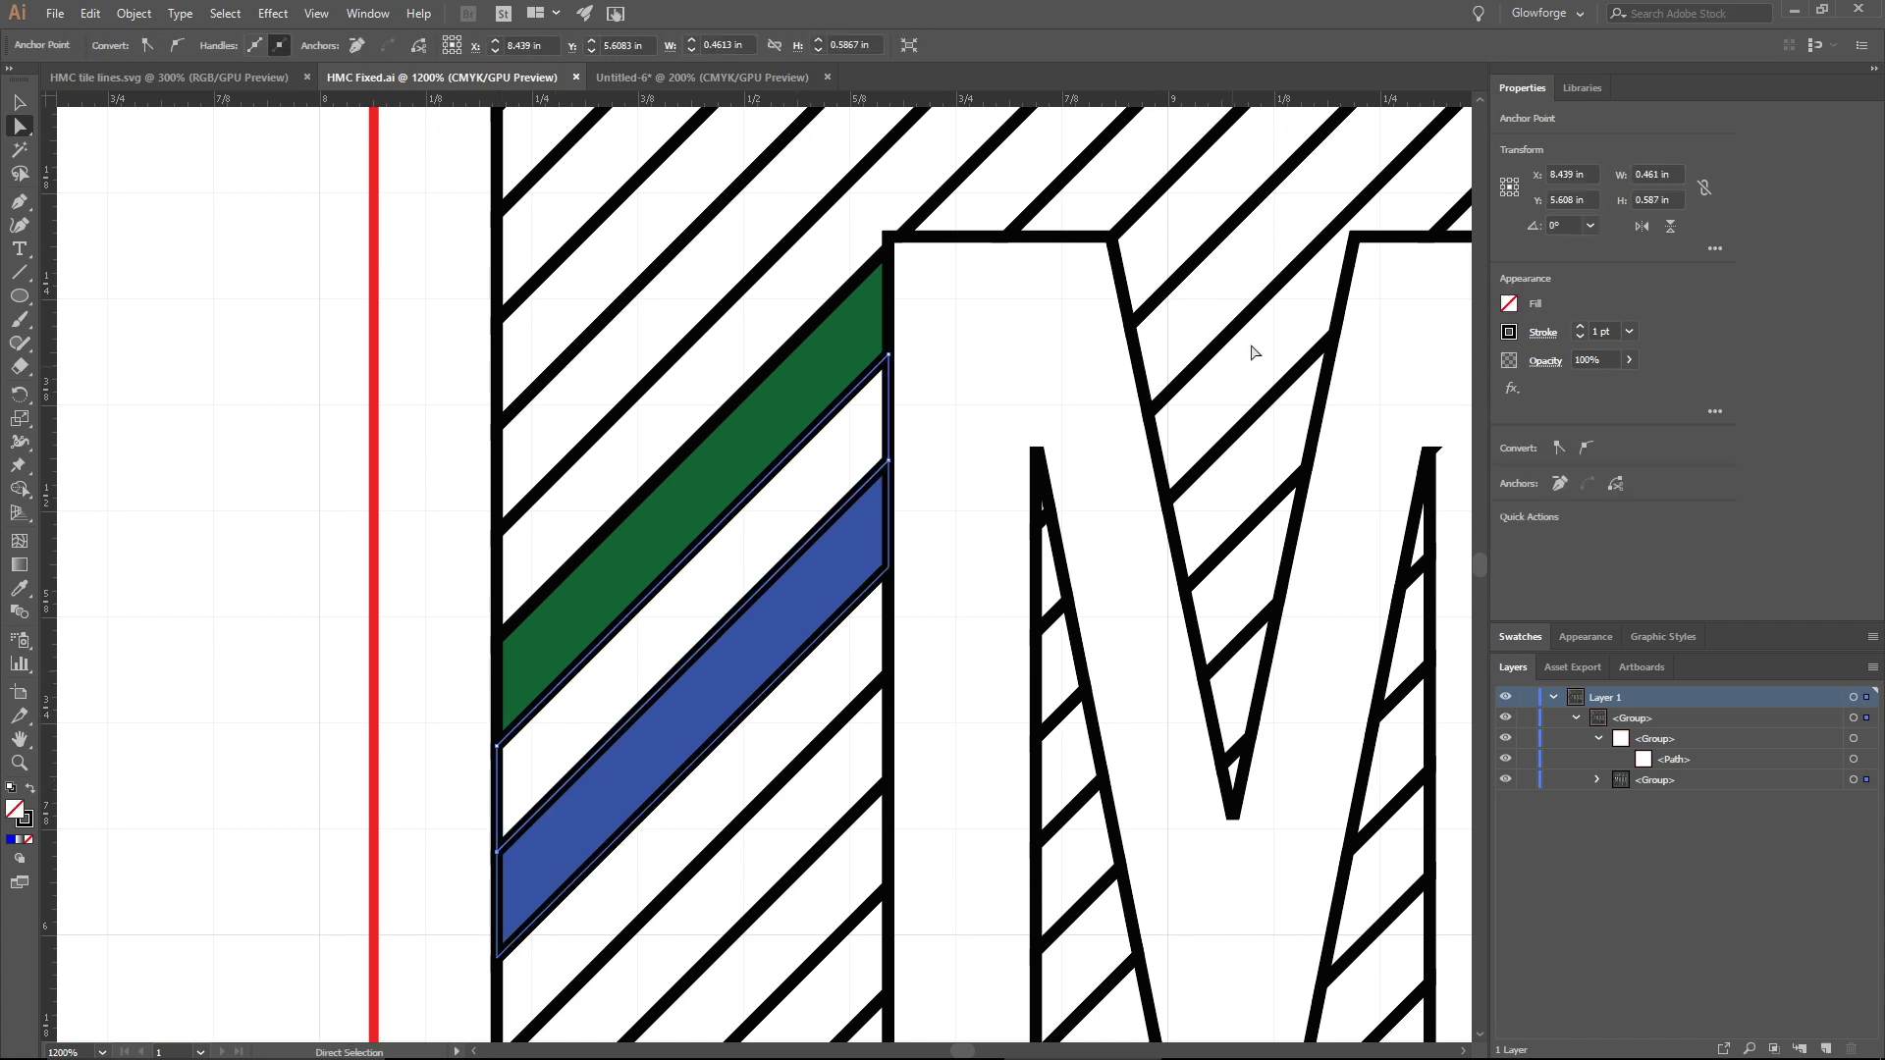
pyautogui.click(1509, 304)
pyautogui.scroll(-4, 1488, 479)
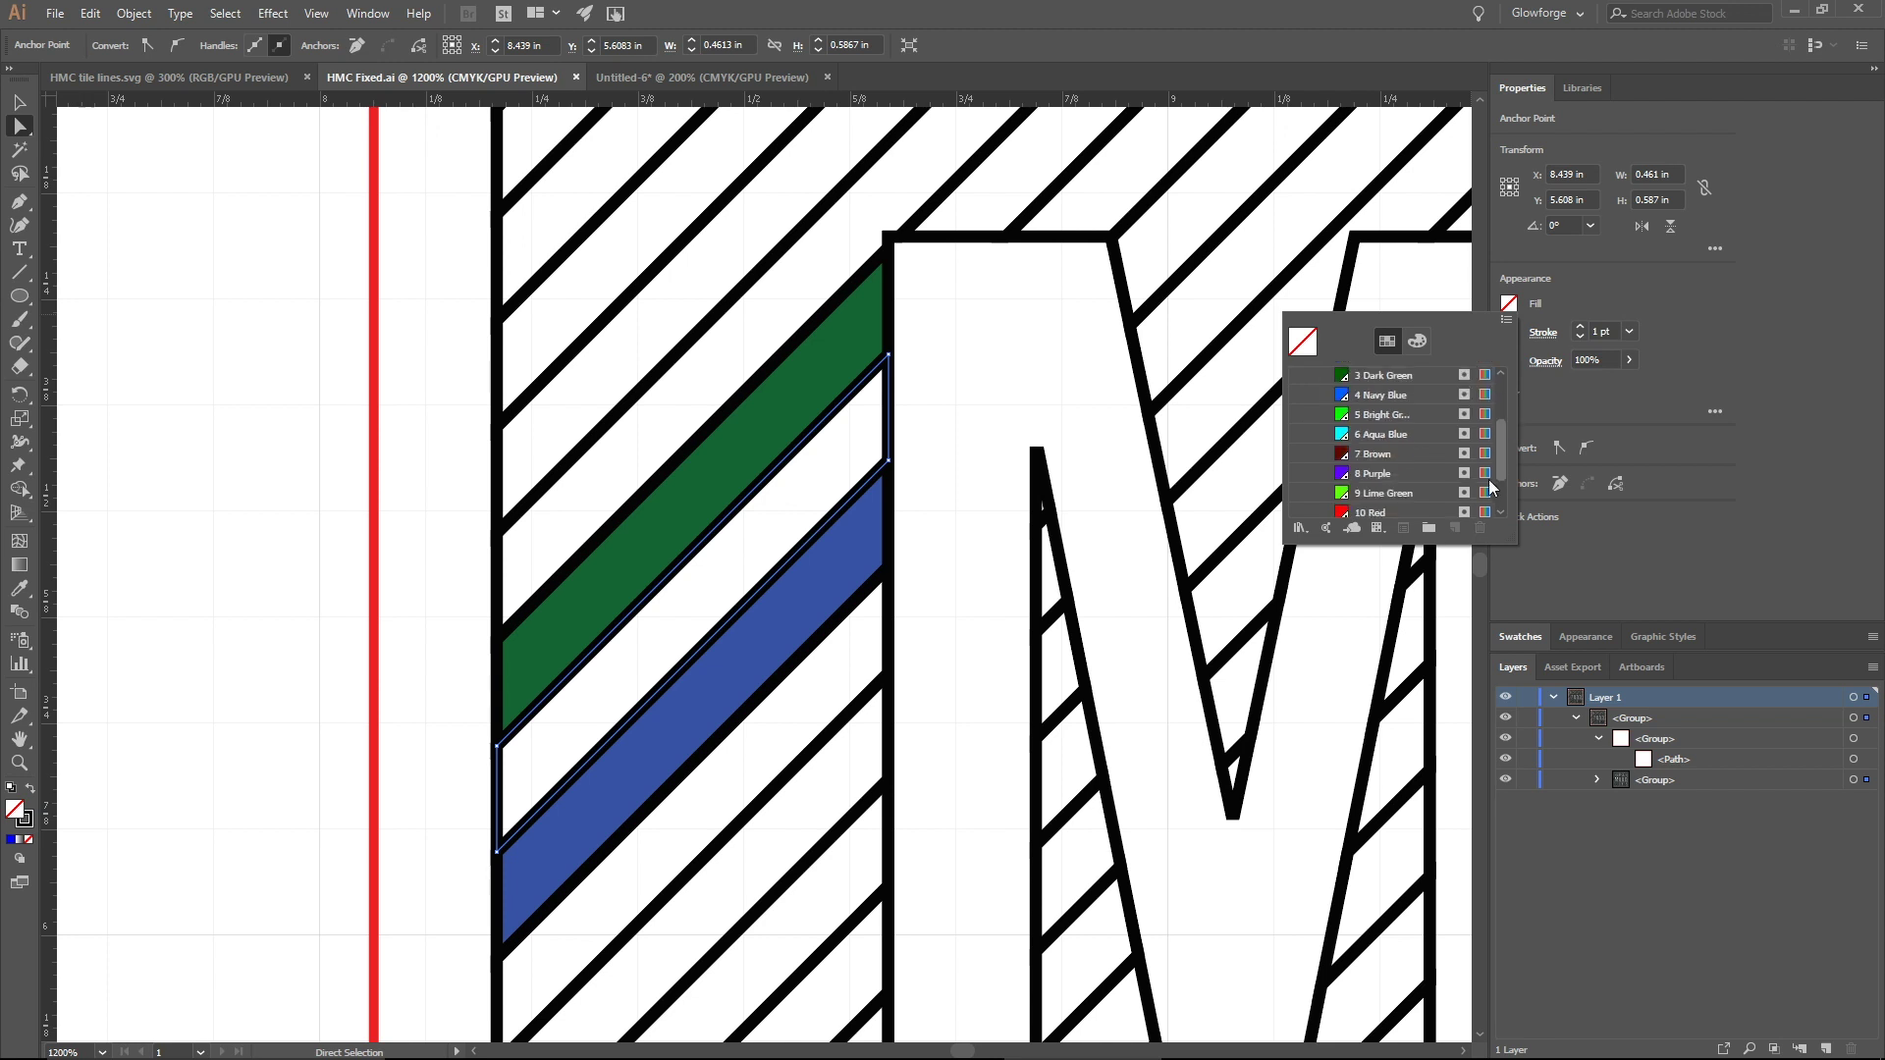
pyautogui.click(1401, 461)
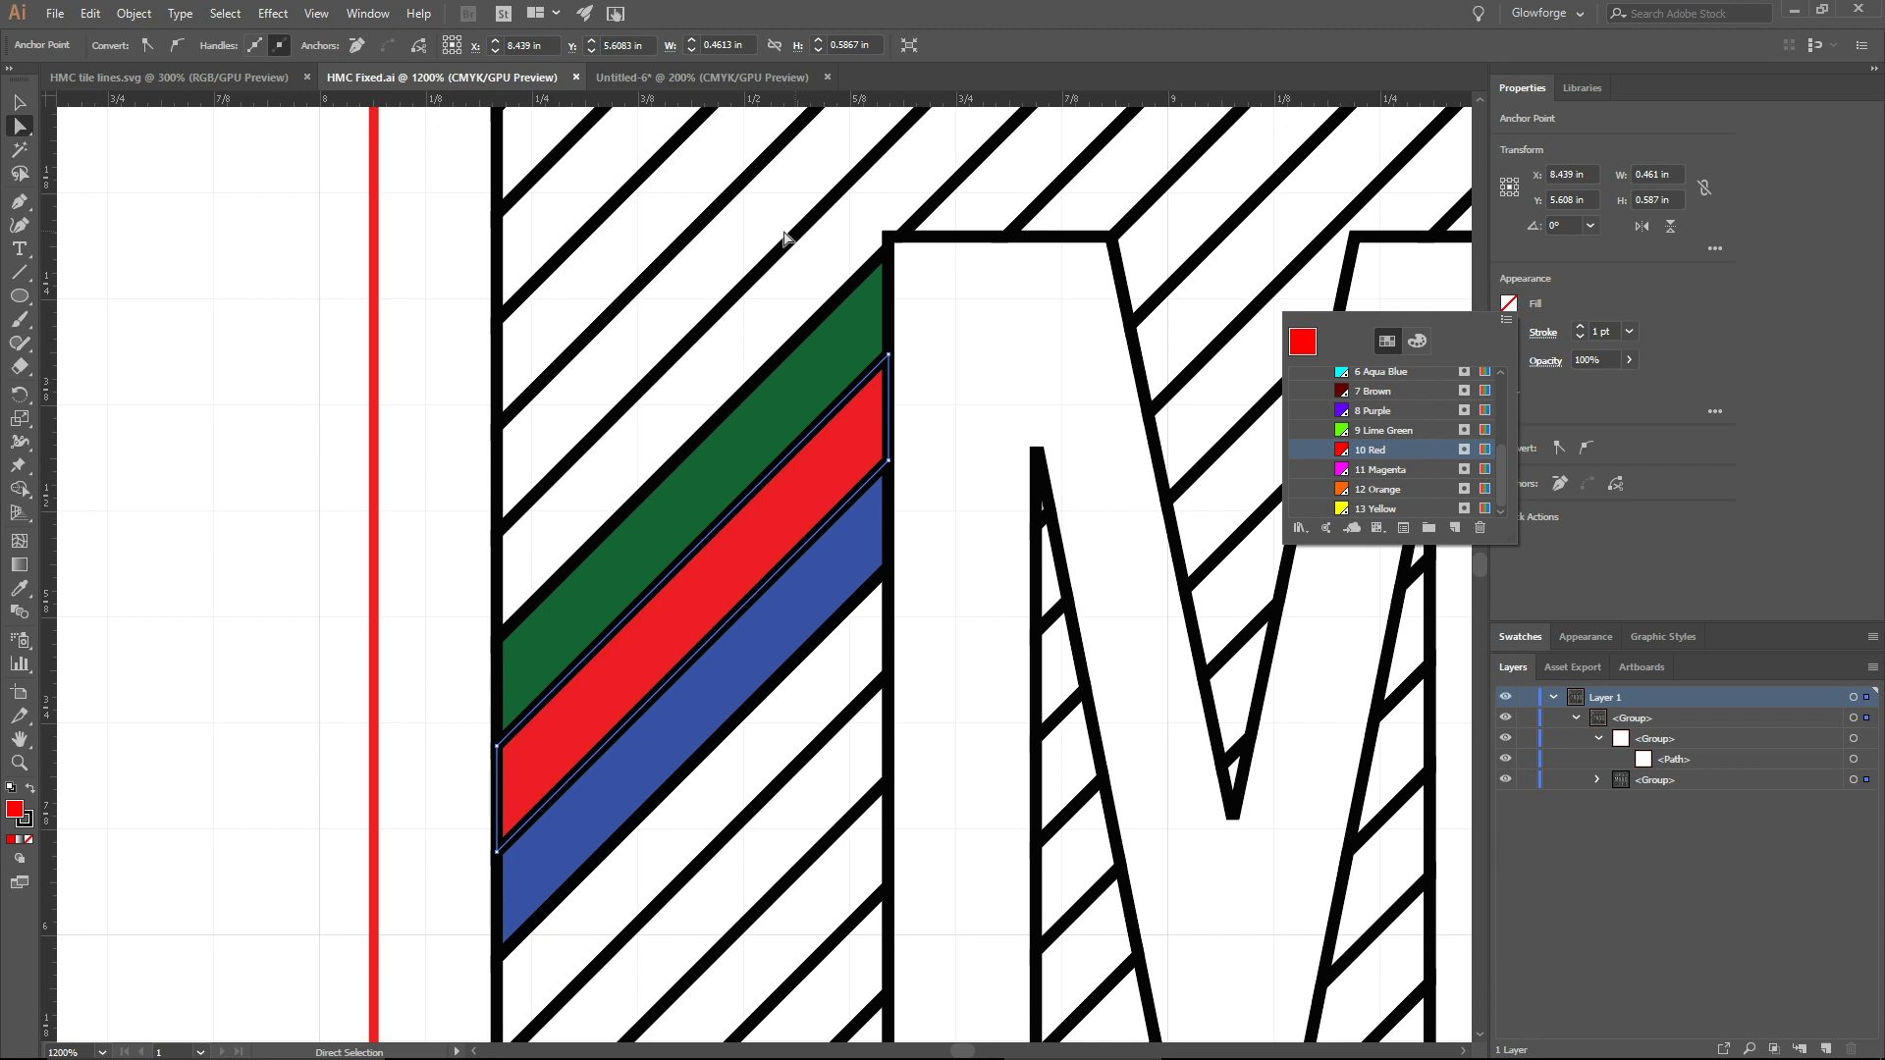
pyautogui.click(693, 83)
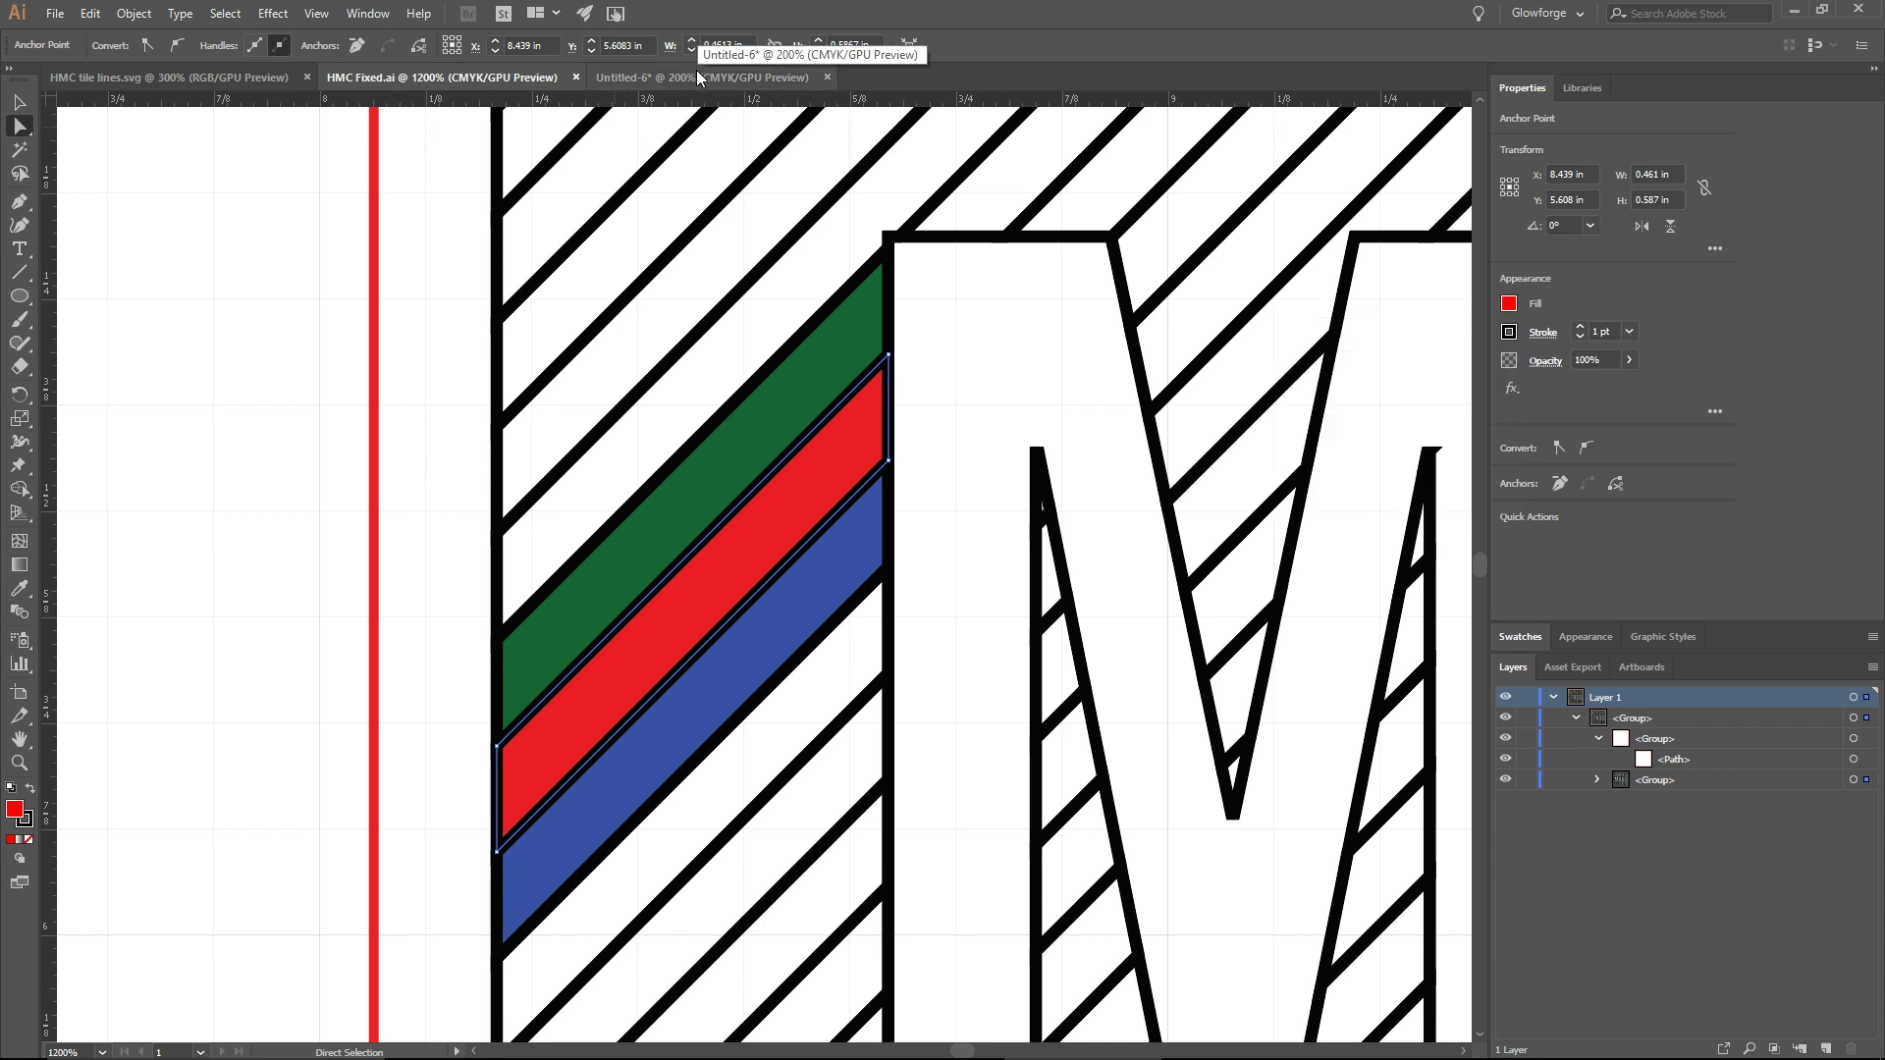
# - Switch to the Untitled-6 document and undo the Pathfinder Divide, alternating with redo to compare the divided and undivided shapes
pyautogui.click(691, 79)
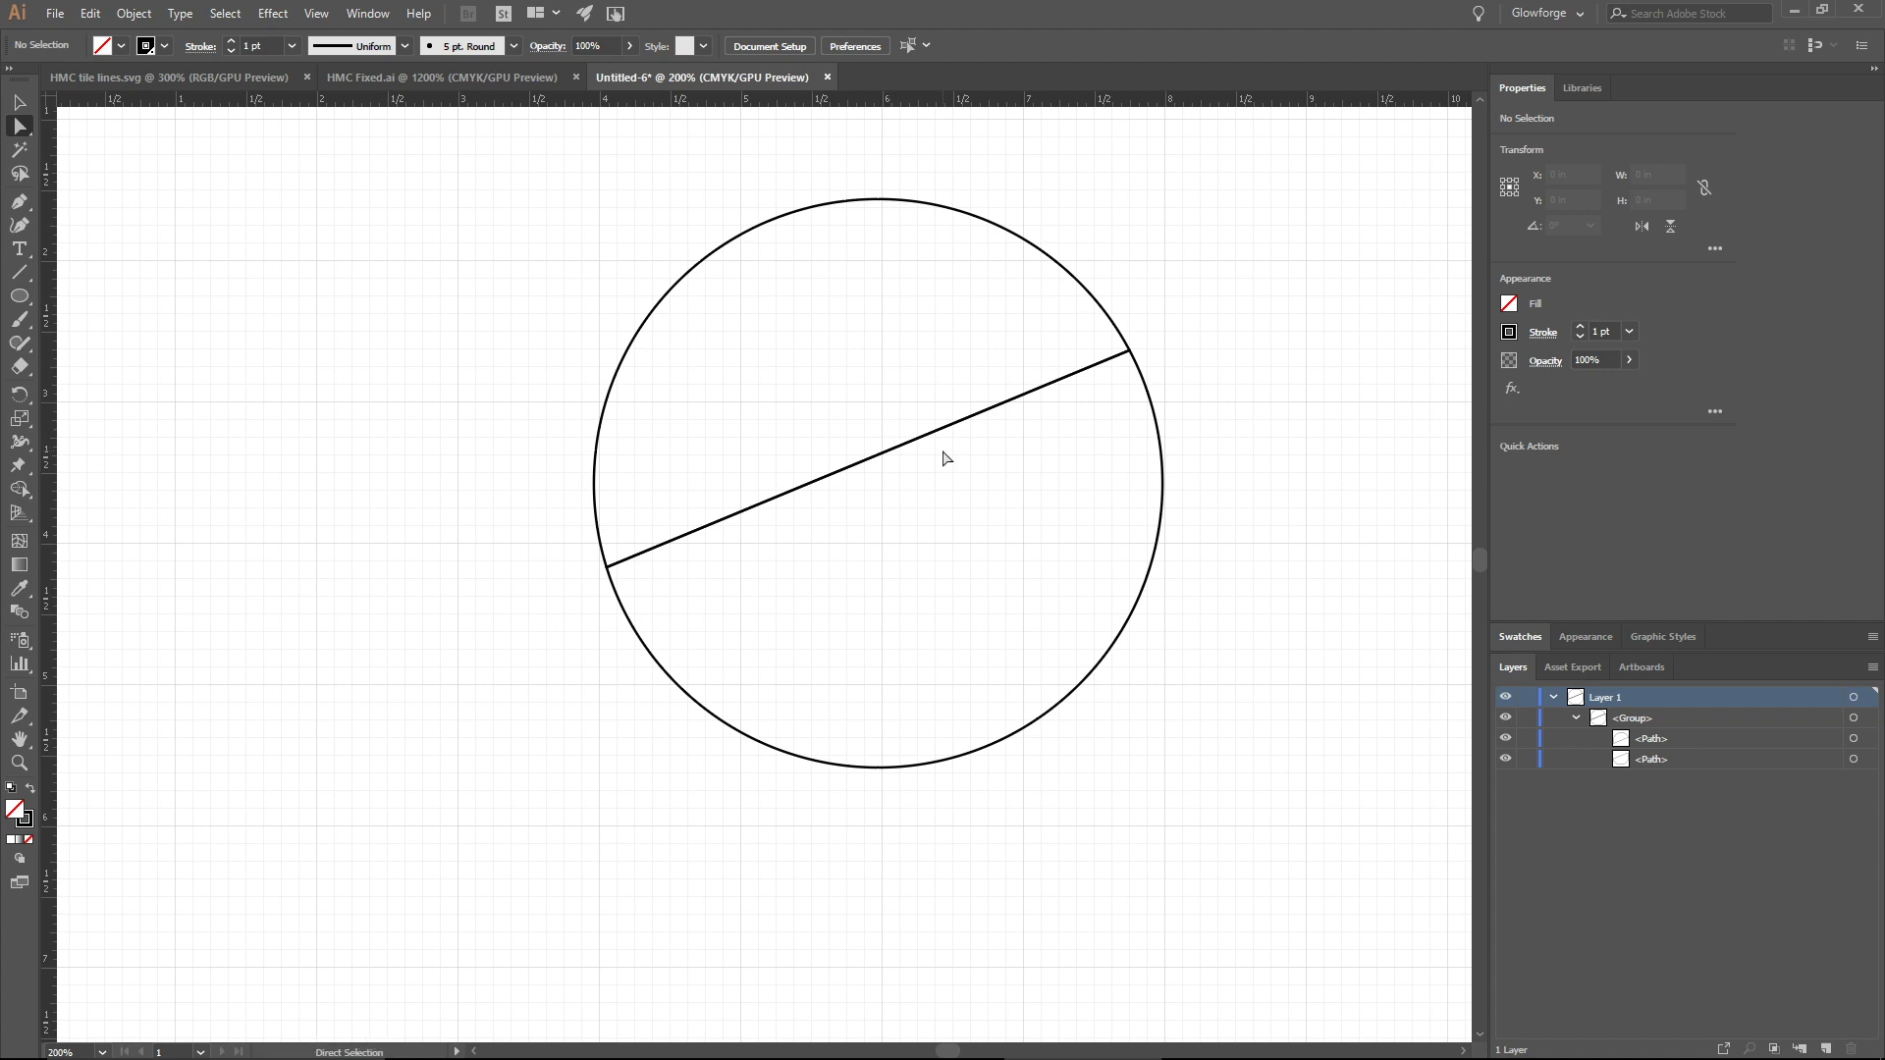
pyautogui.hotkey('ctrl', 'z')
pyautogui.hotkey('ctrl', 'shift', 'z')
pyautogui.hotkey('ctrl', 'z')
pyautogui.hotkey('ctrl', 'shift', 'z')
pyautogui.hotkey('ctrl', 'z')
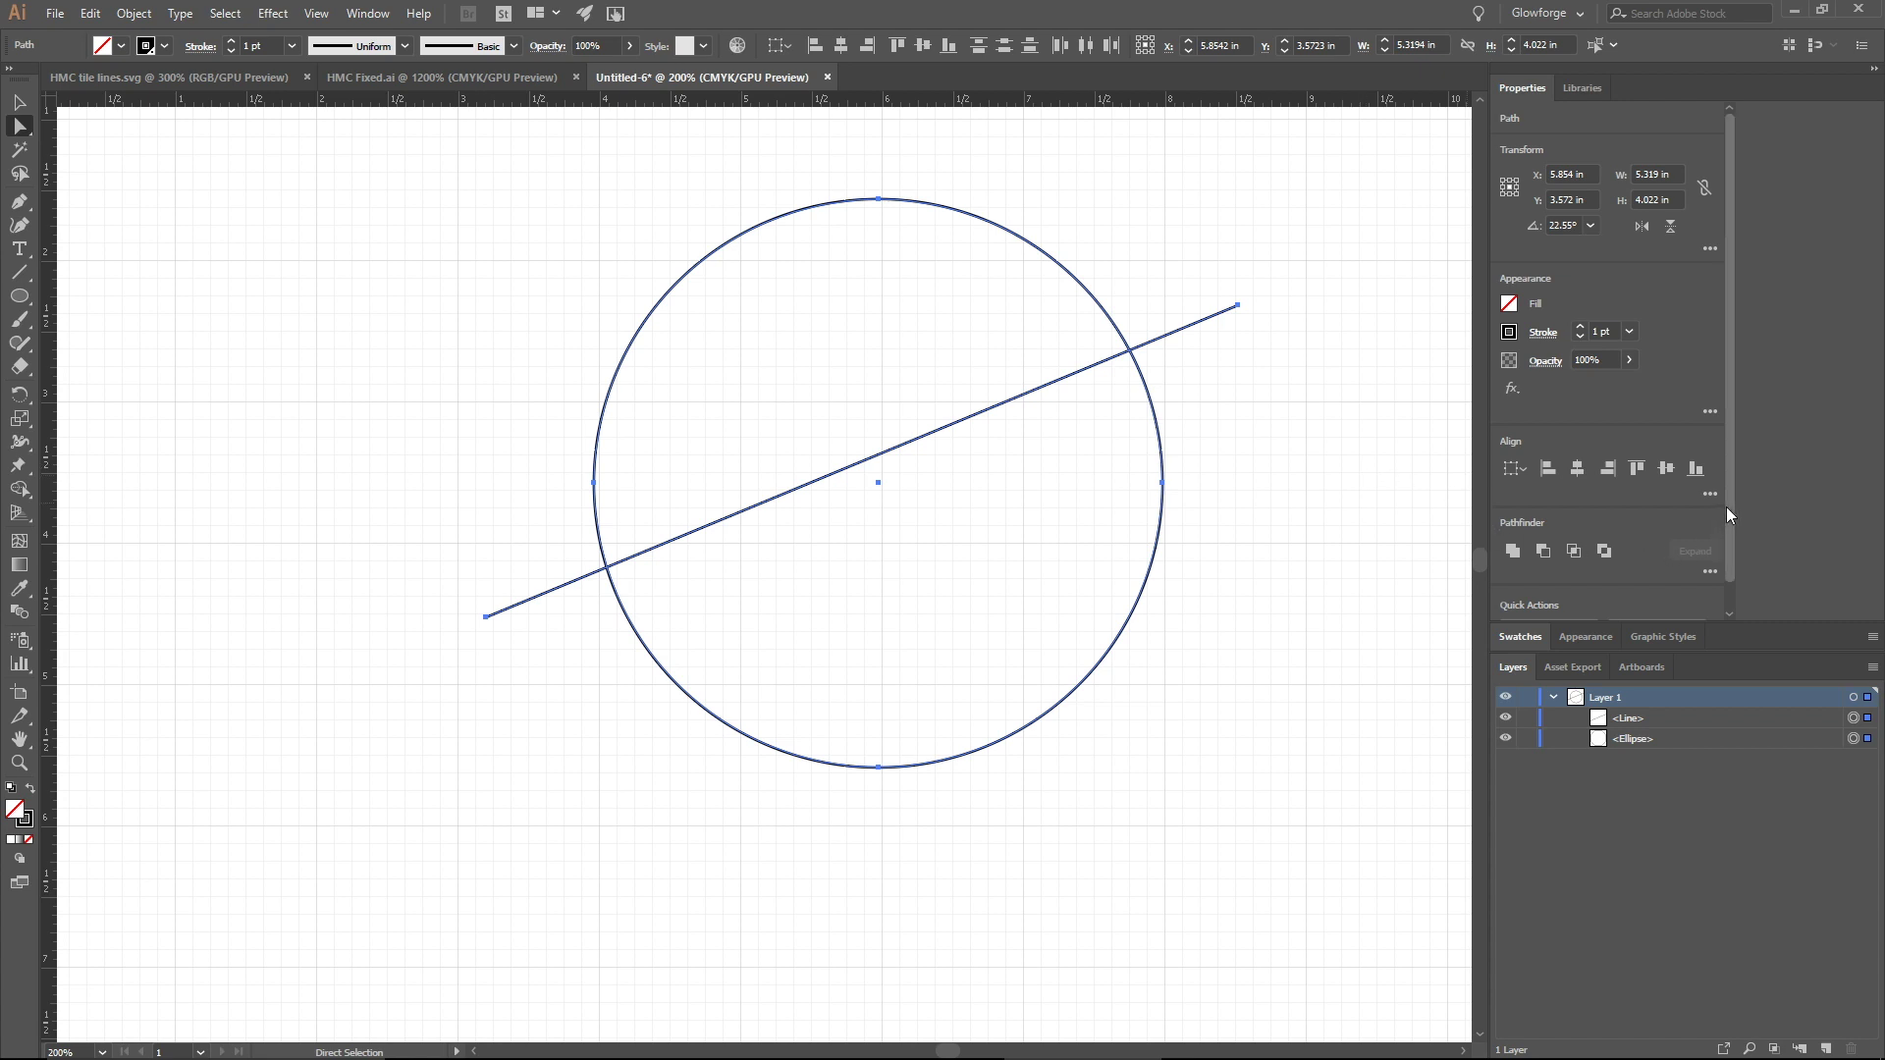
# - Fill the undivided circle with 3 Dark Green, leaving the line out of the selection
pyautogui.scroll(-1, 1730, 509)
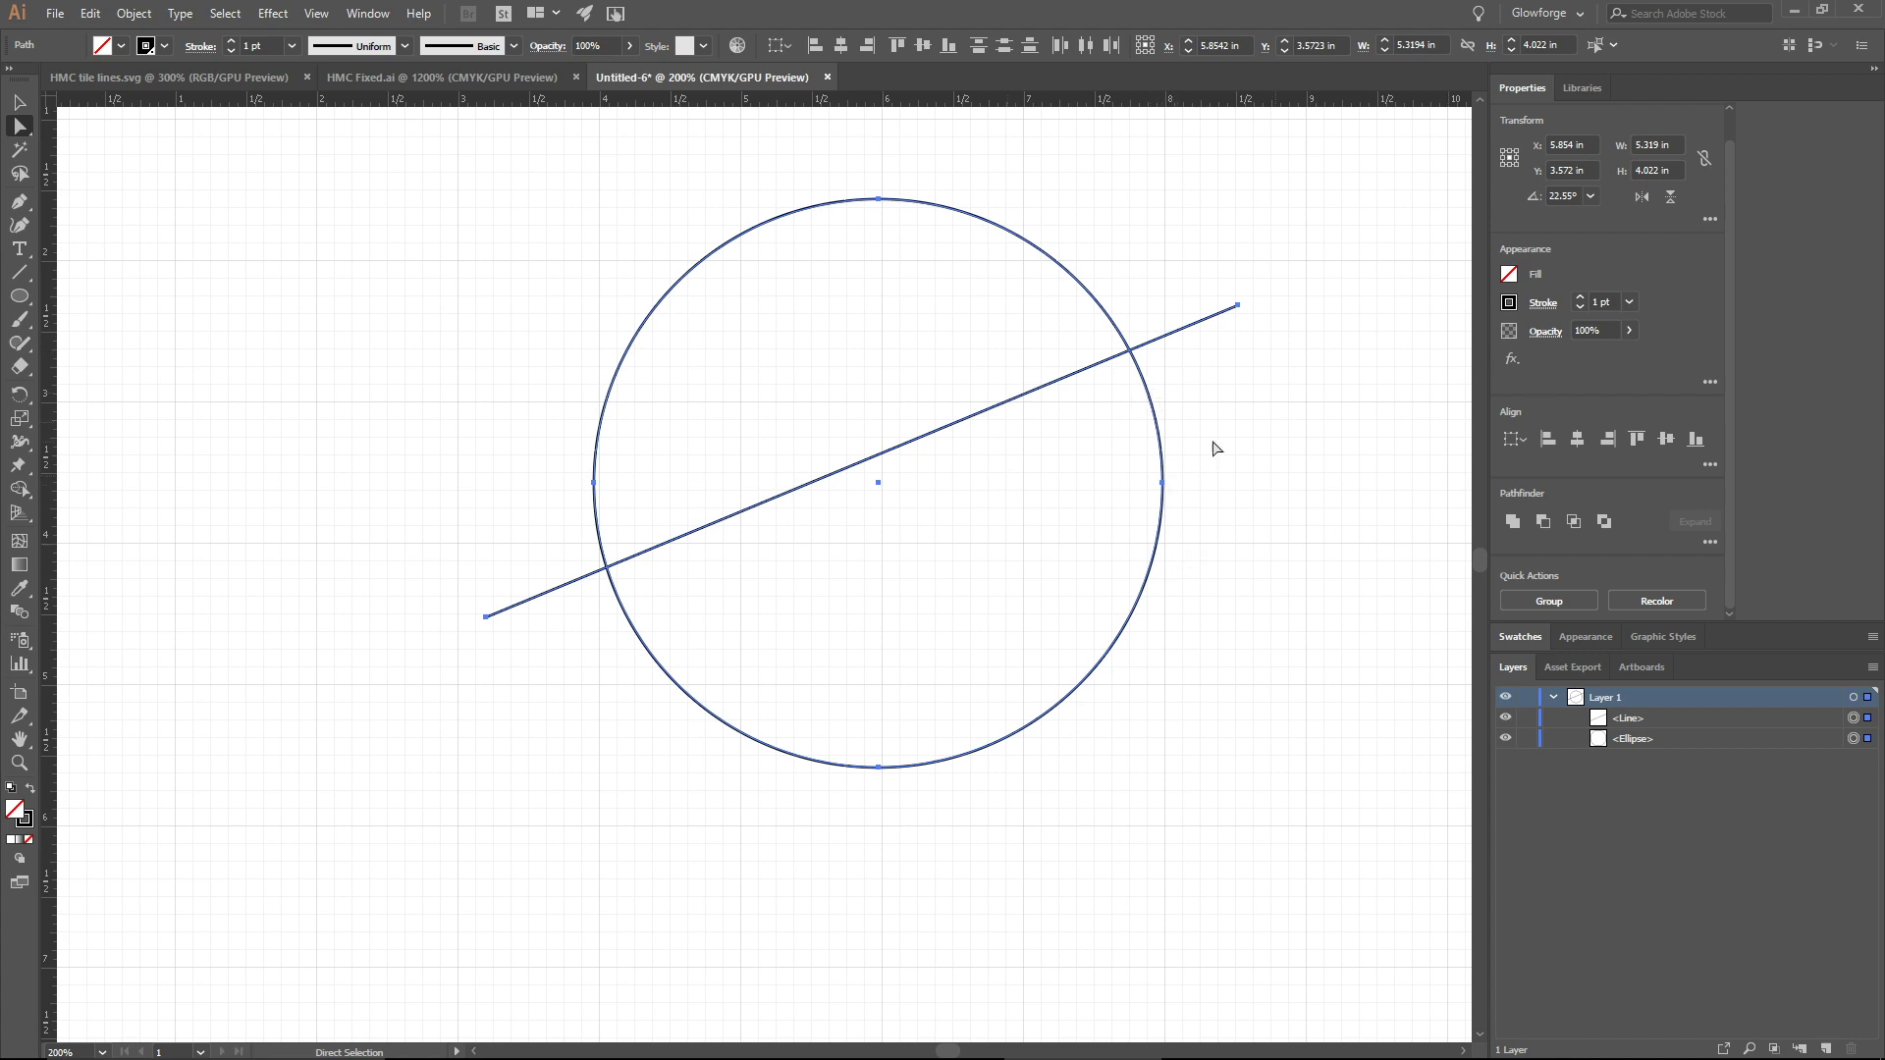
pyautogui.click(1866, 740)
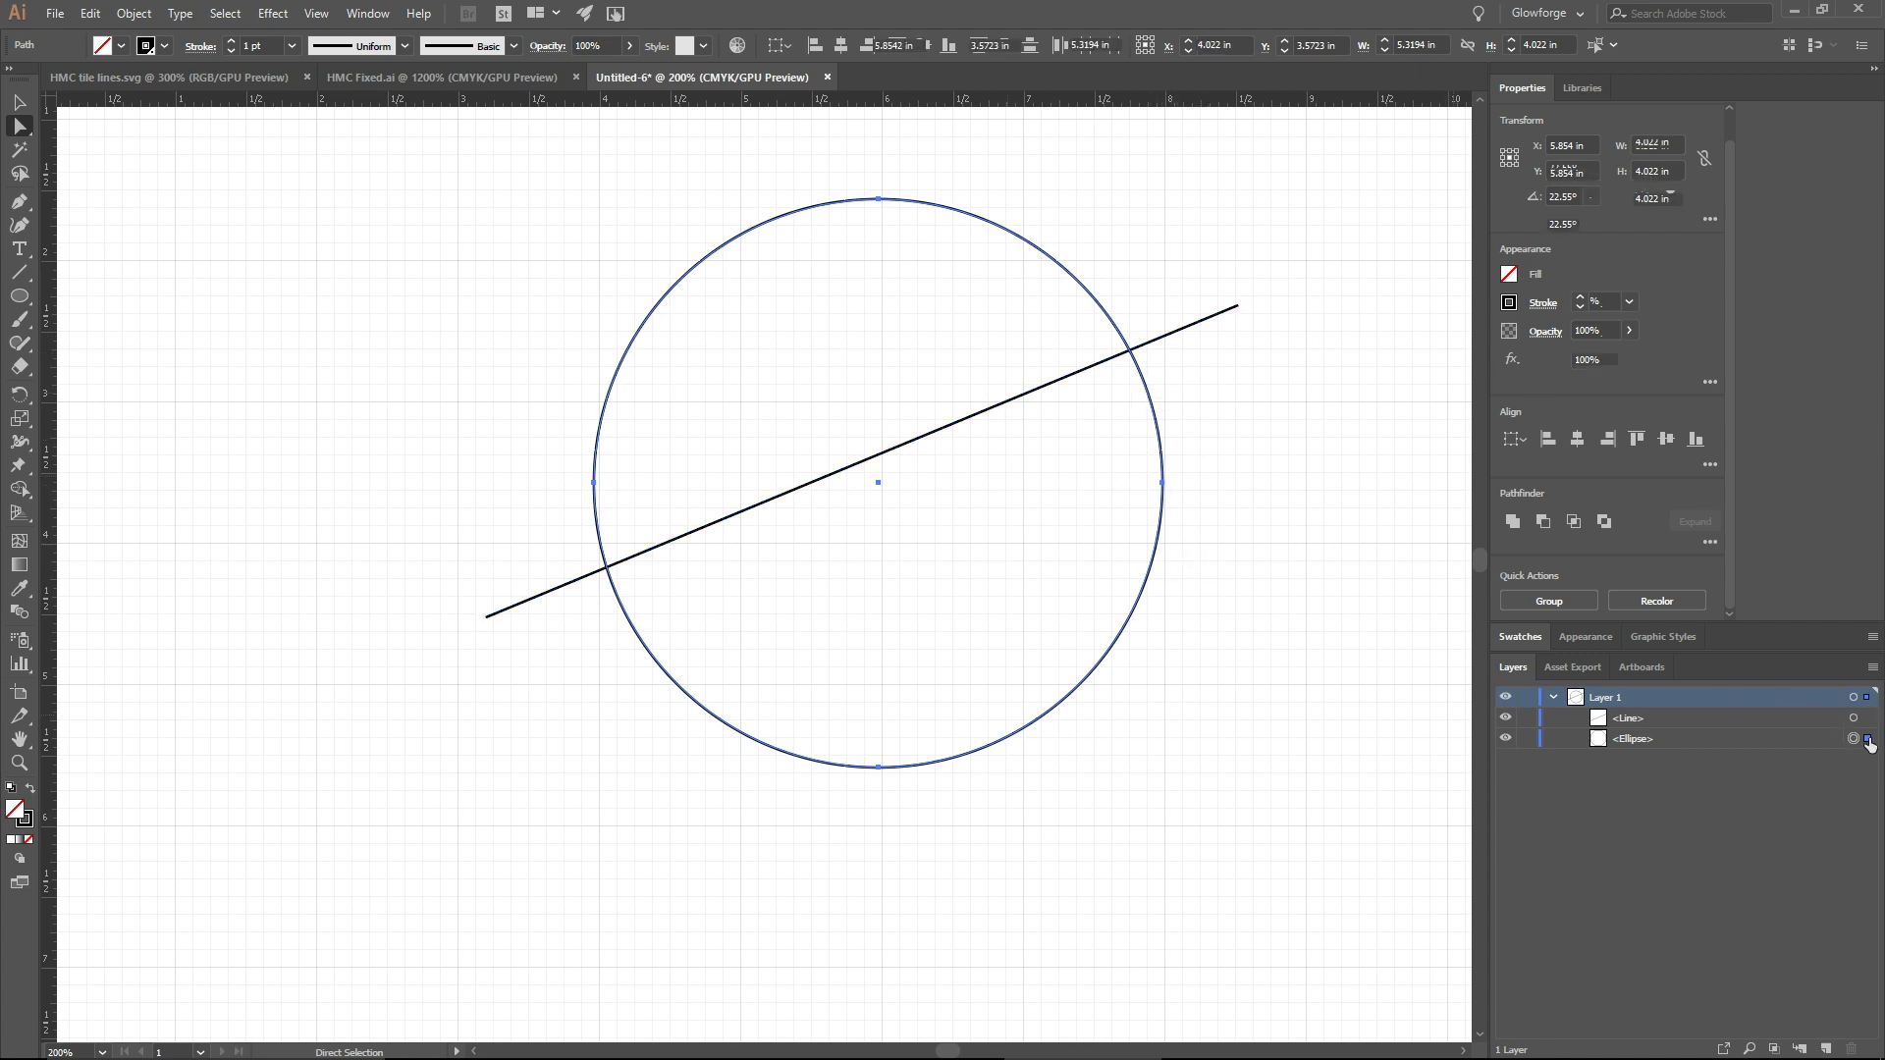
pyautogui.click(1512, 305)
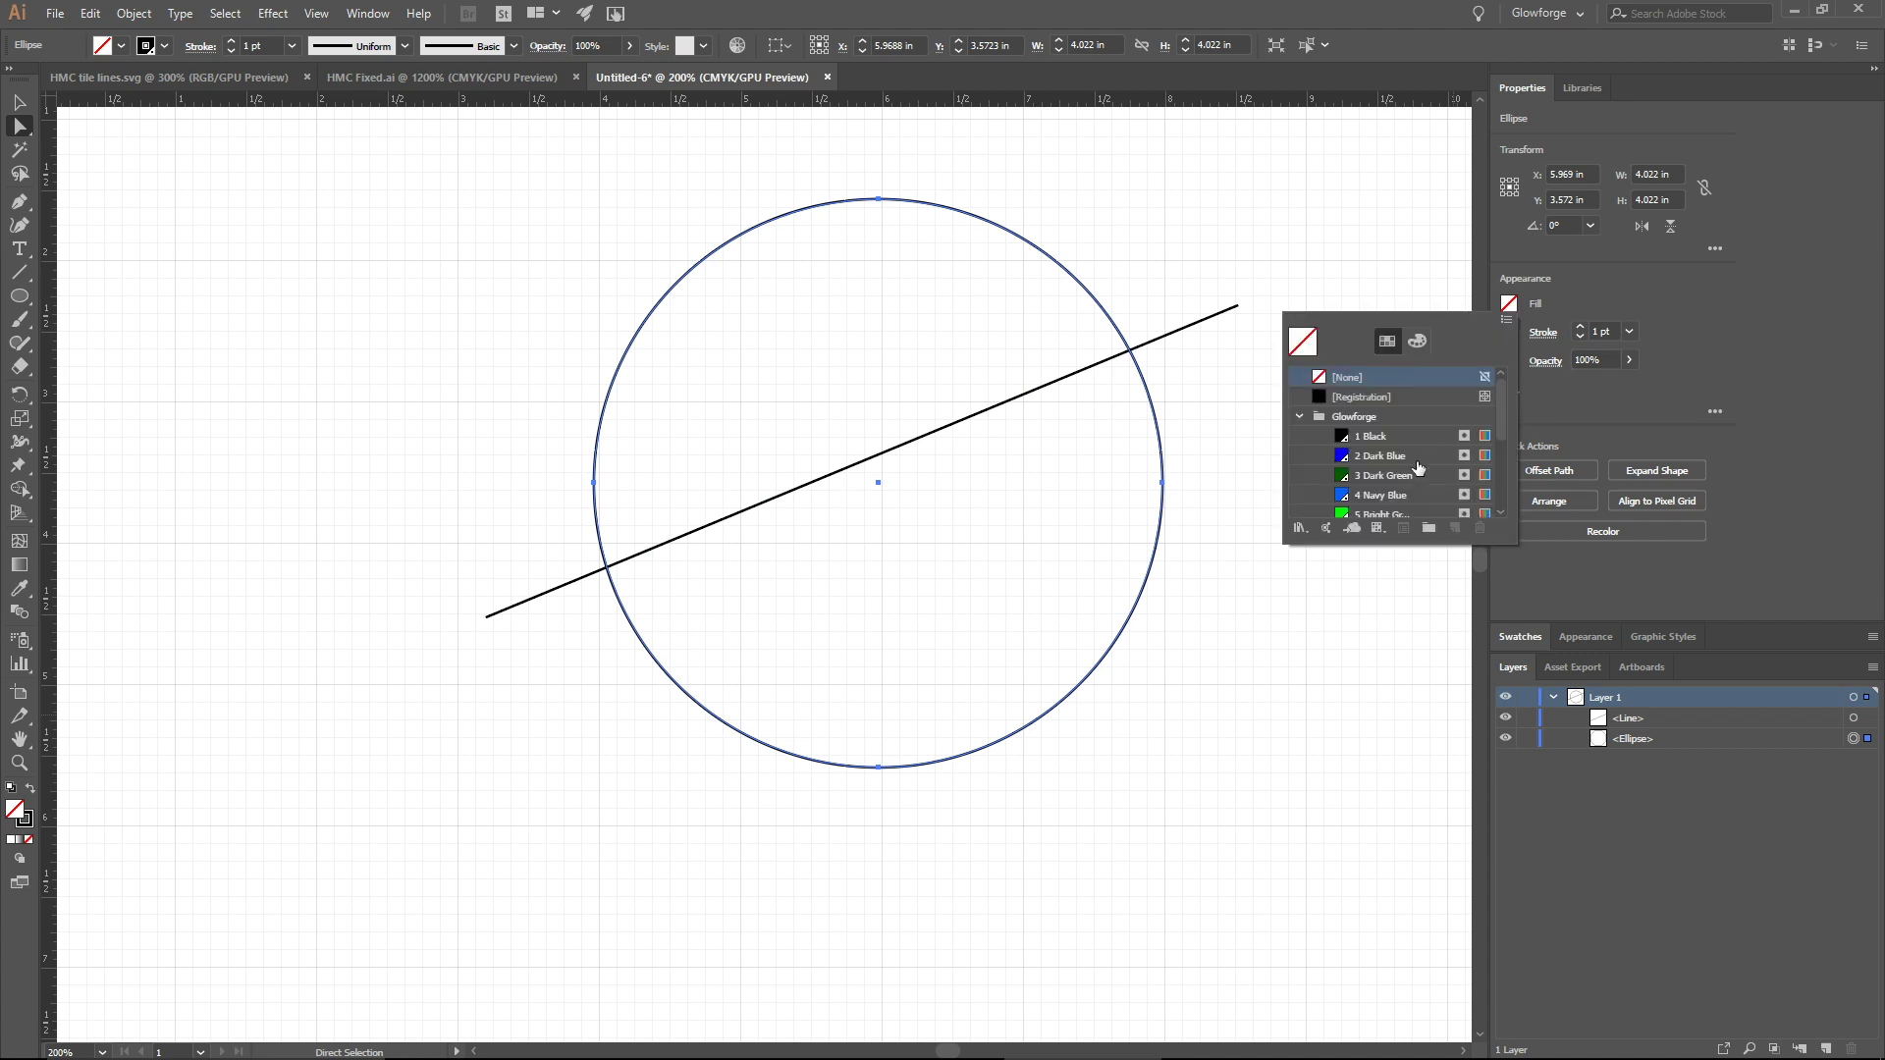
pyautogui.click(1412, 475)
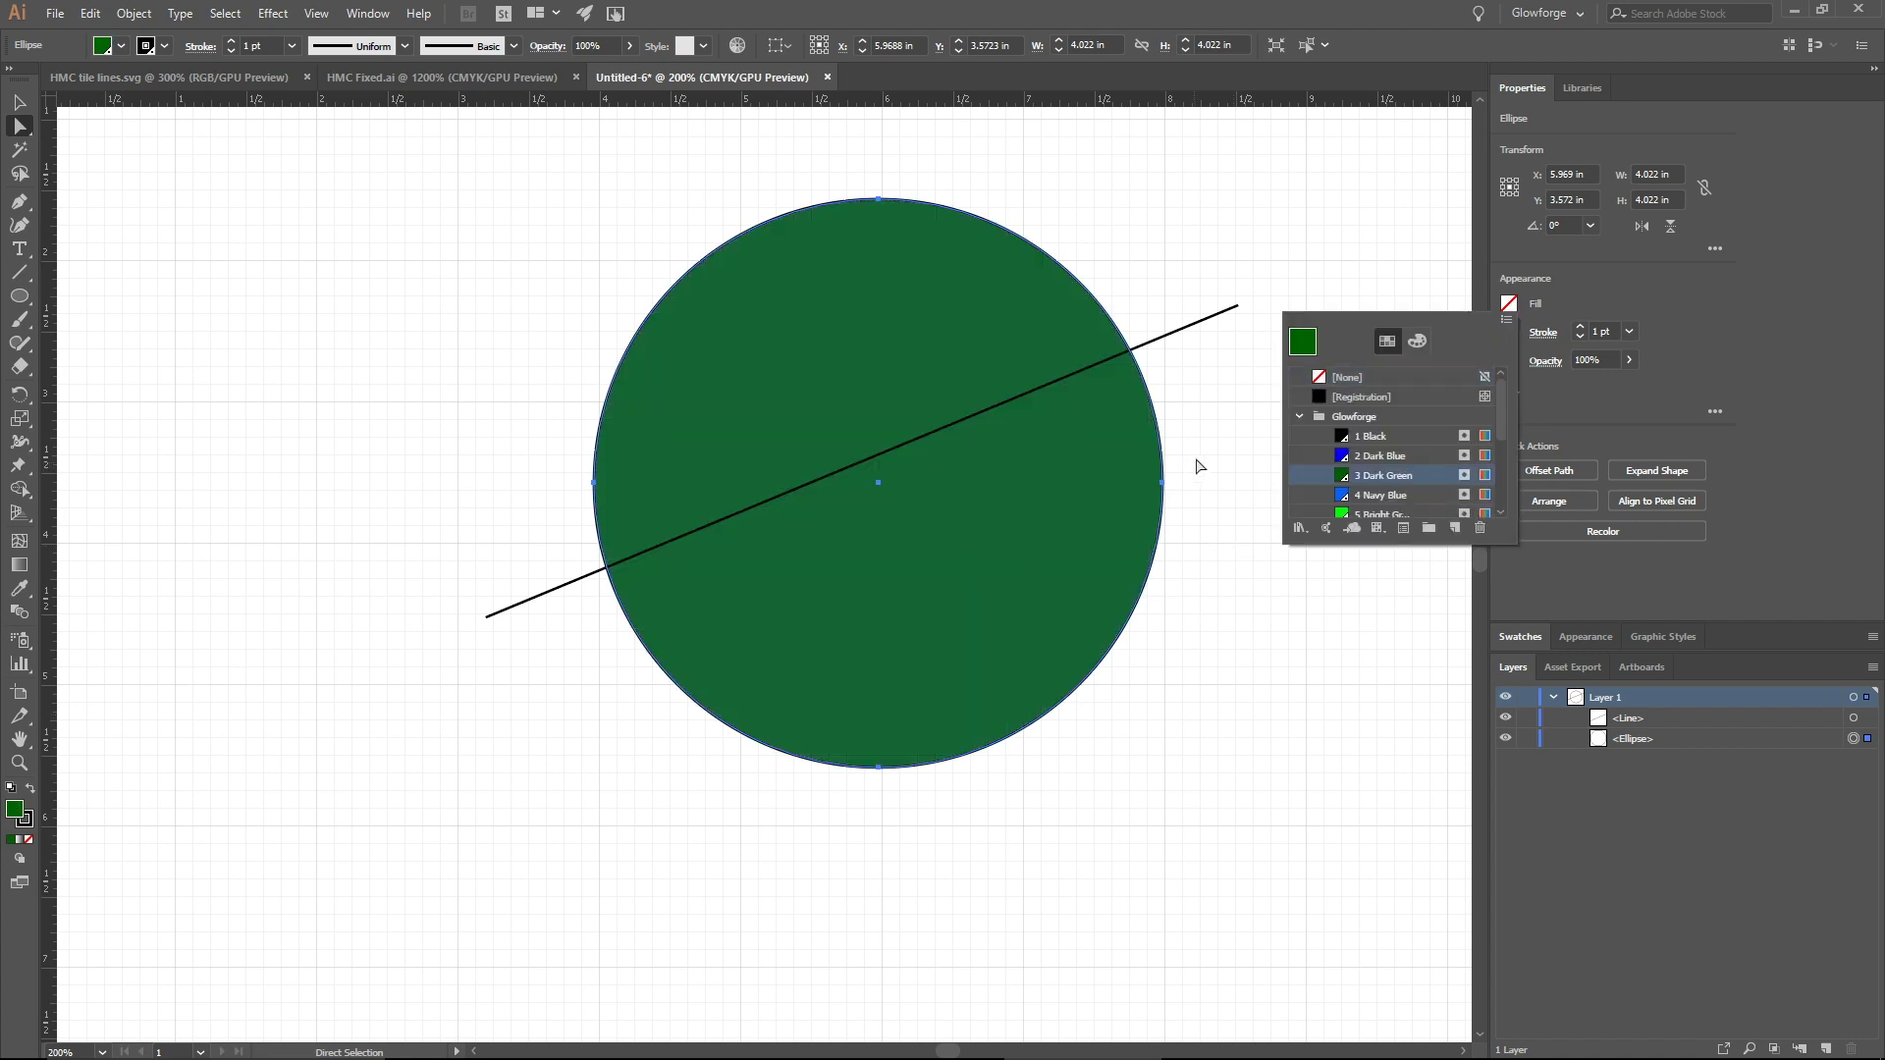
# - Apply Pathfinder Divide to the green circle and the line, and expand the divided group to list its paths
pyautogui.keyDown('shift'); pyautogui.click(1869, 718); pyautogui.keyUp('shift')
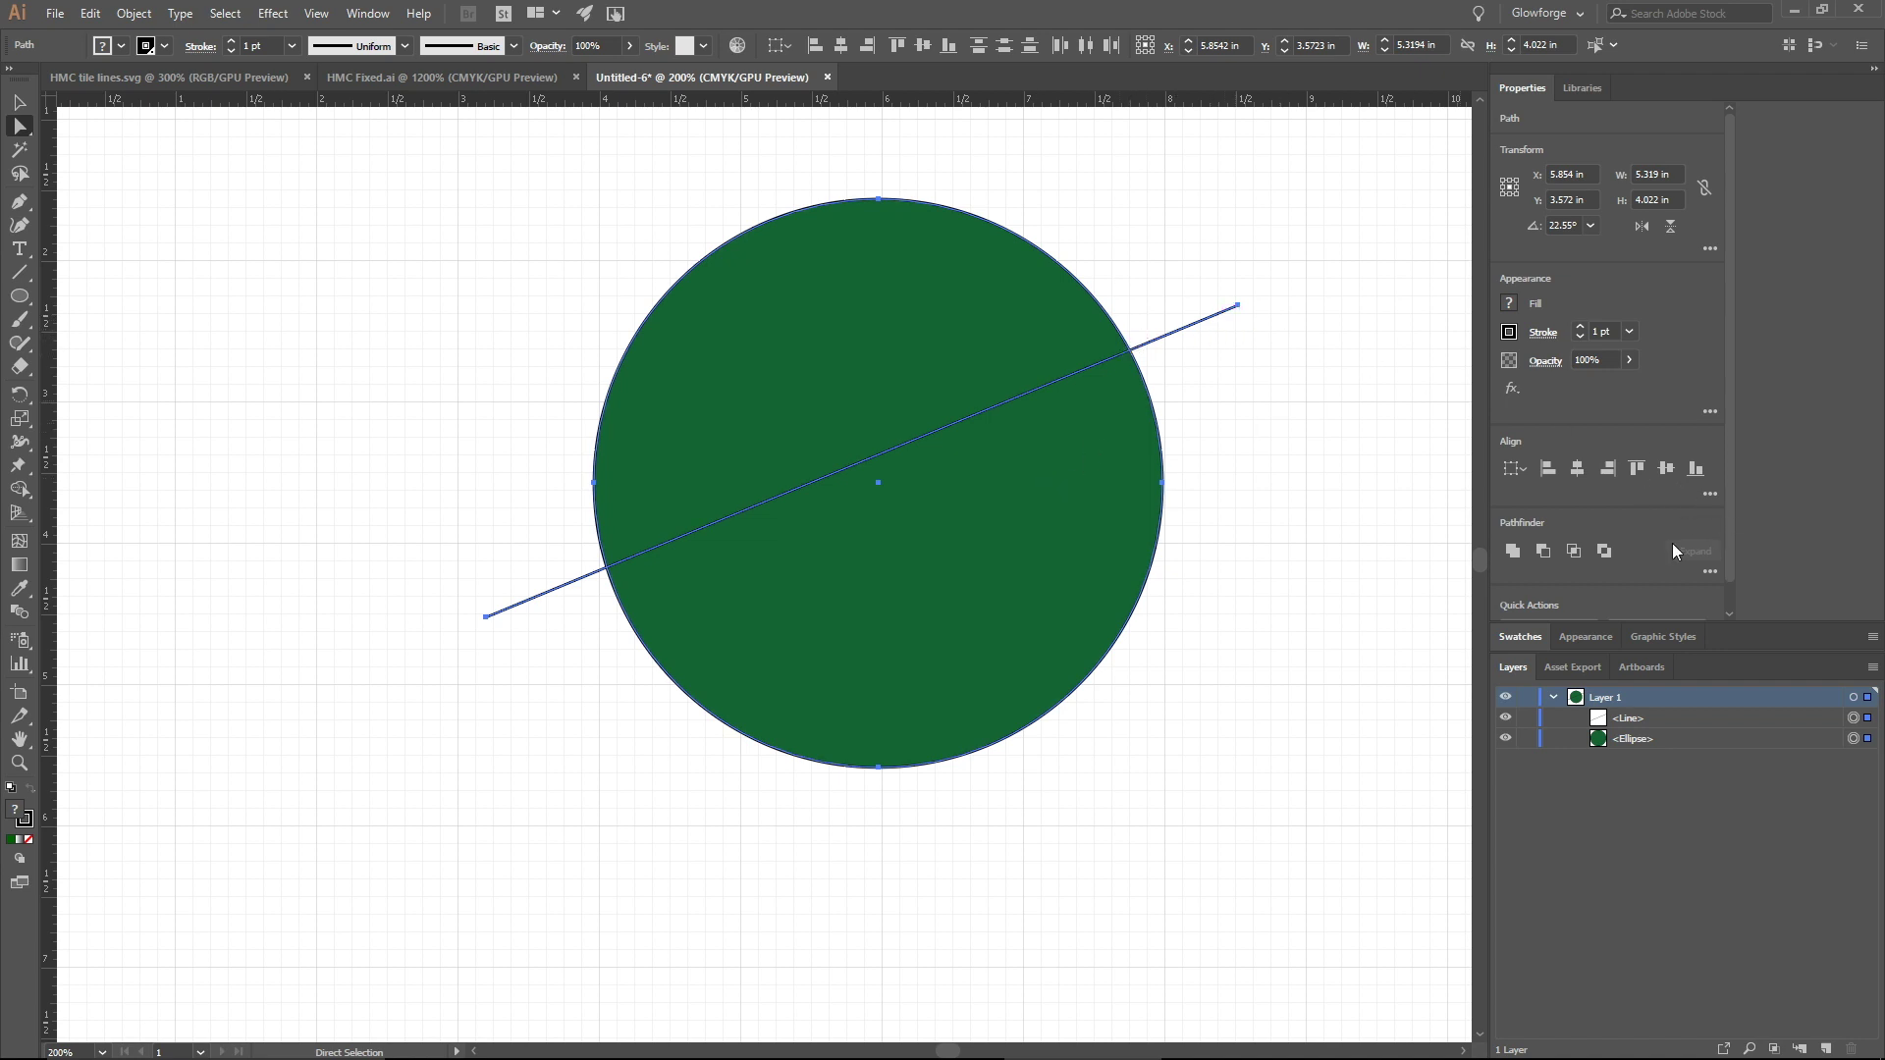
pyautogui.click(1710, 570)
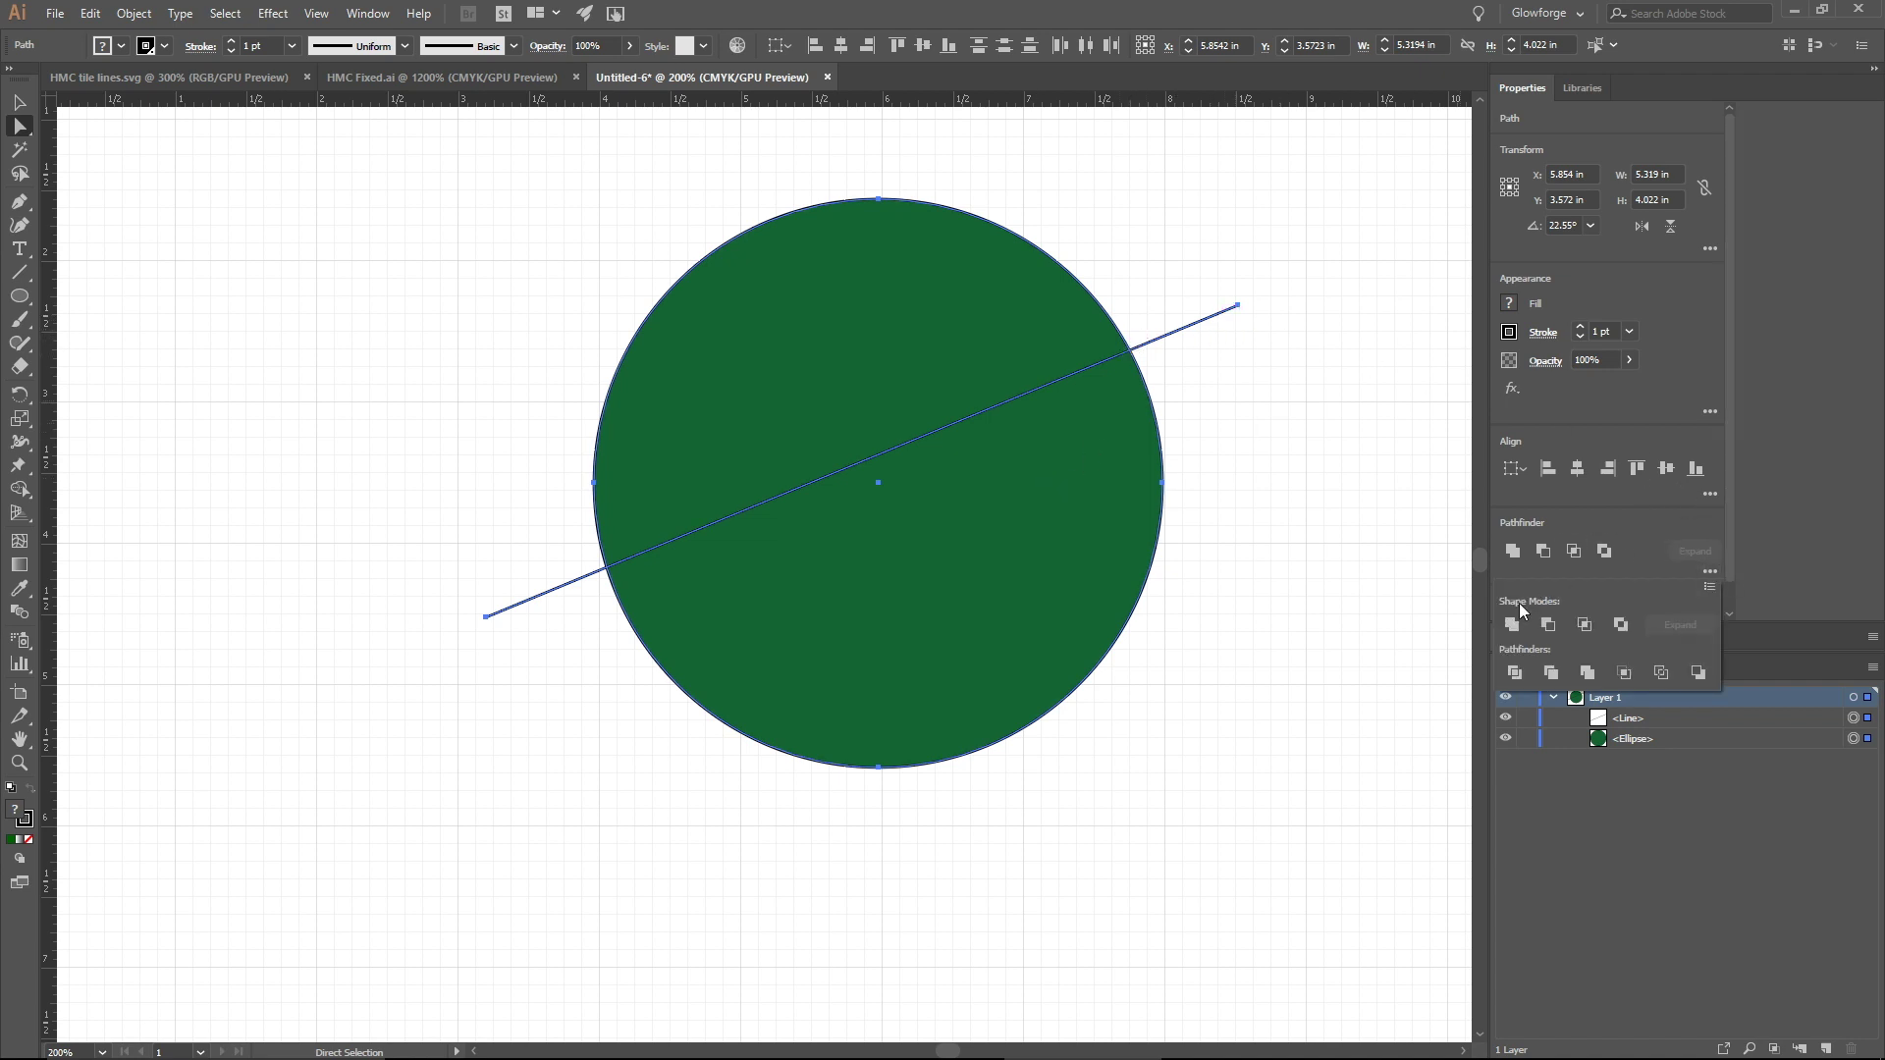
pyautogui.click(1518, 676)
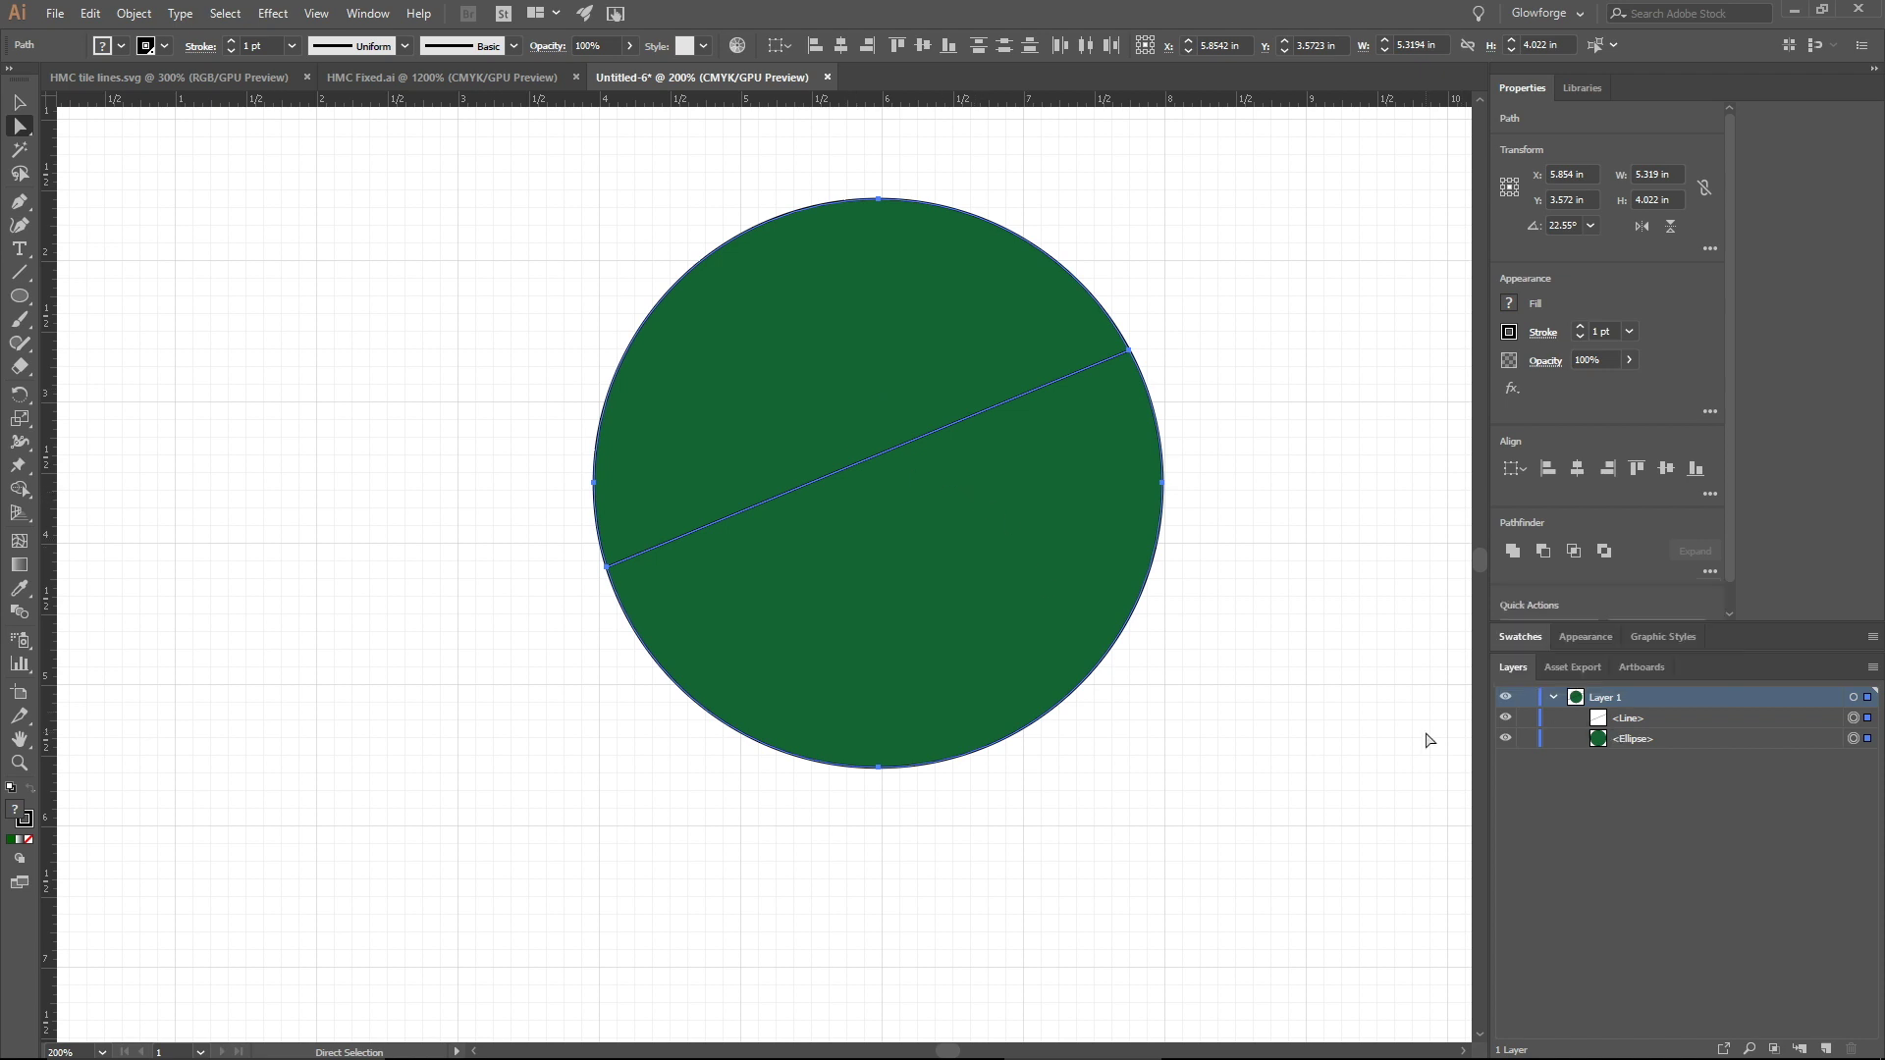
pyautogui.click(1575, 718)
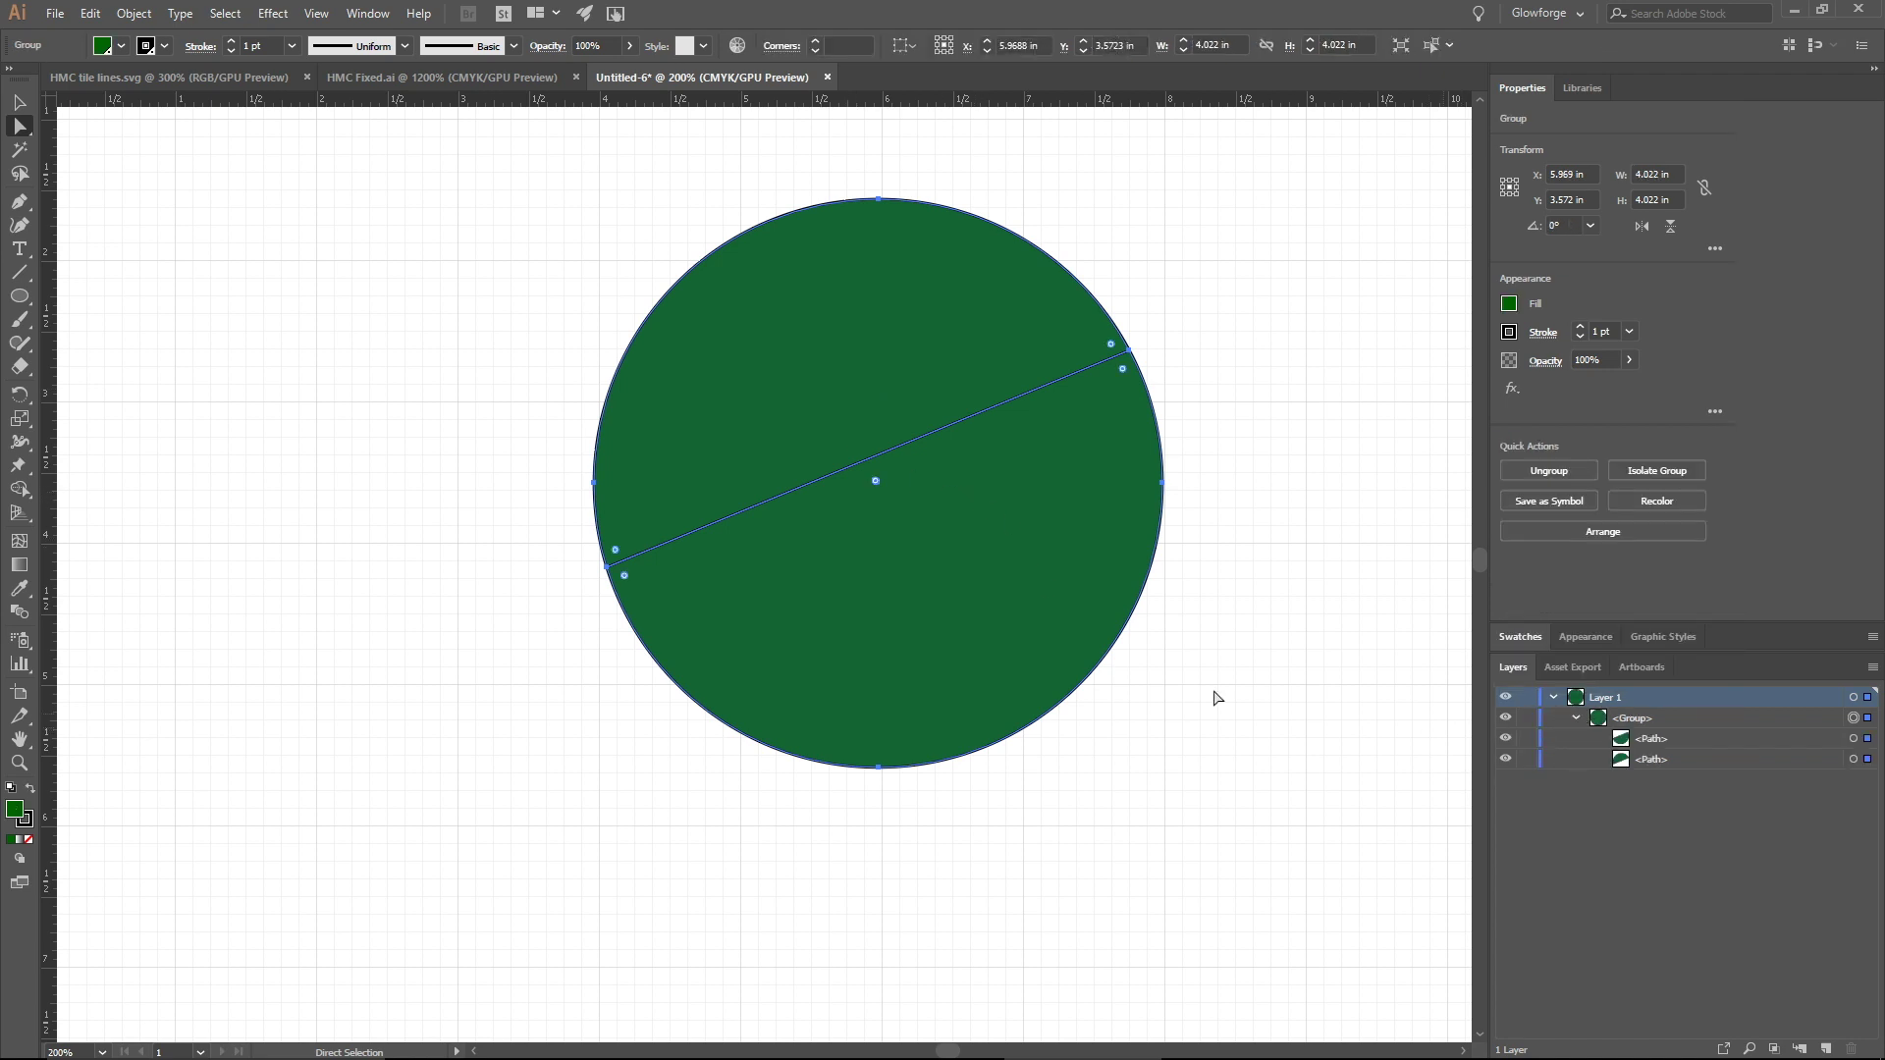
# - Move the lower circle half about 0.21 in right and 0.46 in down, away from the upper half, and return to HMC Fixed.ai
pyautogui.click(1853, 759)
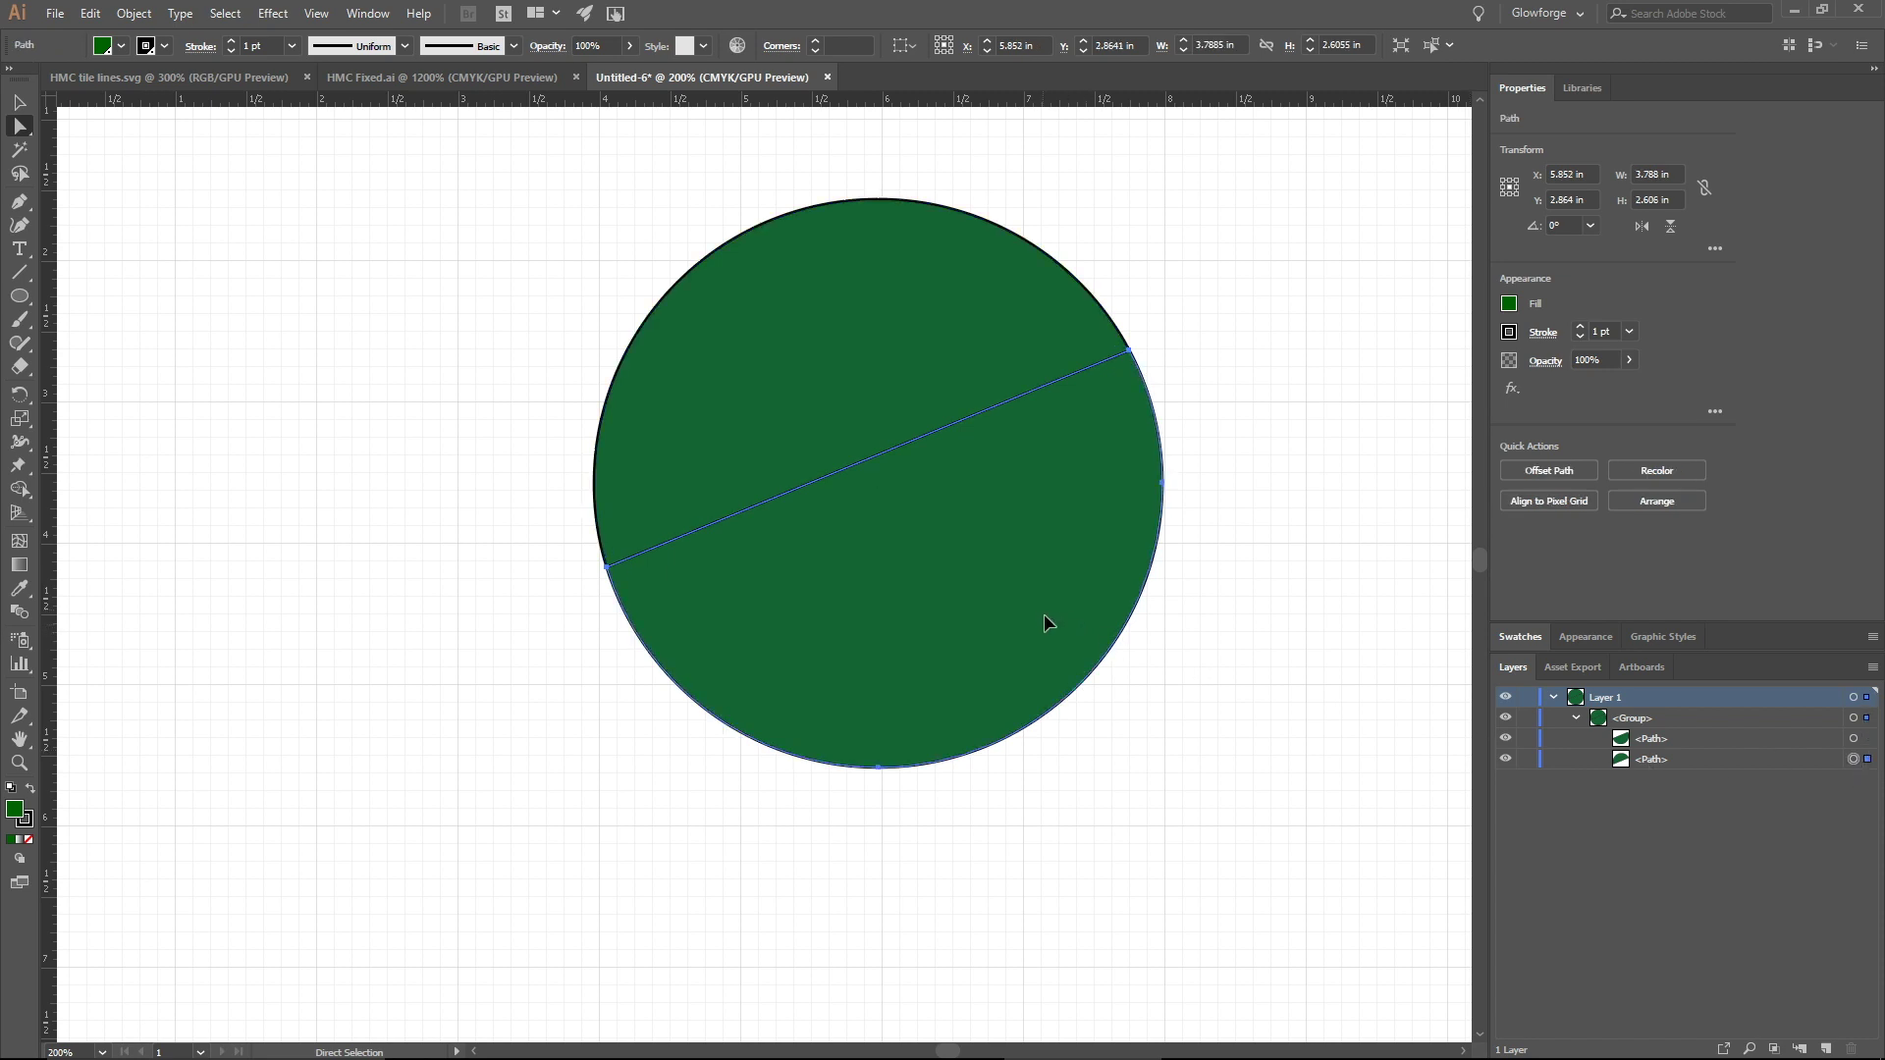
pyautogui.moveTo(1048, 623); pyautogui.dragTo(1077, 677)
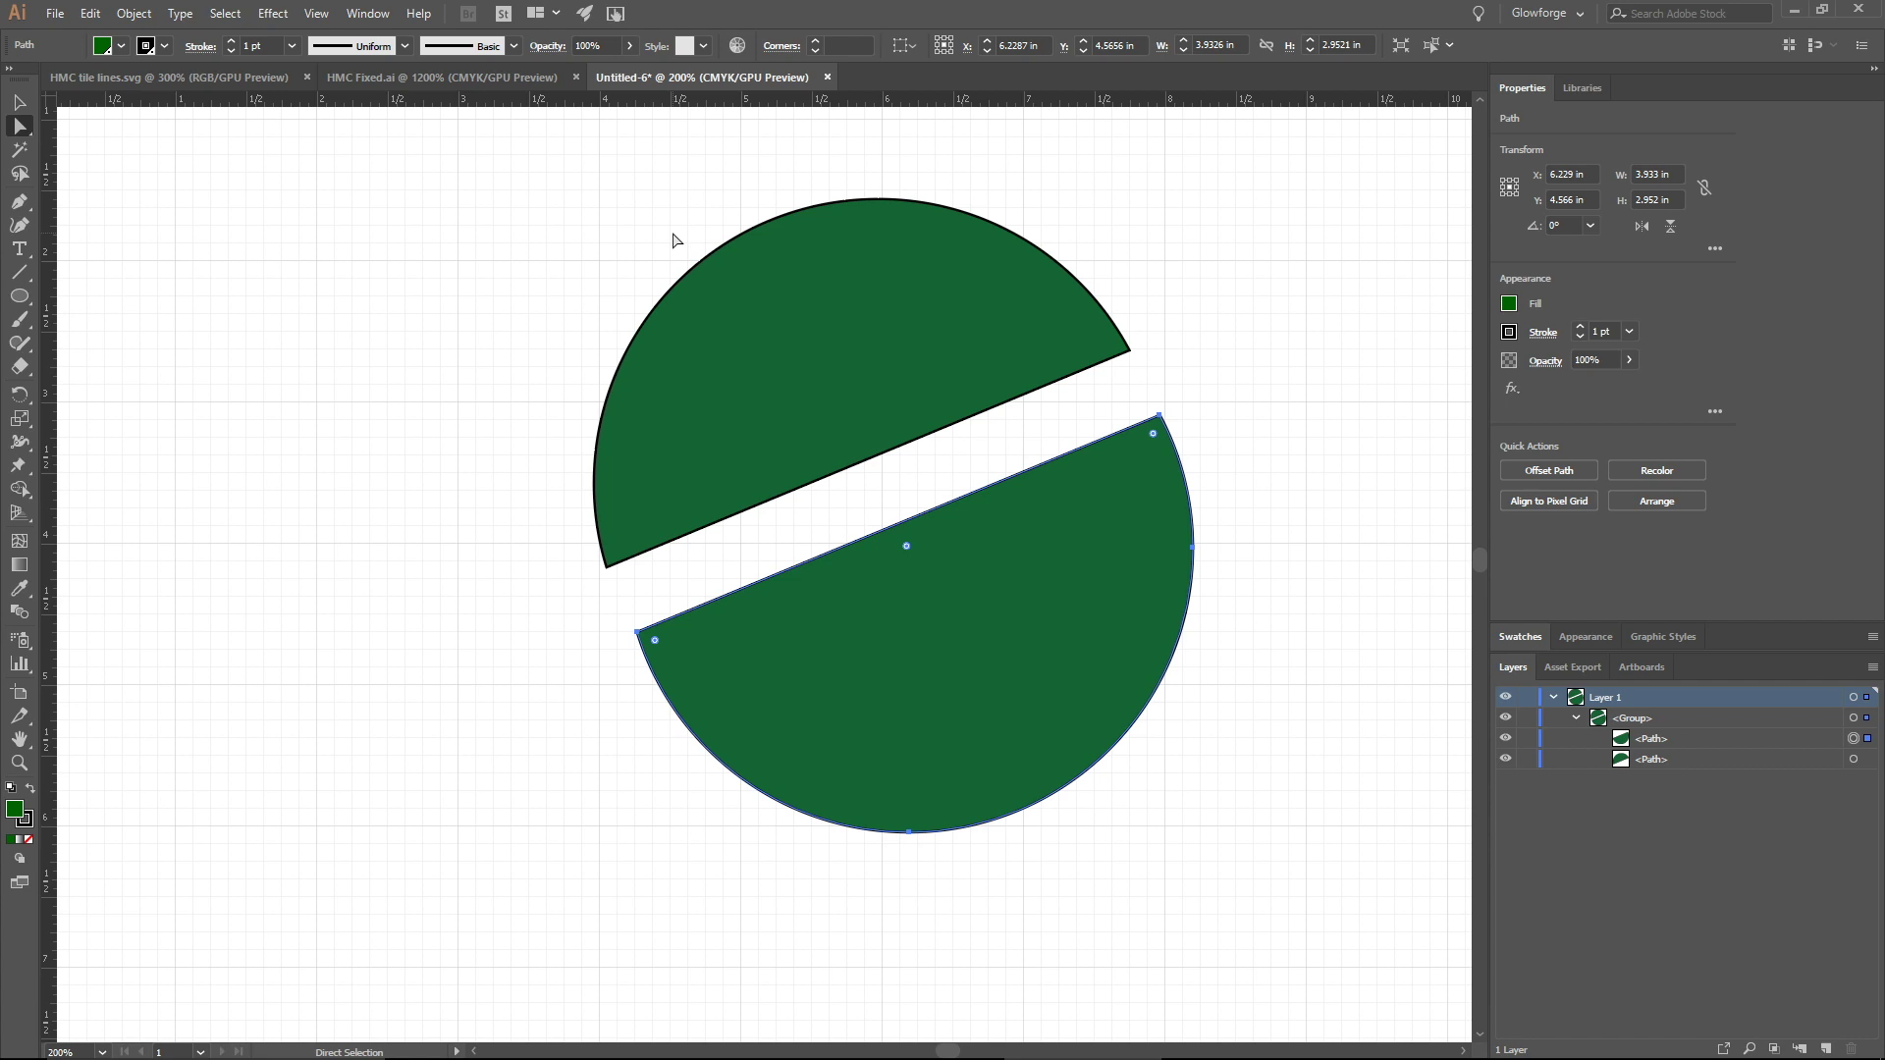
pyautogui.click(520, 75)
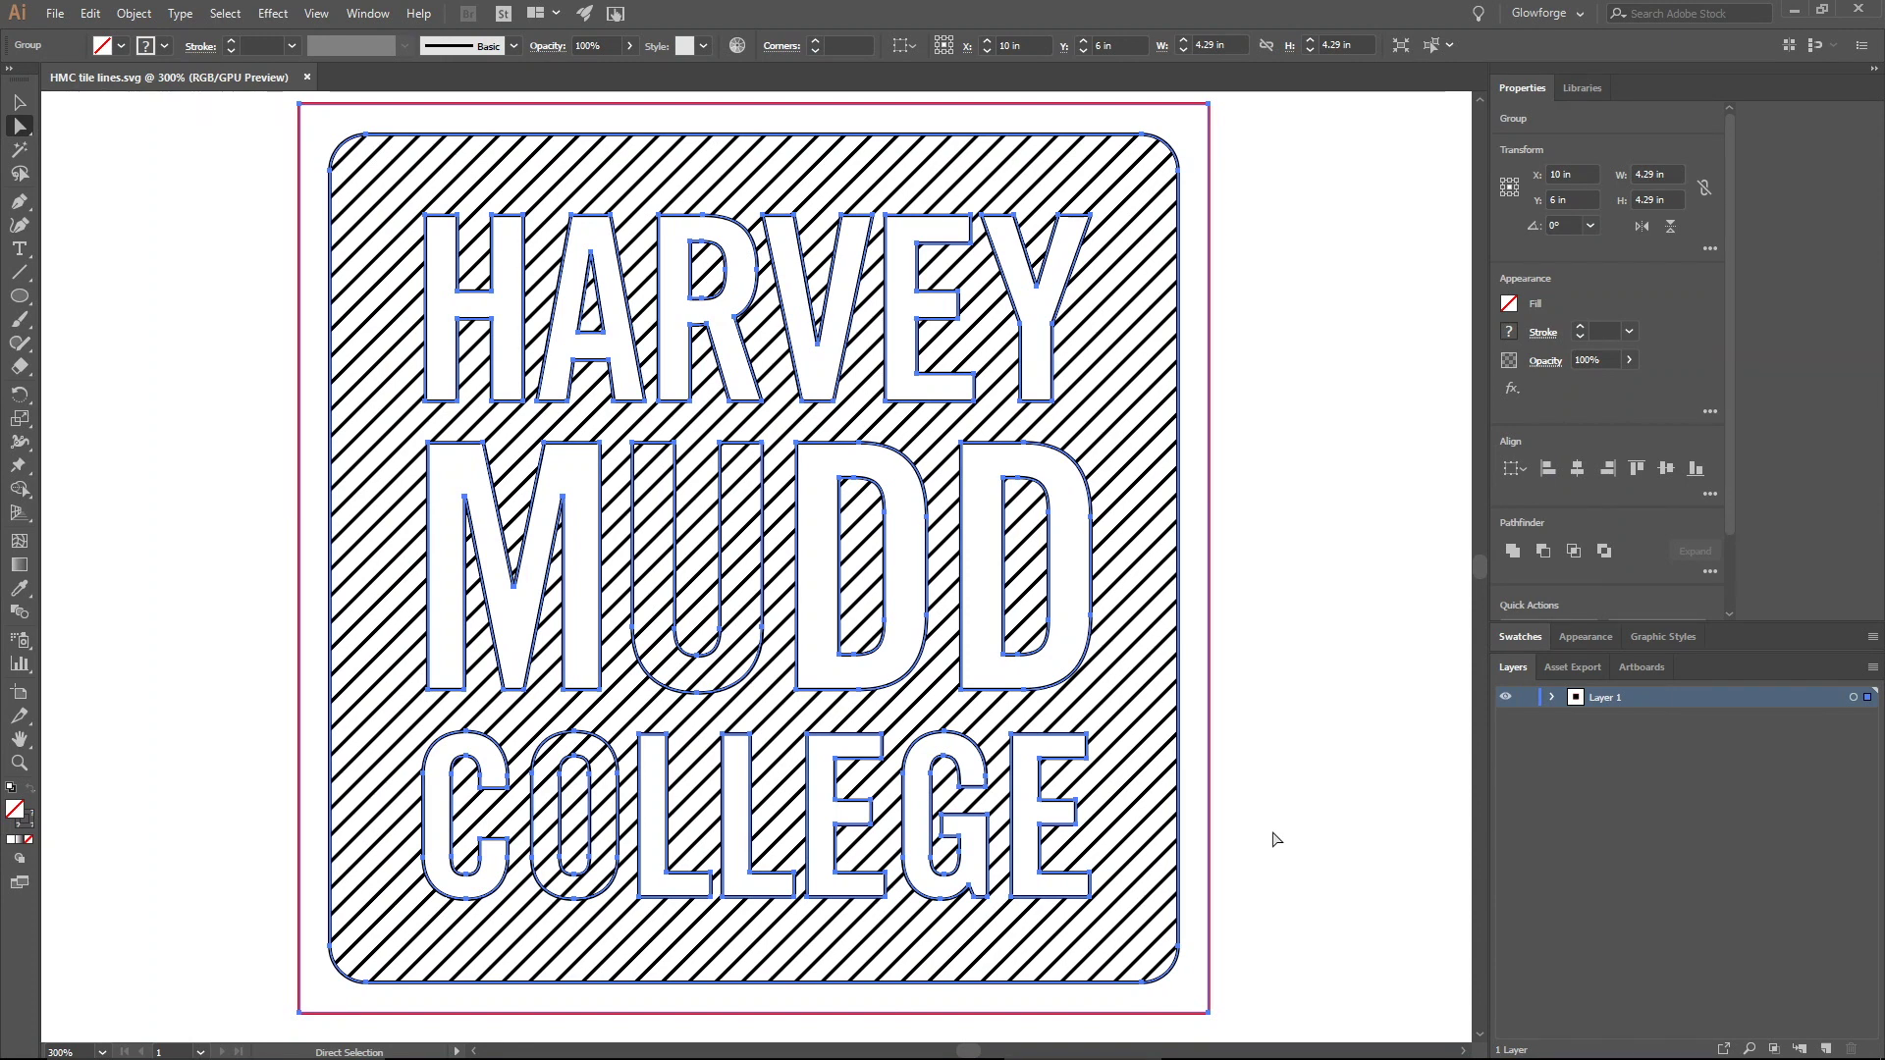
# - Create a new document and paste the hatched tile artwork from HMC tile lines.svg into it
pyautogui.press('v')
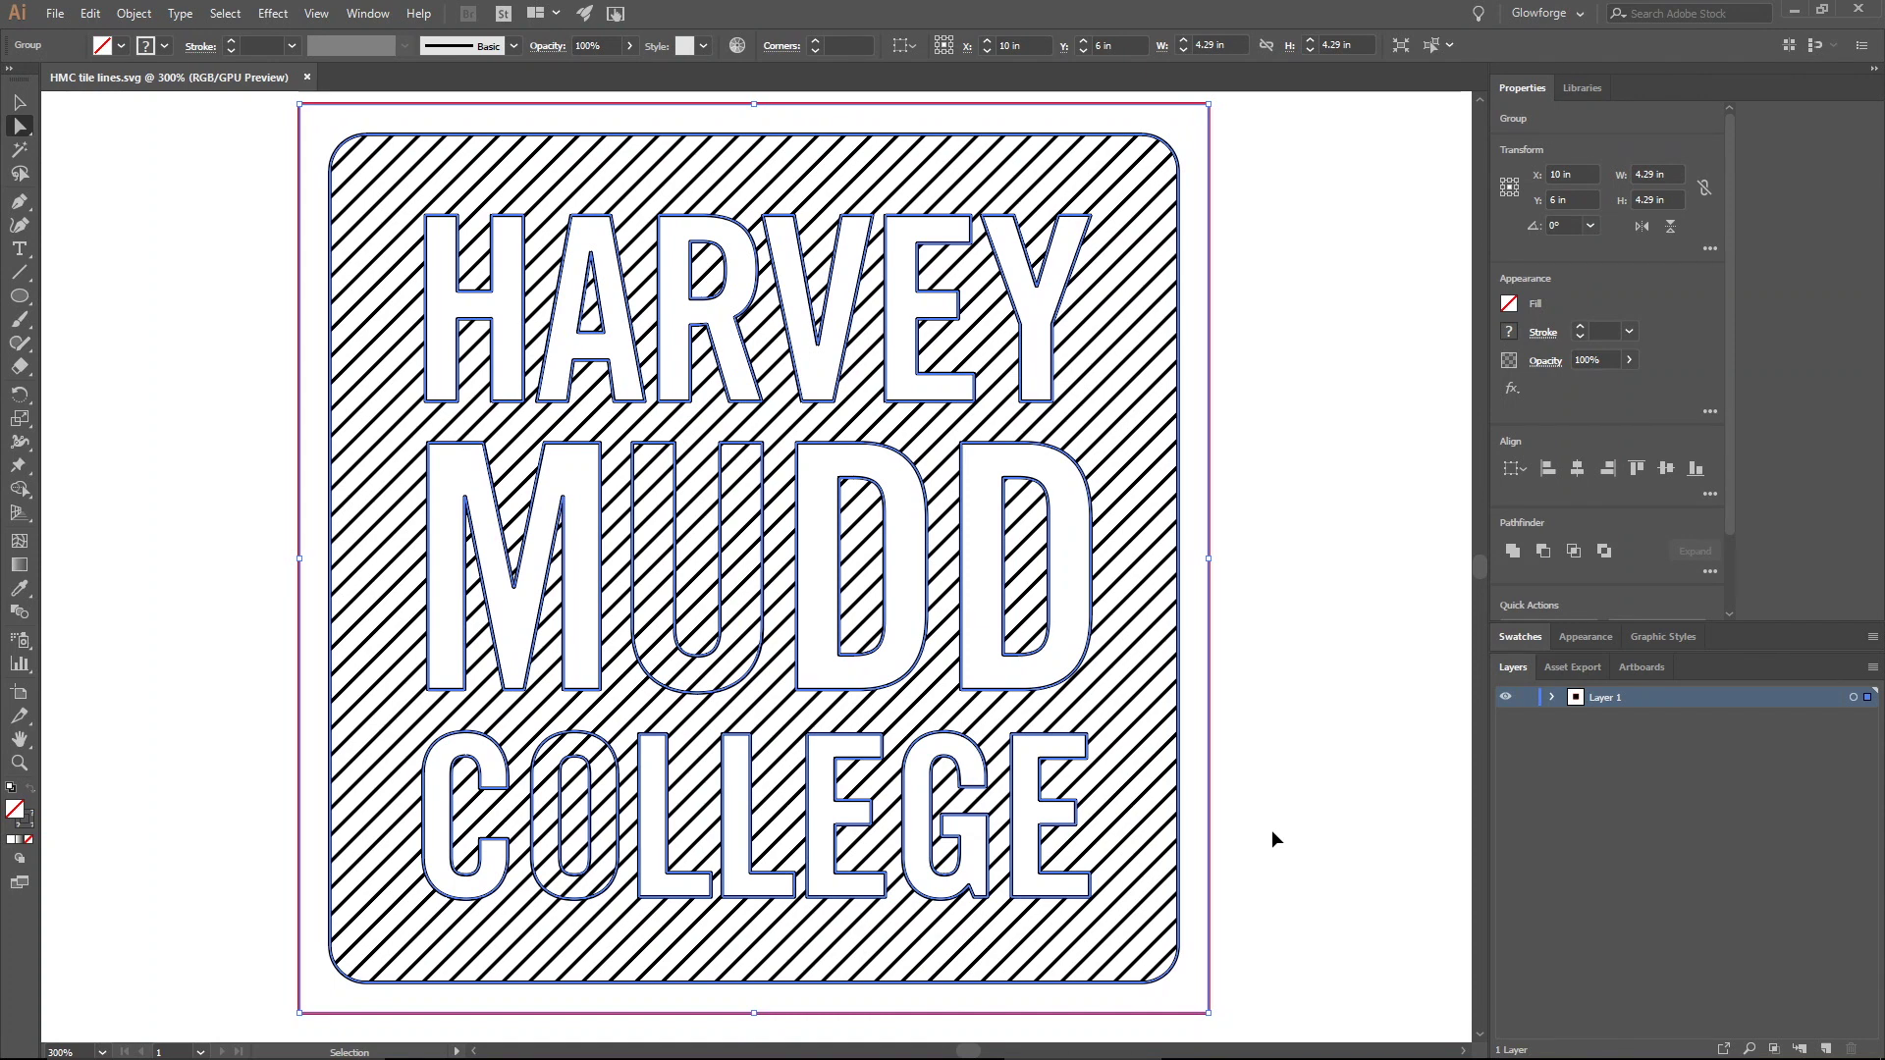
pyautogui.hotkey('ctrl', 'n')
pyautogui.press('Return')
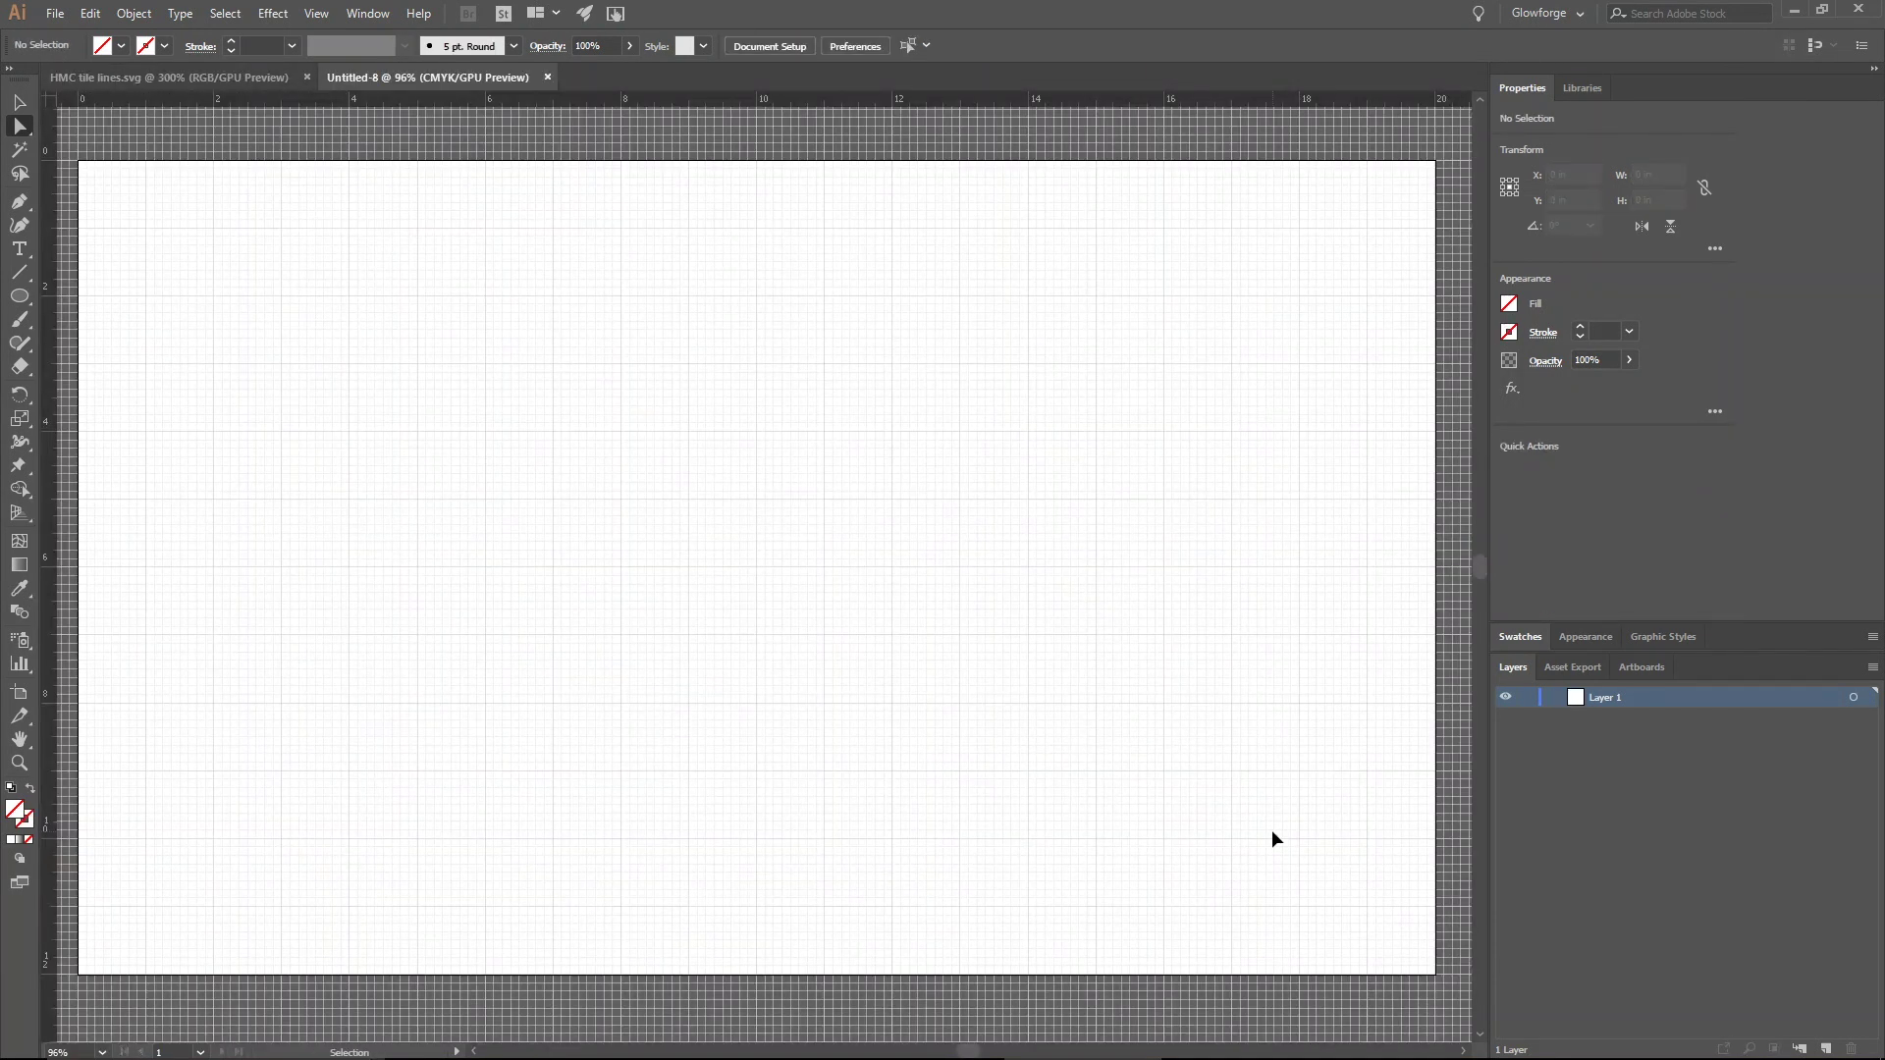
pyautogui.hotkey('ctrl', 'v')
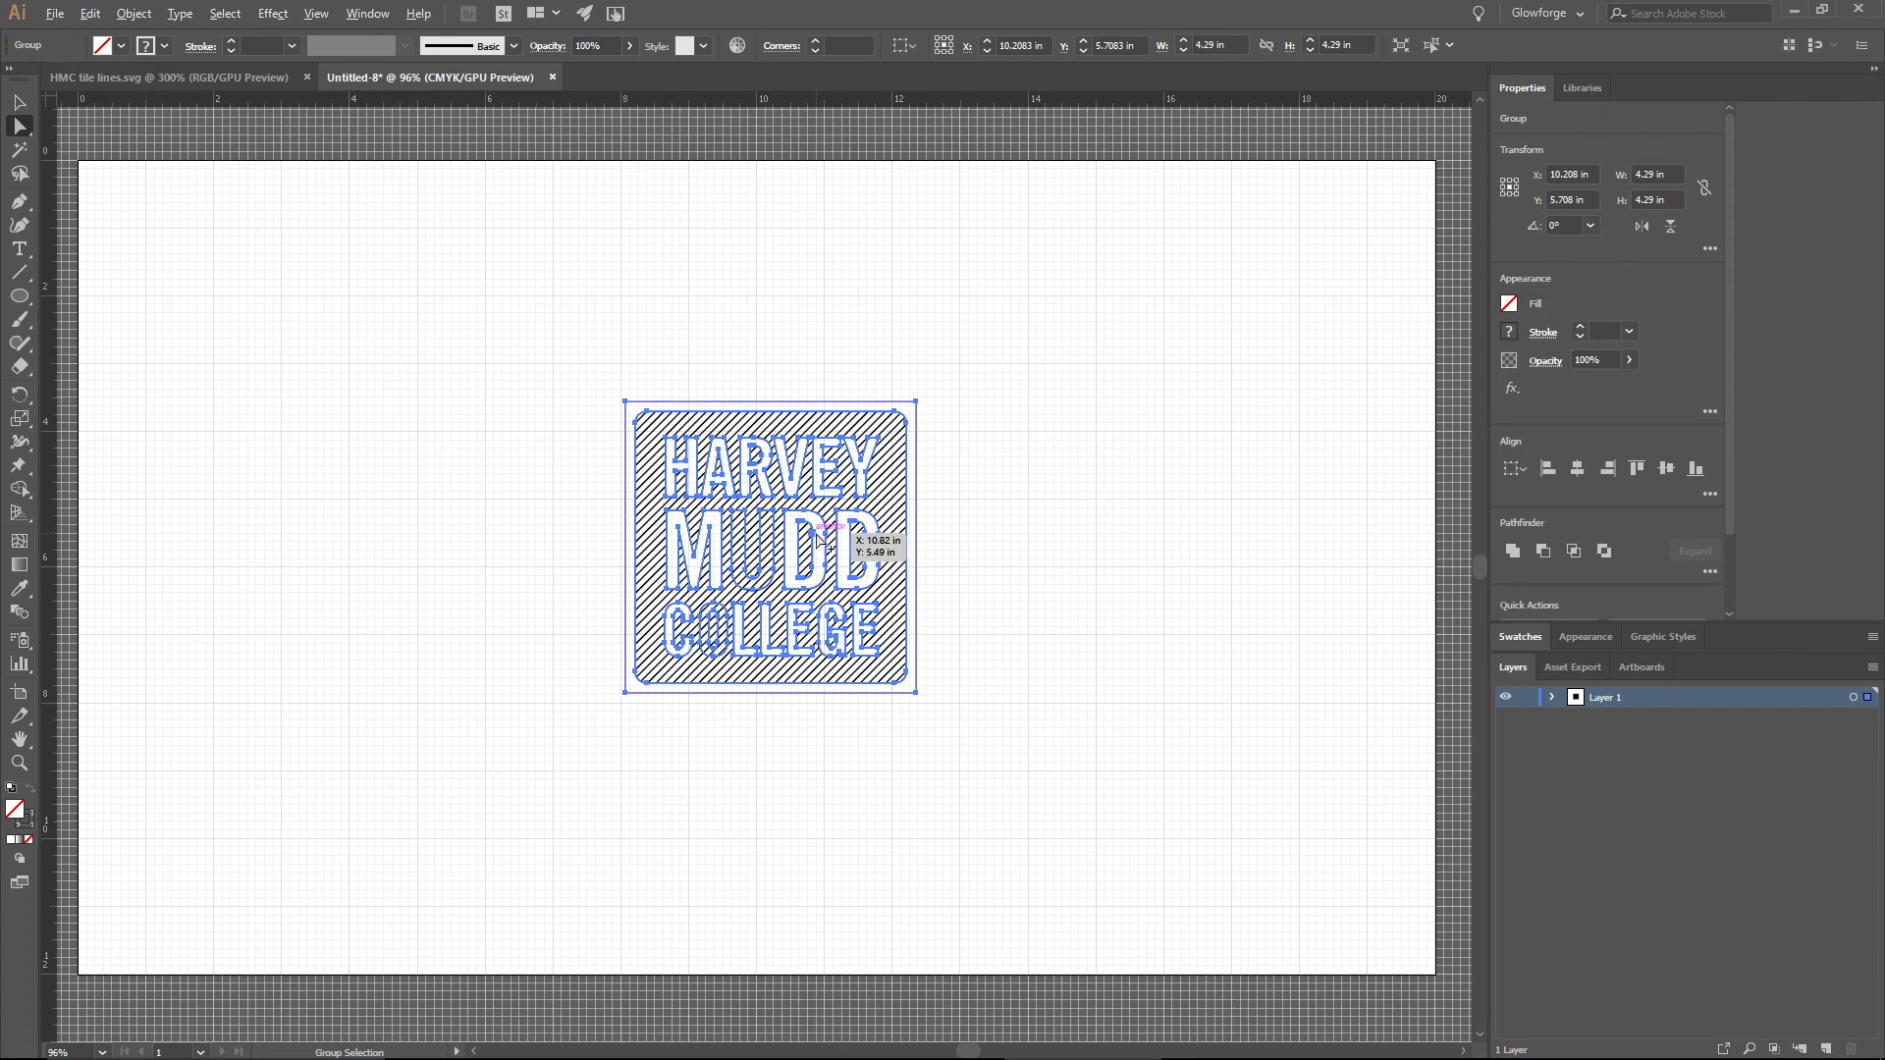
# - Expand Layer 1 and its group, hide the subgroup holding the outer square outline, and expand the subgroup with the tile design
pyautogui.scroll(3, 820, 540)
pyautogui.scroll(1, 820, 540)
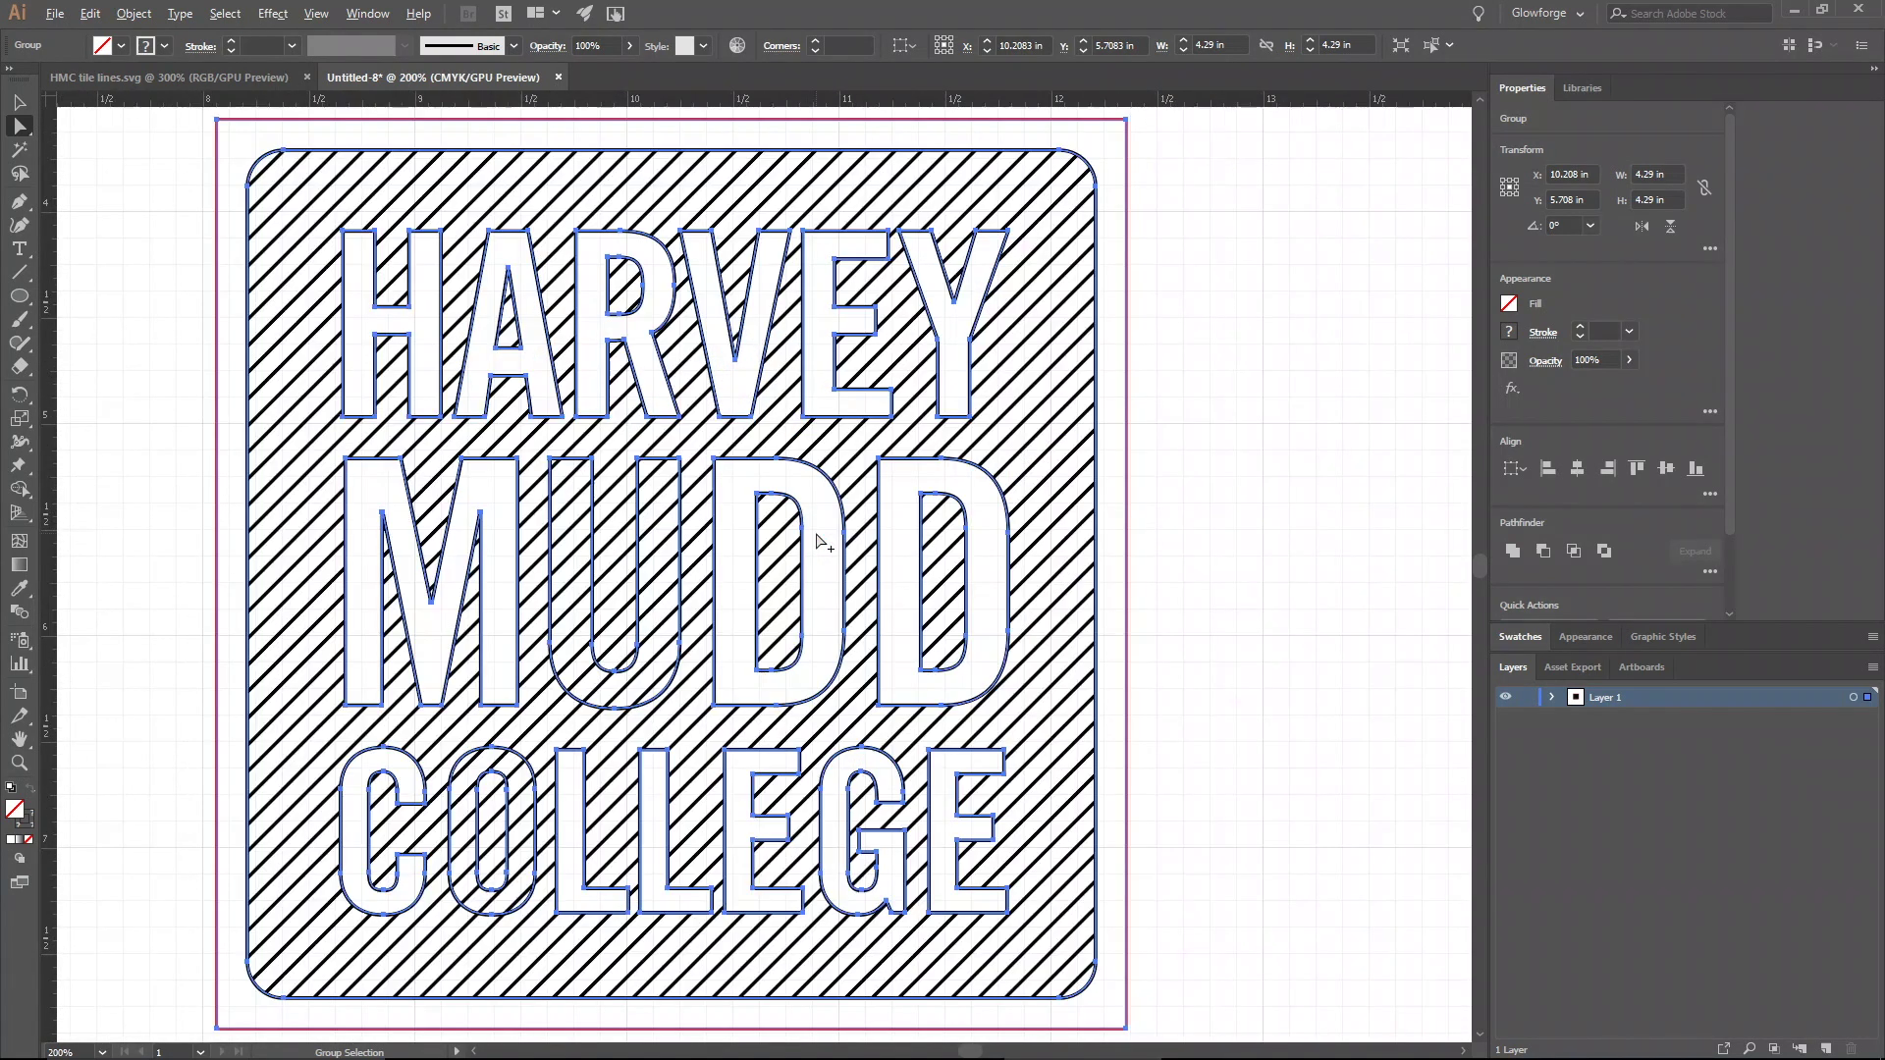
pyautogui.moveTo(707, 531); pyautogui.dragTo(815, 534)
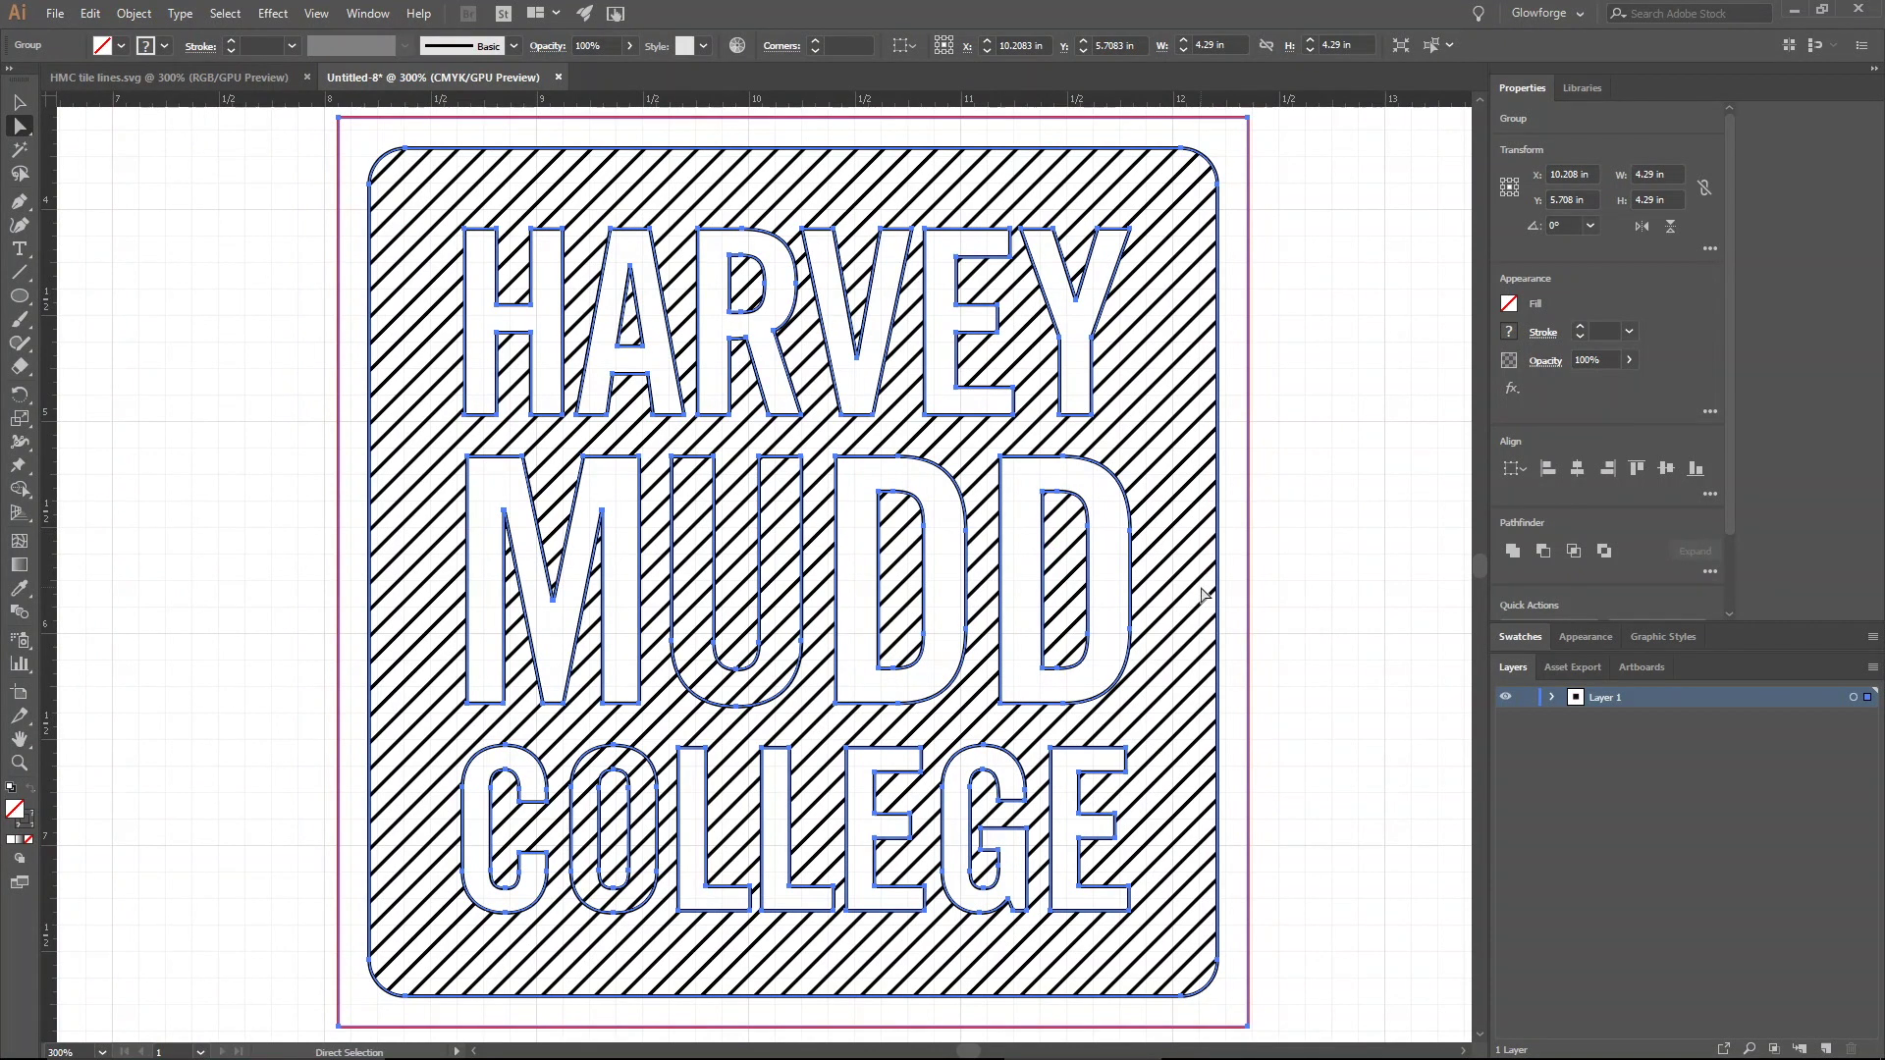
pyautogui.click(1550, 697)
pyautogui.click(1575, 718)
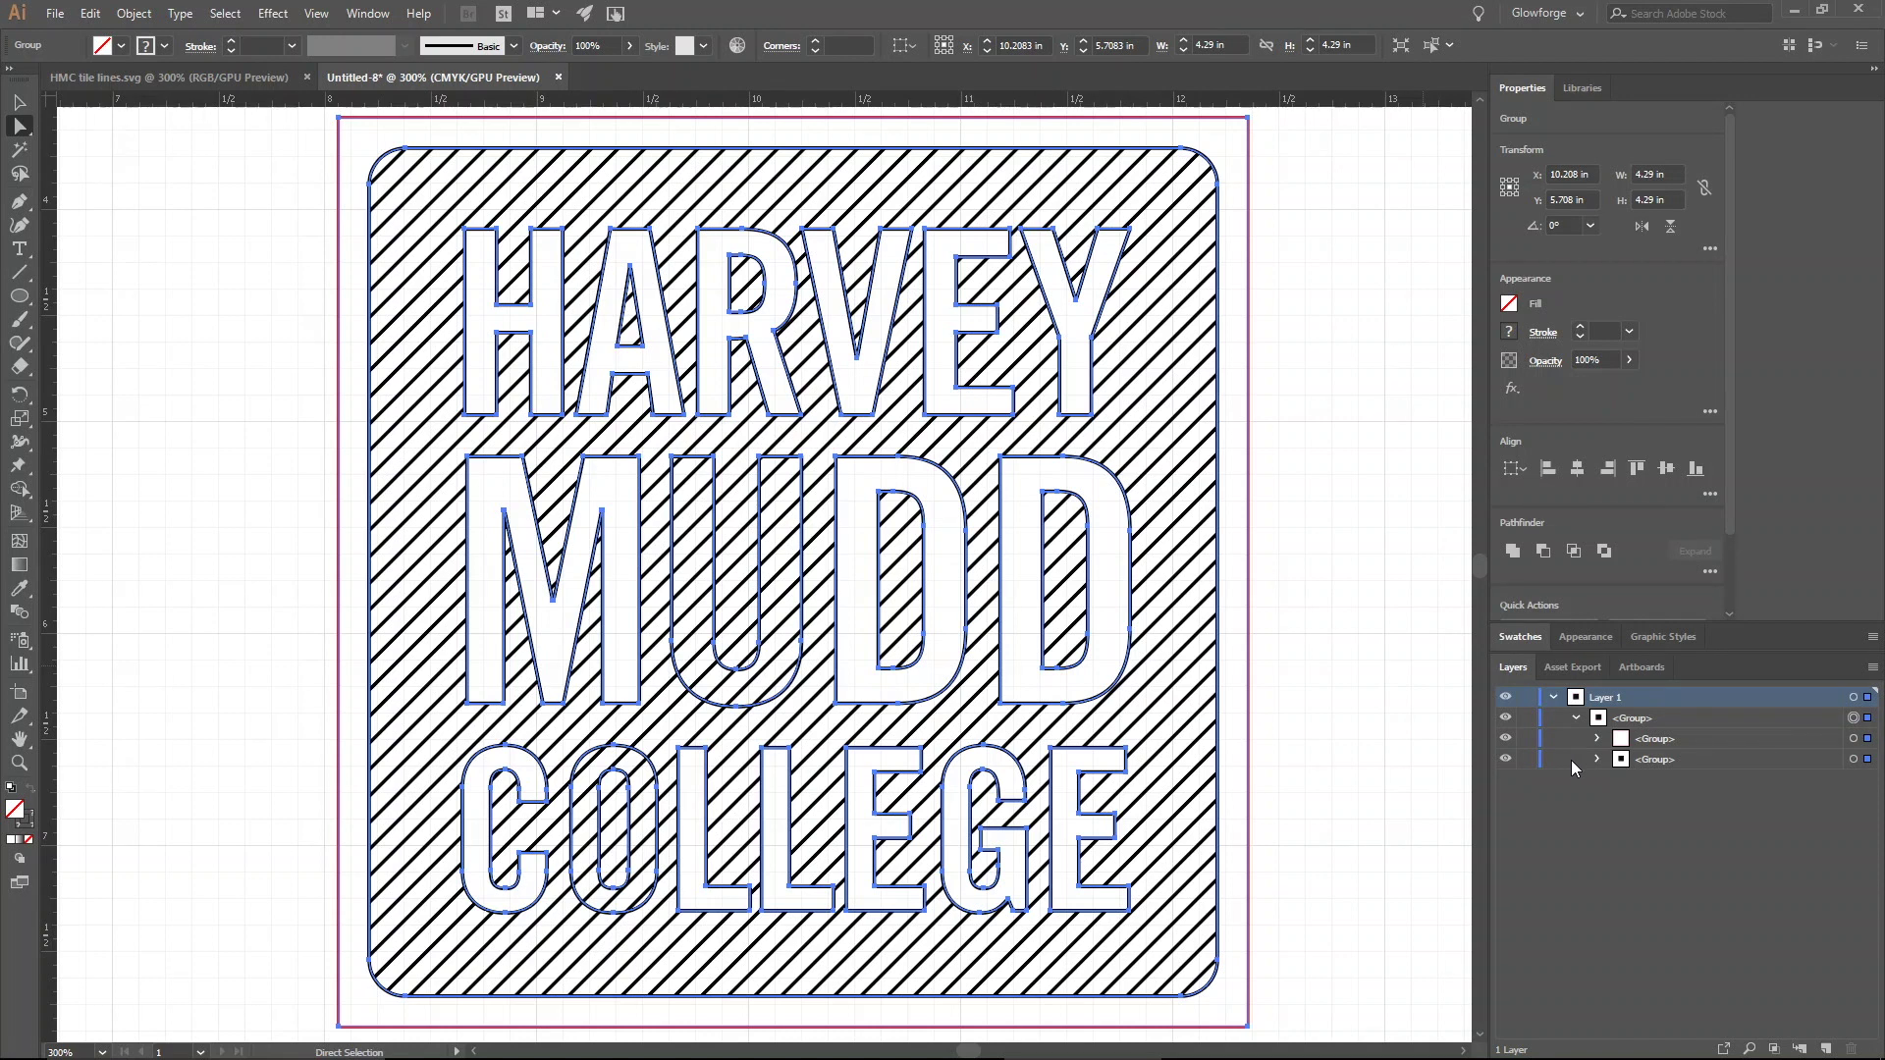
pyautogui.click(1578, 891)
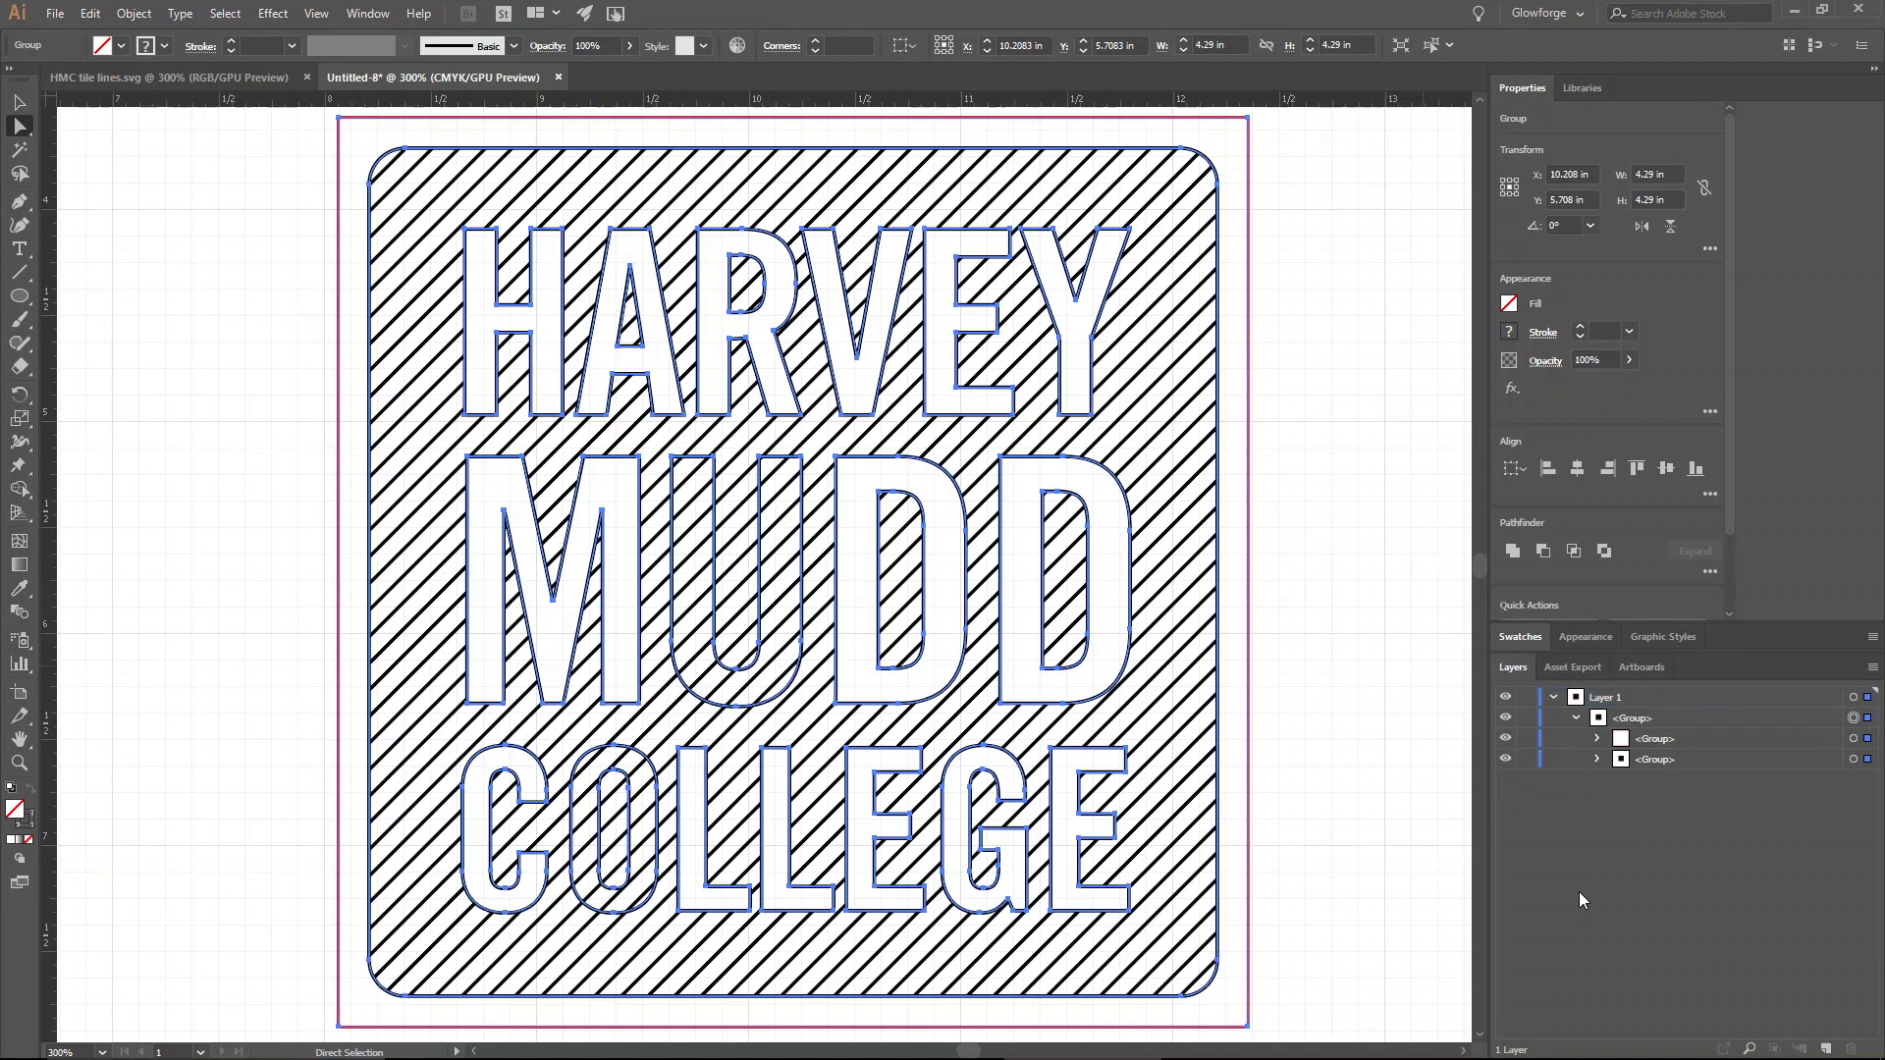
pyautogui.click(1506, 738)
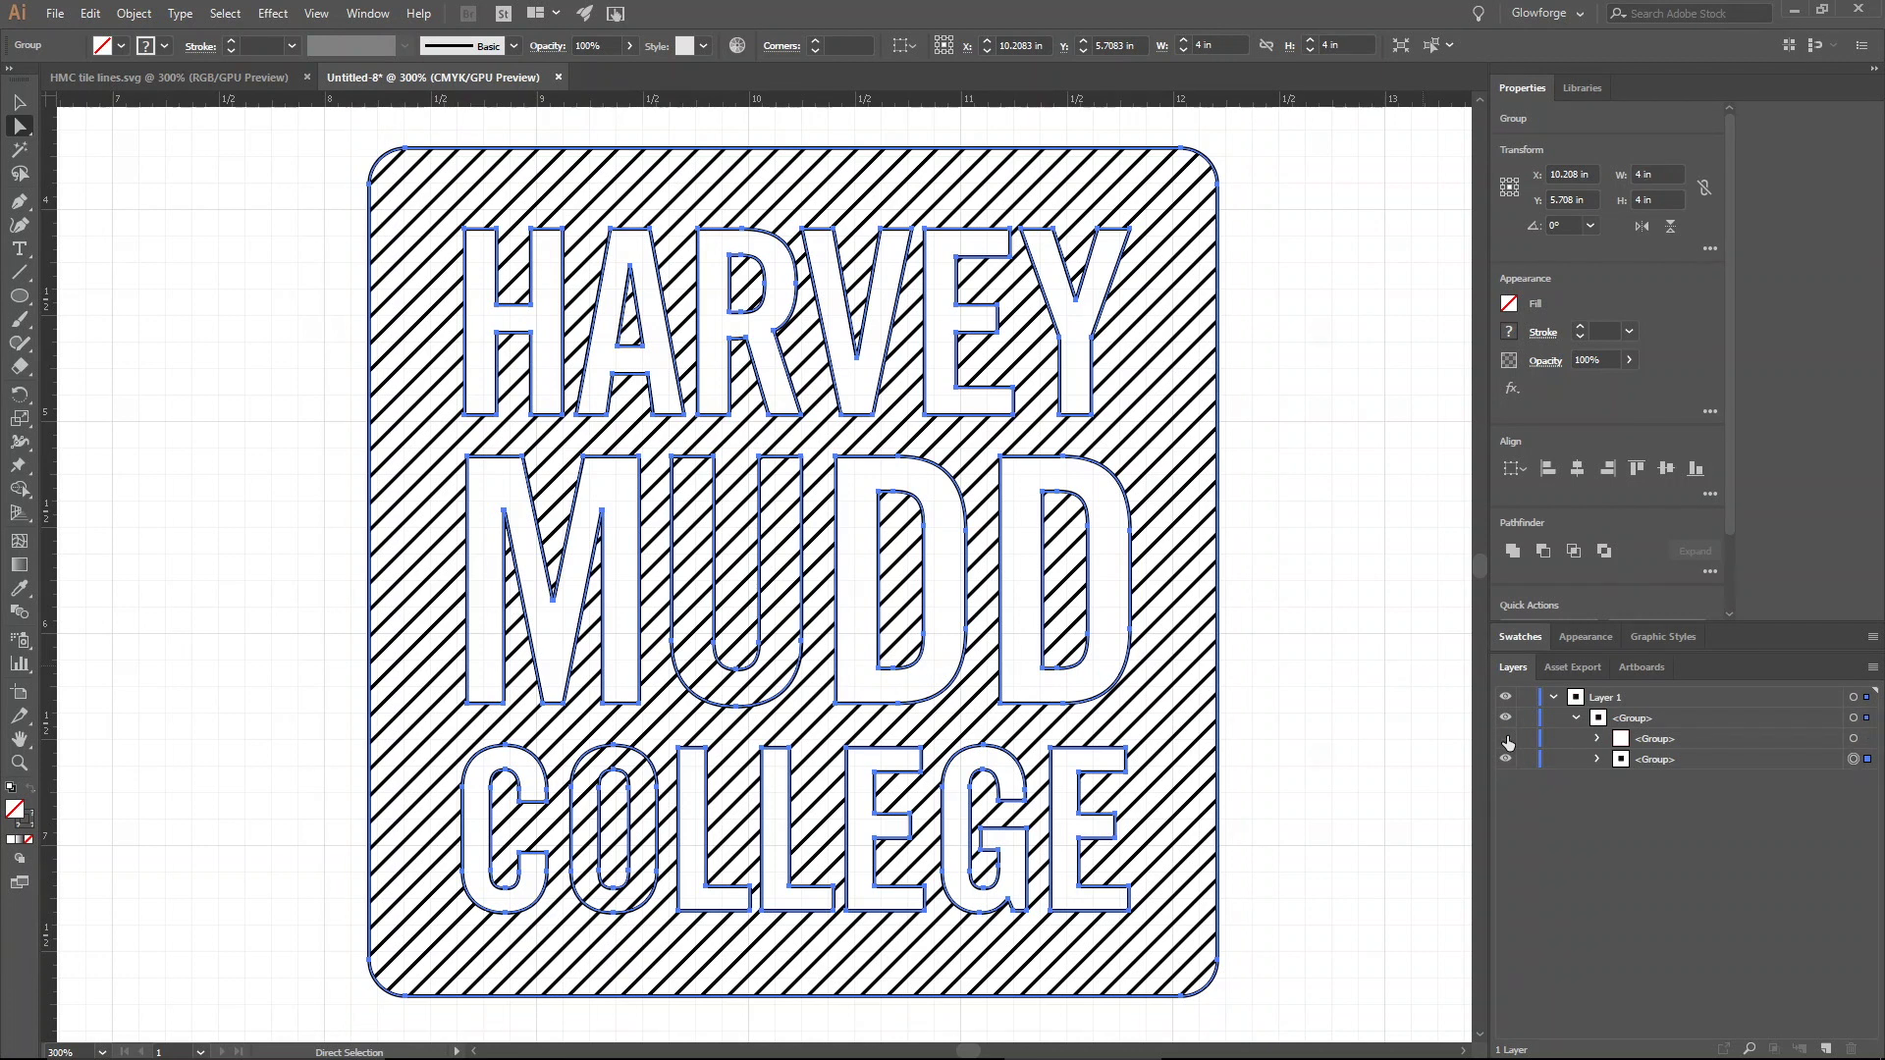
pyautogui.click(1596, 759)
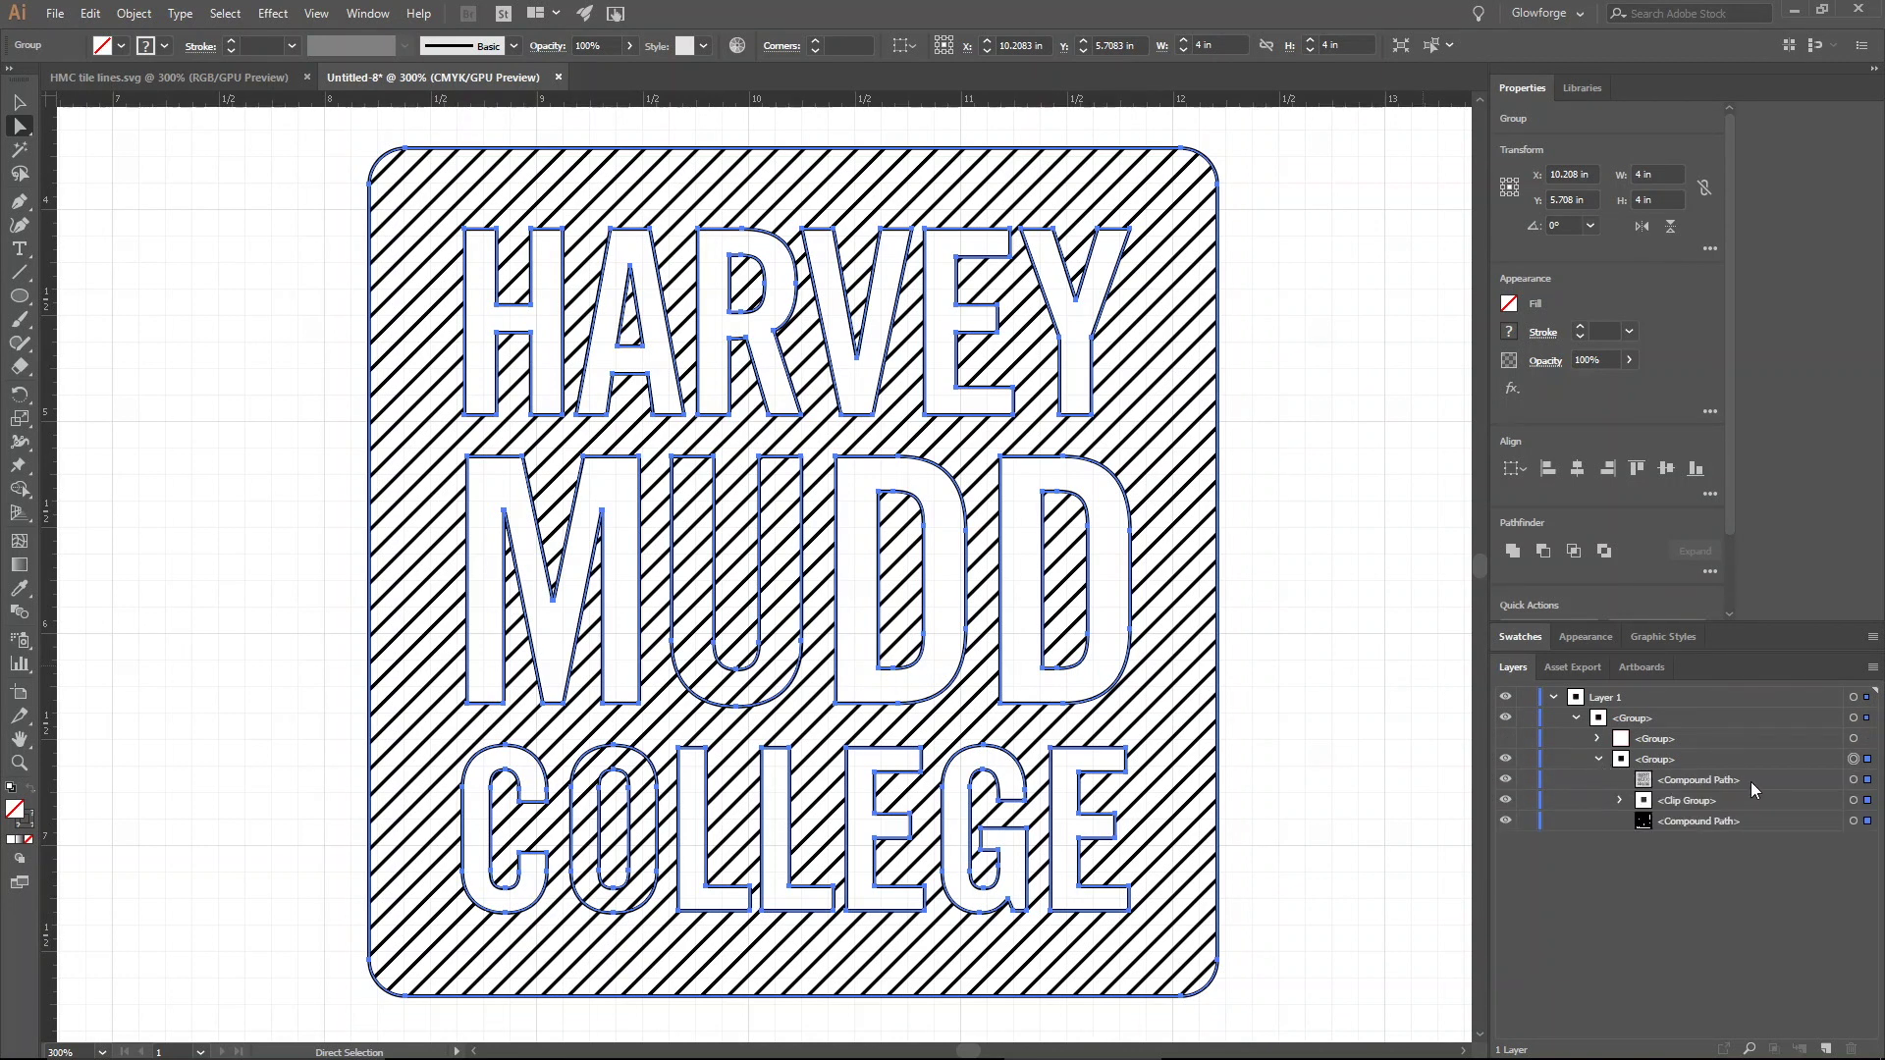
# - Delete the two compound paths listed directly above and below the clip group in the tile subgroup
pyautogui.click(1866, 782)
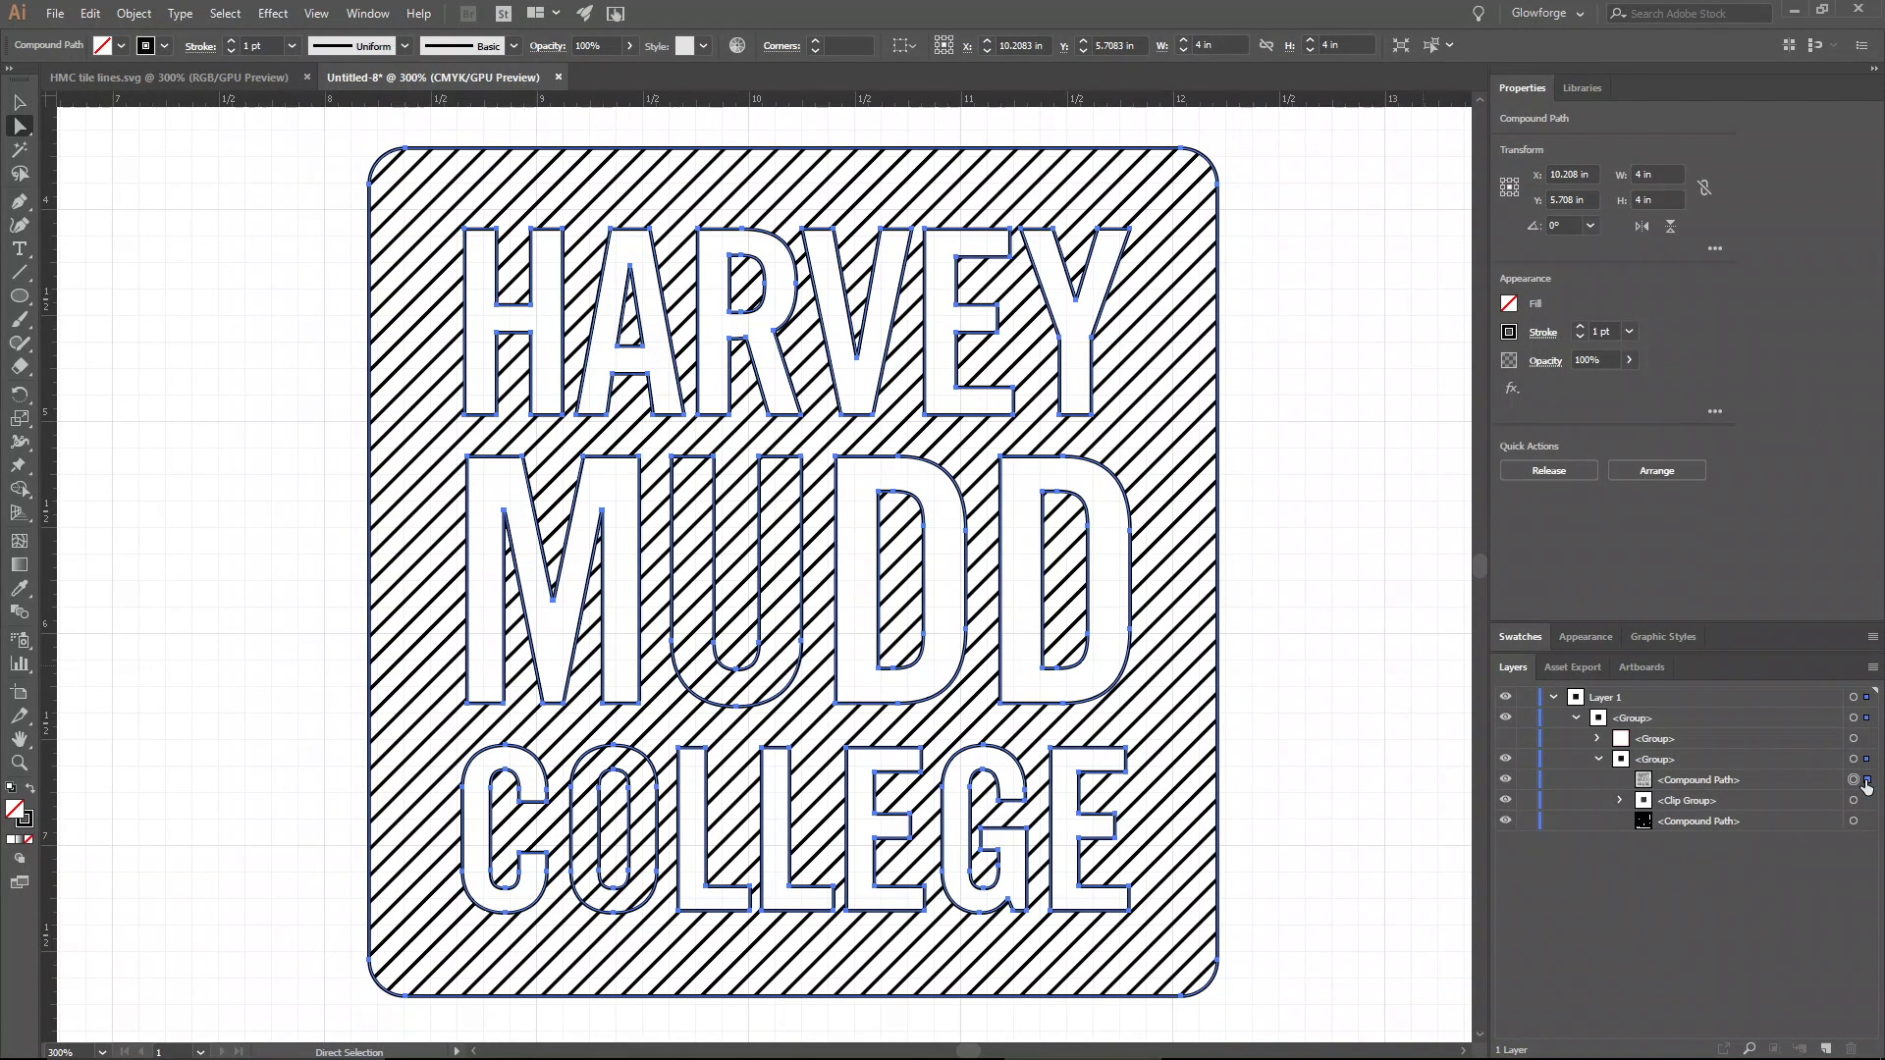
pyautogui.press('Delete')
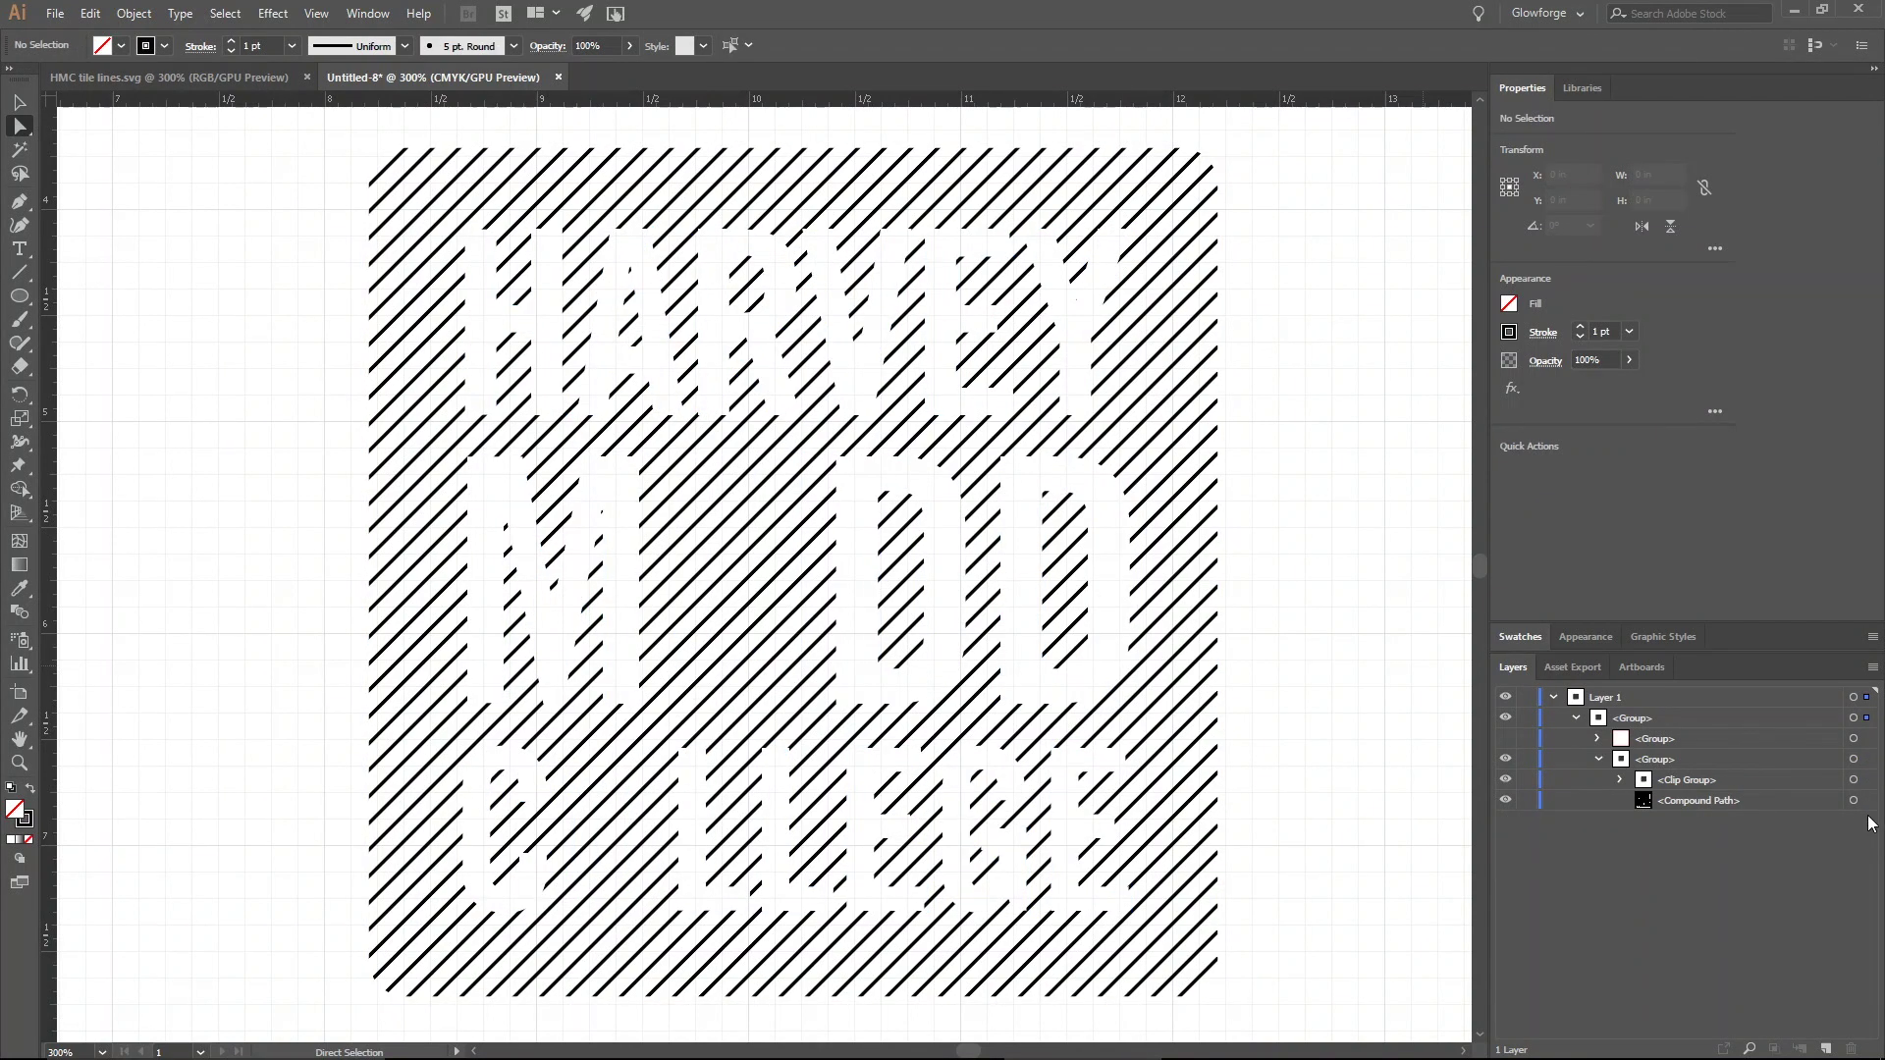
pyautogui.click(1867, 801)
pyautogui.press('Delete')
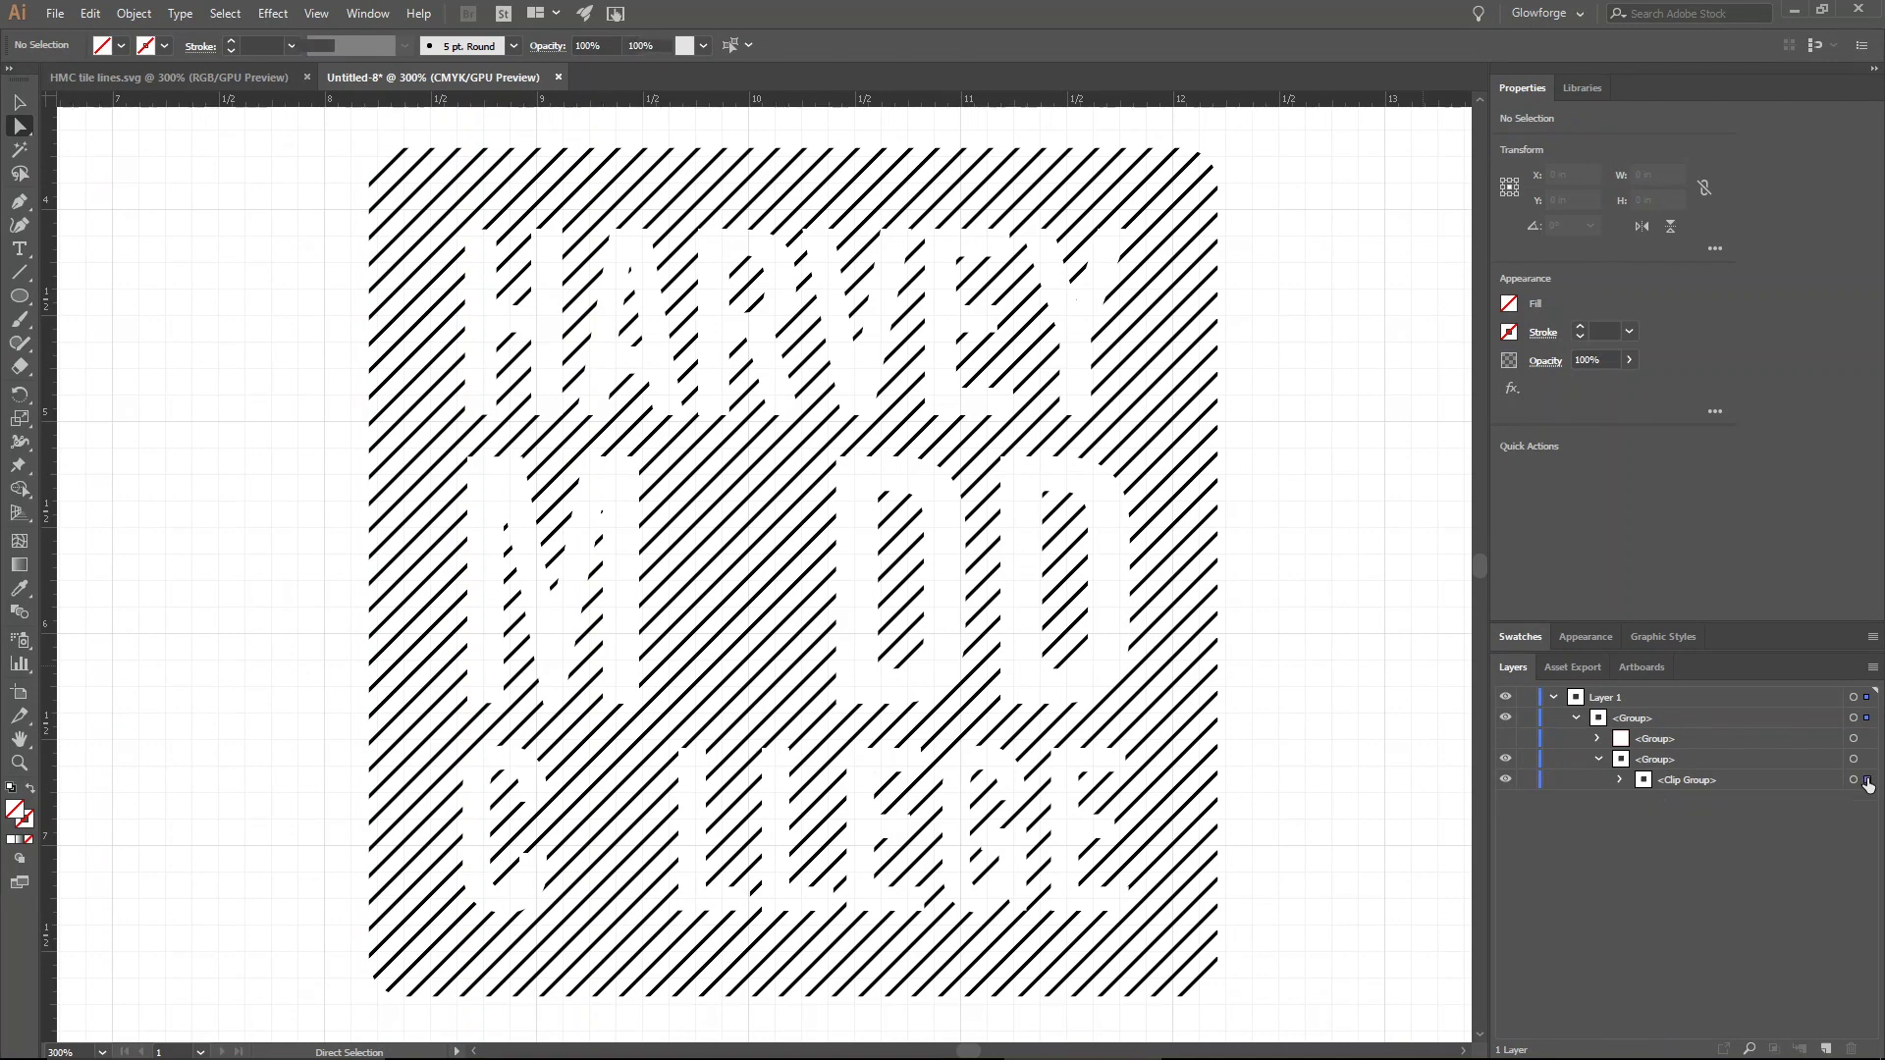
# - Release the clipping mask of the tile subgroup so the hatch lines and lettering outline become separate objects
pyautogui.click(1853, 759)
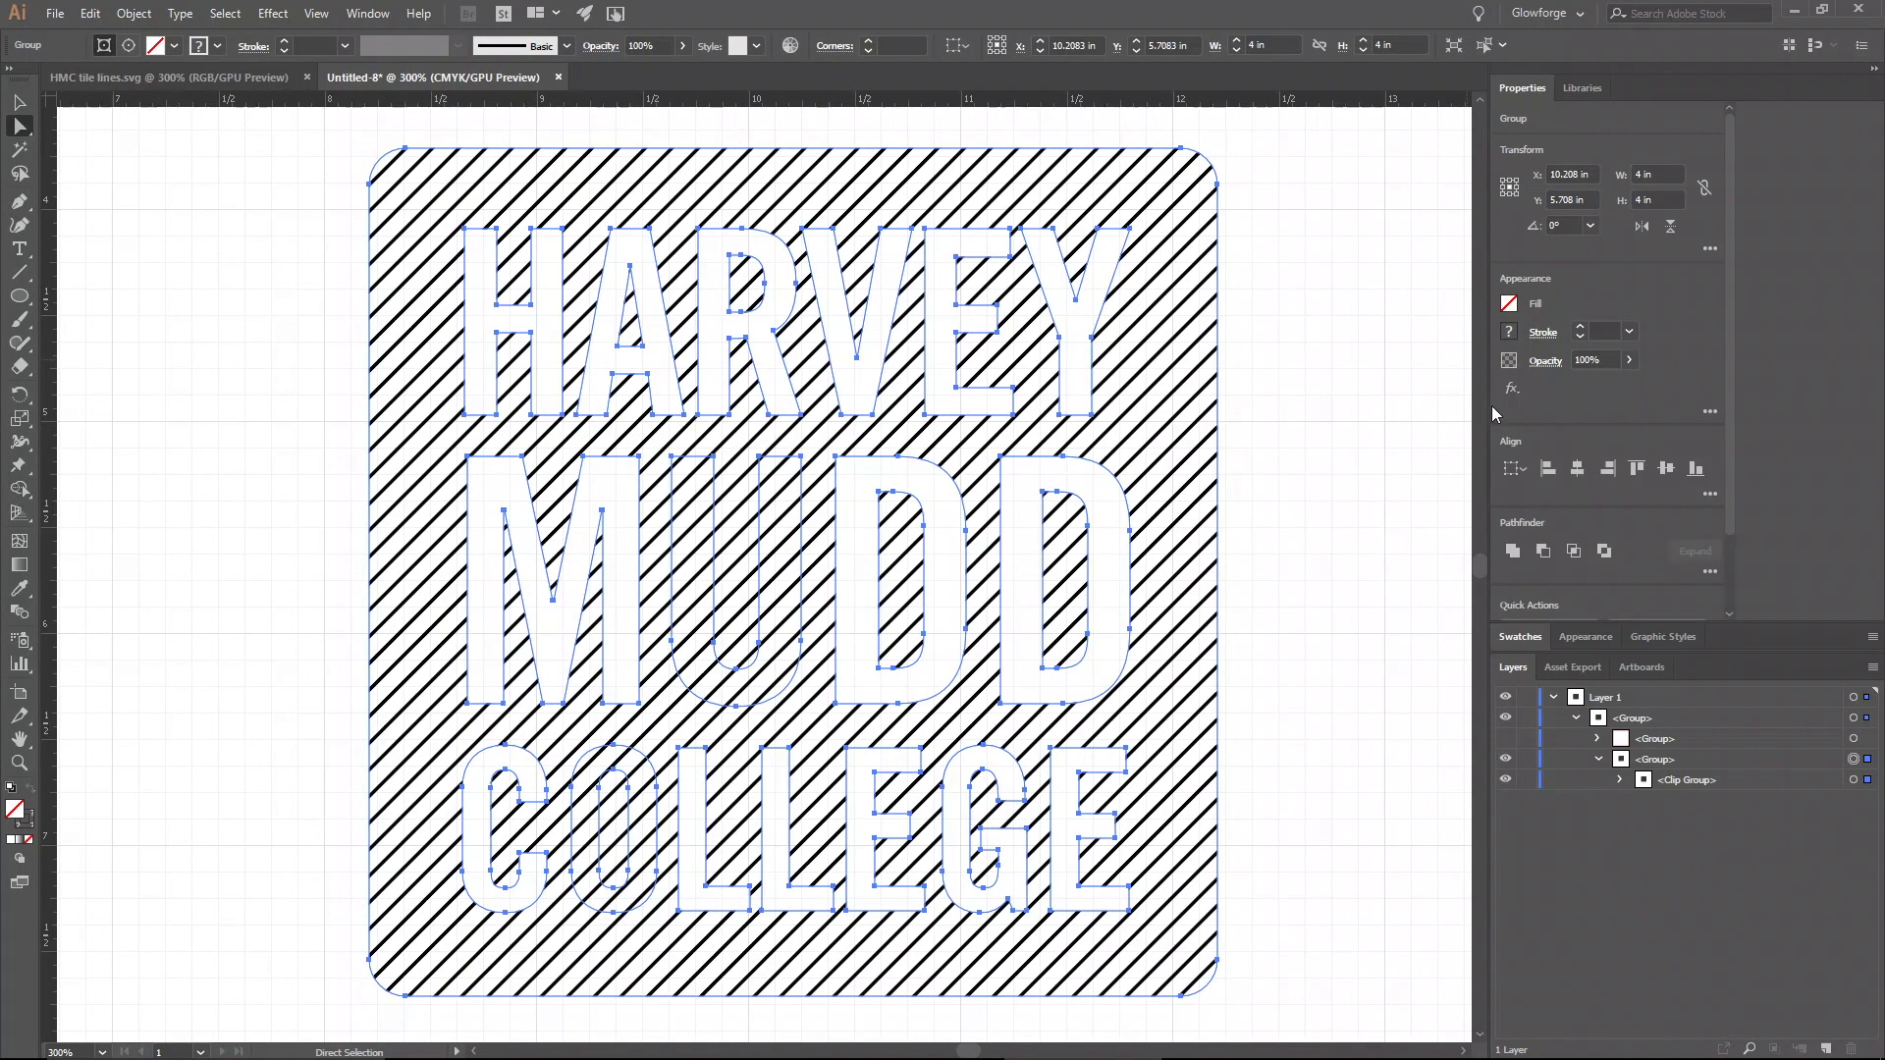
pyautogui.scroll(-2, 1600, 397)
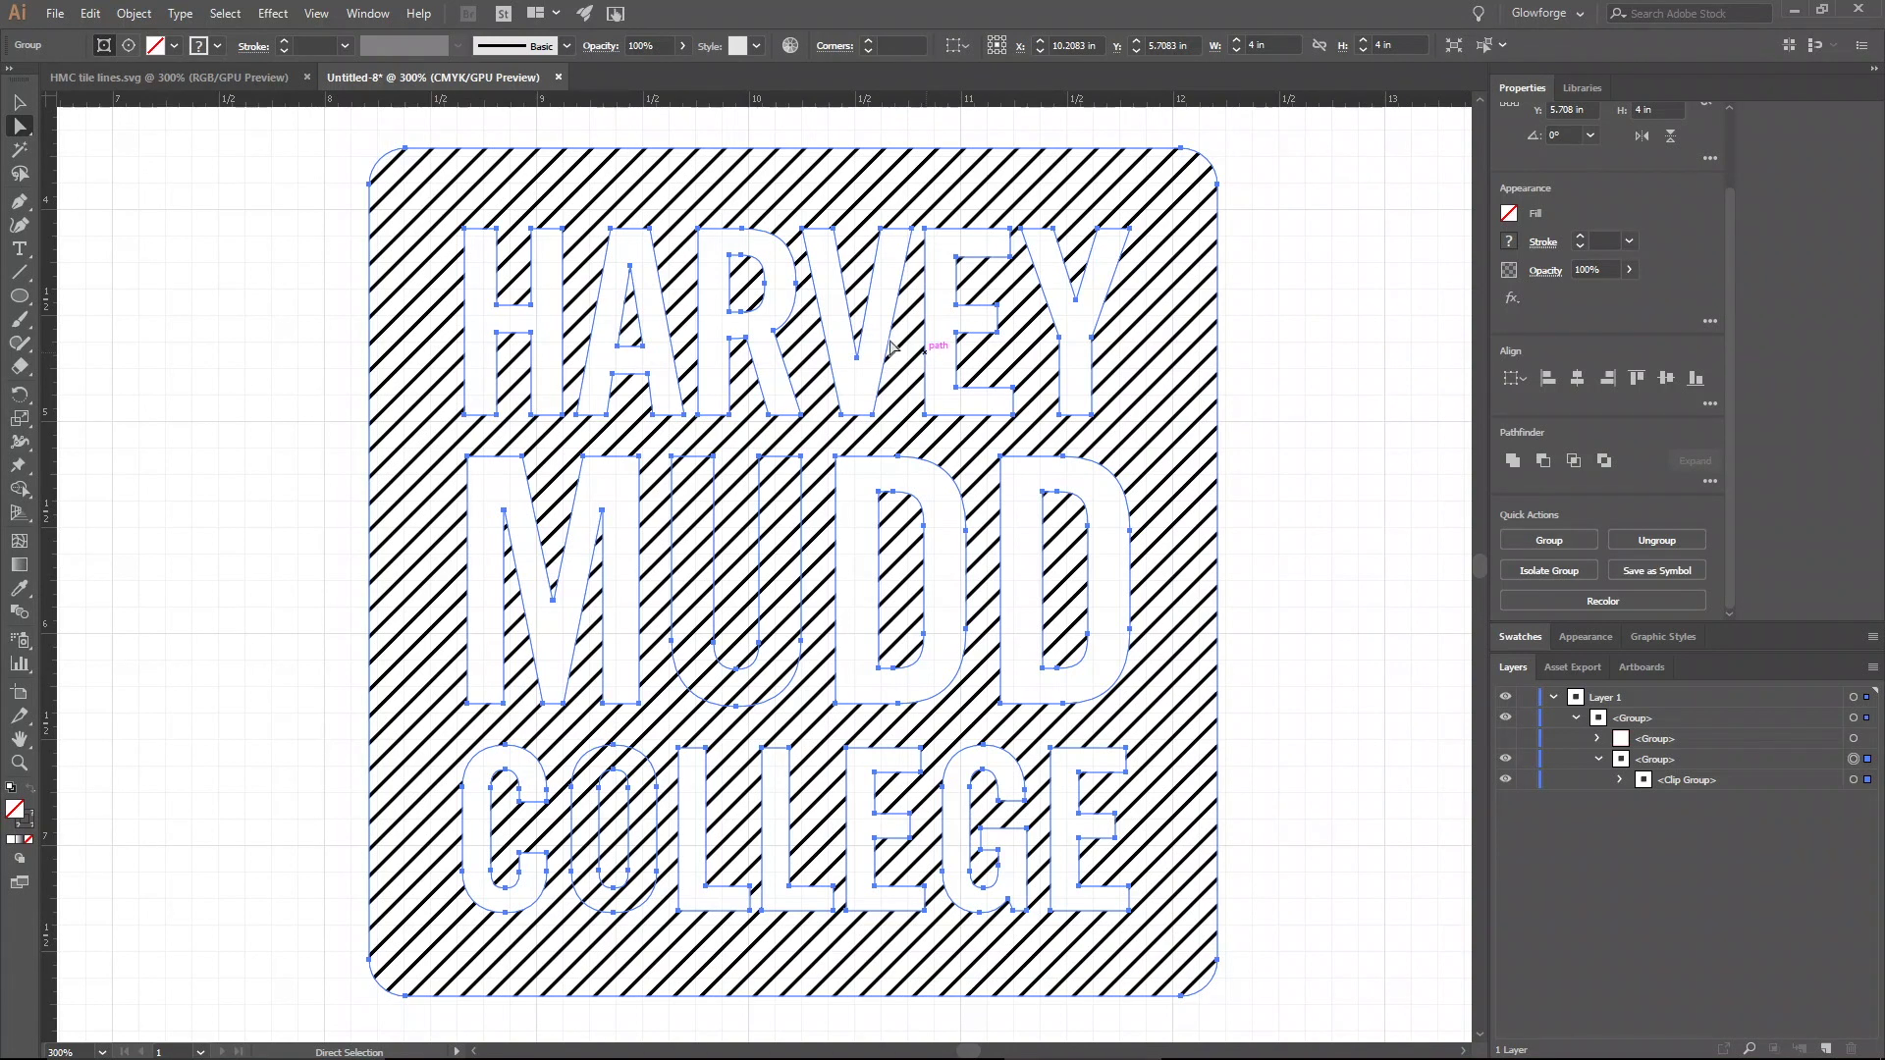
pyautogui.click(135, 13)
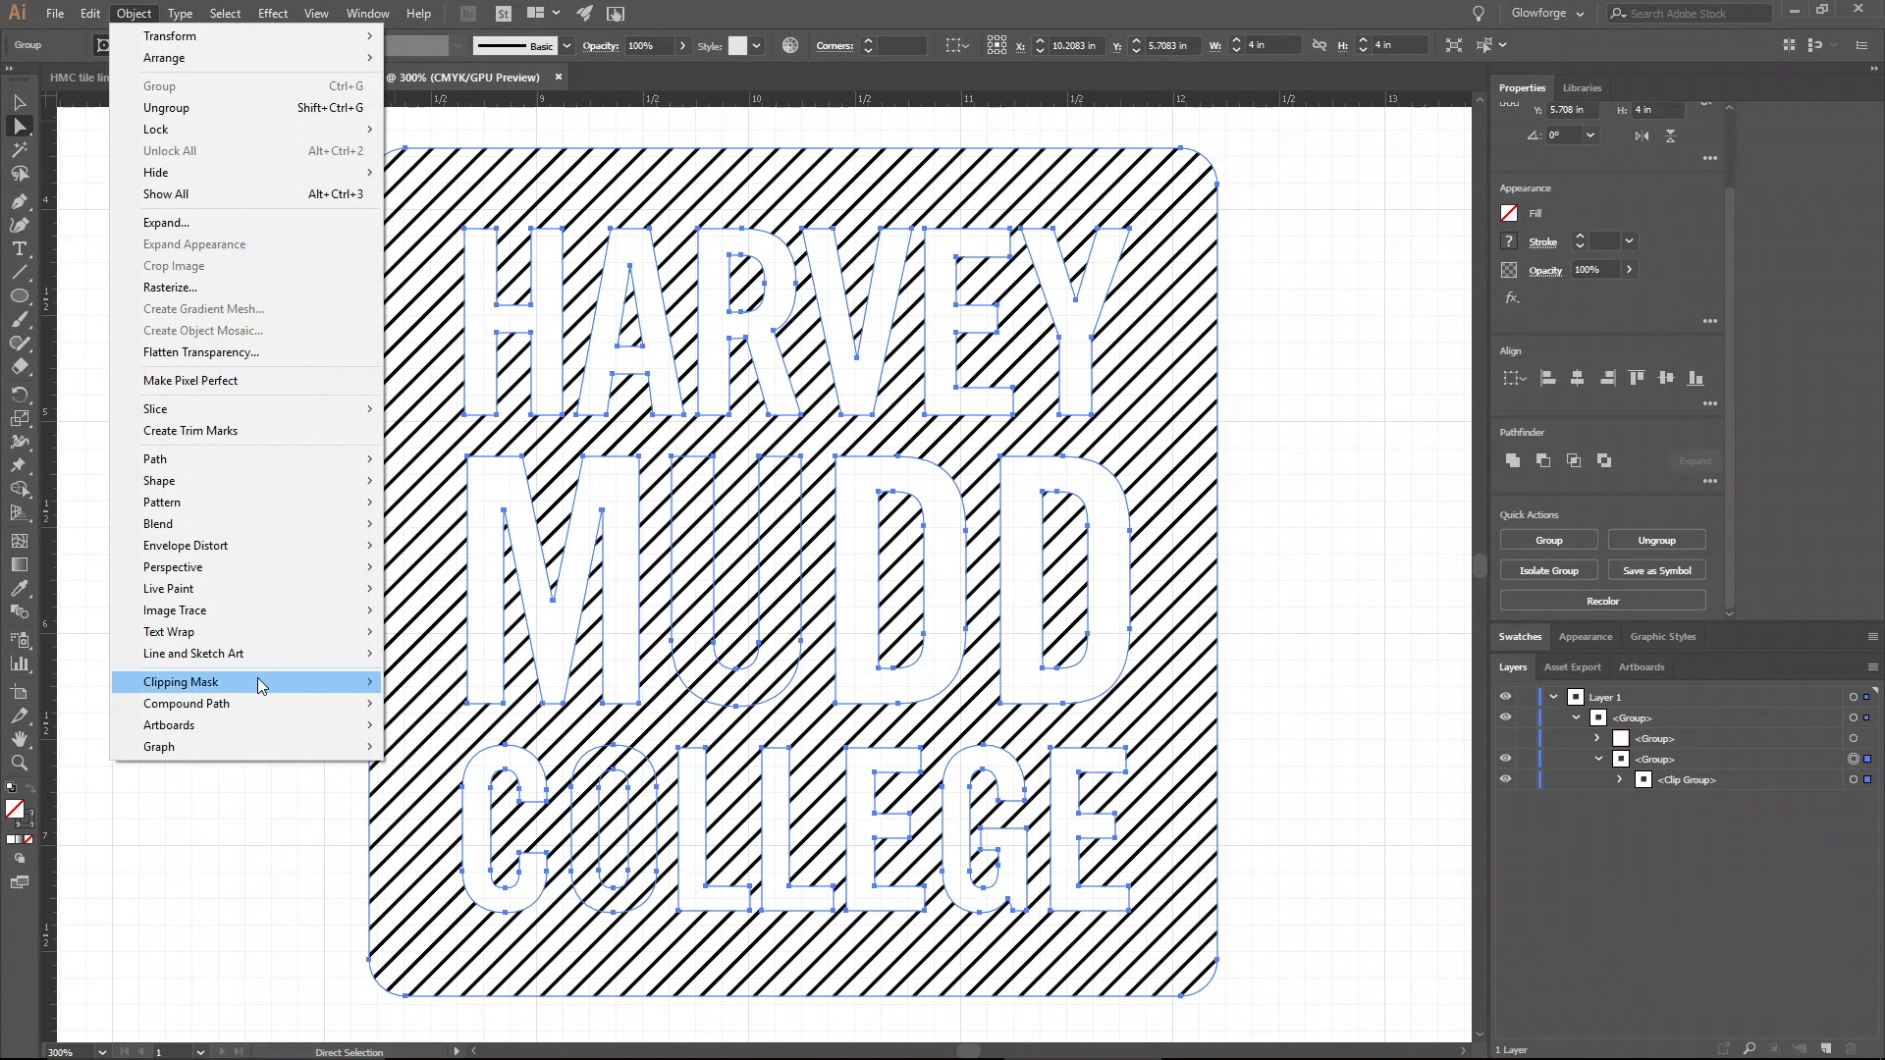
pyautogui.moveTo(255, 684)
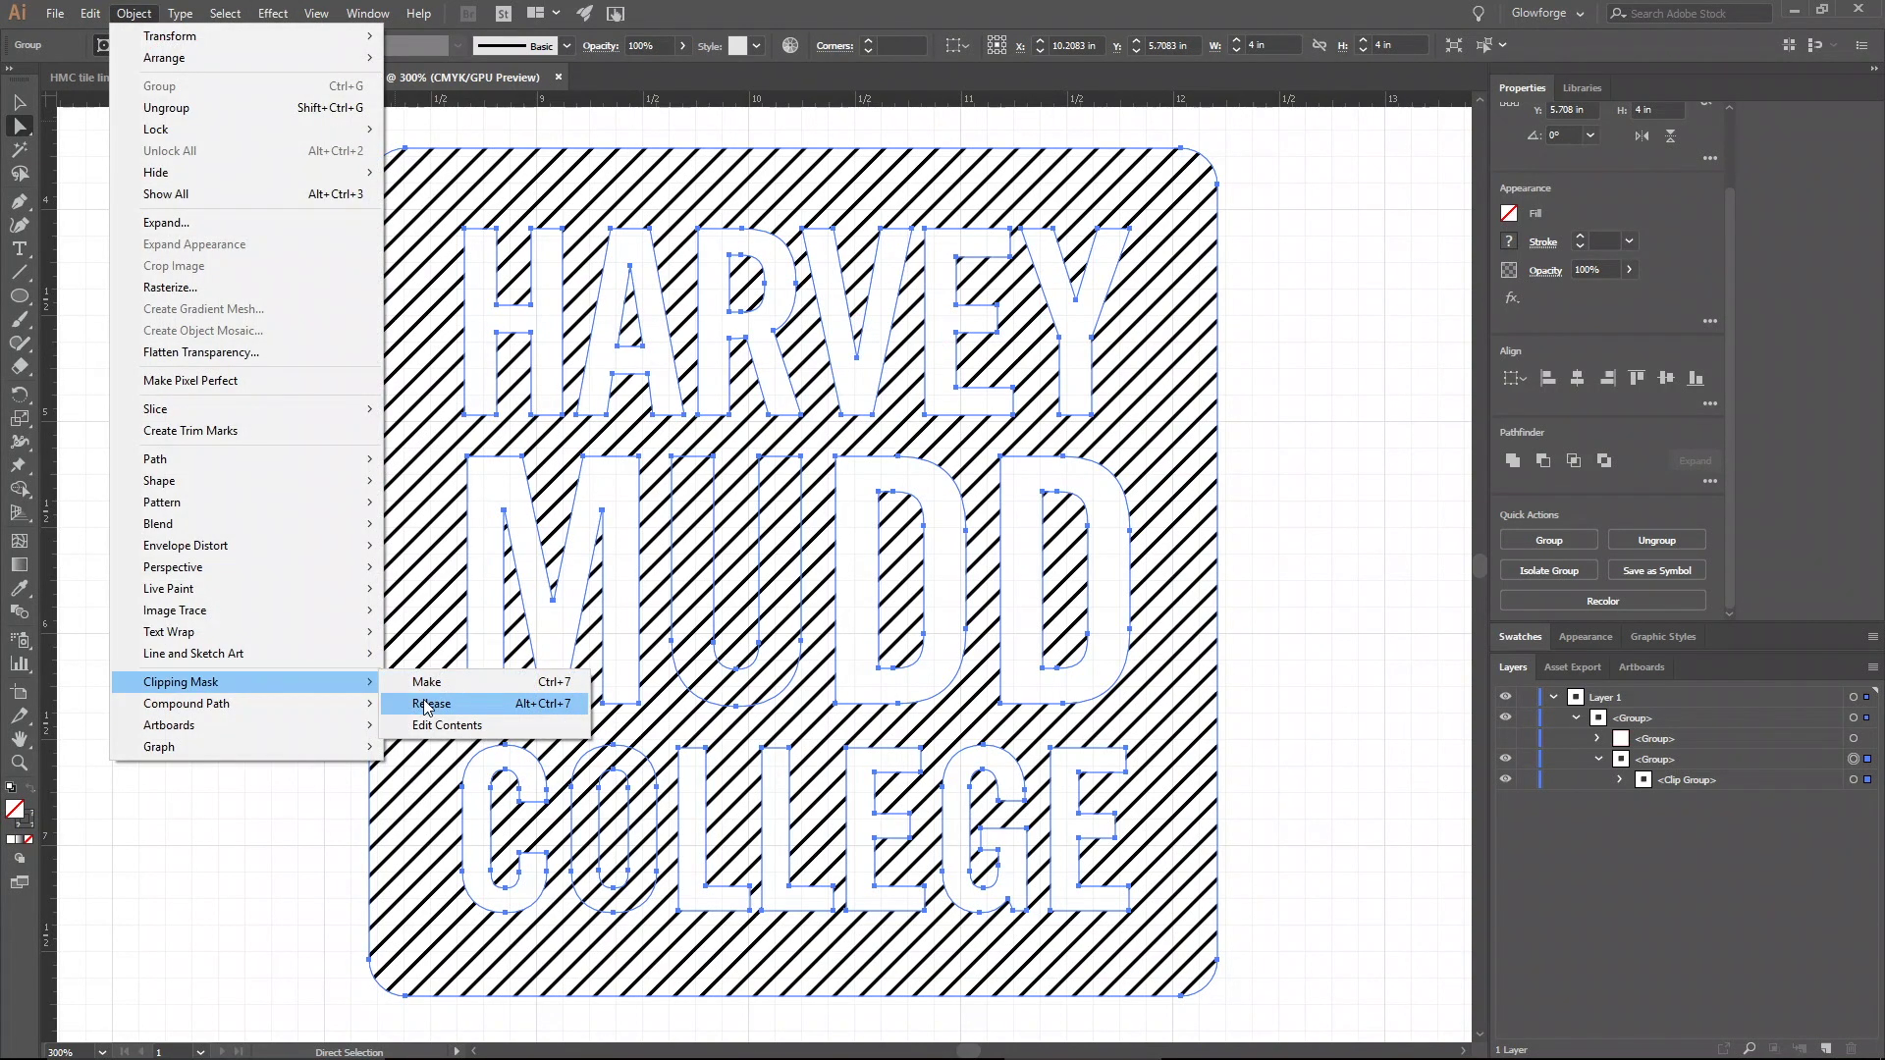
pyautogui.click(423, 705)
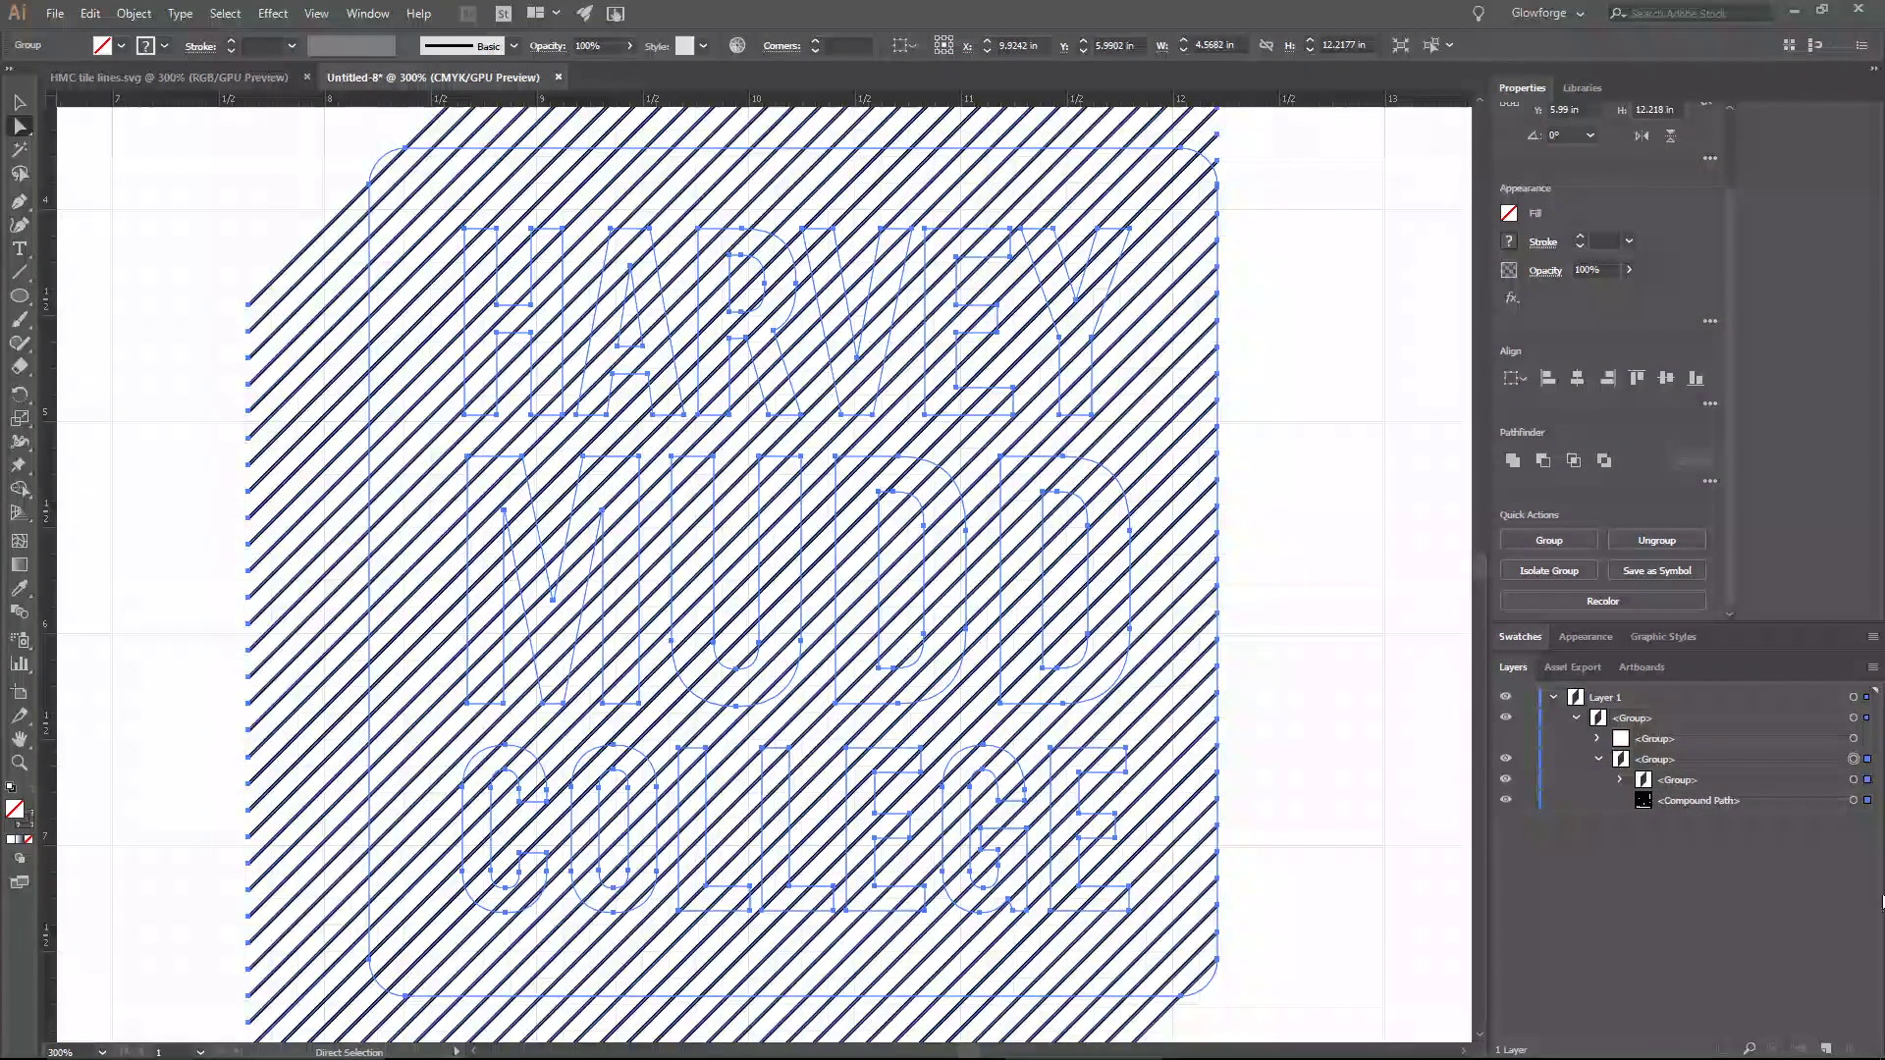
# - Apply a 1 Black stroke to the lettering compound path that served as the clipping mask
pyautogui.click(1868, 800)
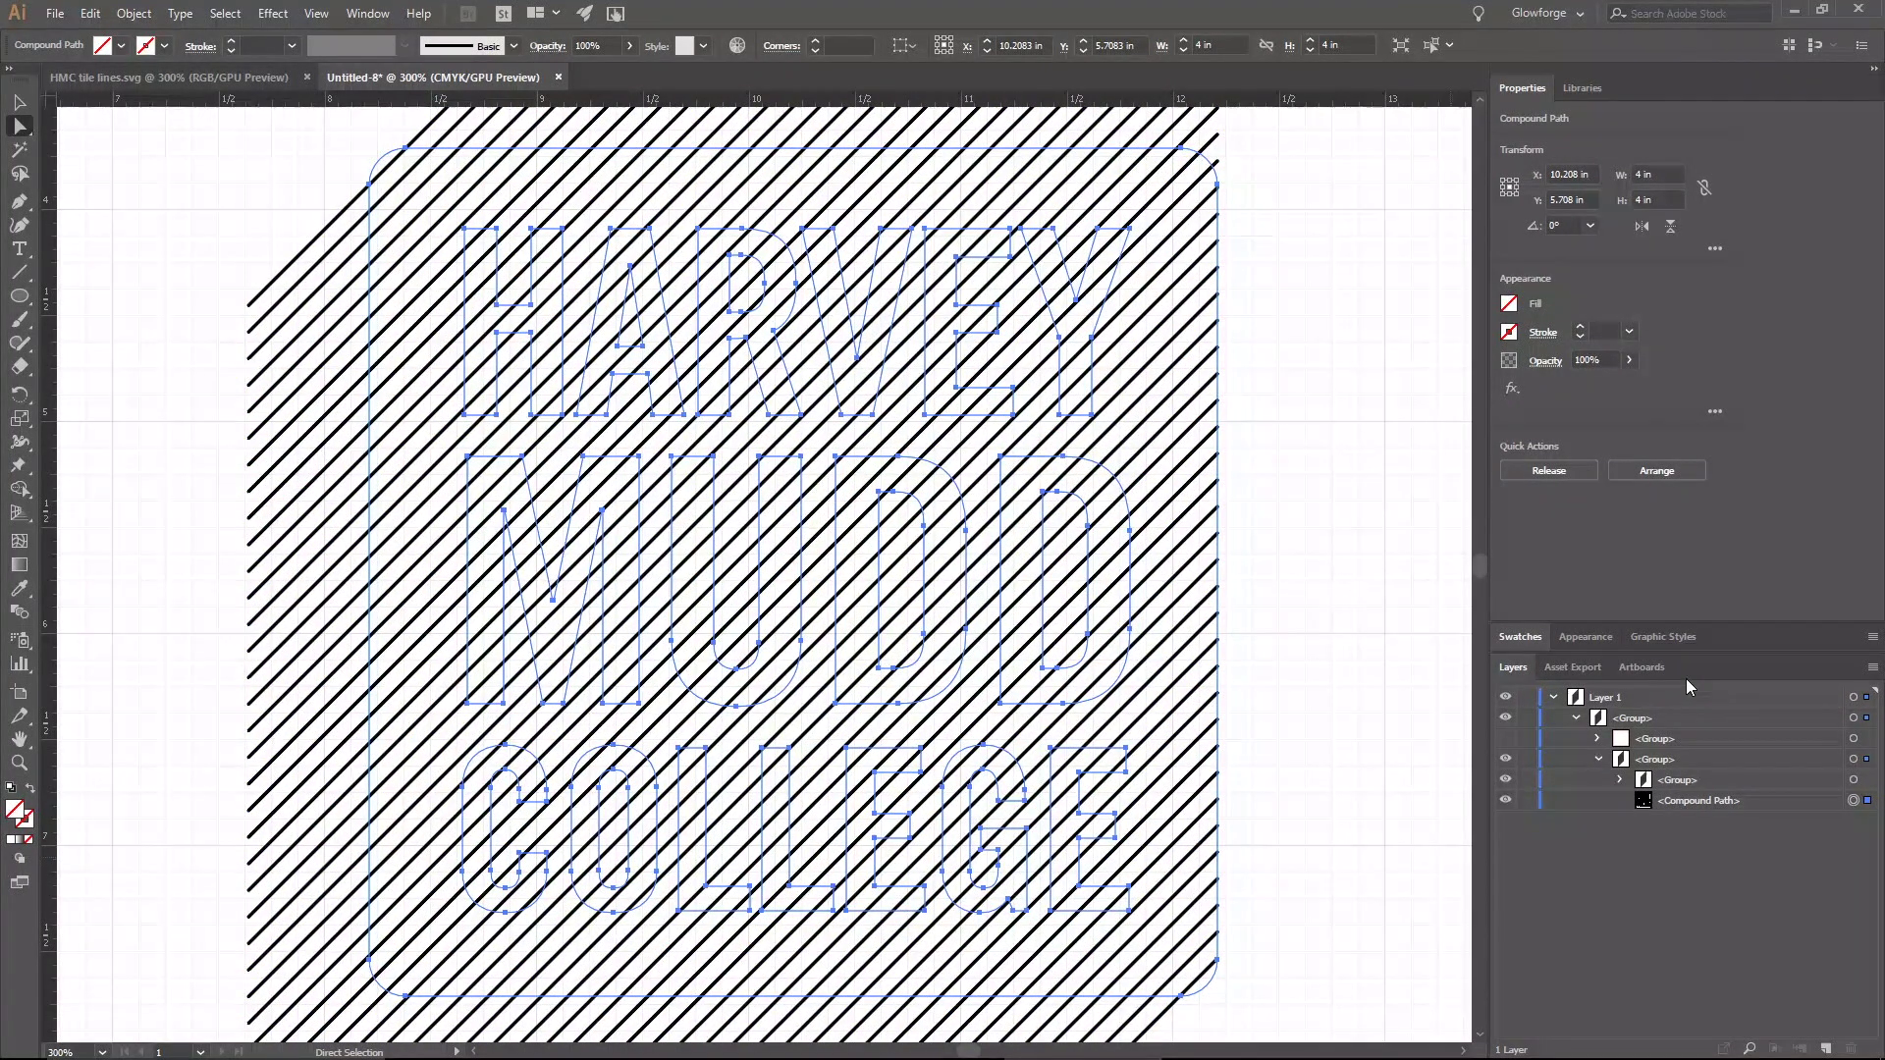
pyautogui.click(1509, 332)
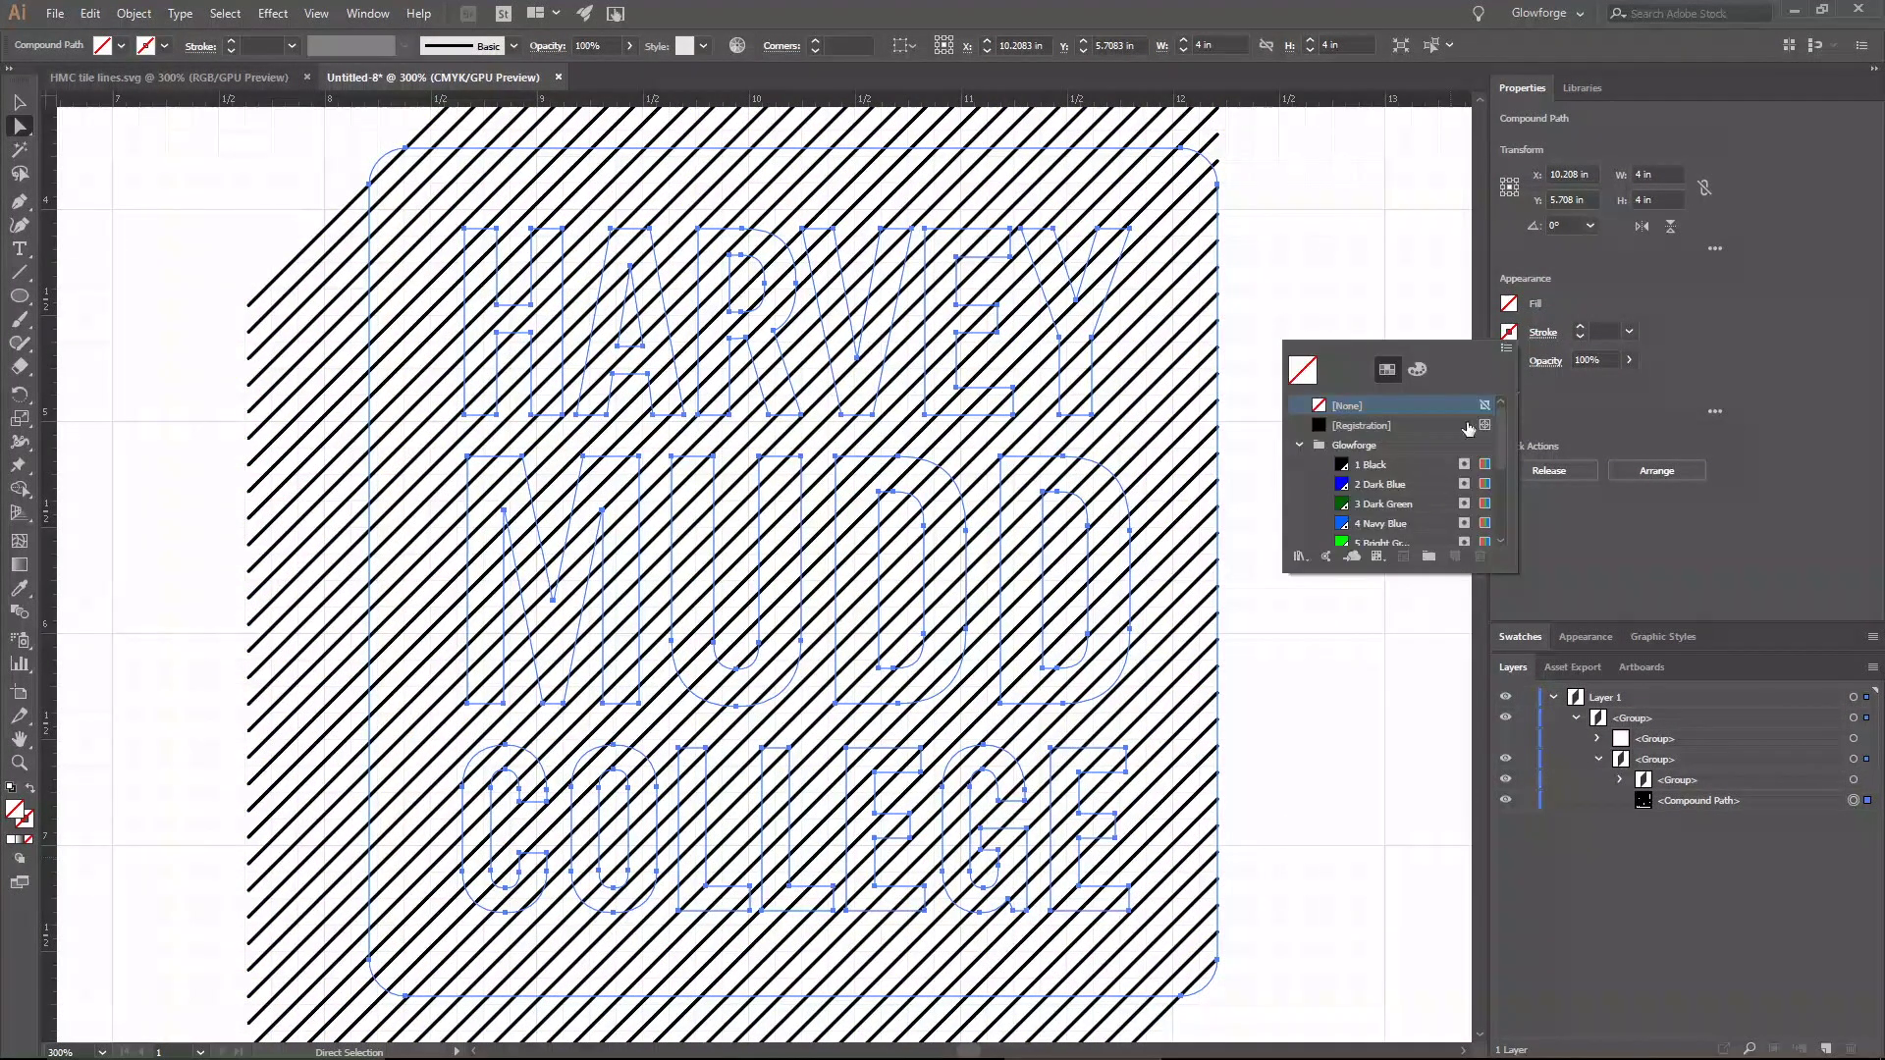
pyautogui.click(1409, 472)
# - Test the lettering compound path with a 3 Dark Green fill, and set its fill back to None
pyautogui.click(1509, 304)
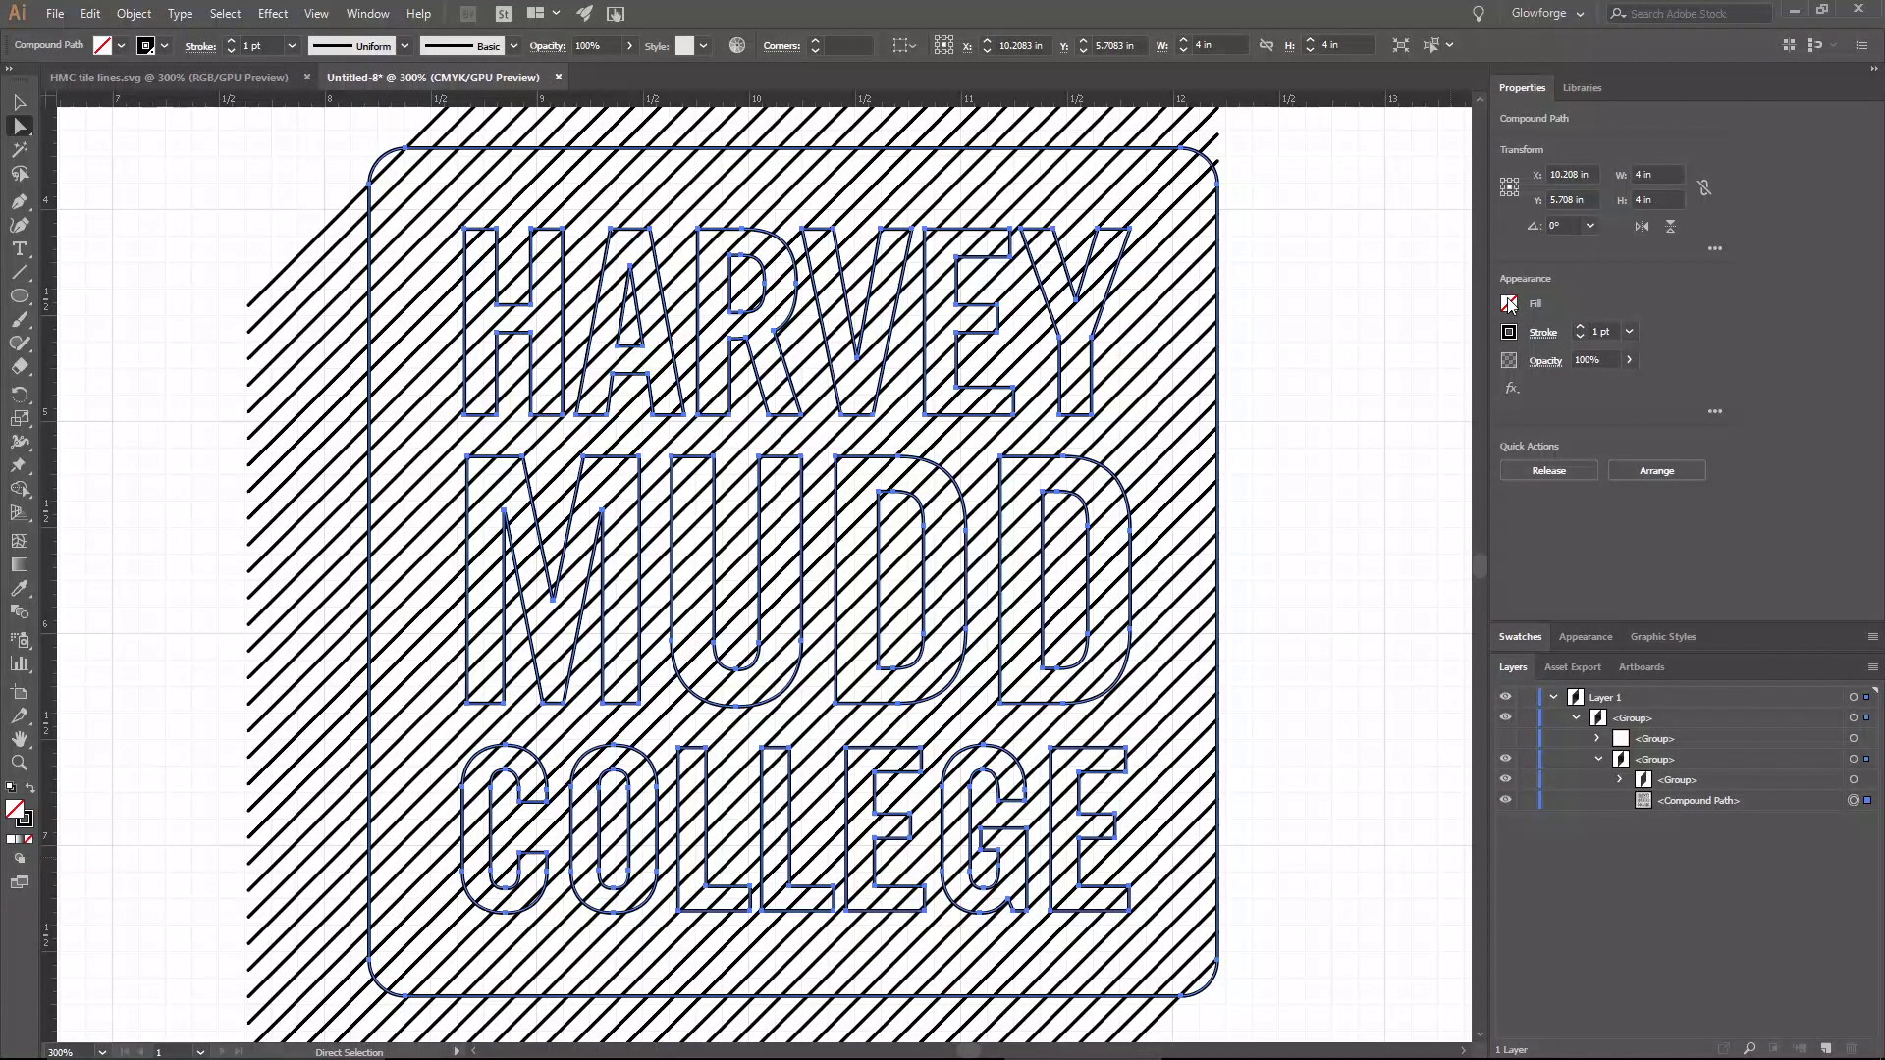
pyautogui.click(1509, 304)
pyautogui.click(1374, 475)
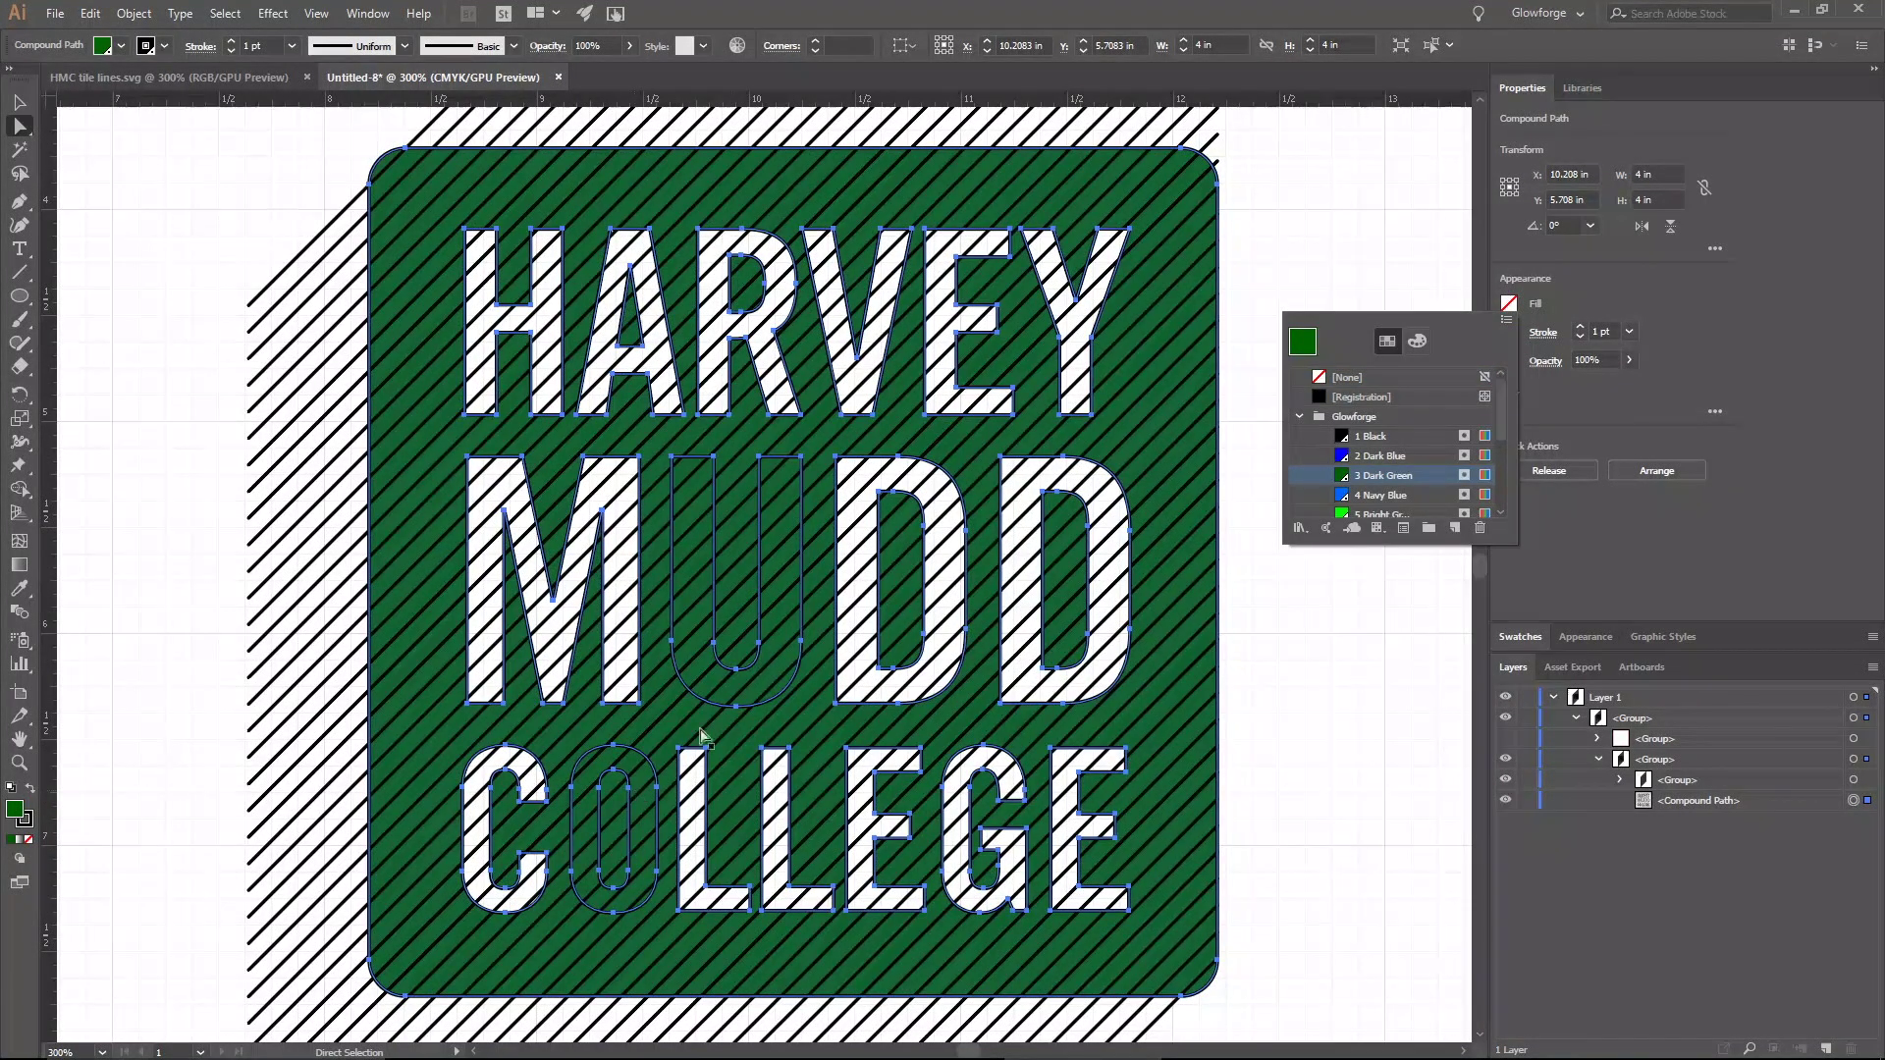
pyautogui.click(1354, 378)
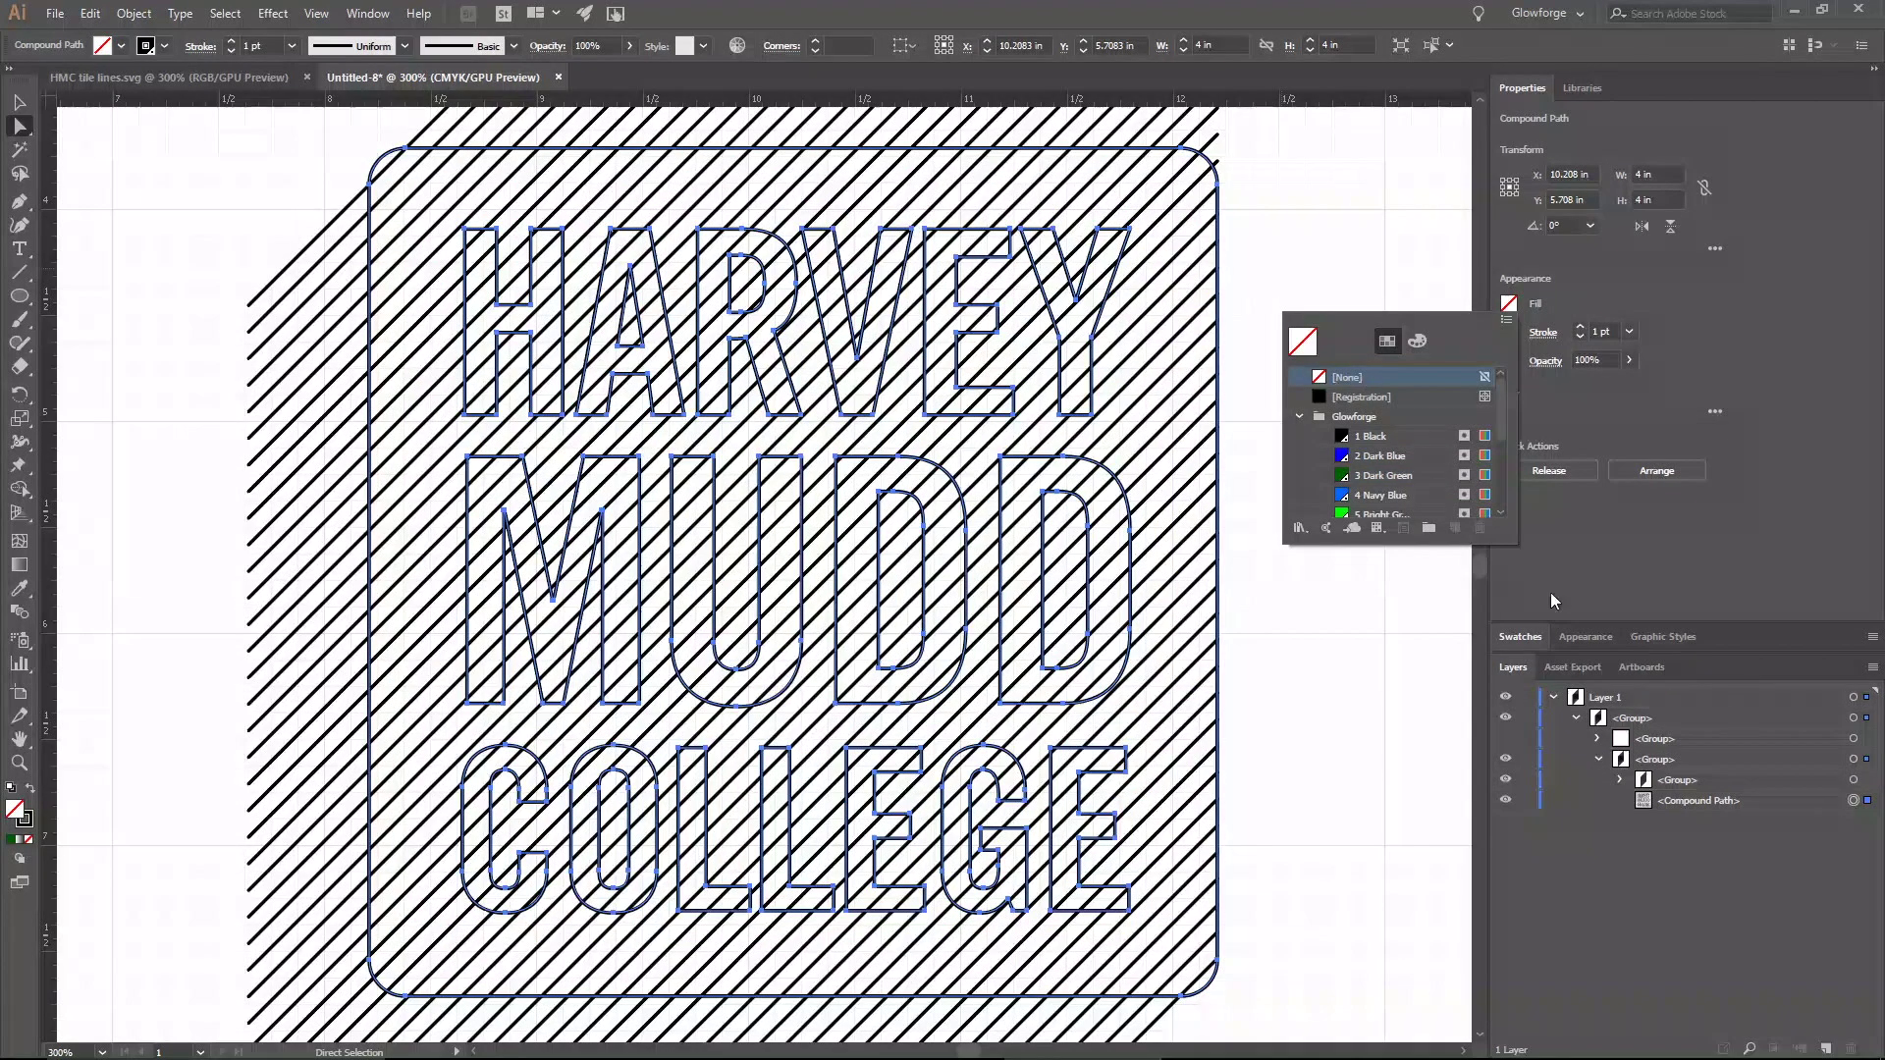
pyautogui.click(1808, 803)
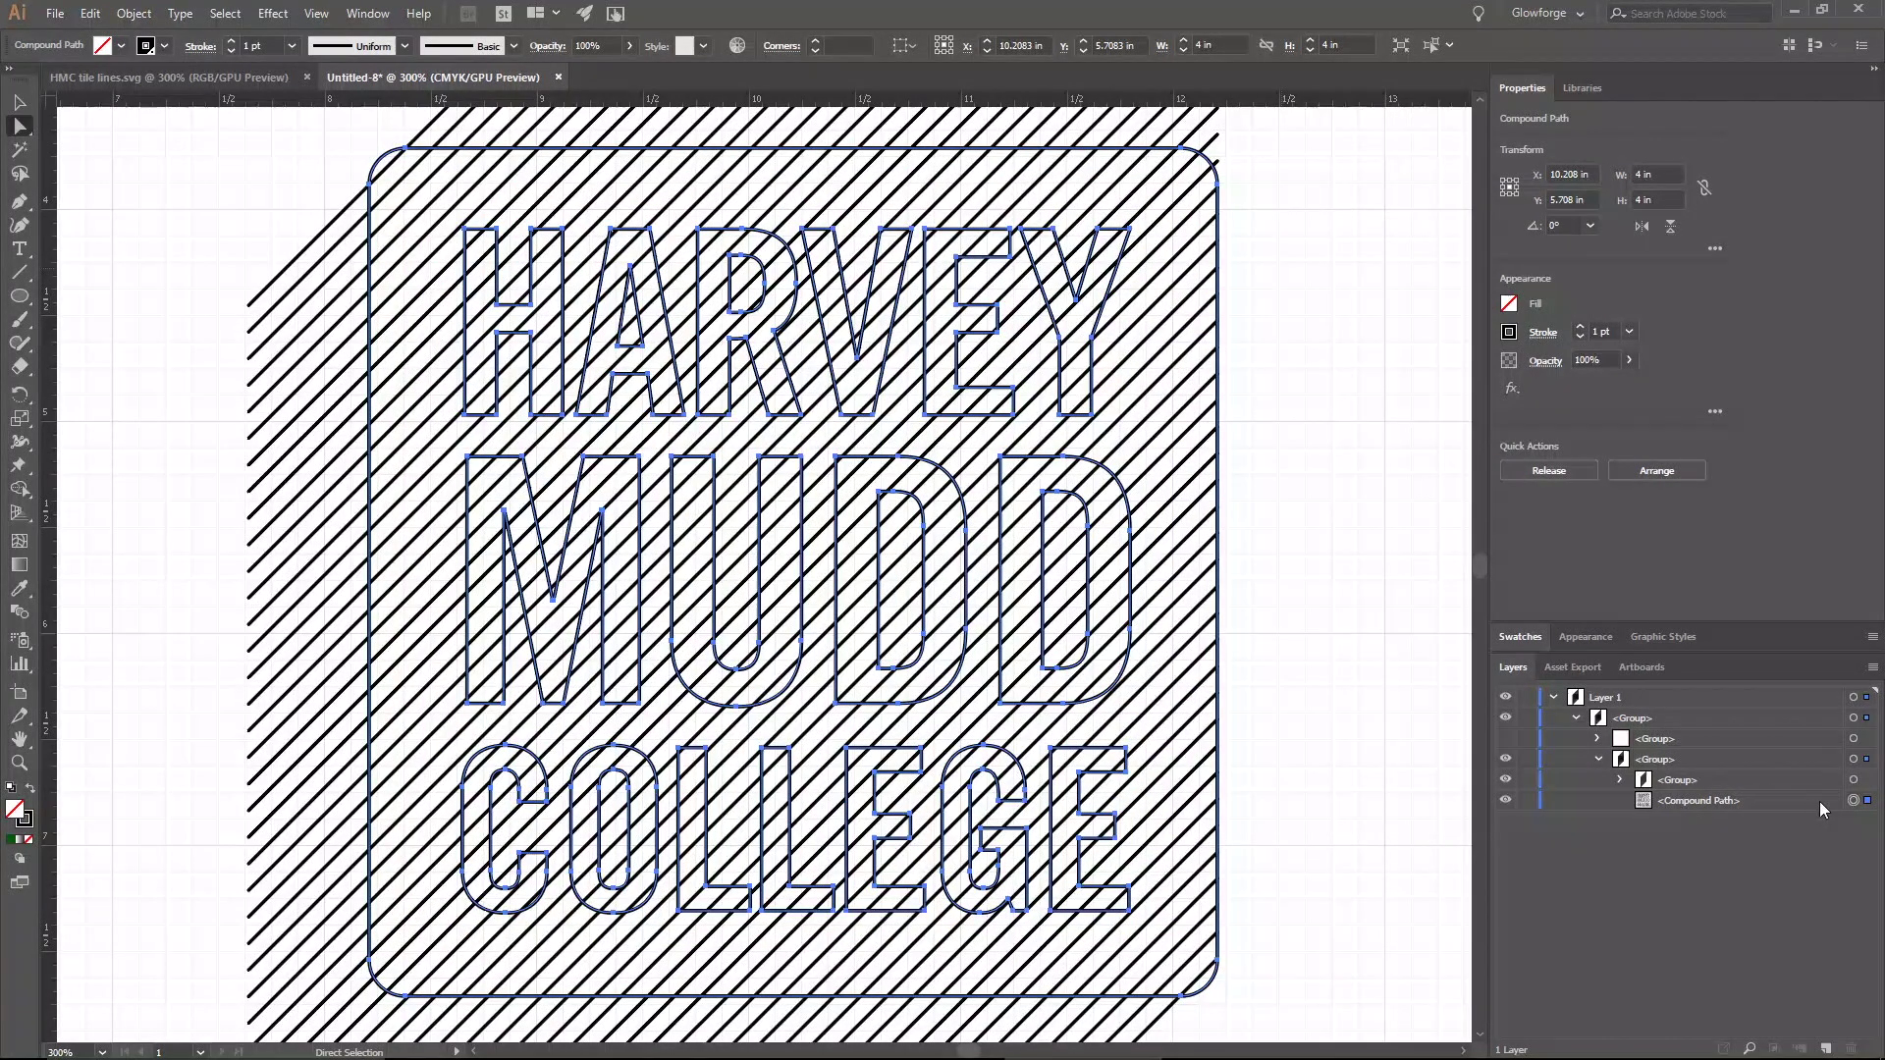
# - Release the lettering compound path into separate paths and combine them with Pathfinder Exclude
pyautogui.click(1775, 805)
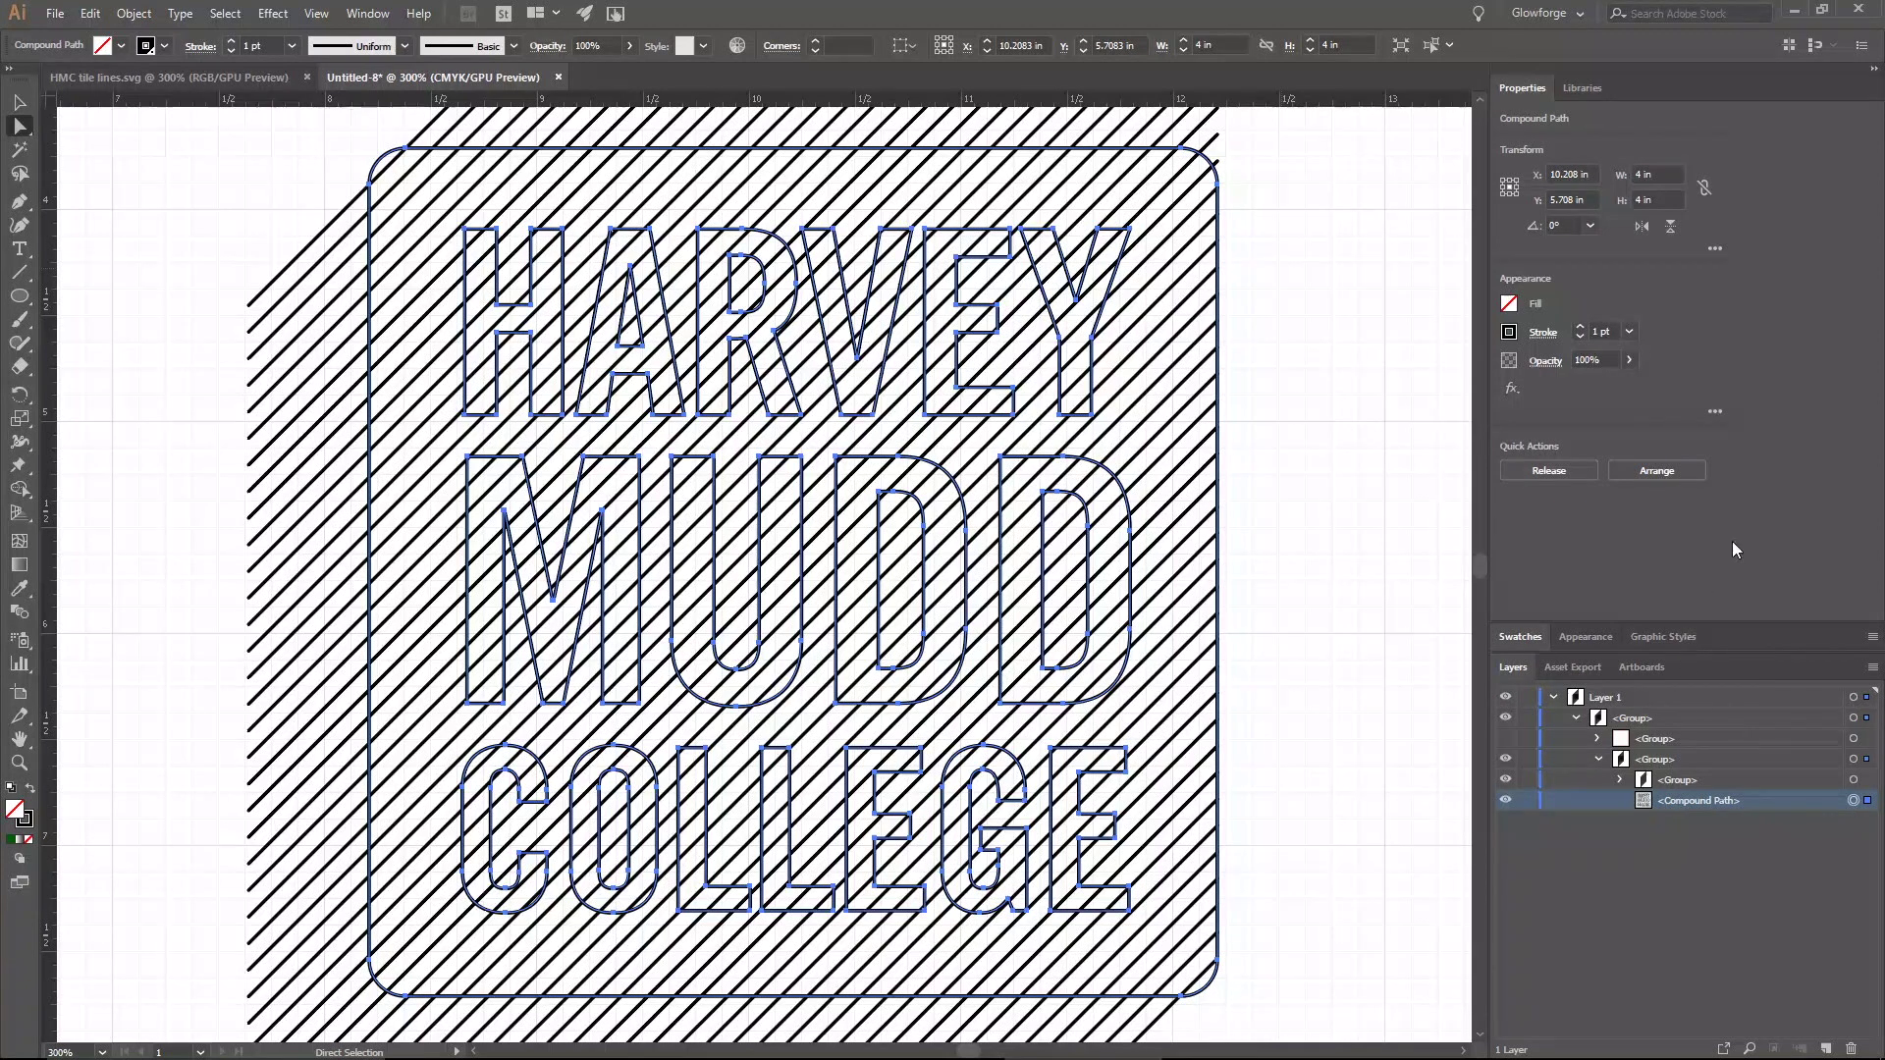
pyautogui.click(1581, 473)
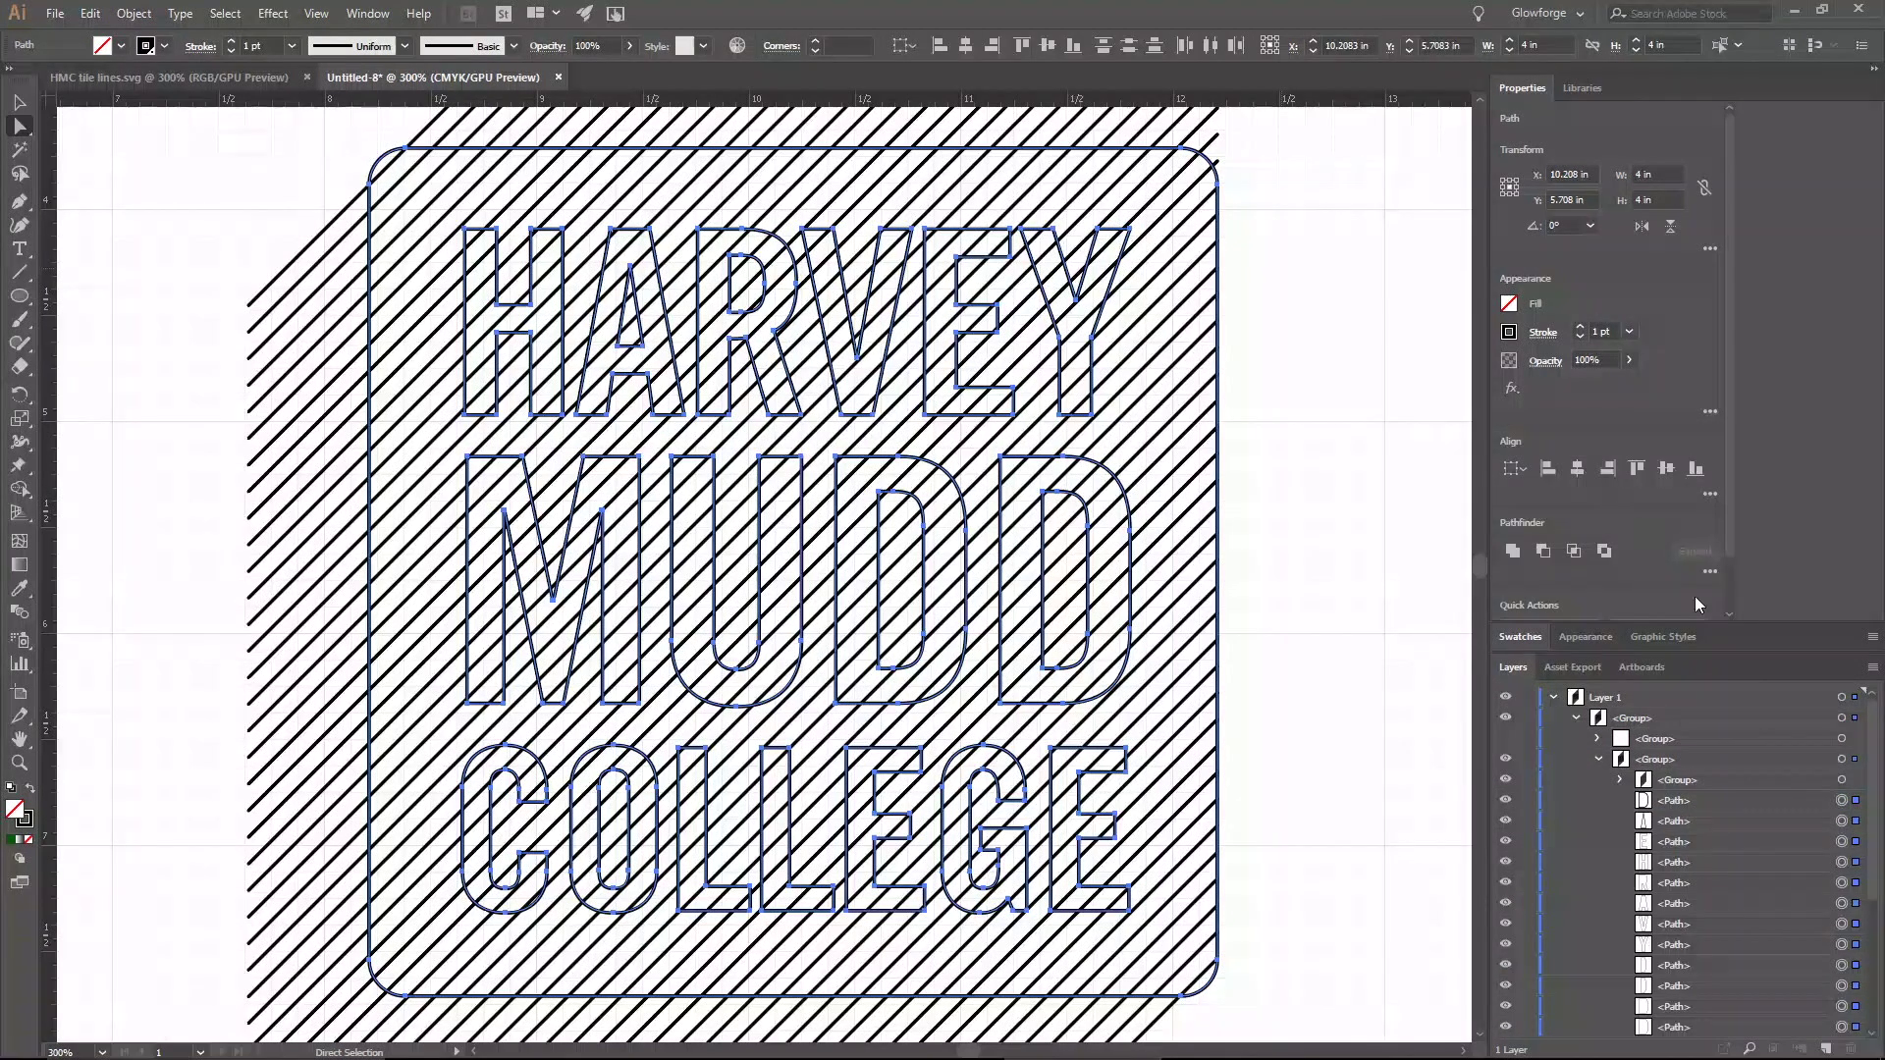
pyautogui.click(1709, 572)
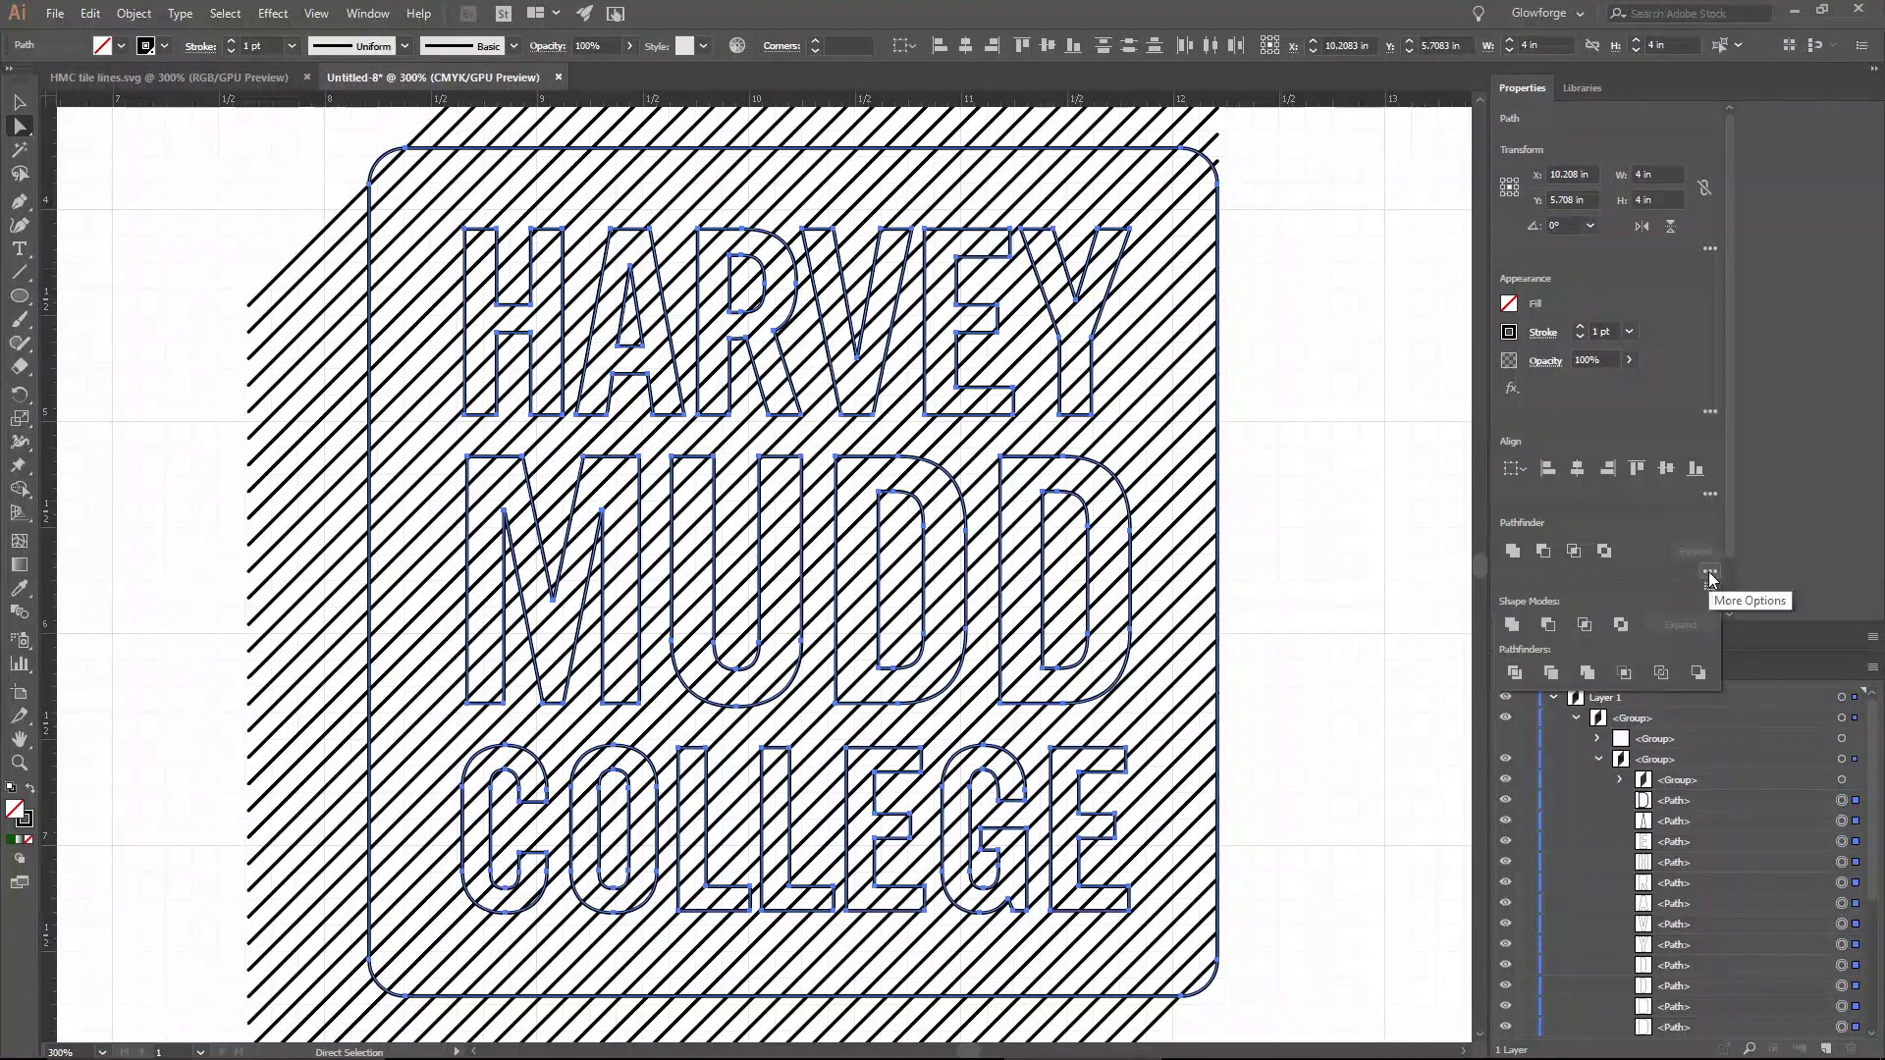
pyautogui.click(1624, 625)
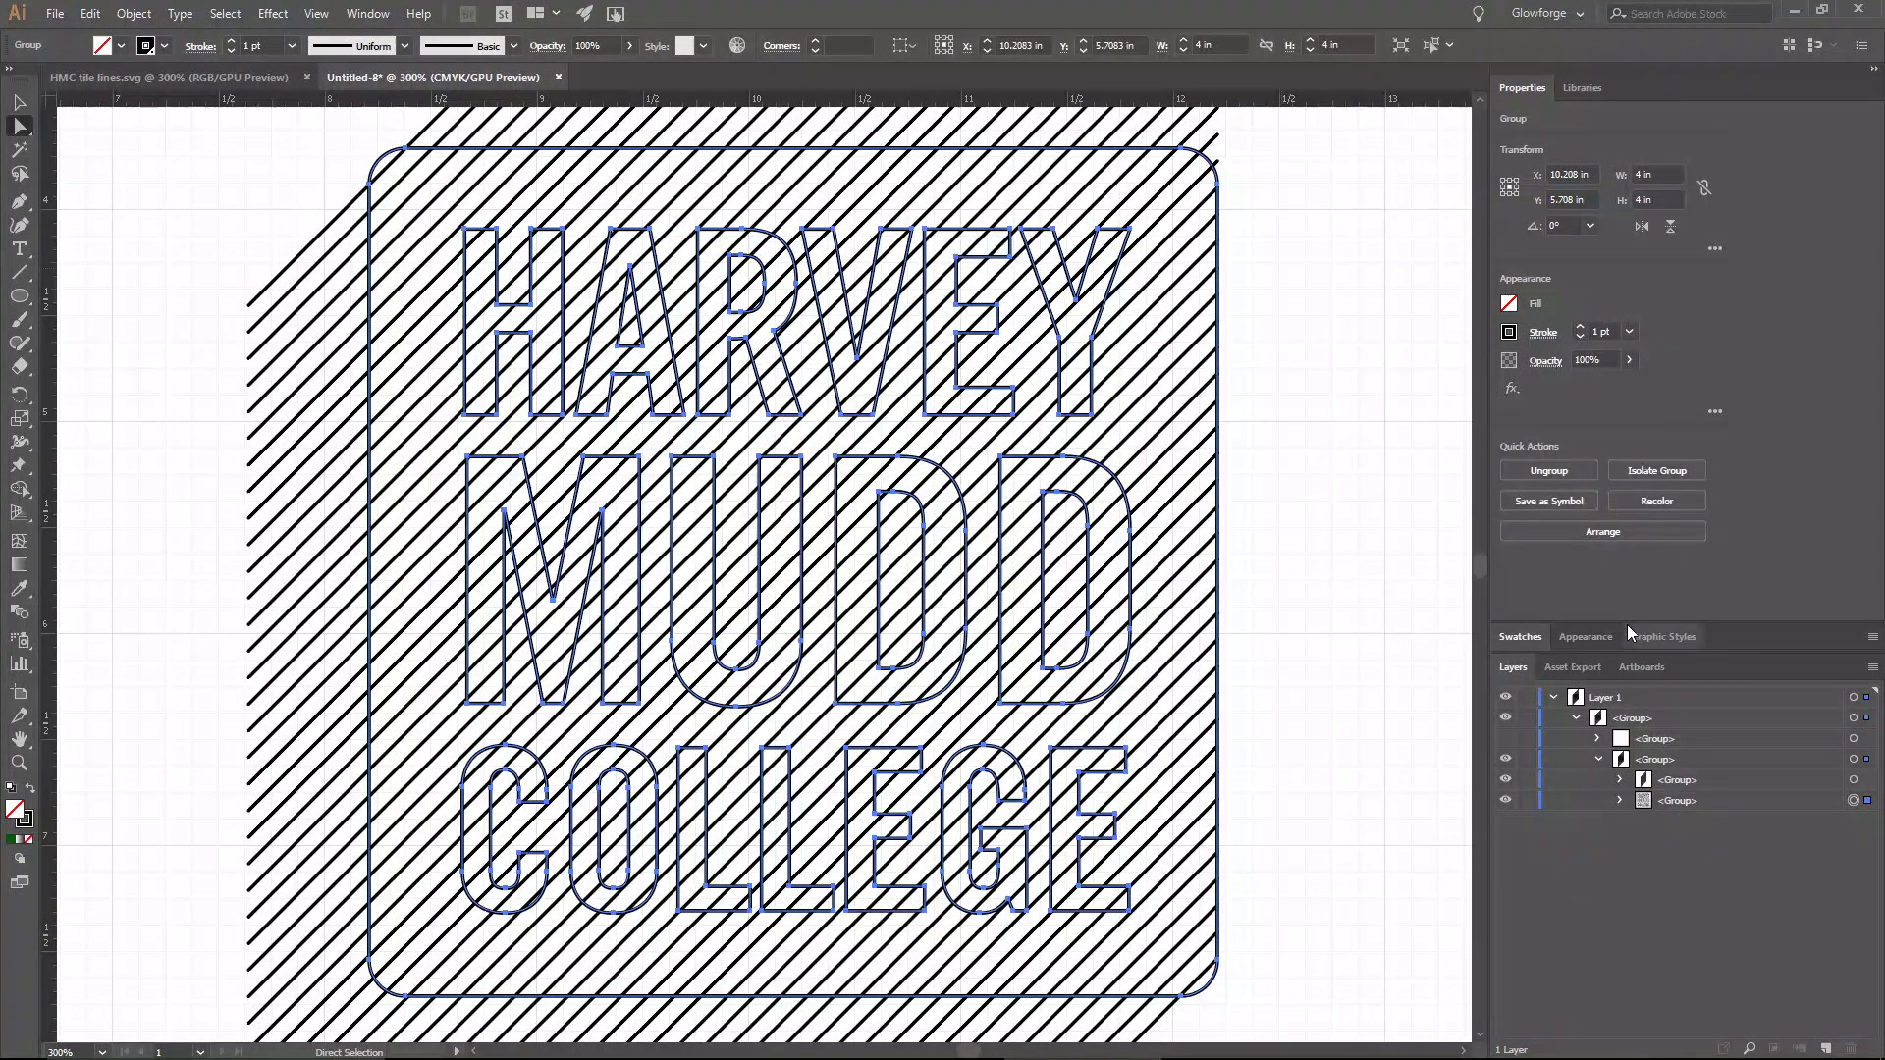
# - Check the excluded lettering group with a 3 Dark Green fill, and return the fill to None
pyautogui.click(1512, 306)
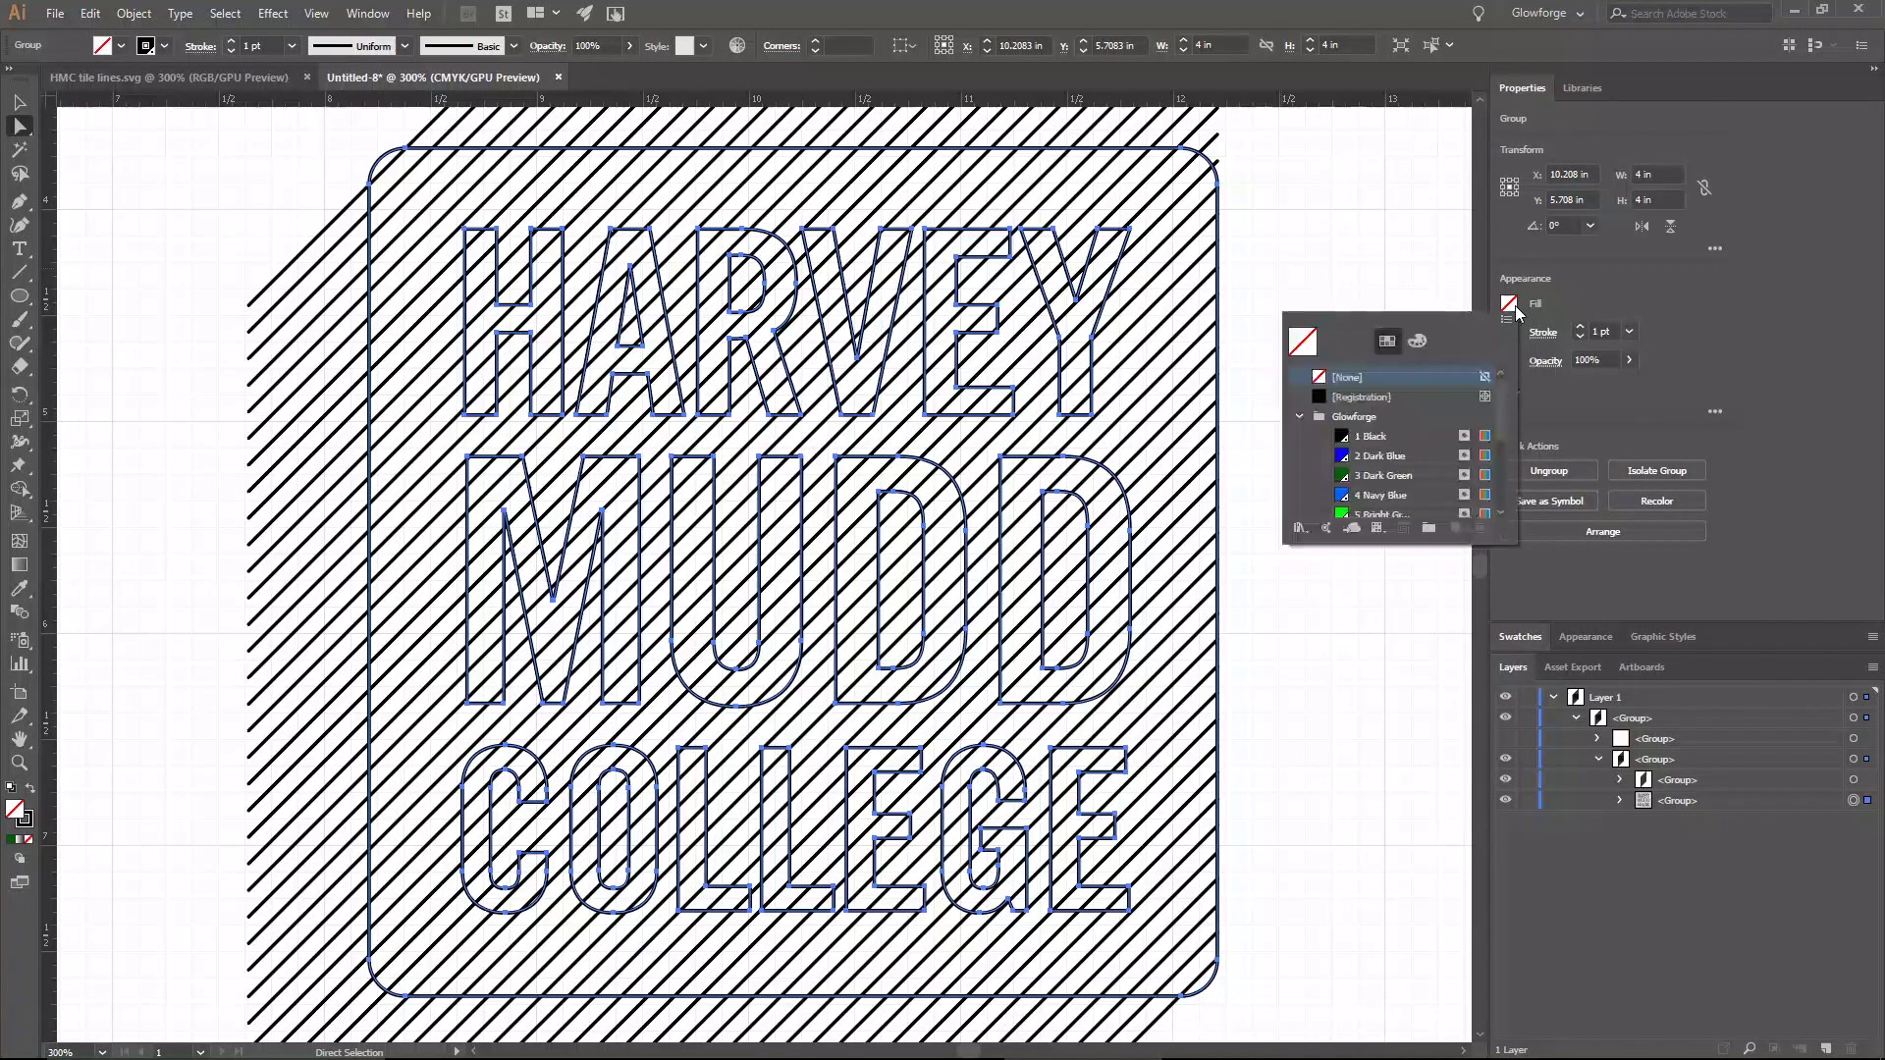
pyautogui.click(1393, 478)
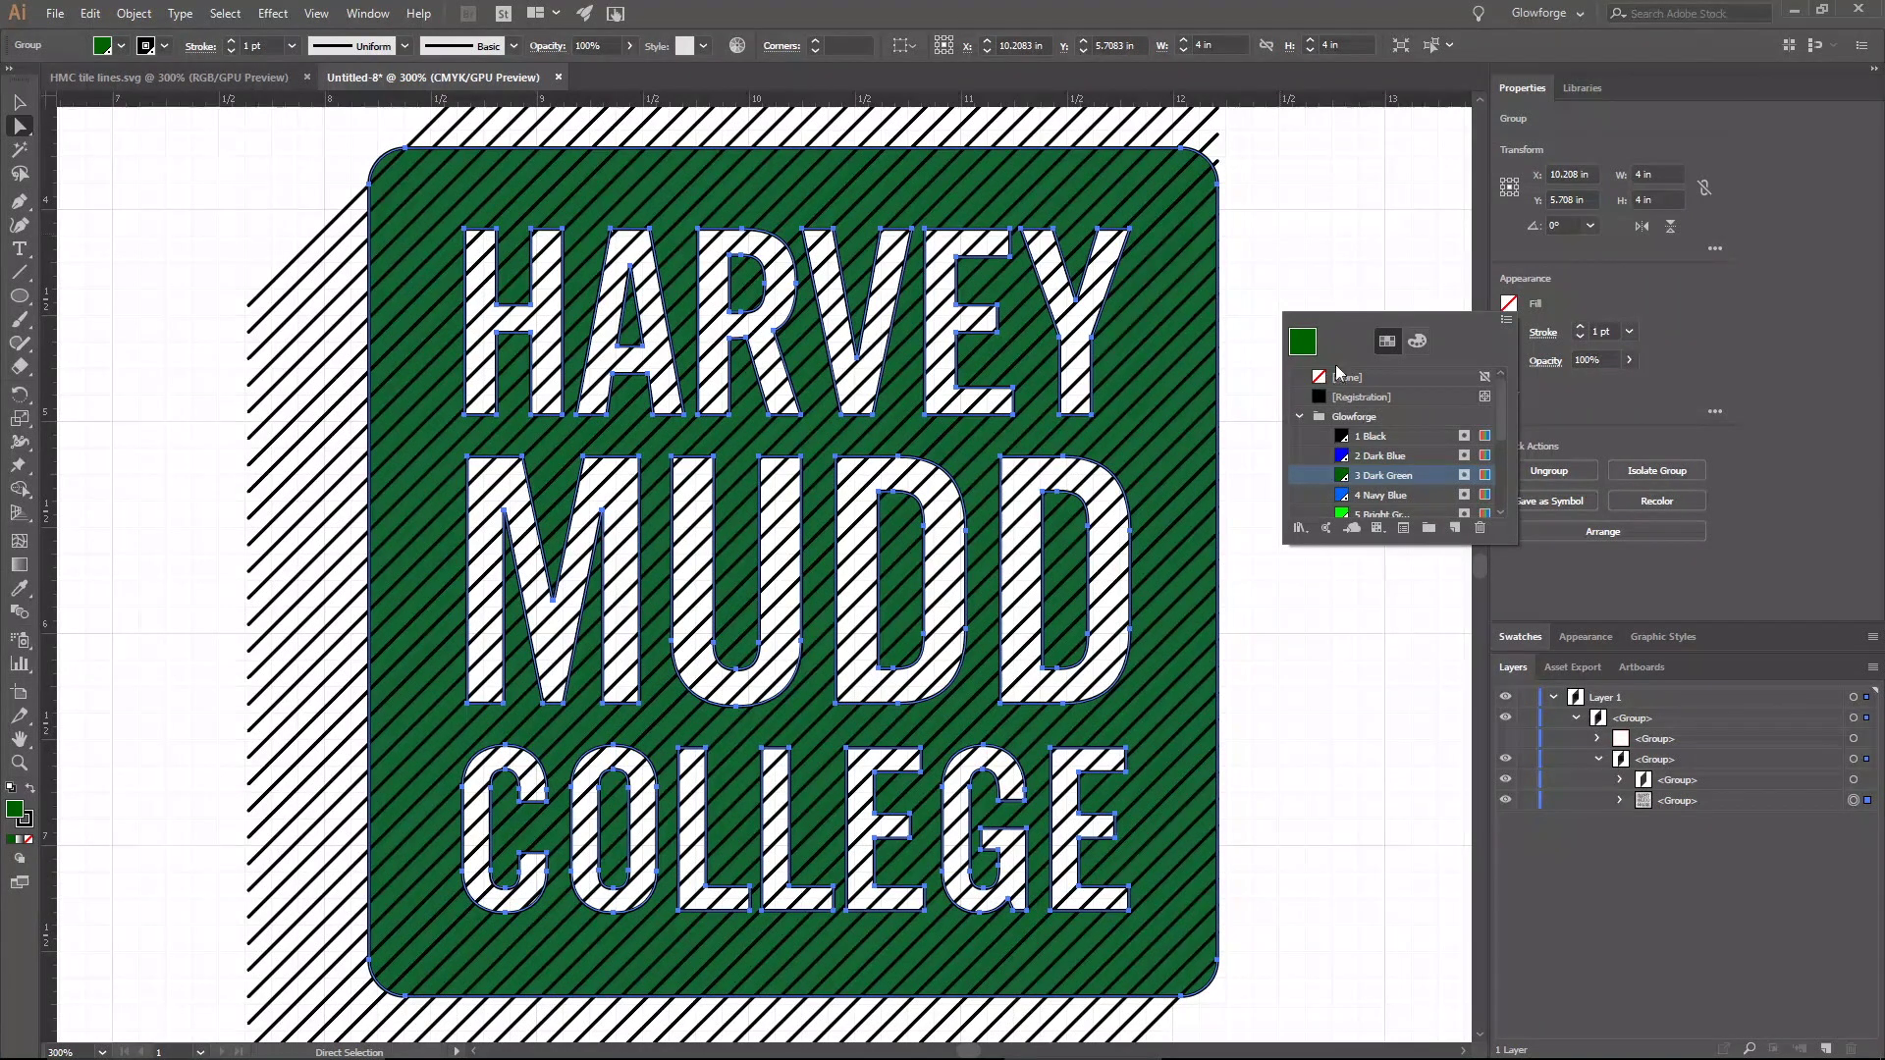
pyautogui.click(1354, 384)
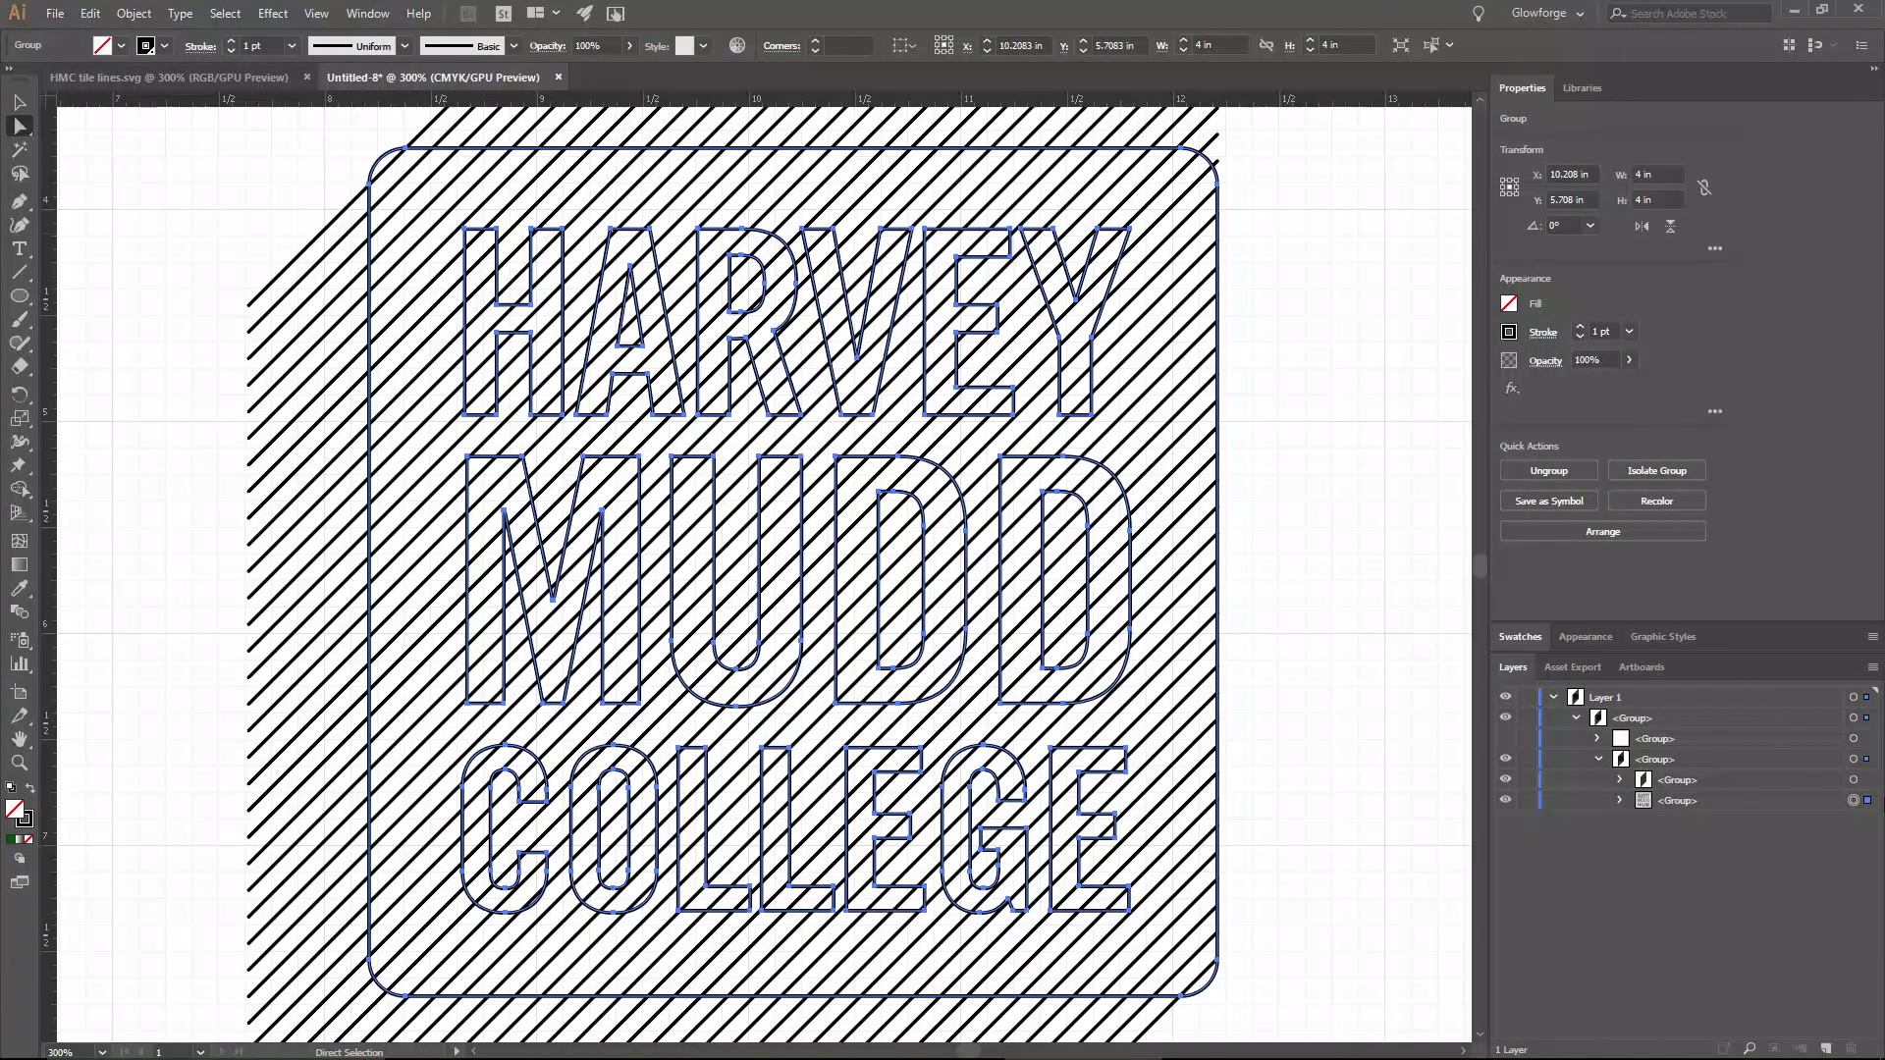
# - Make the excluded lettering group a compound path and test it with a 4 Navy Blue fill, leaving the fill at None
pyautogui.click(1854, 801)
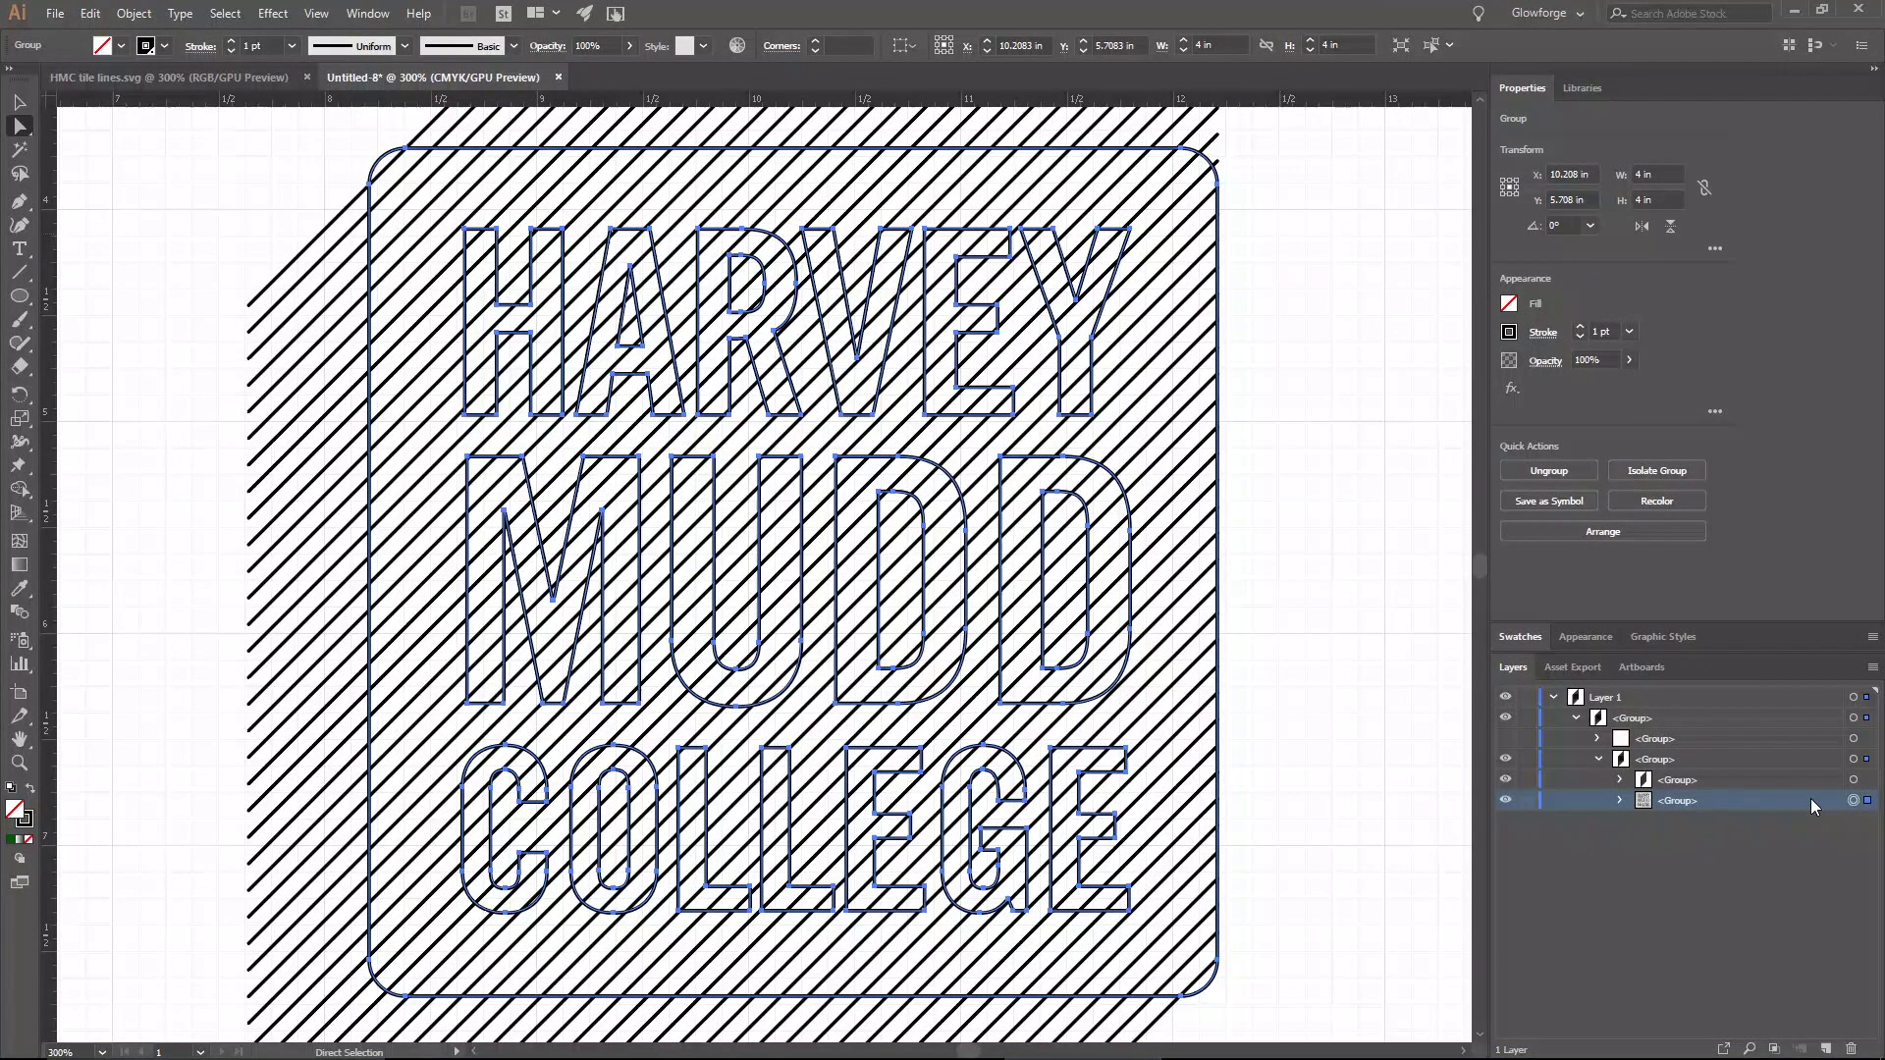
pyautogui.hotkey('ctrl', '8')
pyautogui.click(1510, 306)
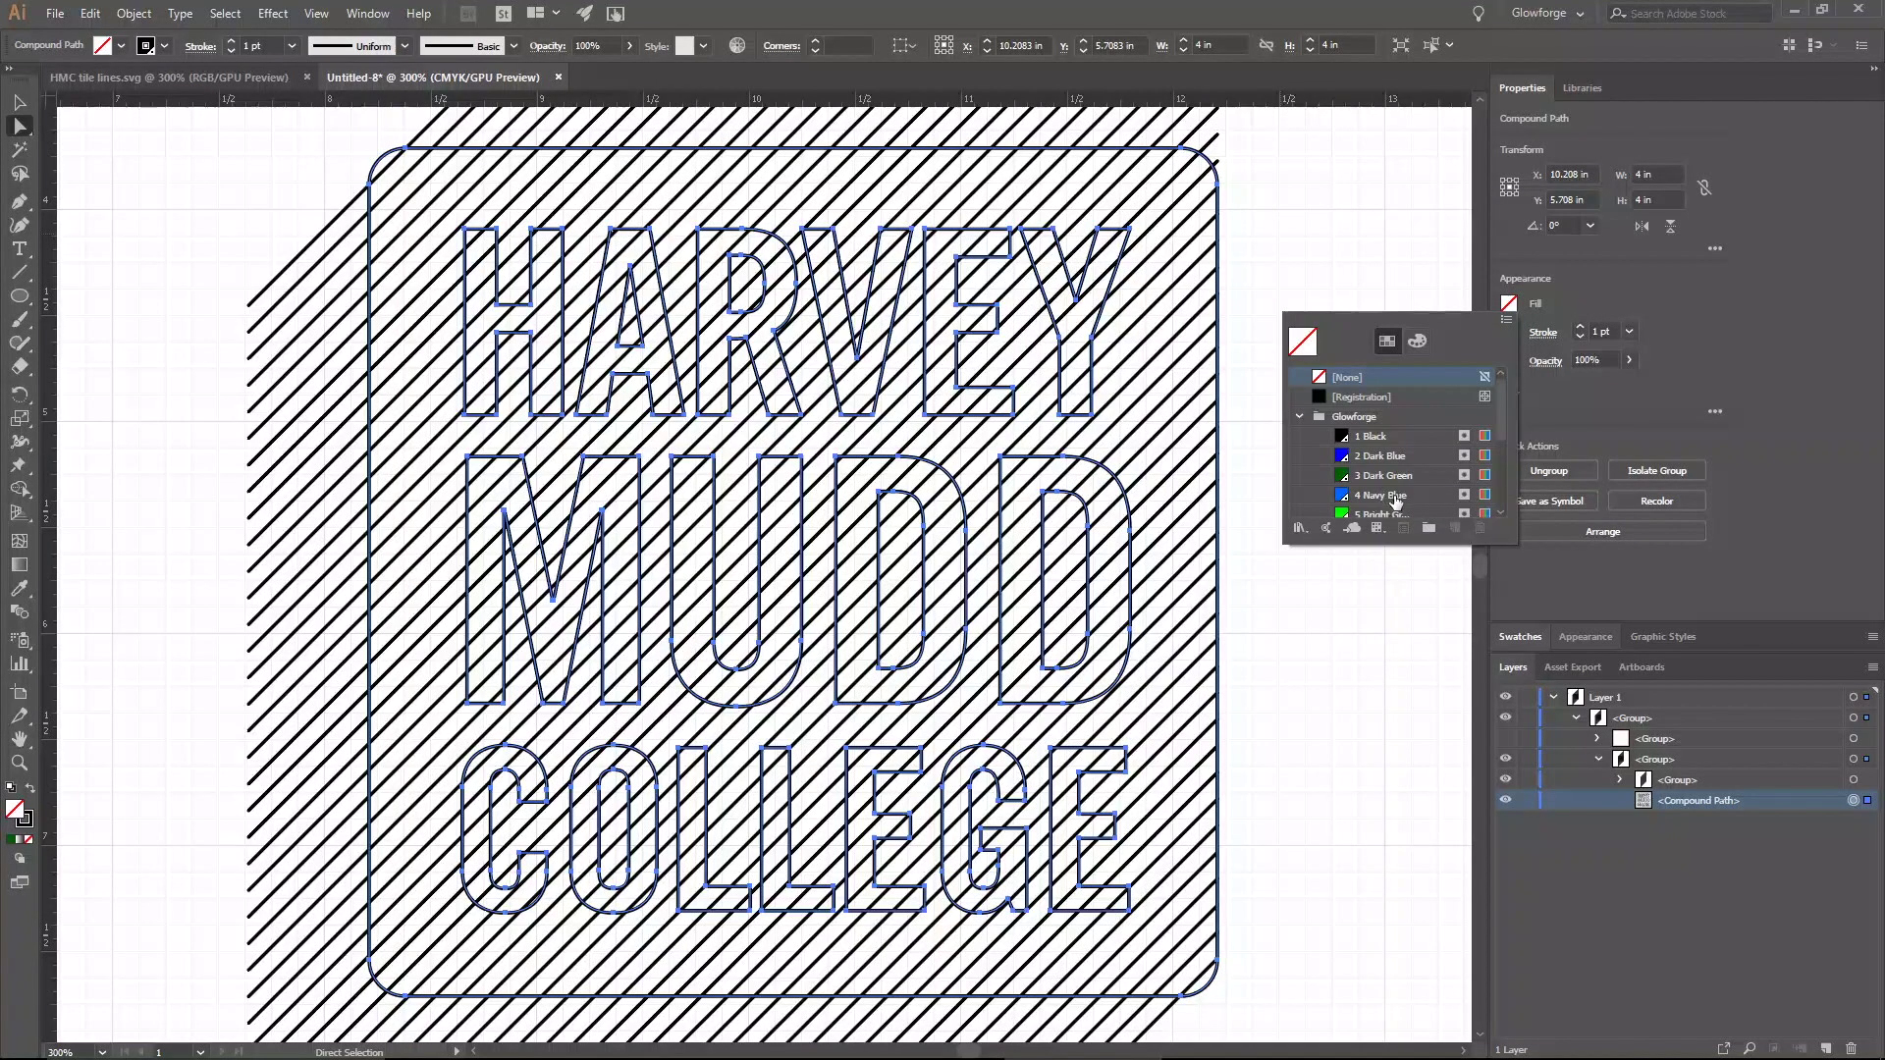
pyautogui.click(1394, 497)
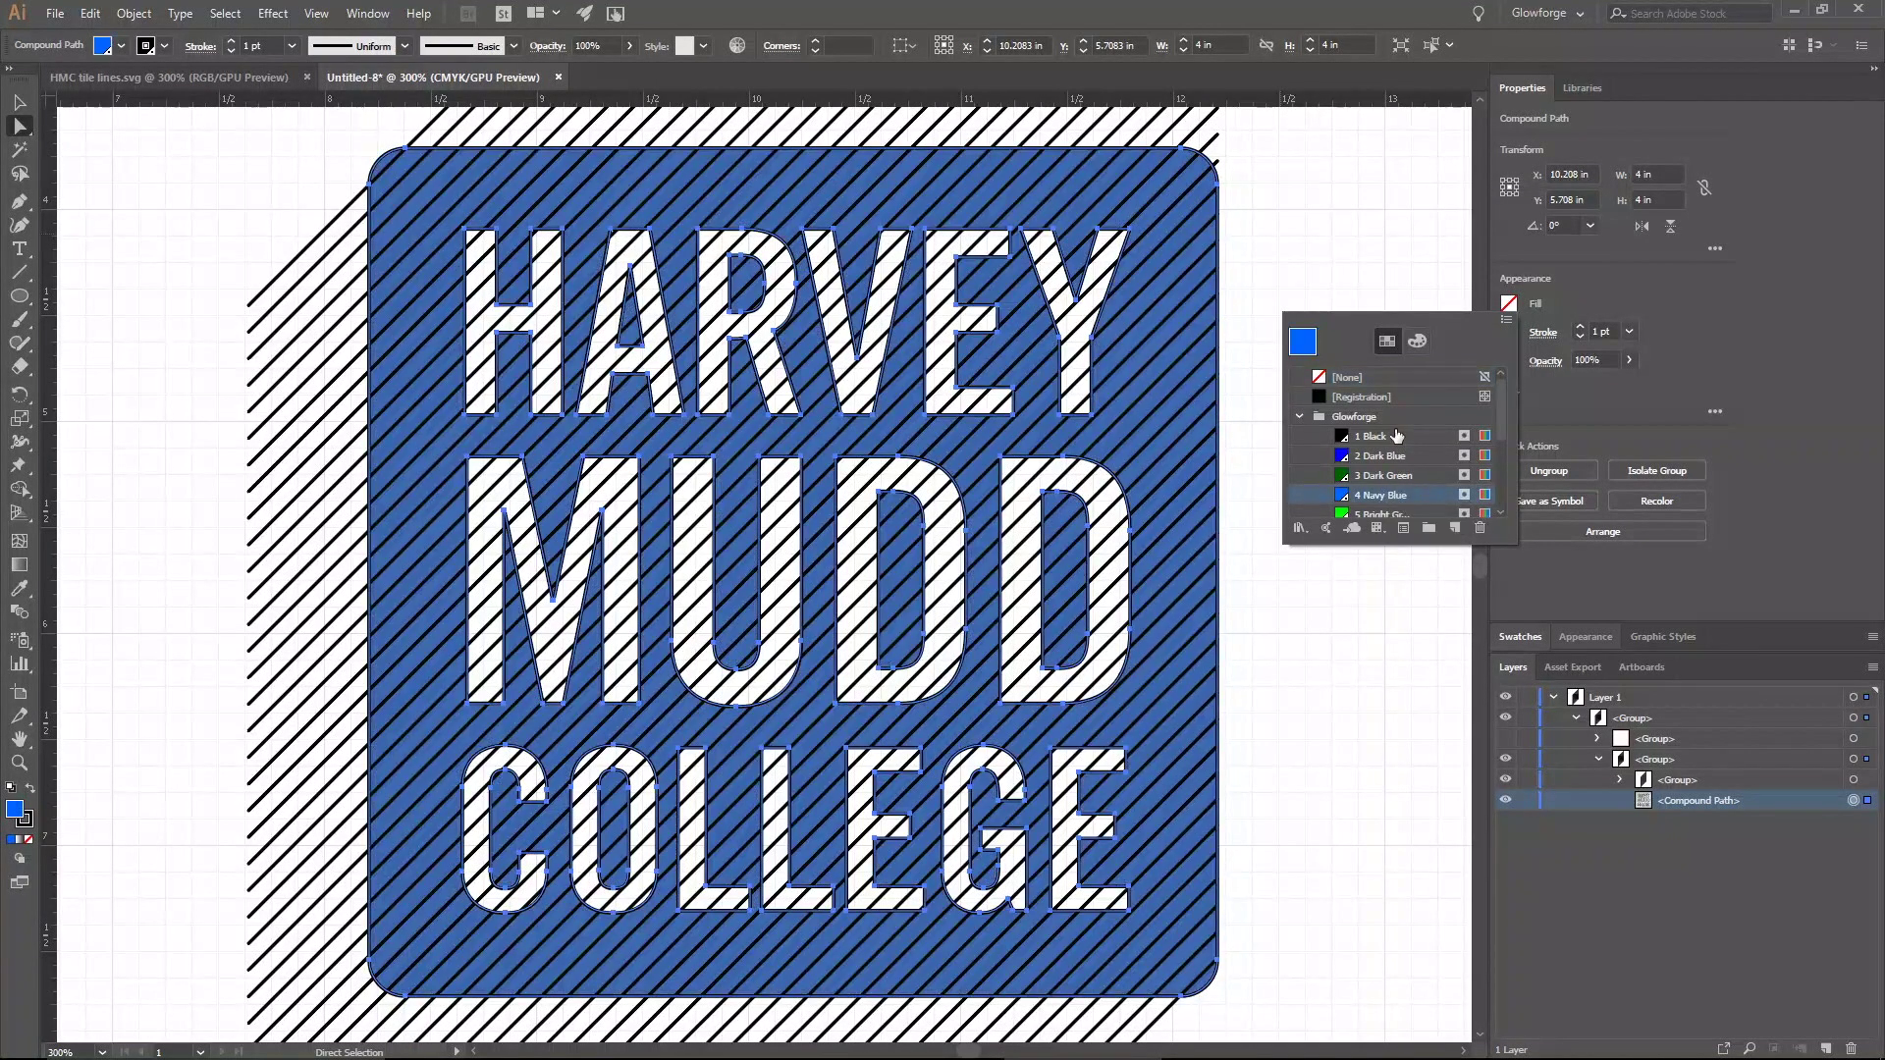
pyautogui.click(1380, 378)
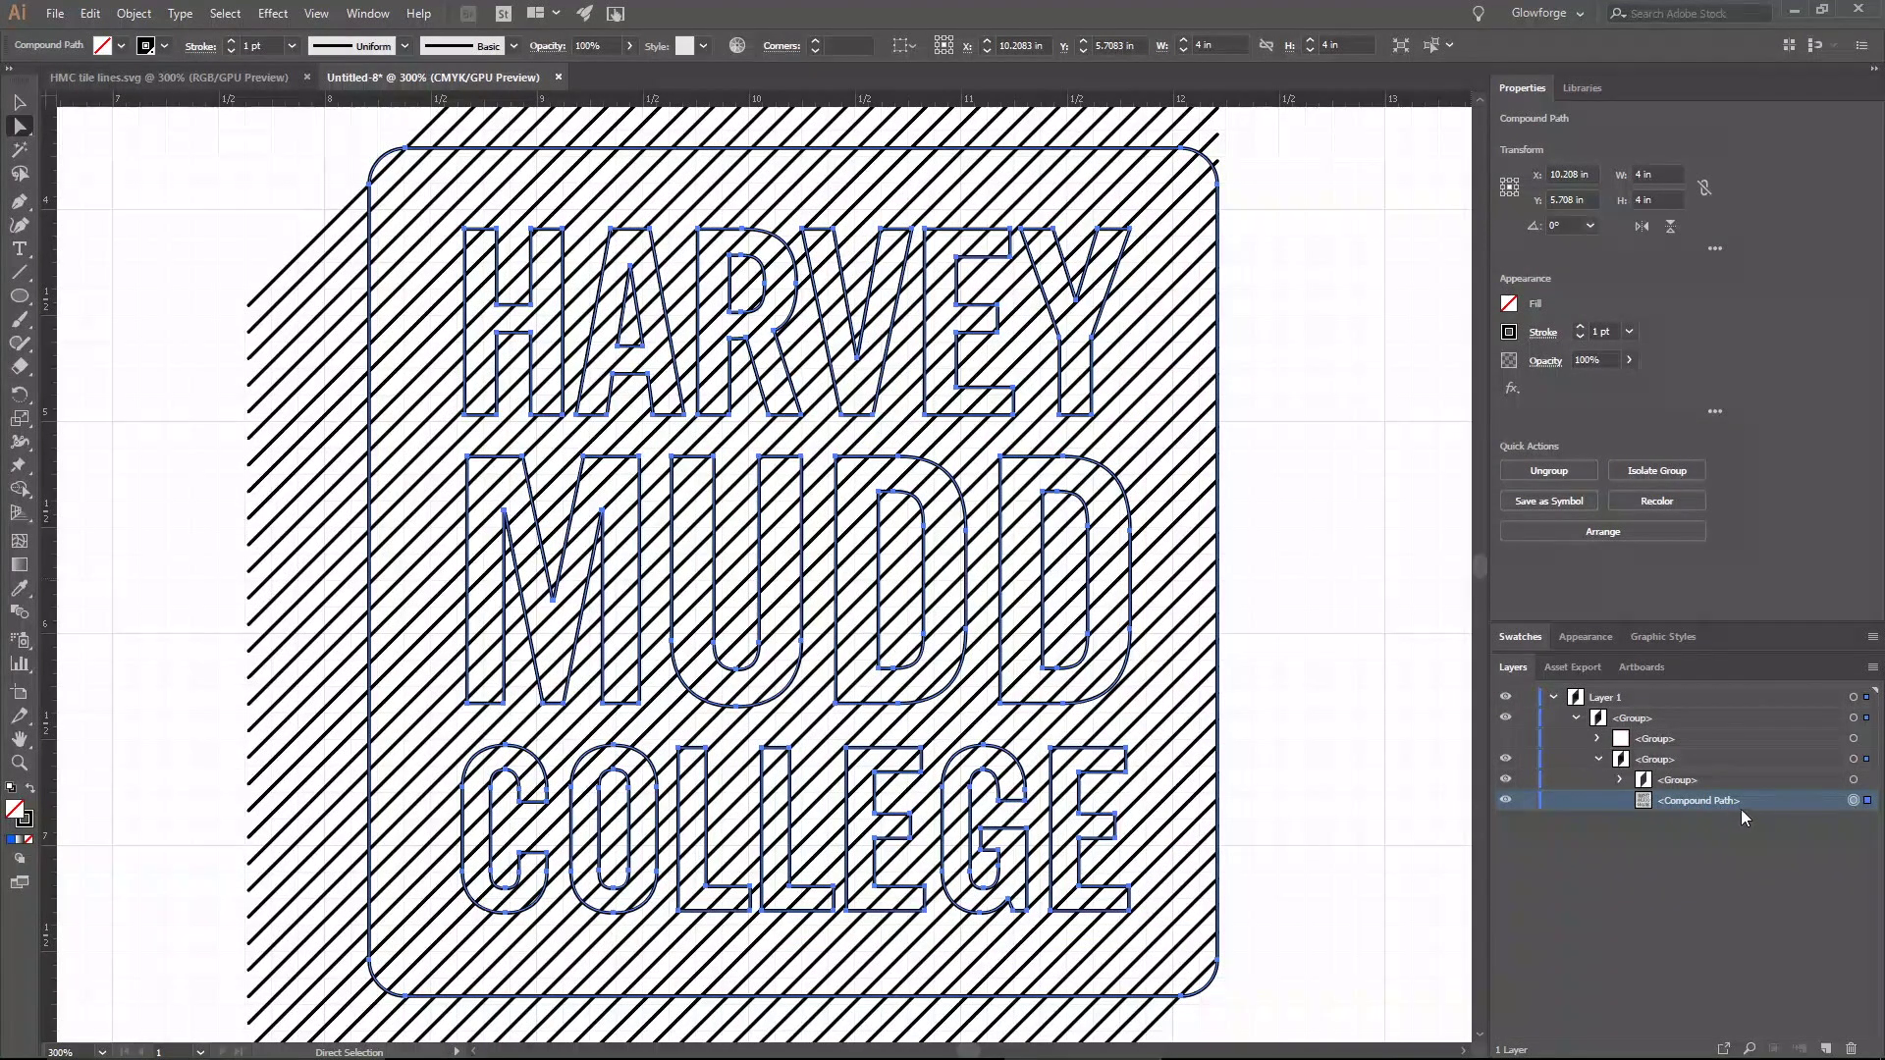
pyautogui.click(1868, 782)
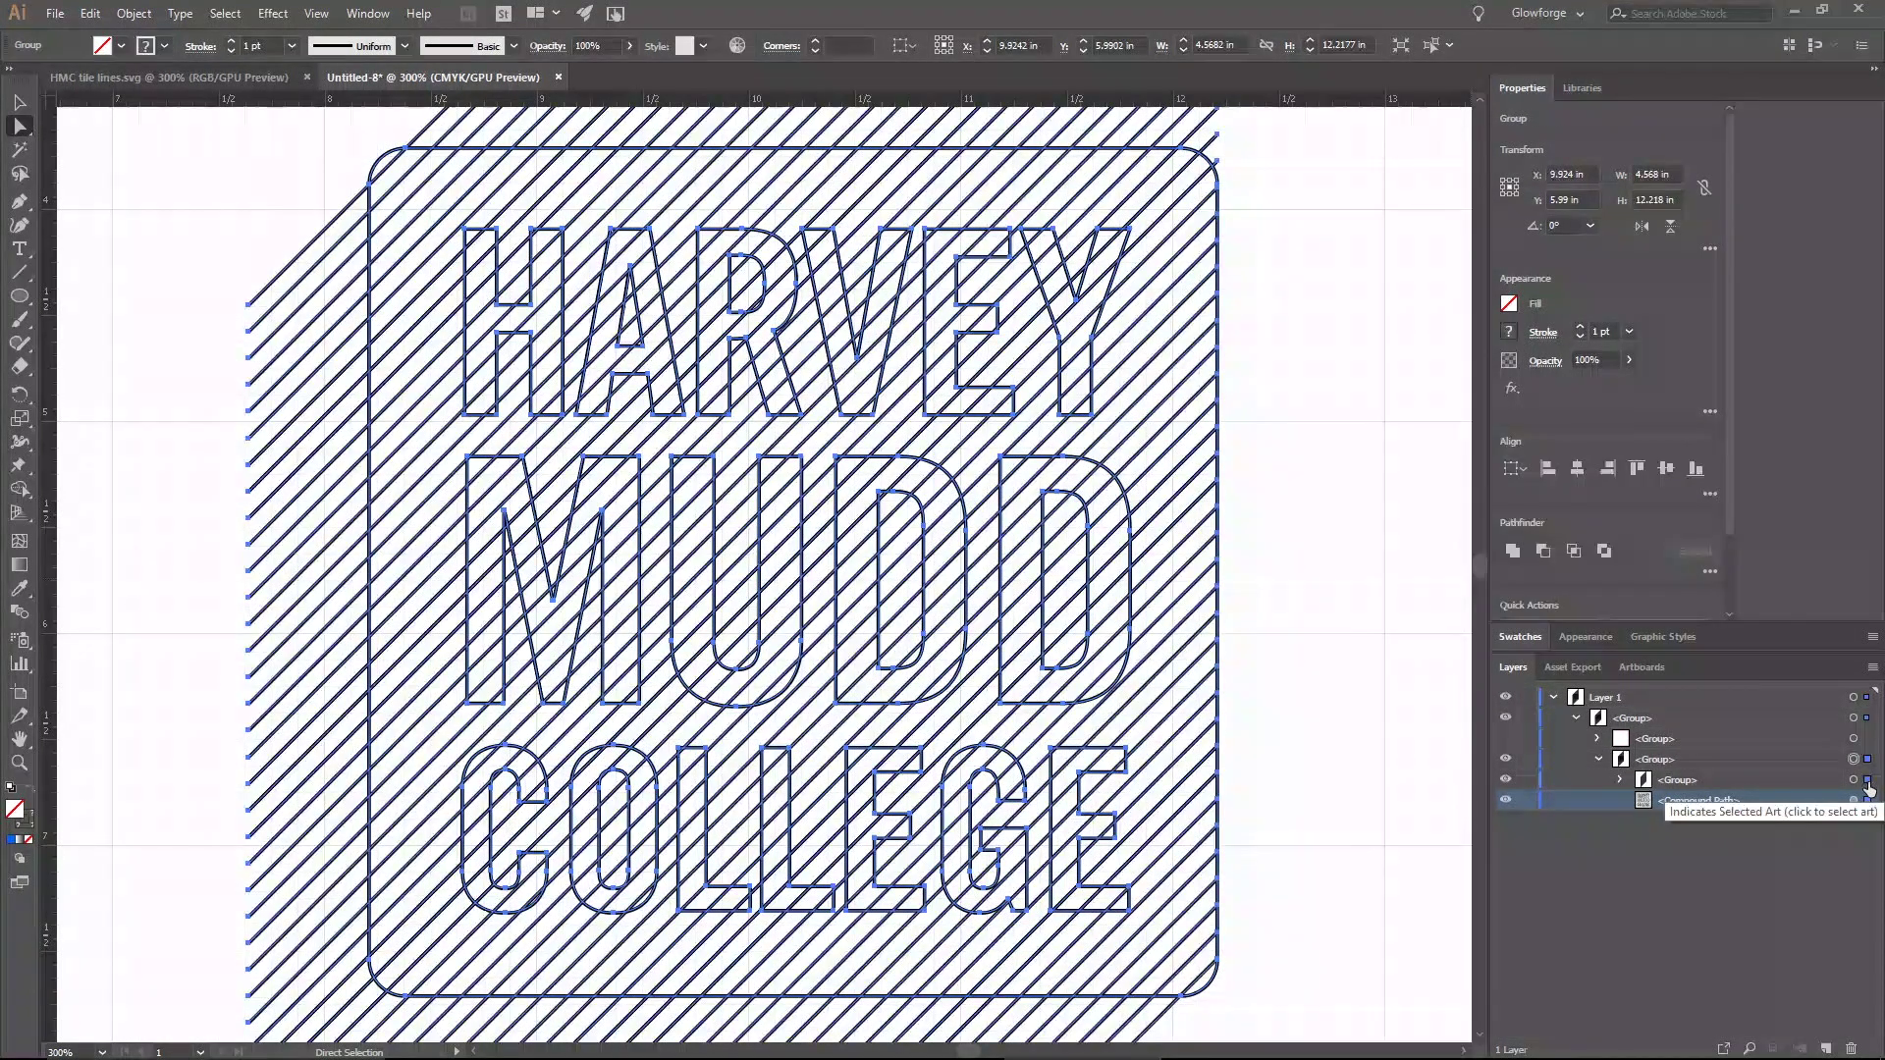
pyautogui.click(1706, 571)
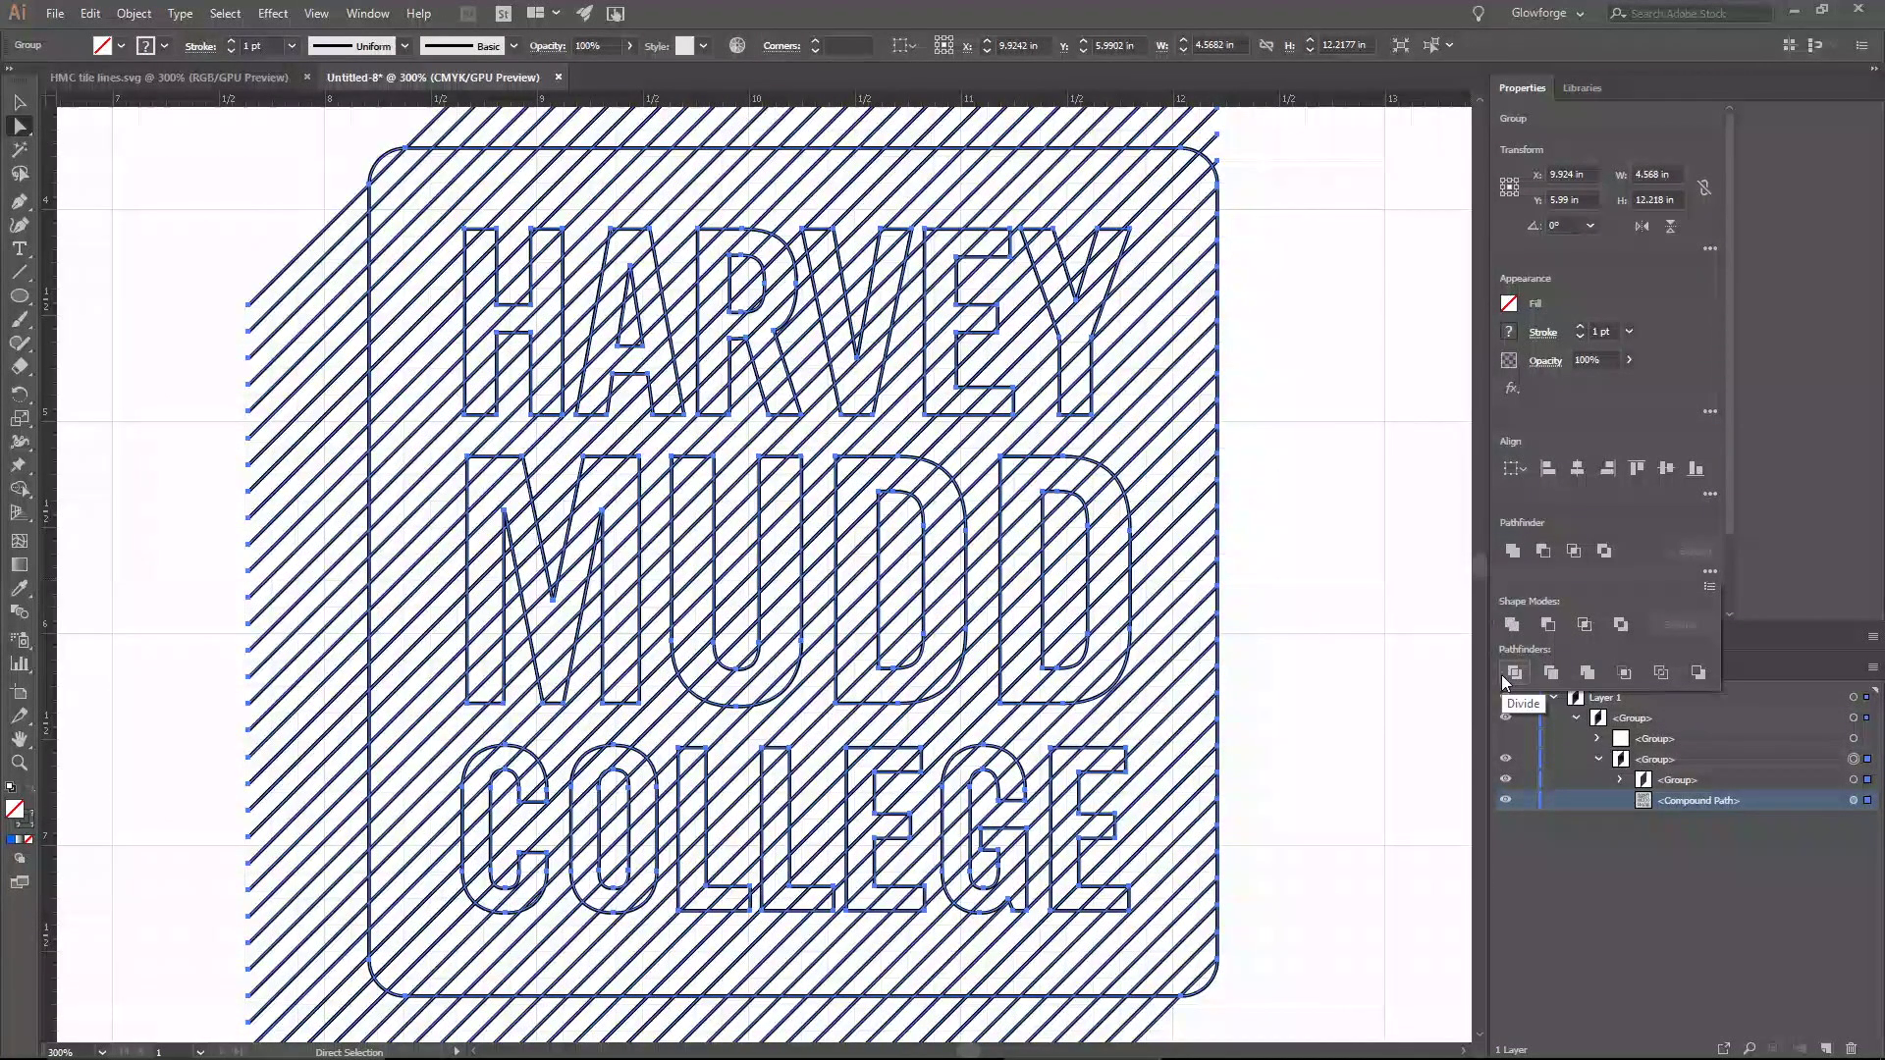
pyautogui.click(1693, 934)
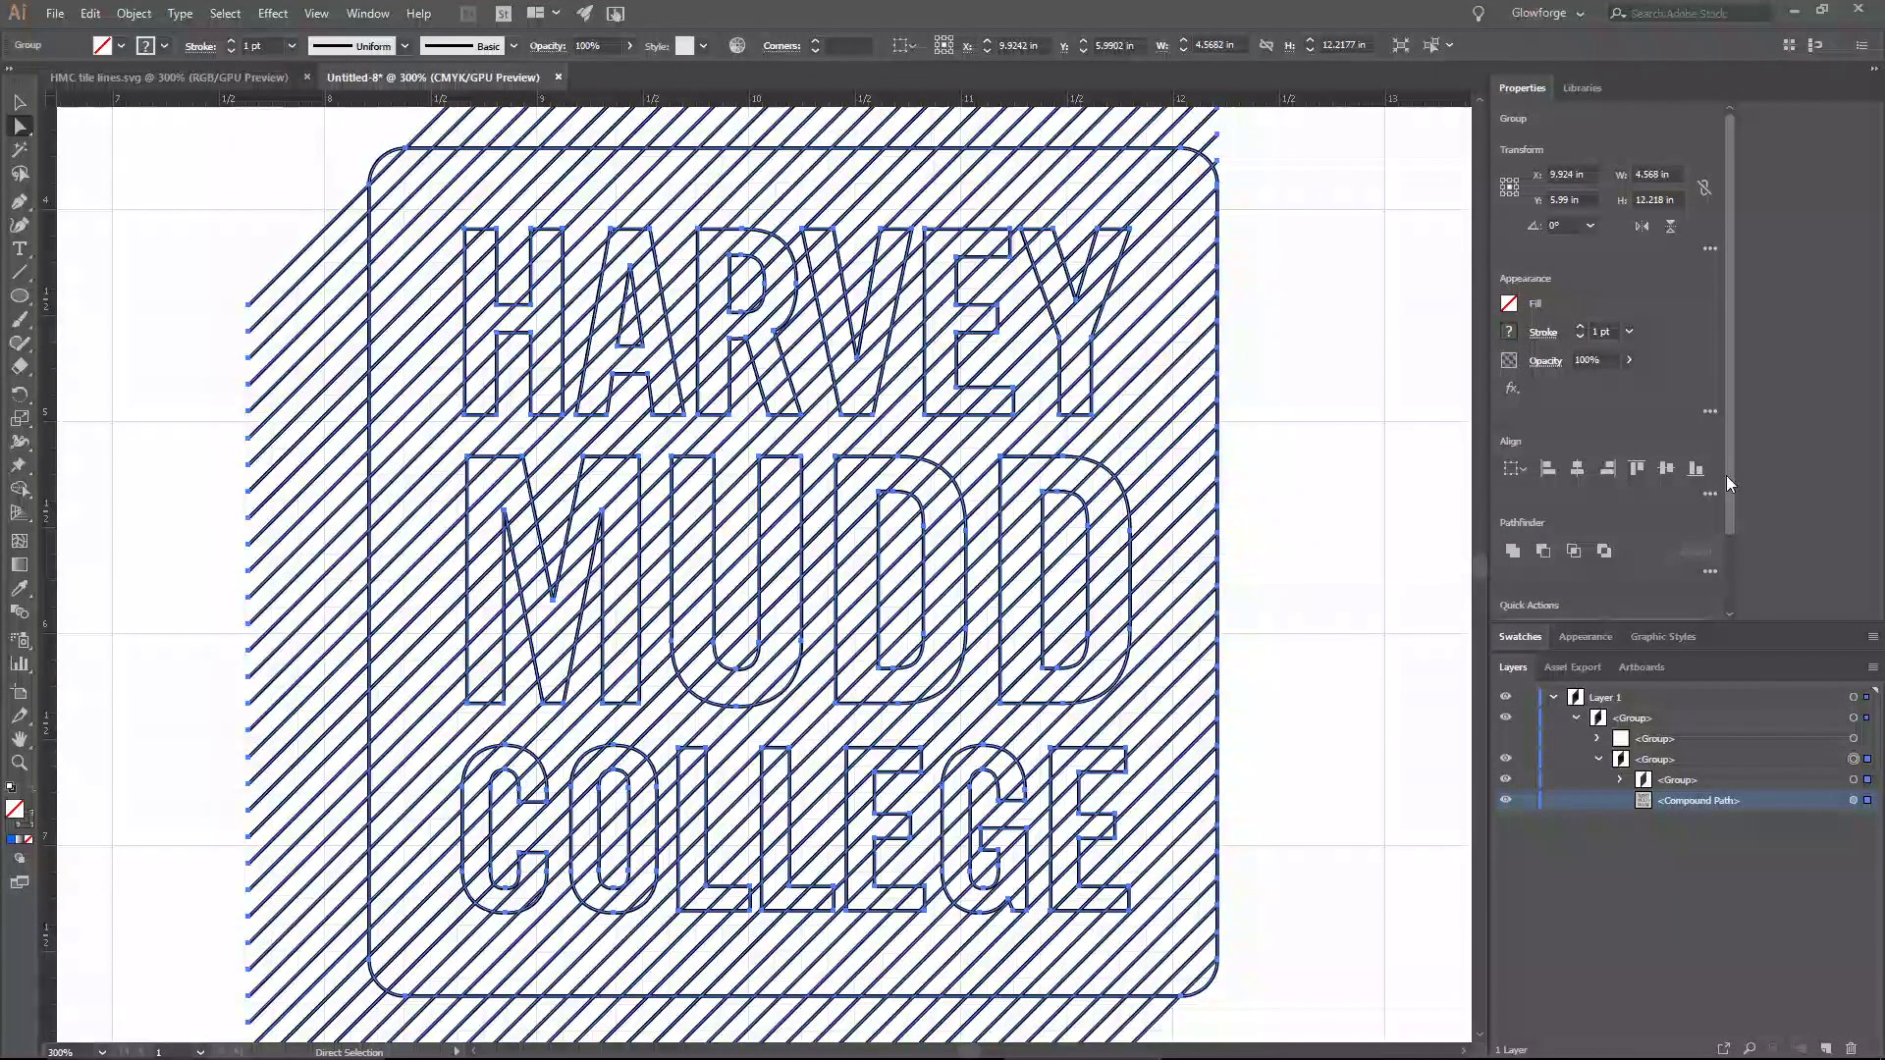
pyautogui.moveTo(1726, 475); pyautogui.dragTo(1729, 455)
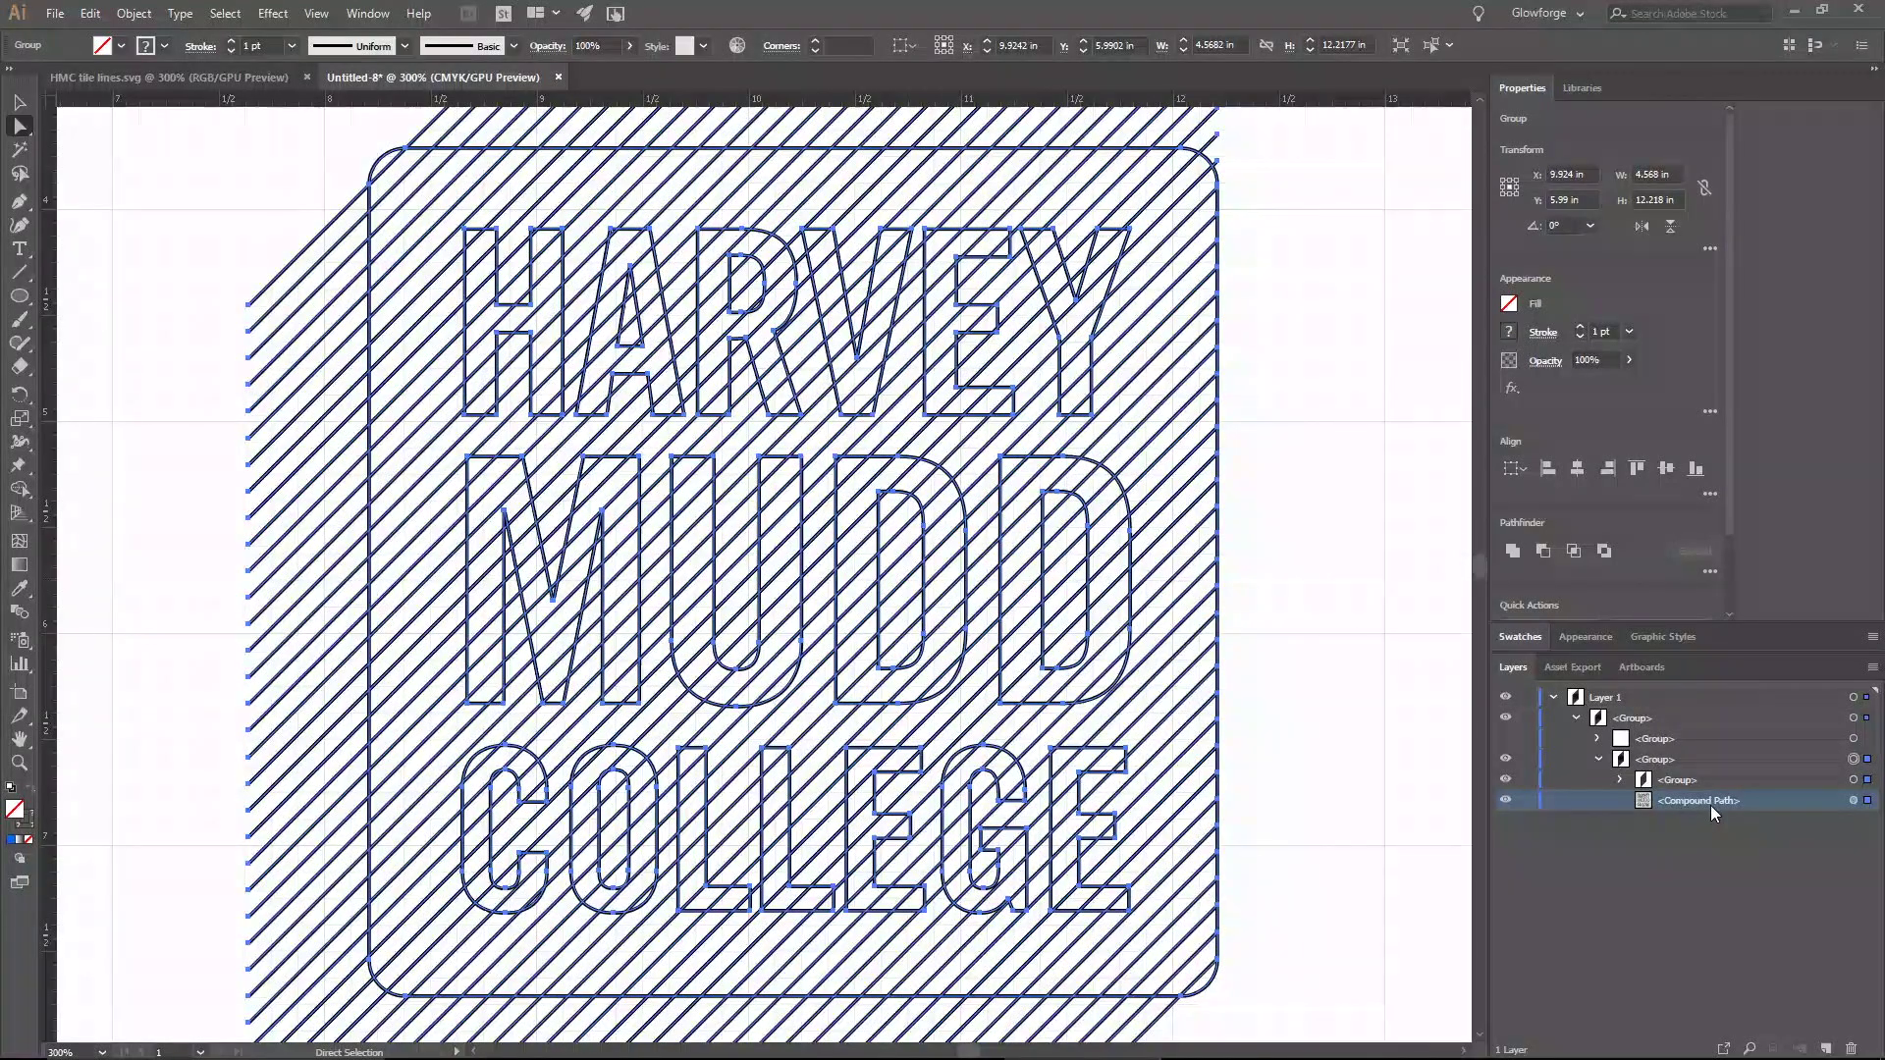
# - Rename the lettering compound path as Logo and the group of hatch lines as Lines
pyautogui.click(1853, 801)
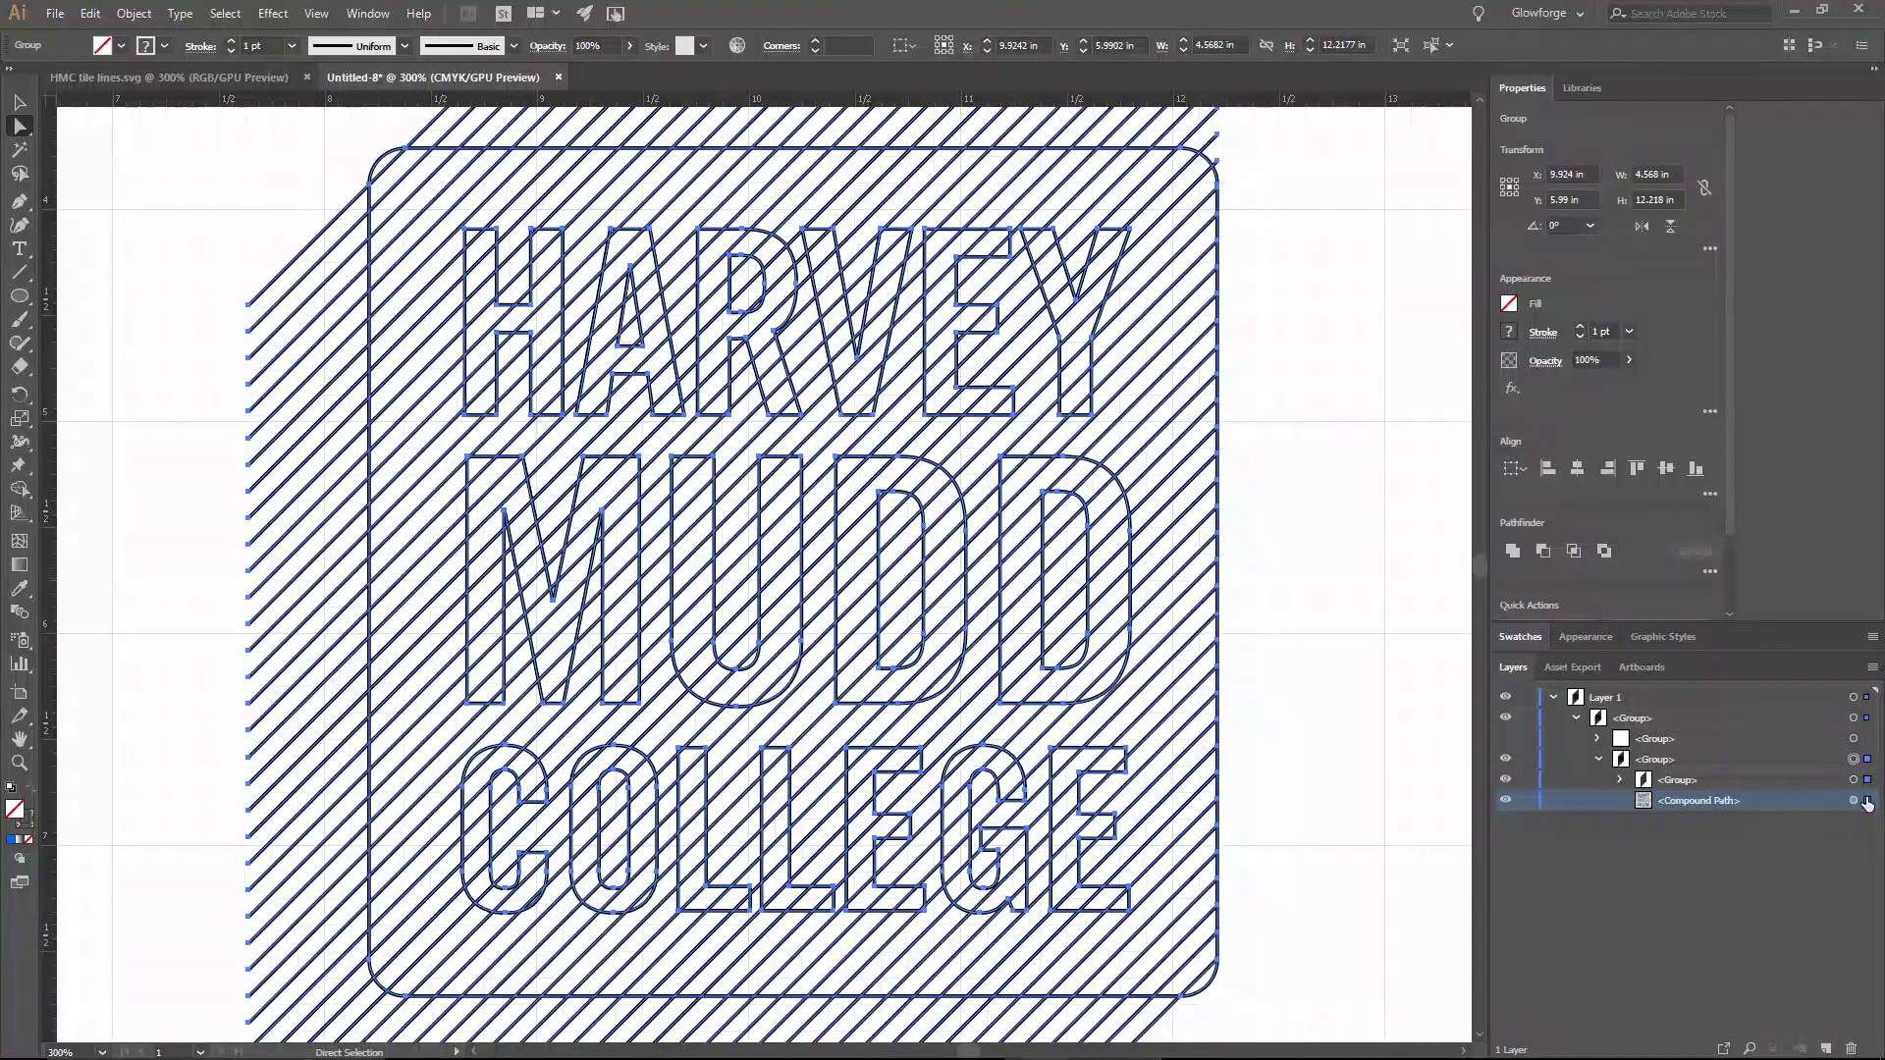
pyautogui.doubleClick(1706, 799)
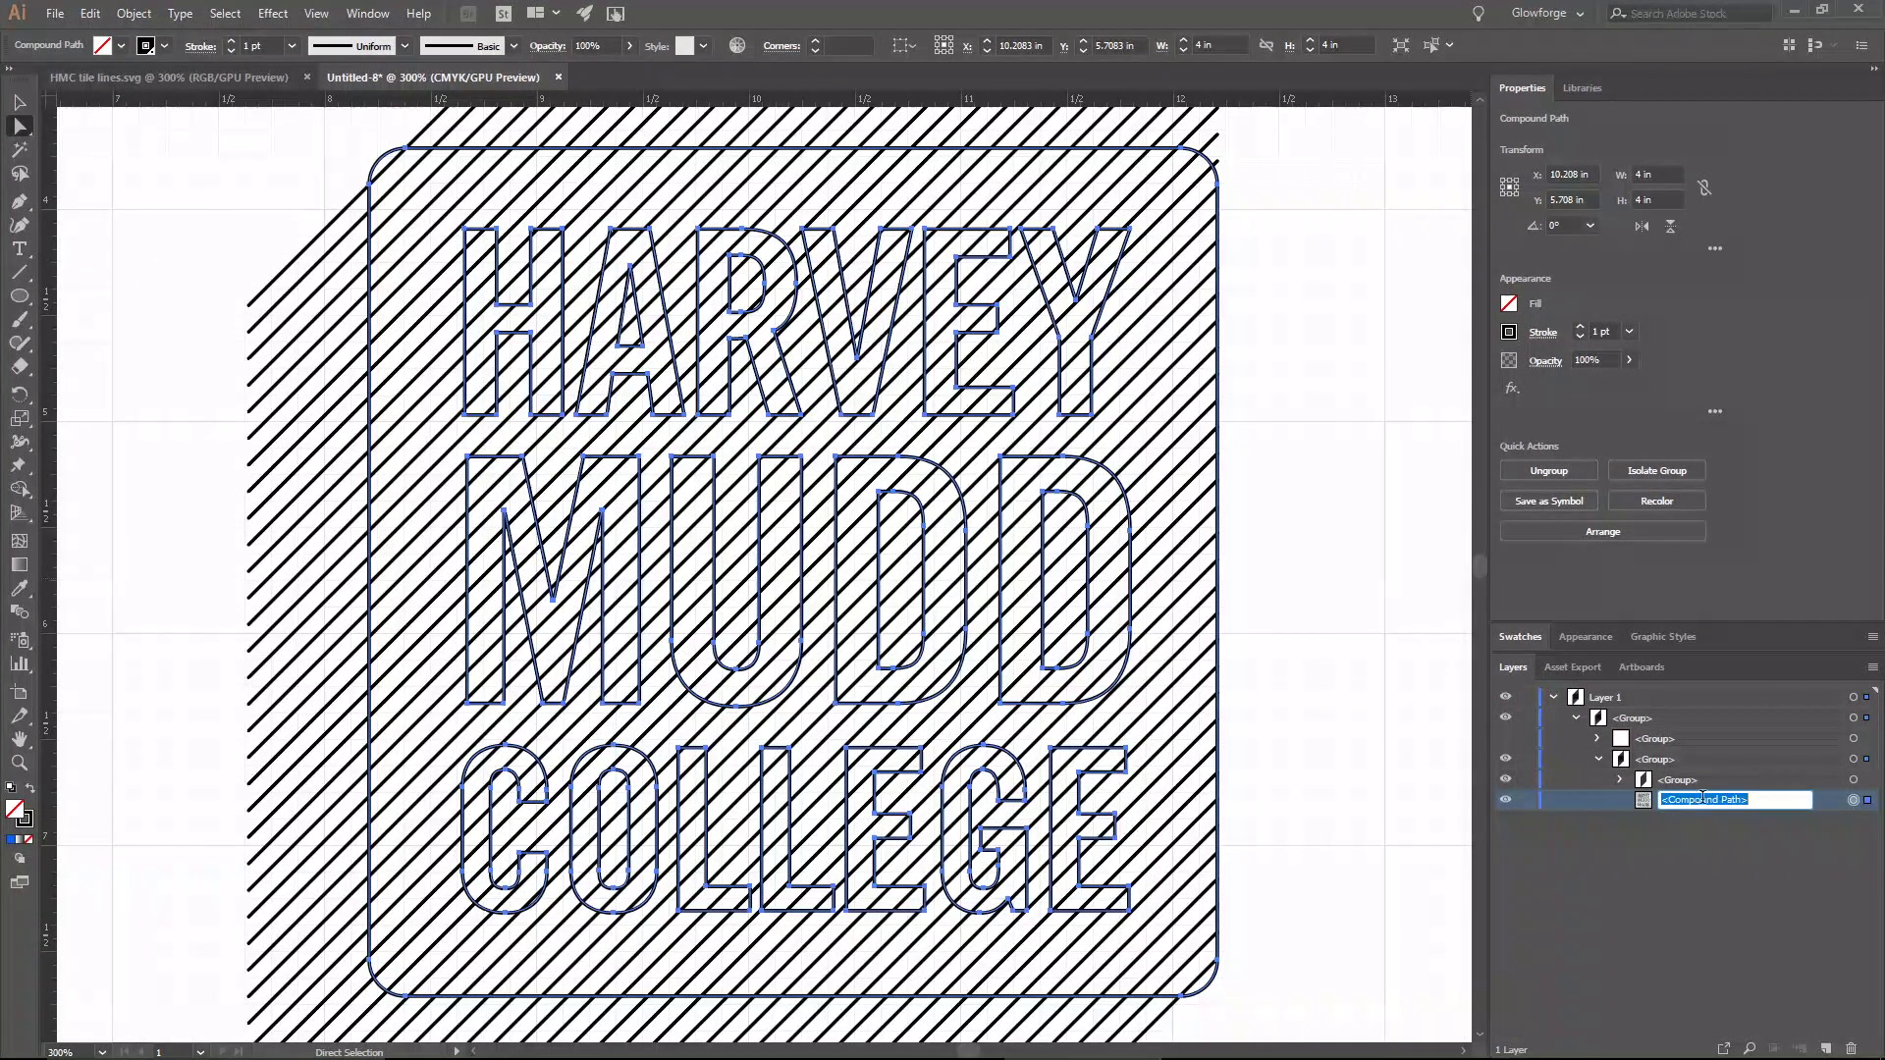
pyautogui.write('Logo')
pyautogui.click(1679, 781)
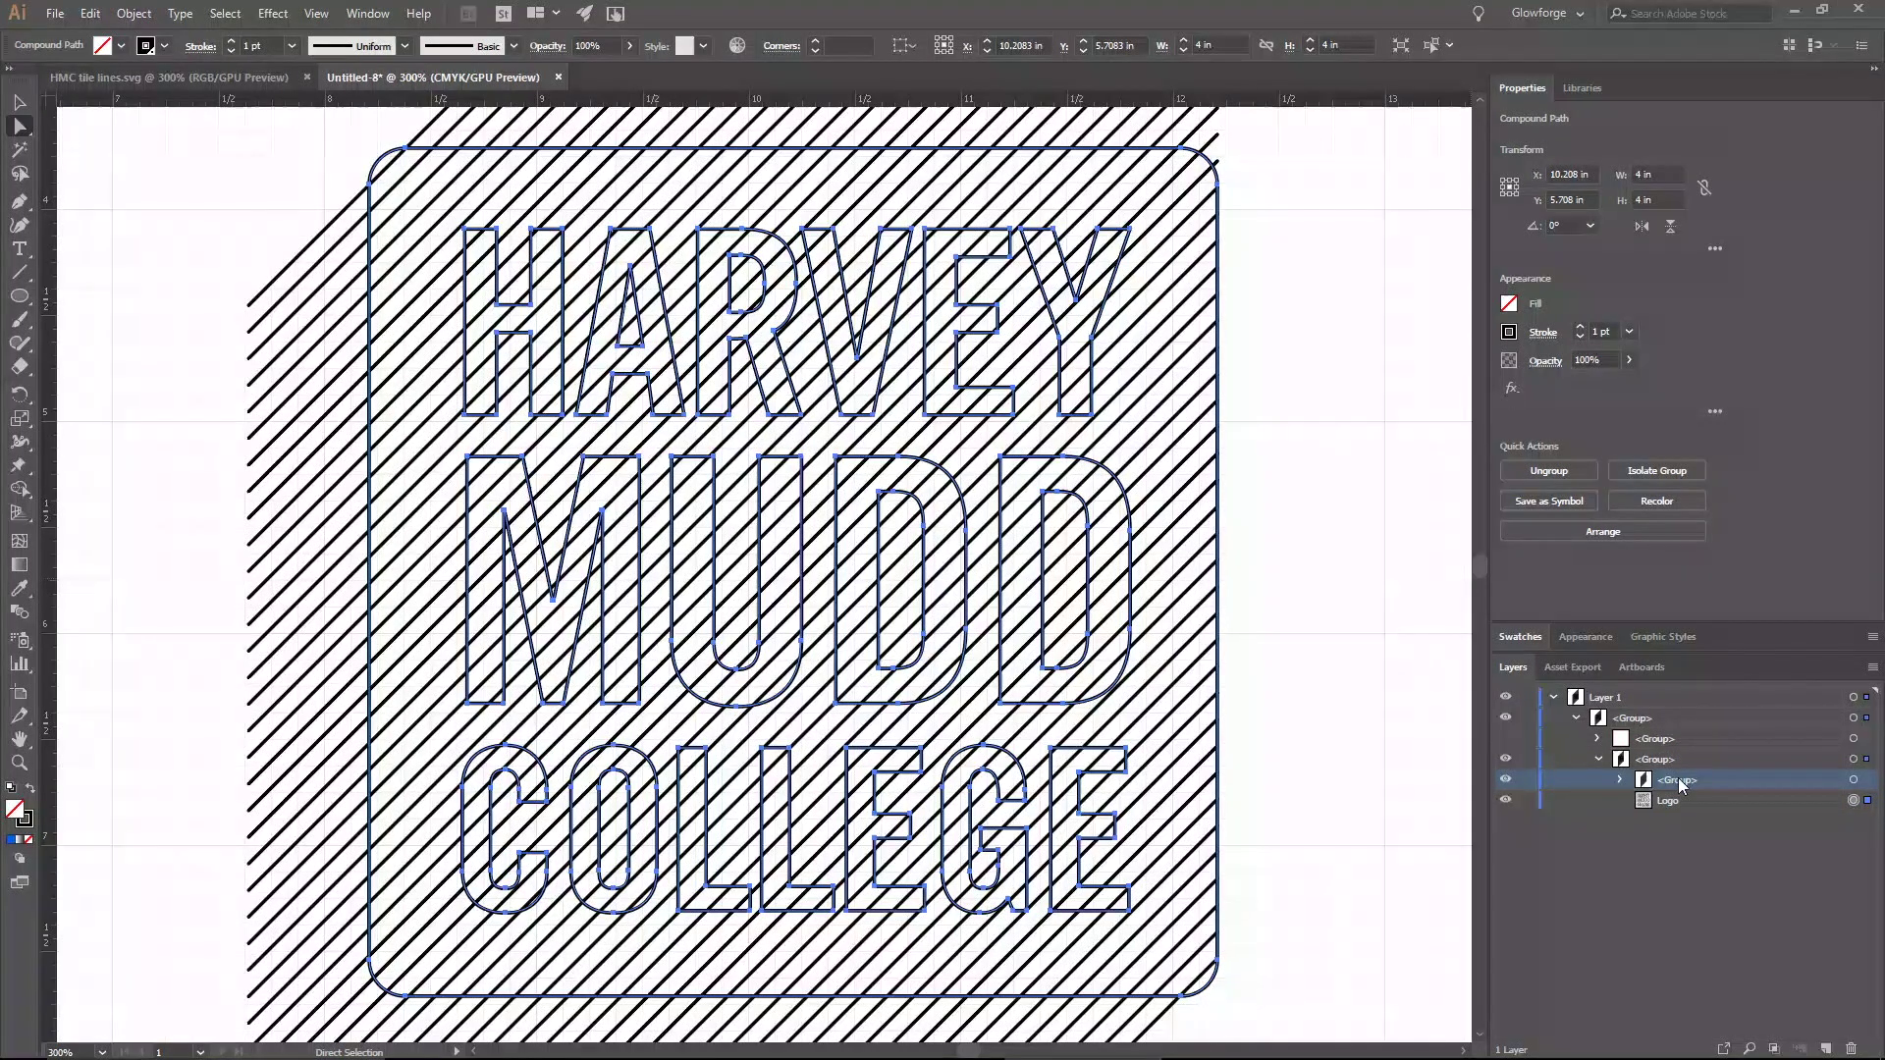
pyautogui.doubleClick(1679, 780)
pyautogui.write('Lines')
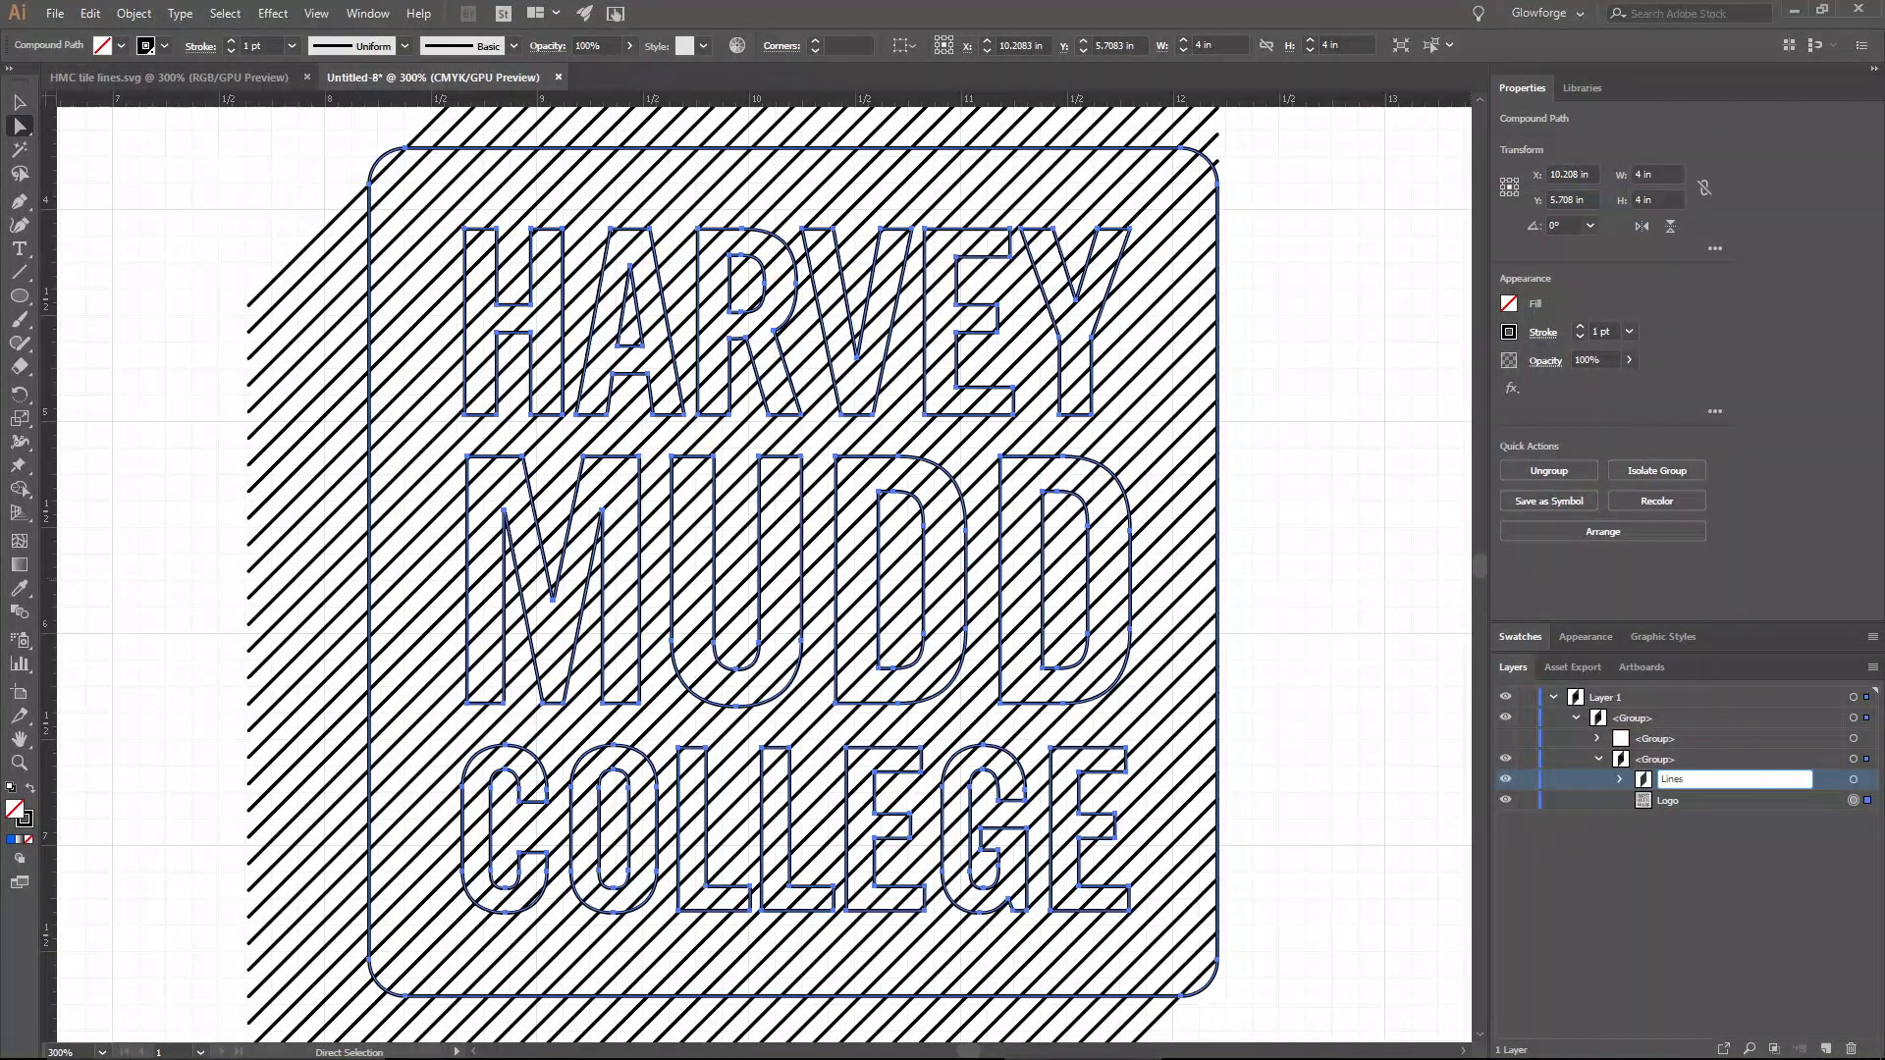
pyautogui.press('Return')
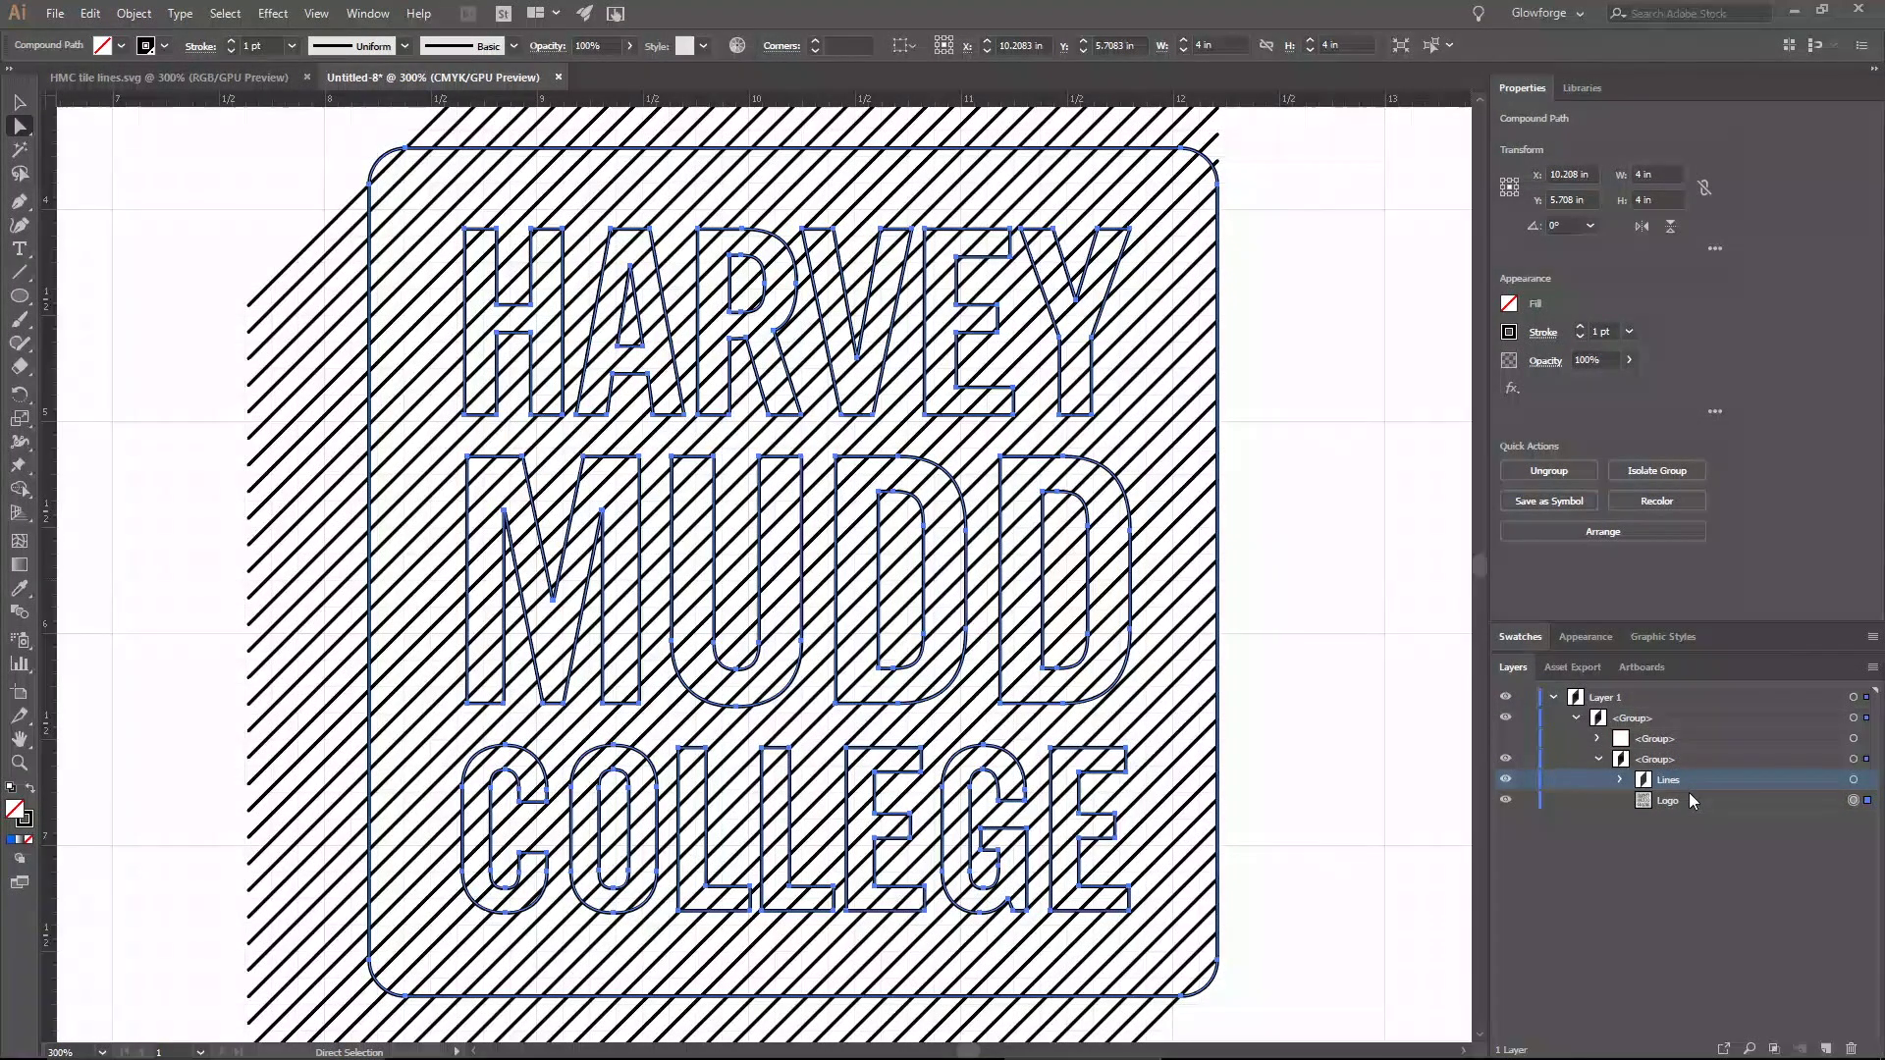
# - Check the Logo path and the Lines group one at a time by hiding and reshowing each
pyautogui.click(1506, 801)
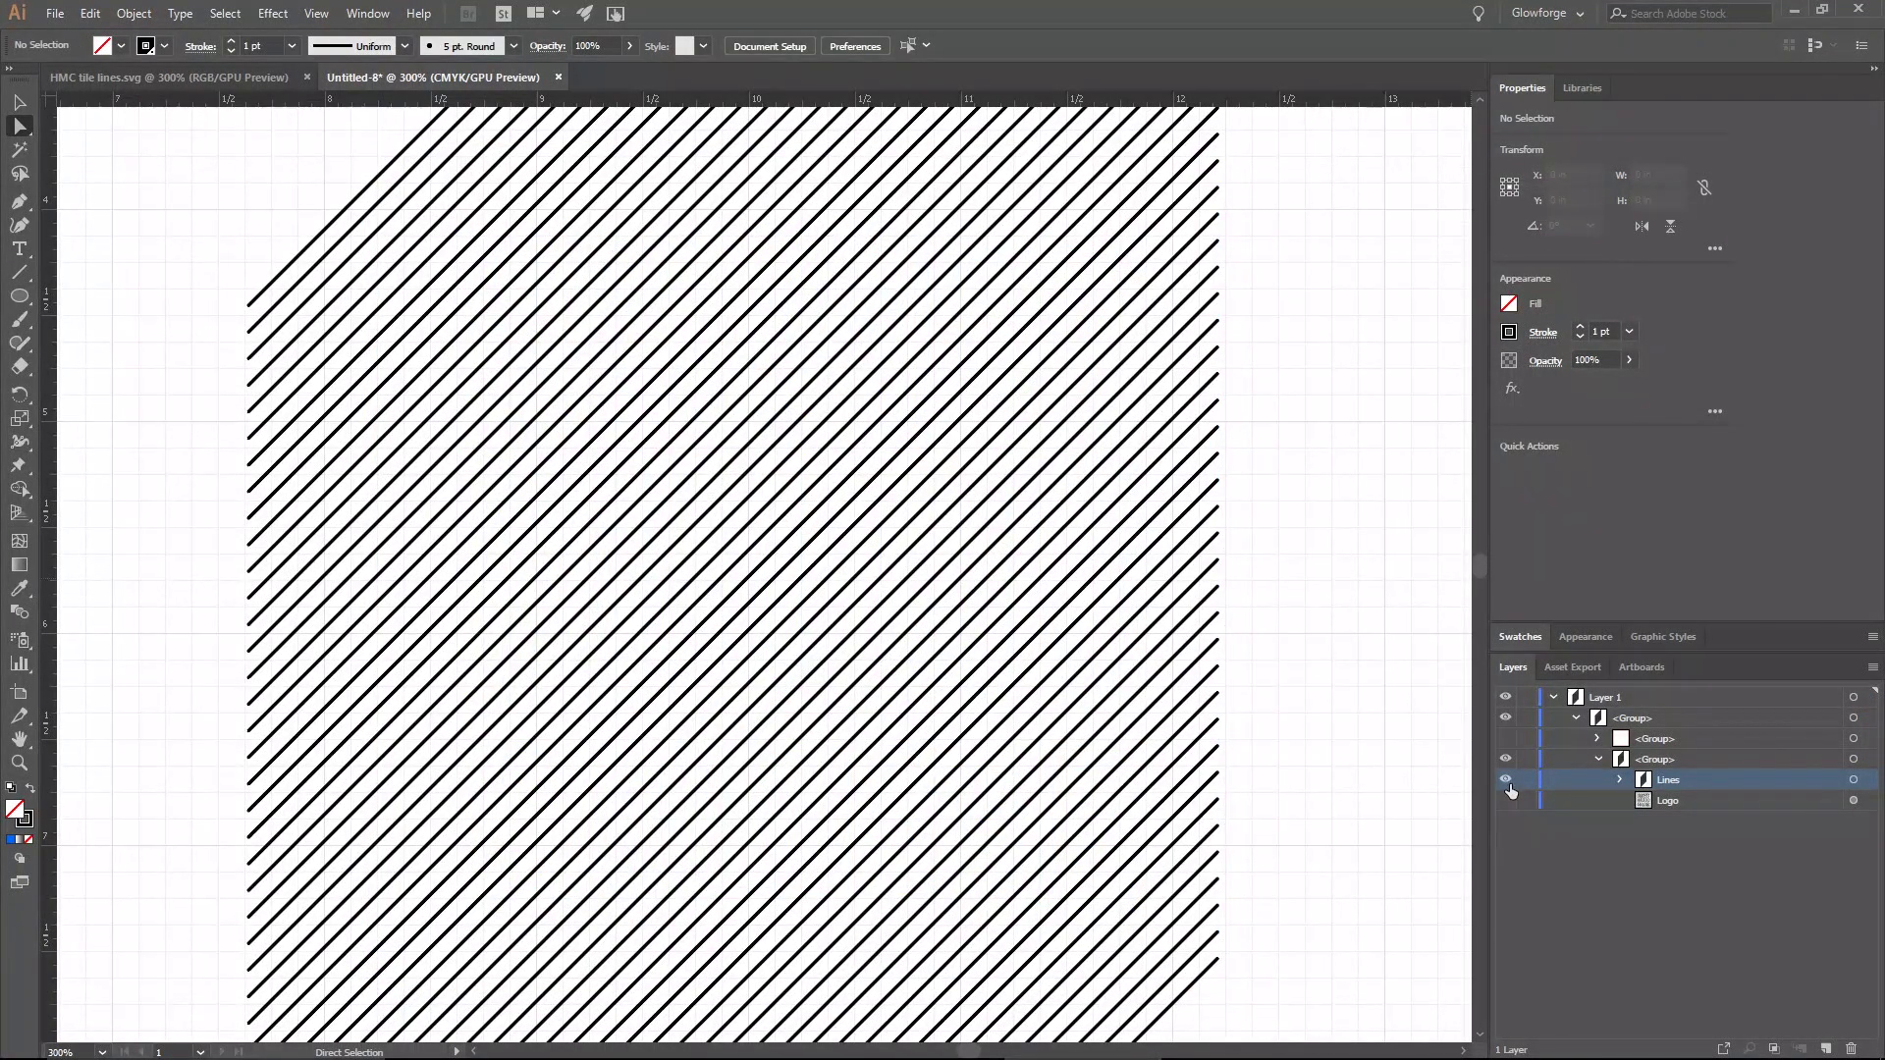
pyautogui.click(1507, 782)
pyautogui.click(1508, 801)
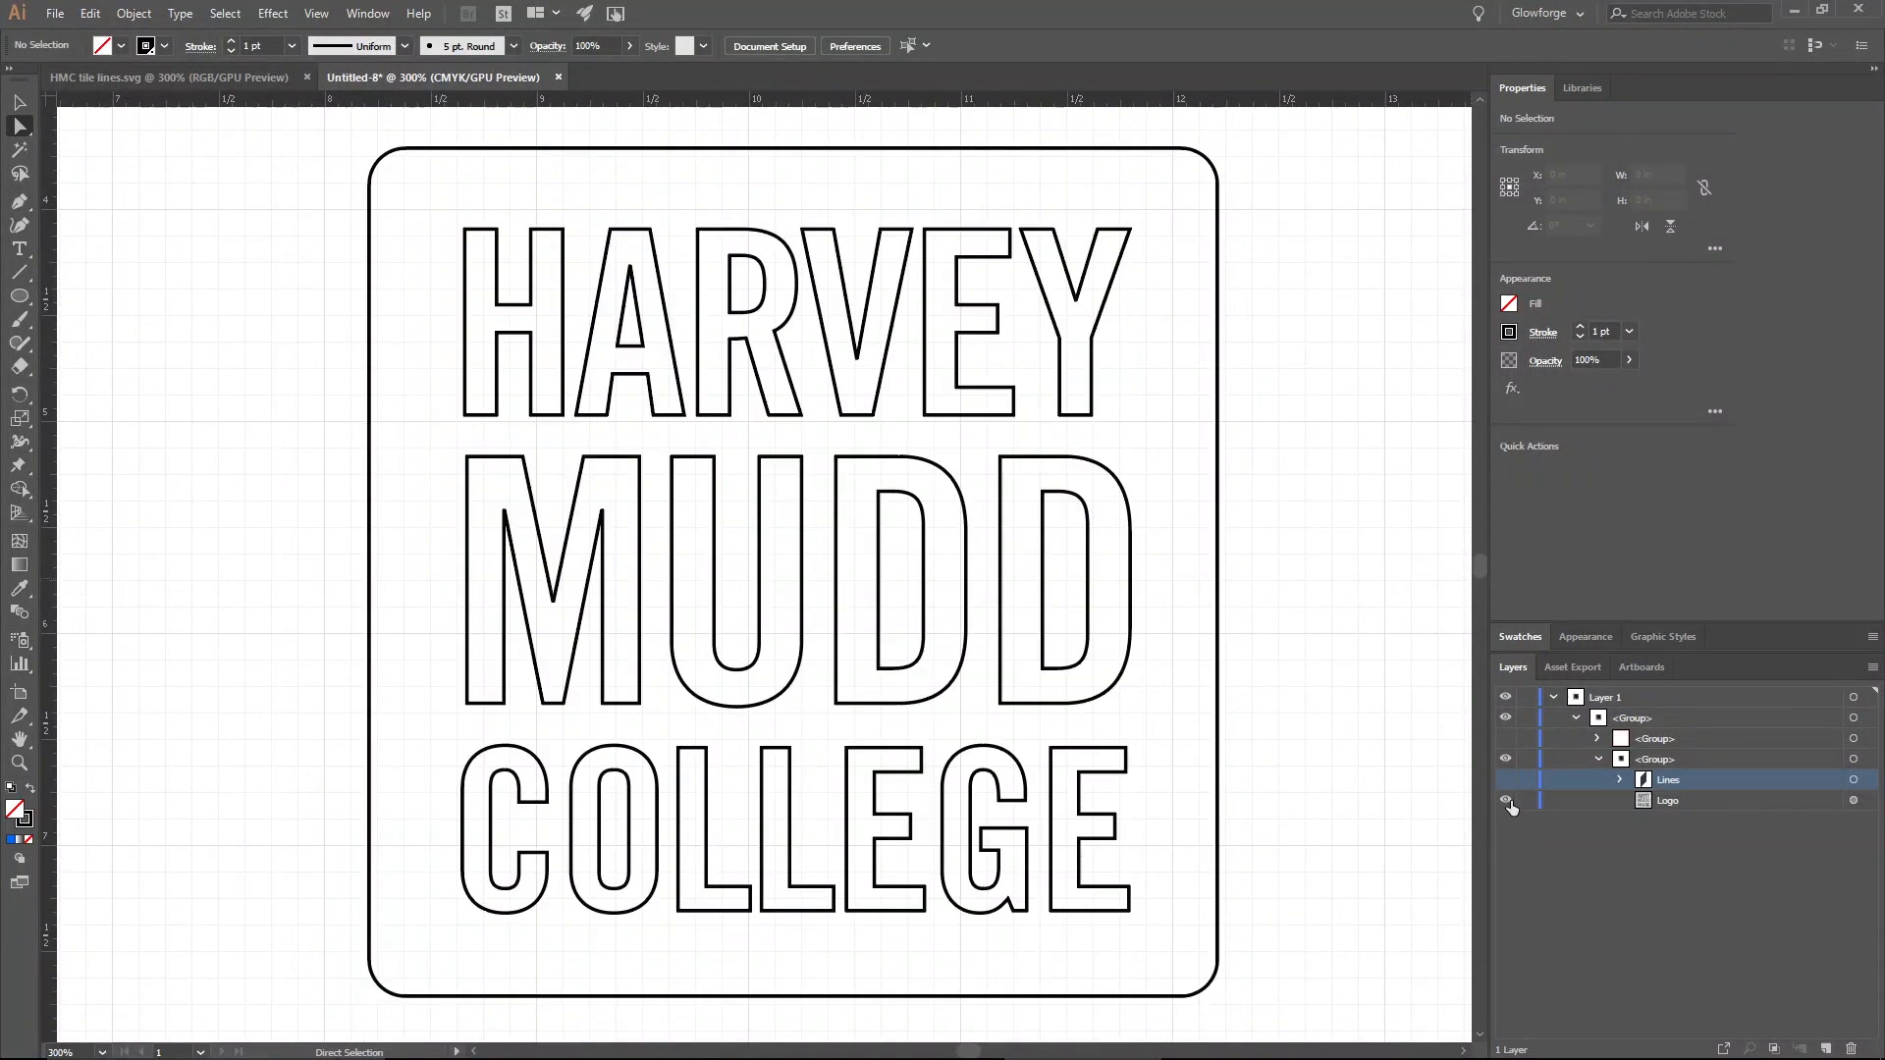
pyautogui.click(1507, 780)
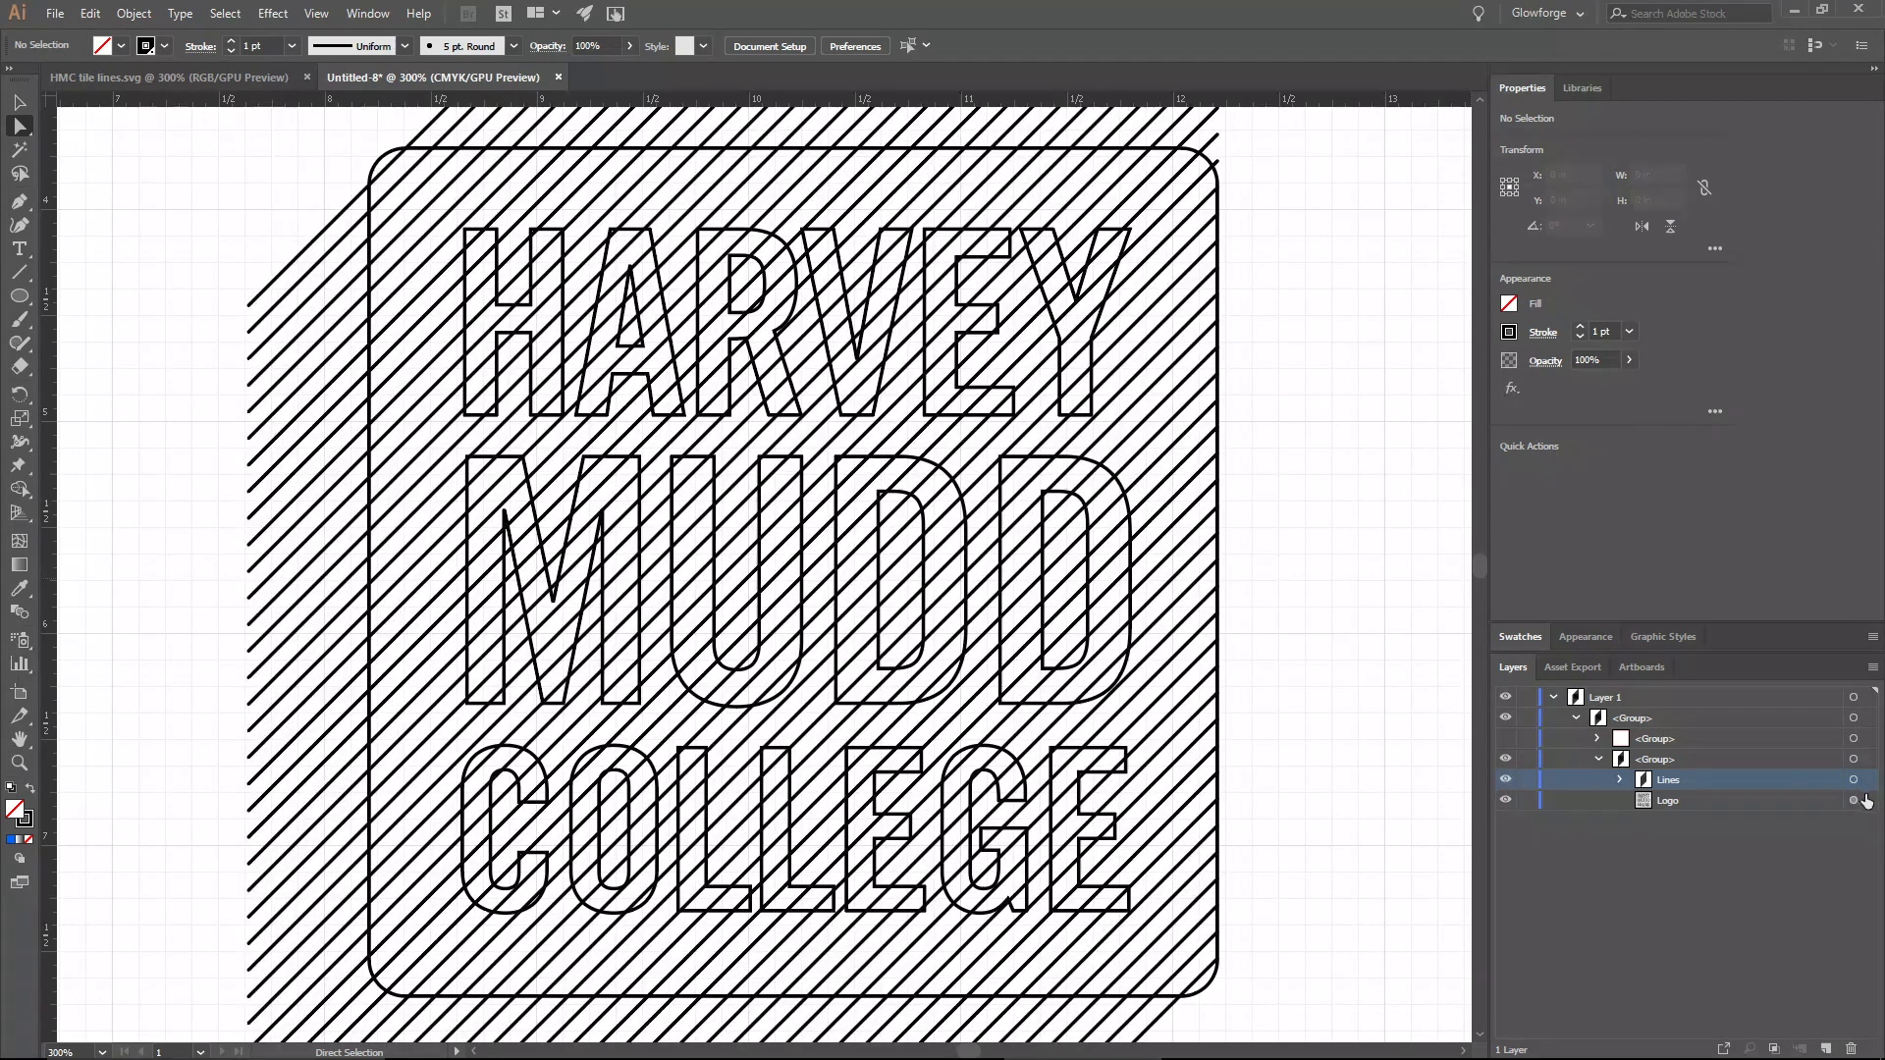
# - Duplicate the Logo compound path and hide the lower copy as a backup
pyautogui.click(1797, 801)
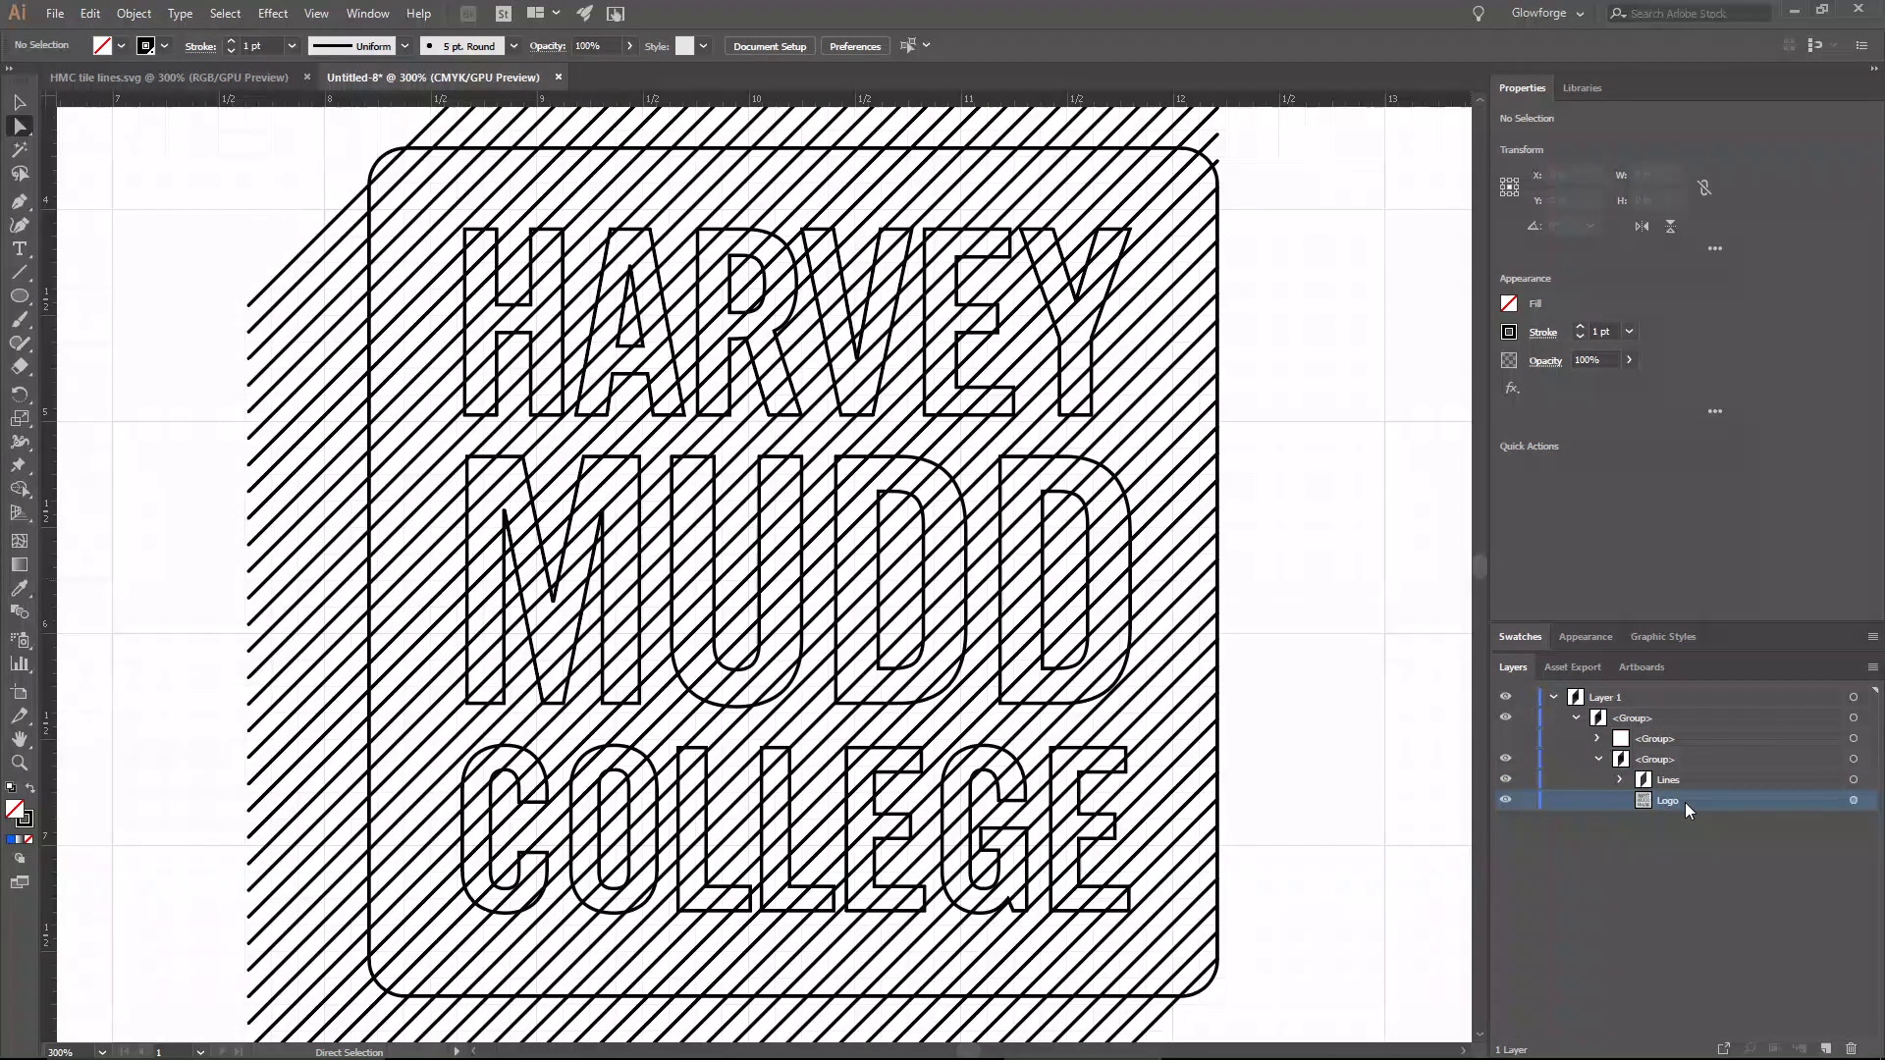
pyautogui.click(1872, 667)
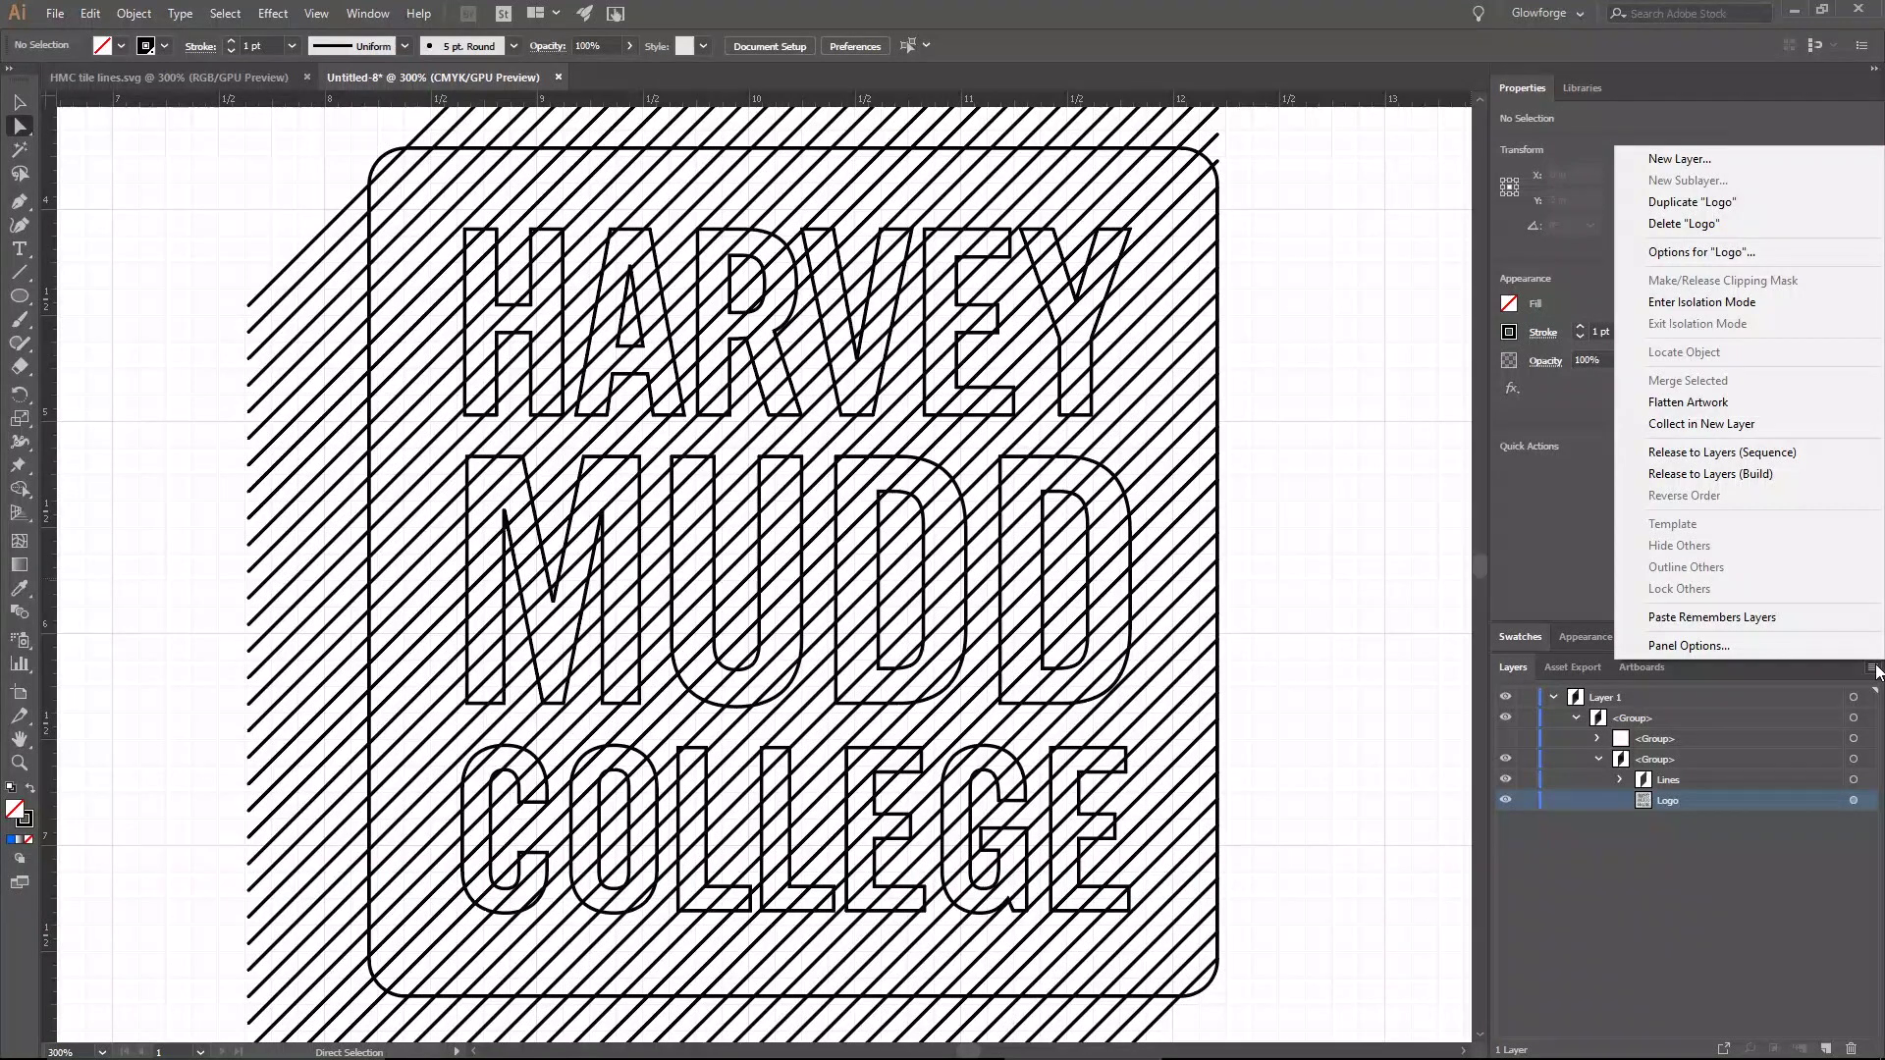
pyautogui.click(1684, 203)
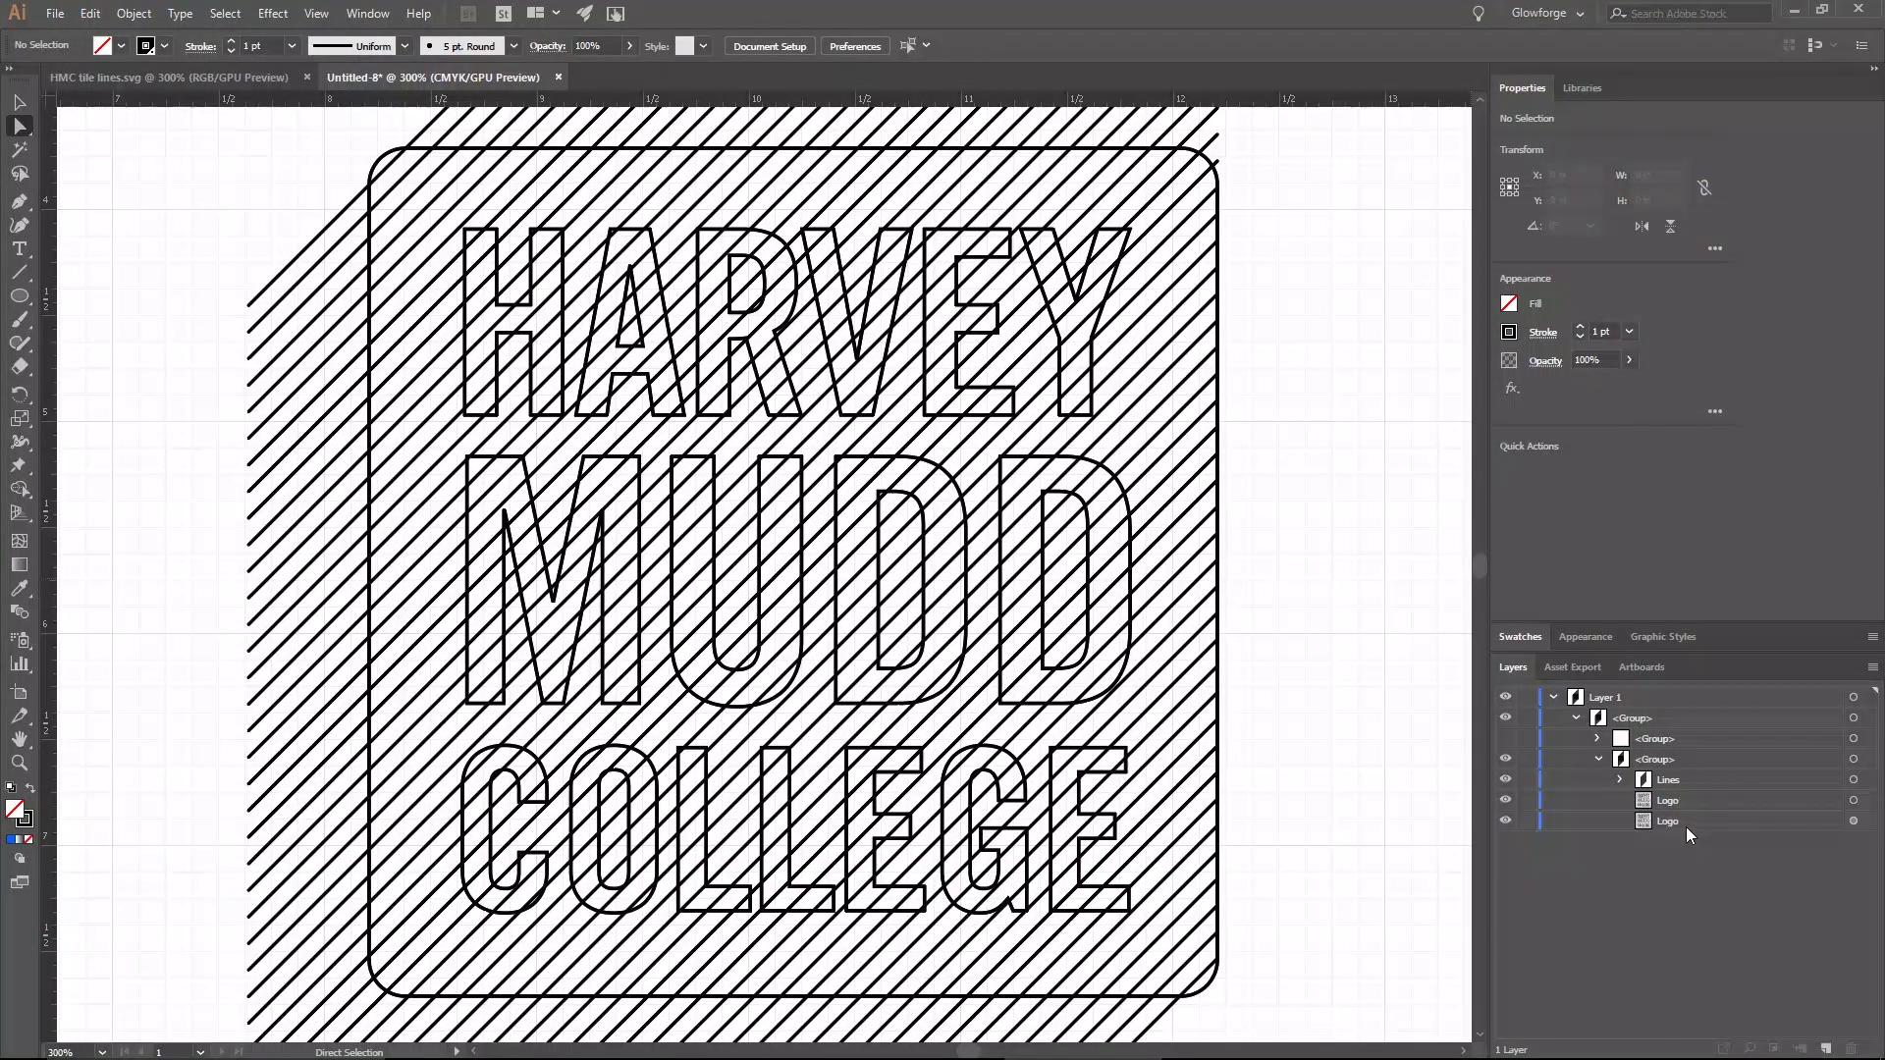
pyautogui.click(1508, 821)
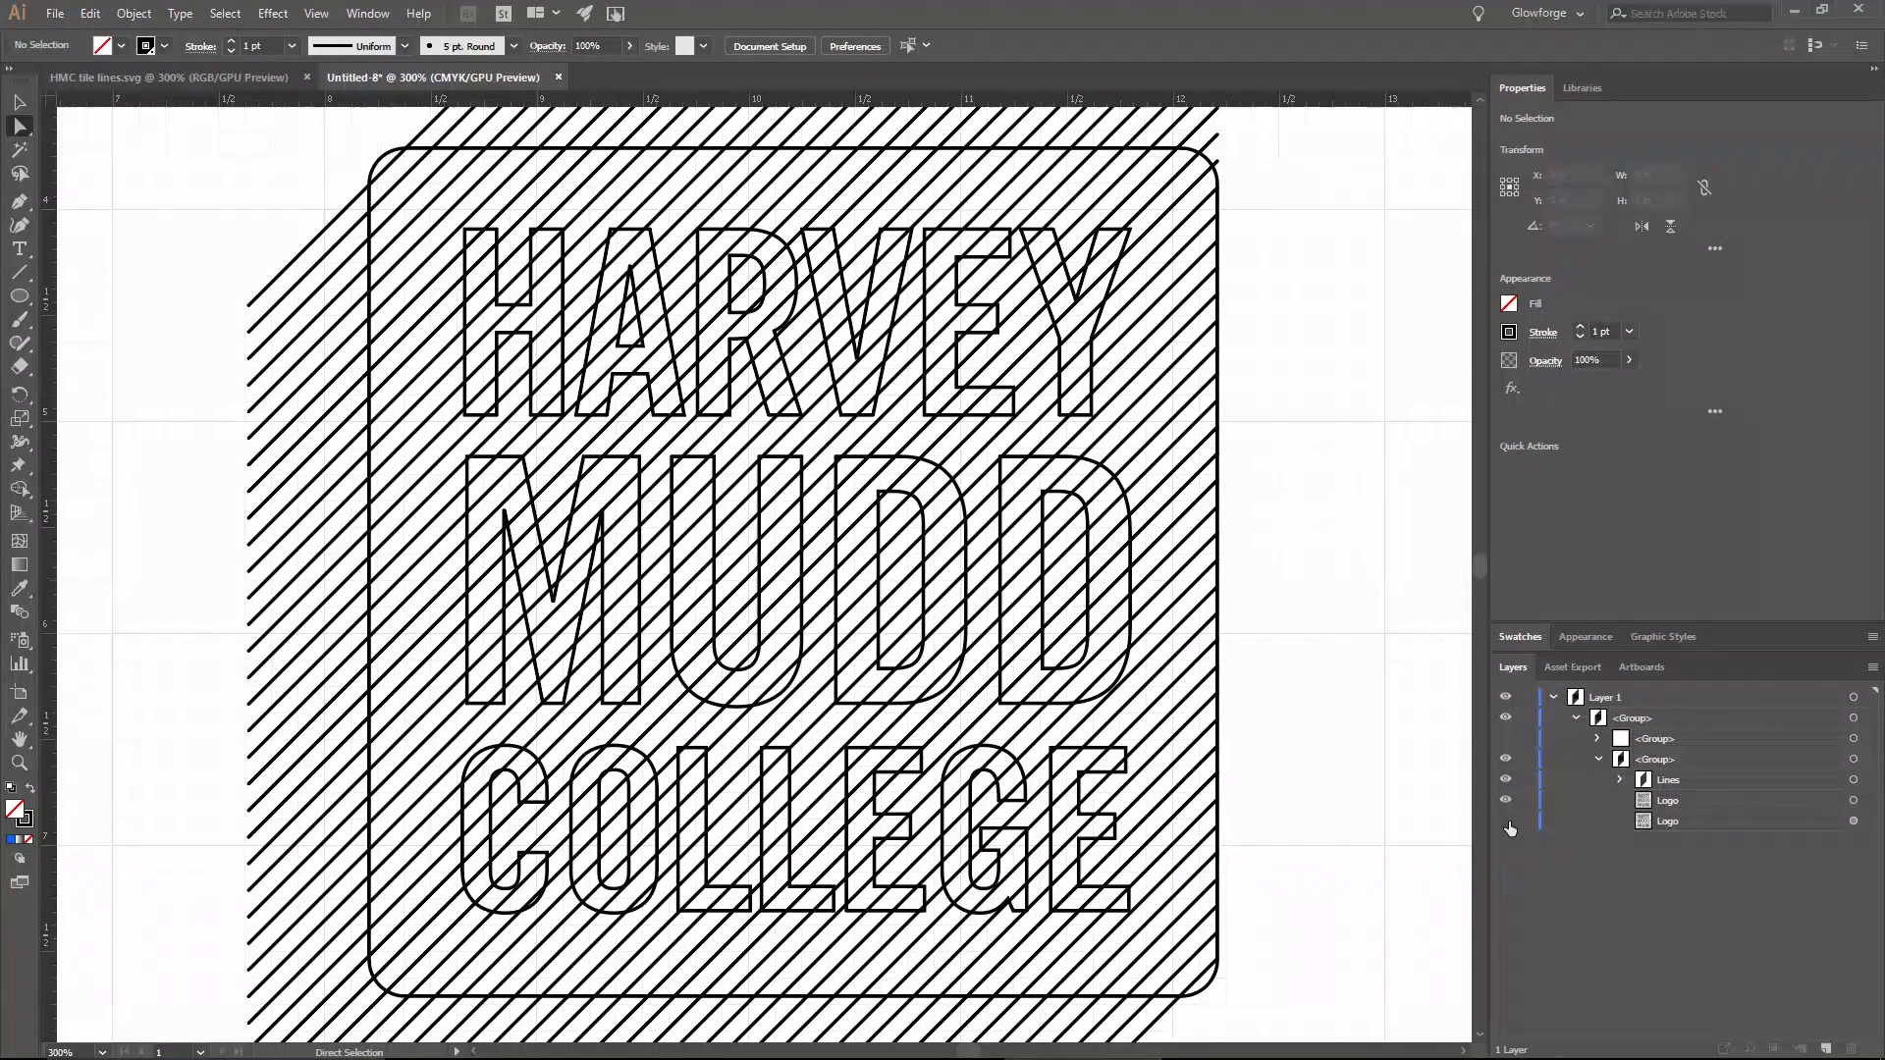
# - Fill the visible Logo path with 4 Navy Blue and move it above the Lines group in the stacking order
pyautogui.click(1781, 799)
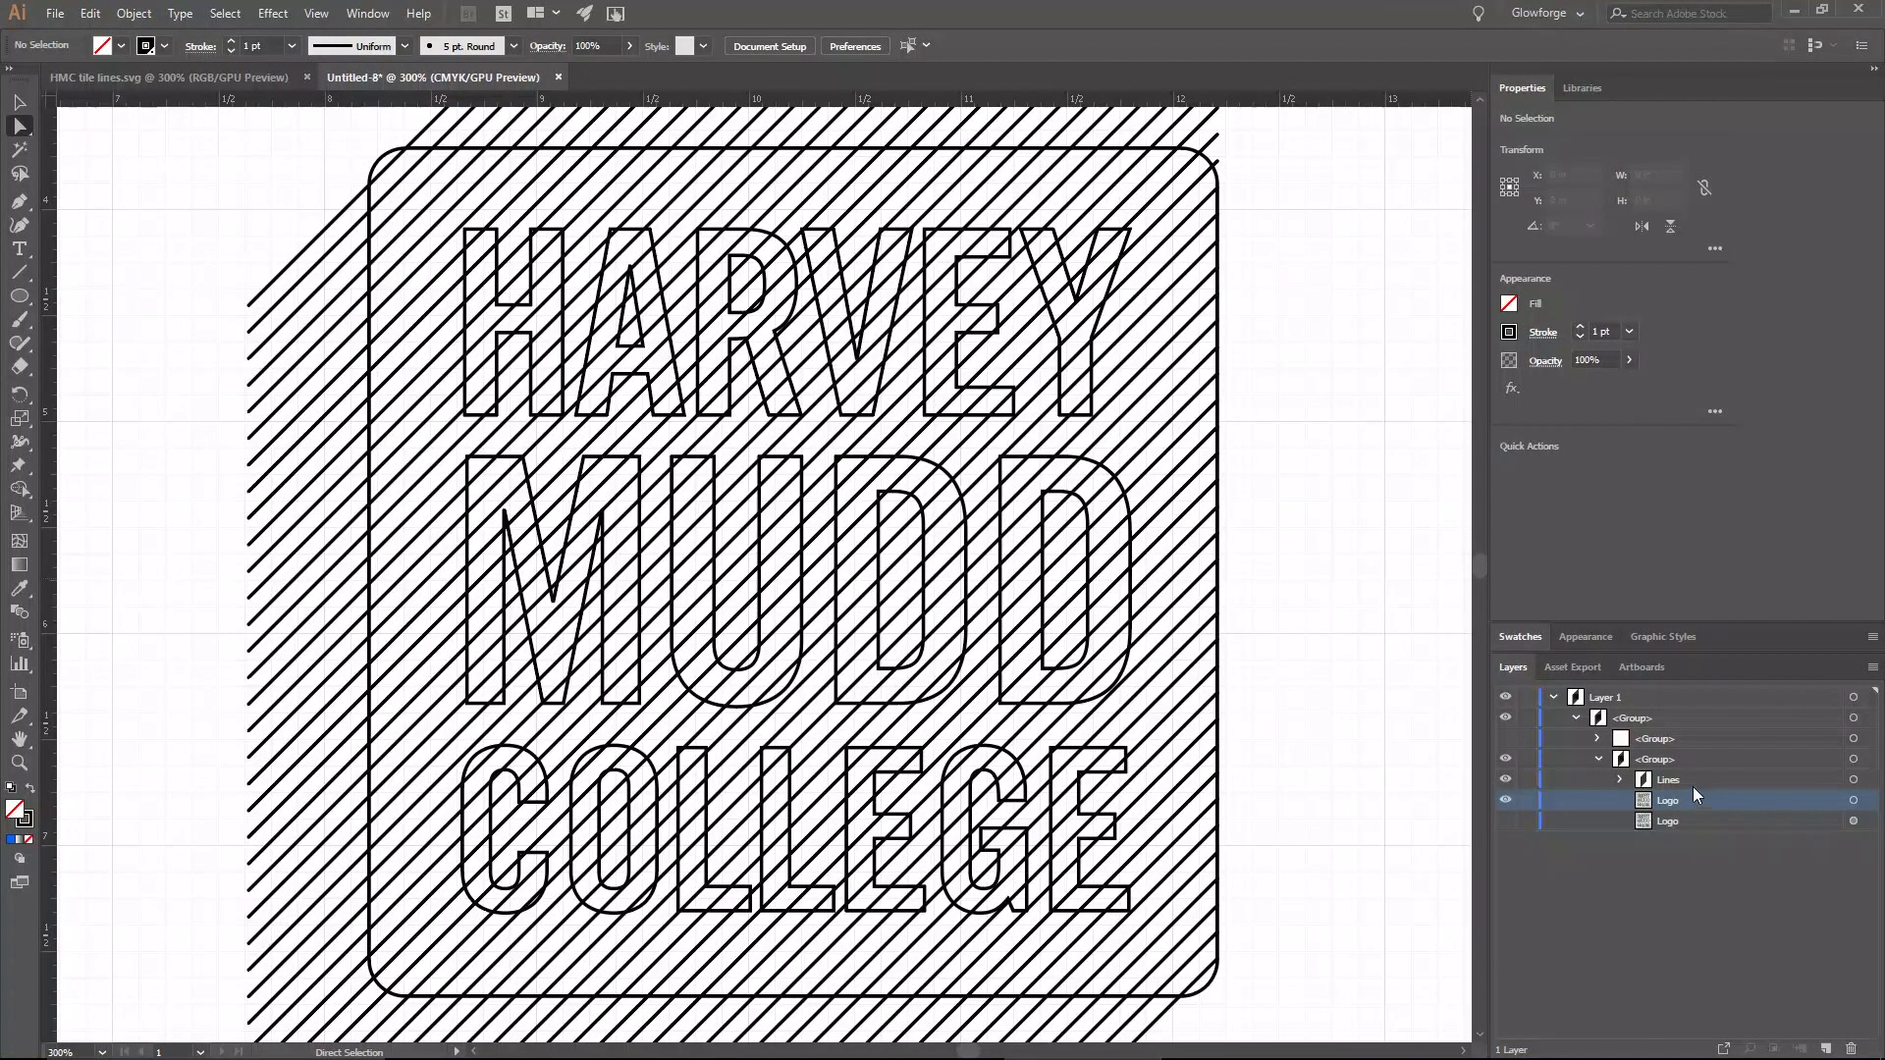
pyautogui.click(1854, 800)
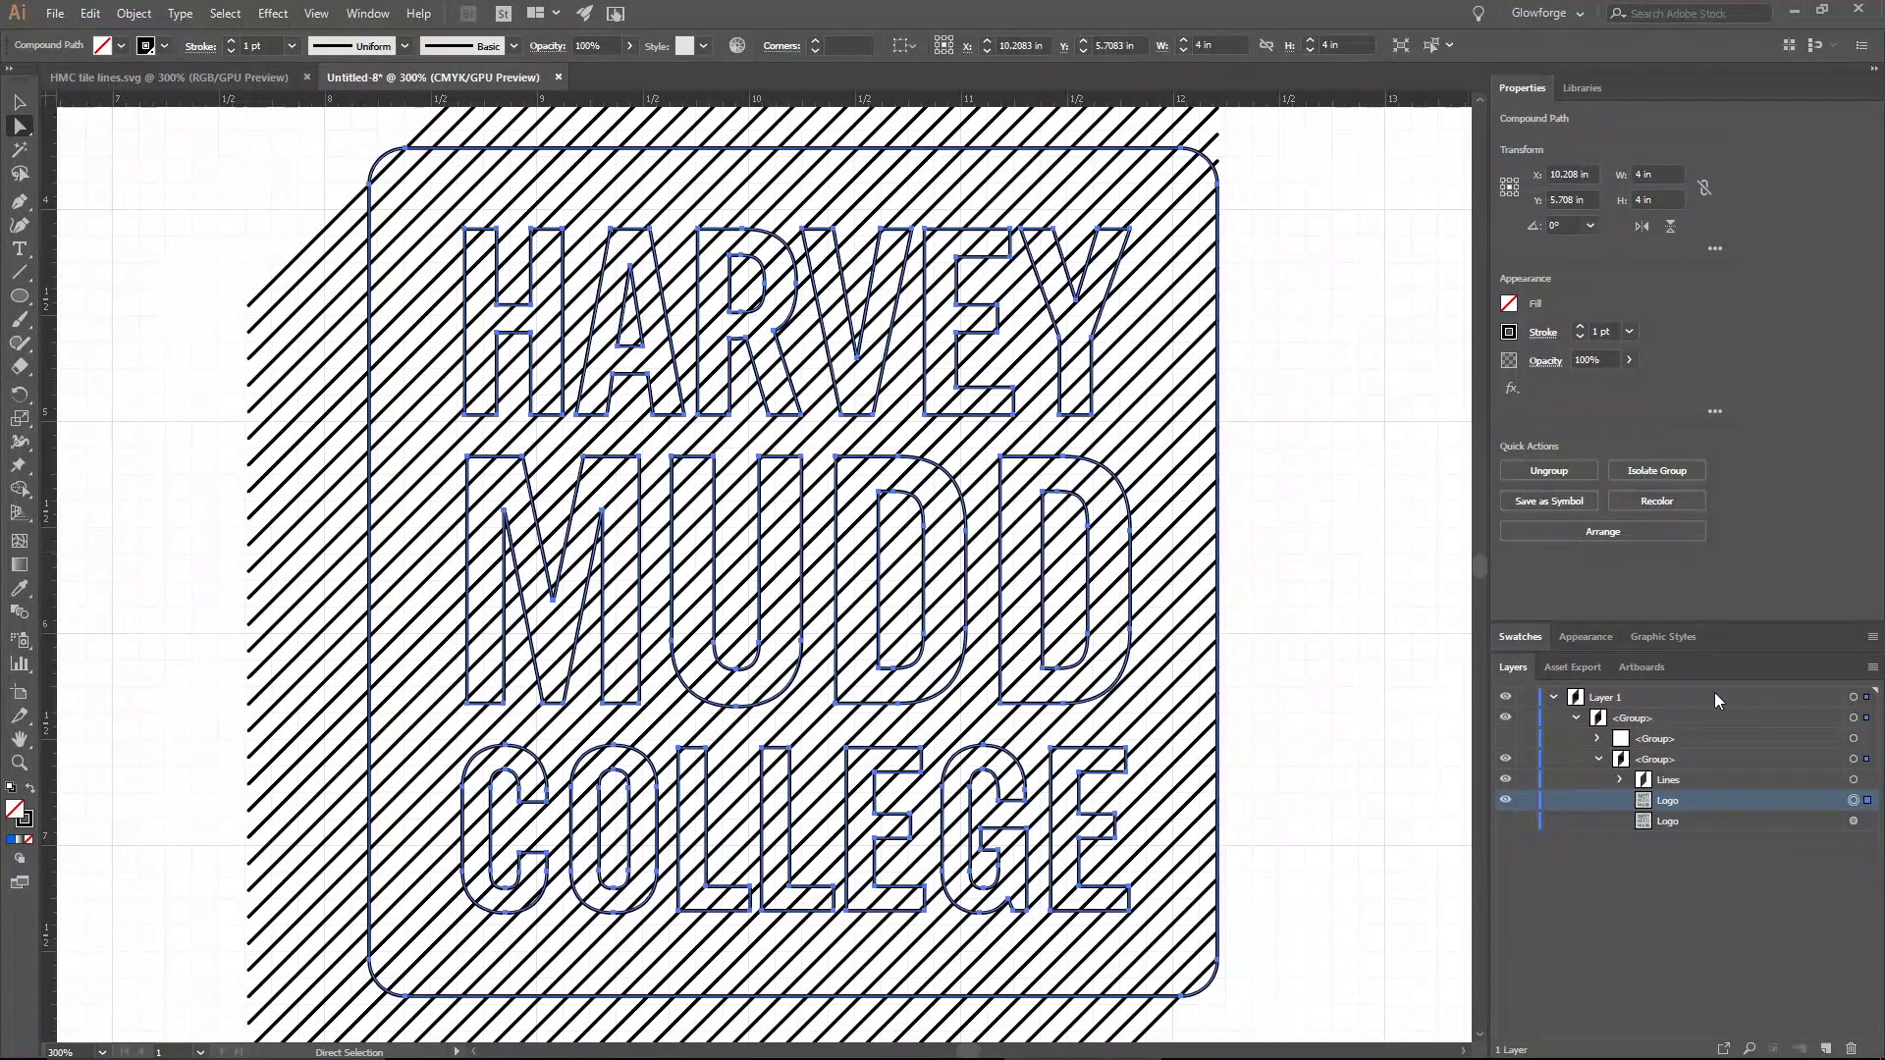
pyautogui.click(1509, 306)
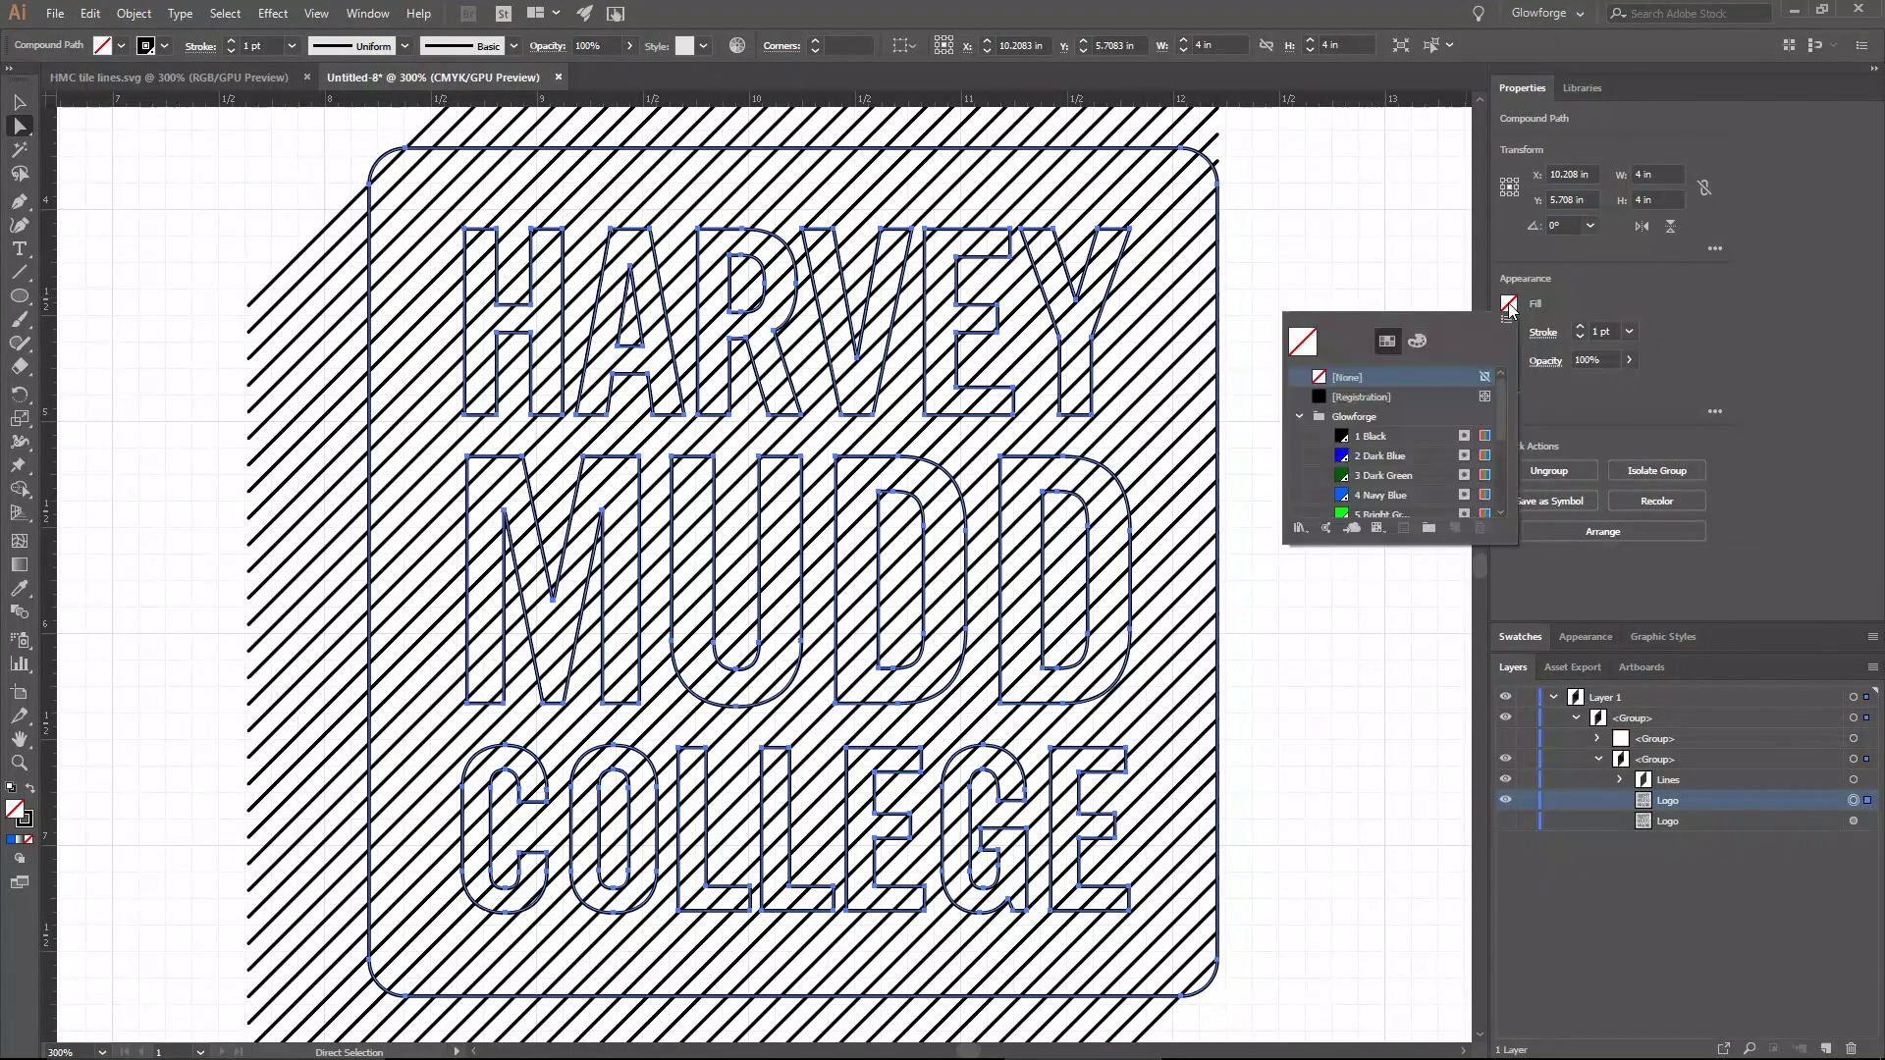
pyautogui.click(1396, 495)
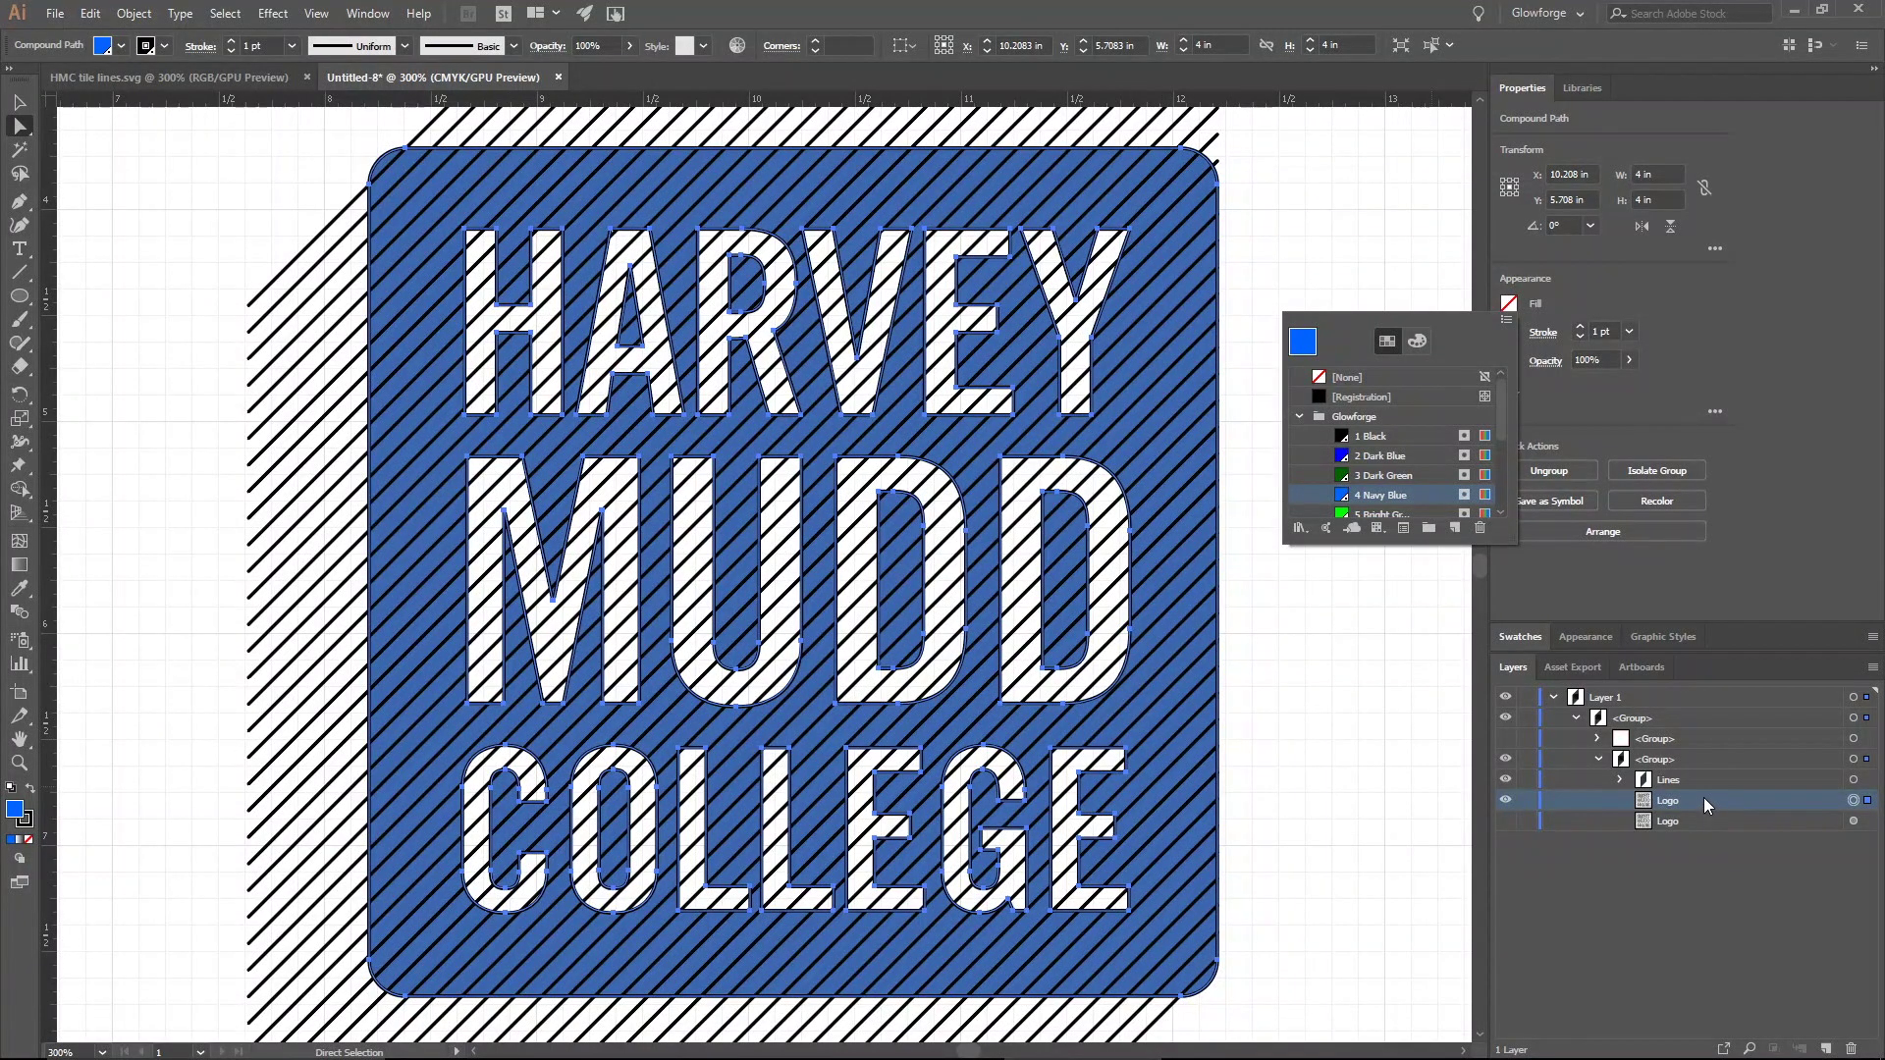
pyautogui.click(1661, 803)
pyautogui.moveTo(1669, 797); pyautogui.dragTo(1671, 780)
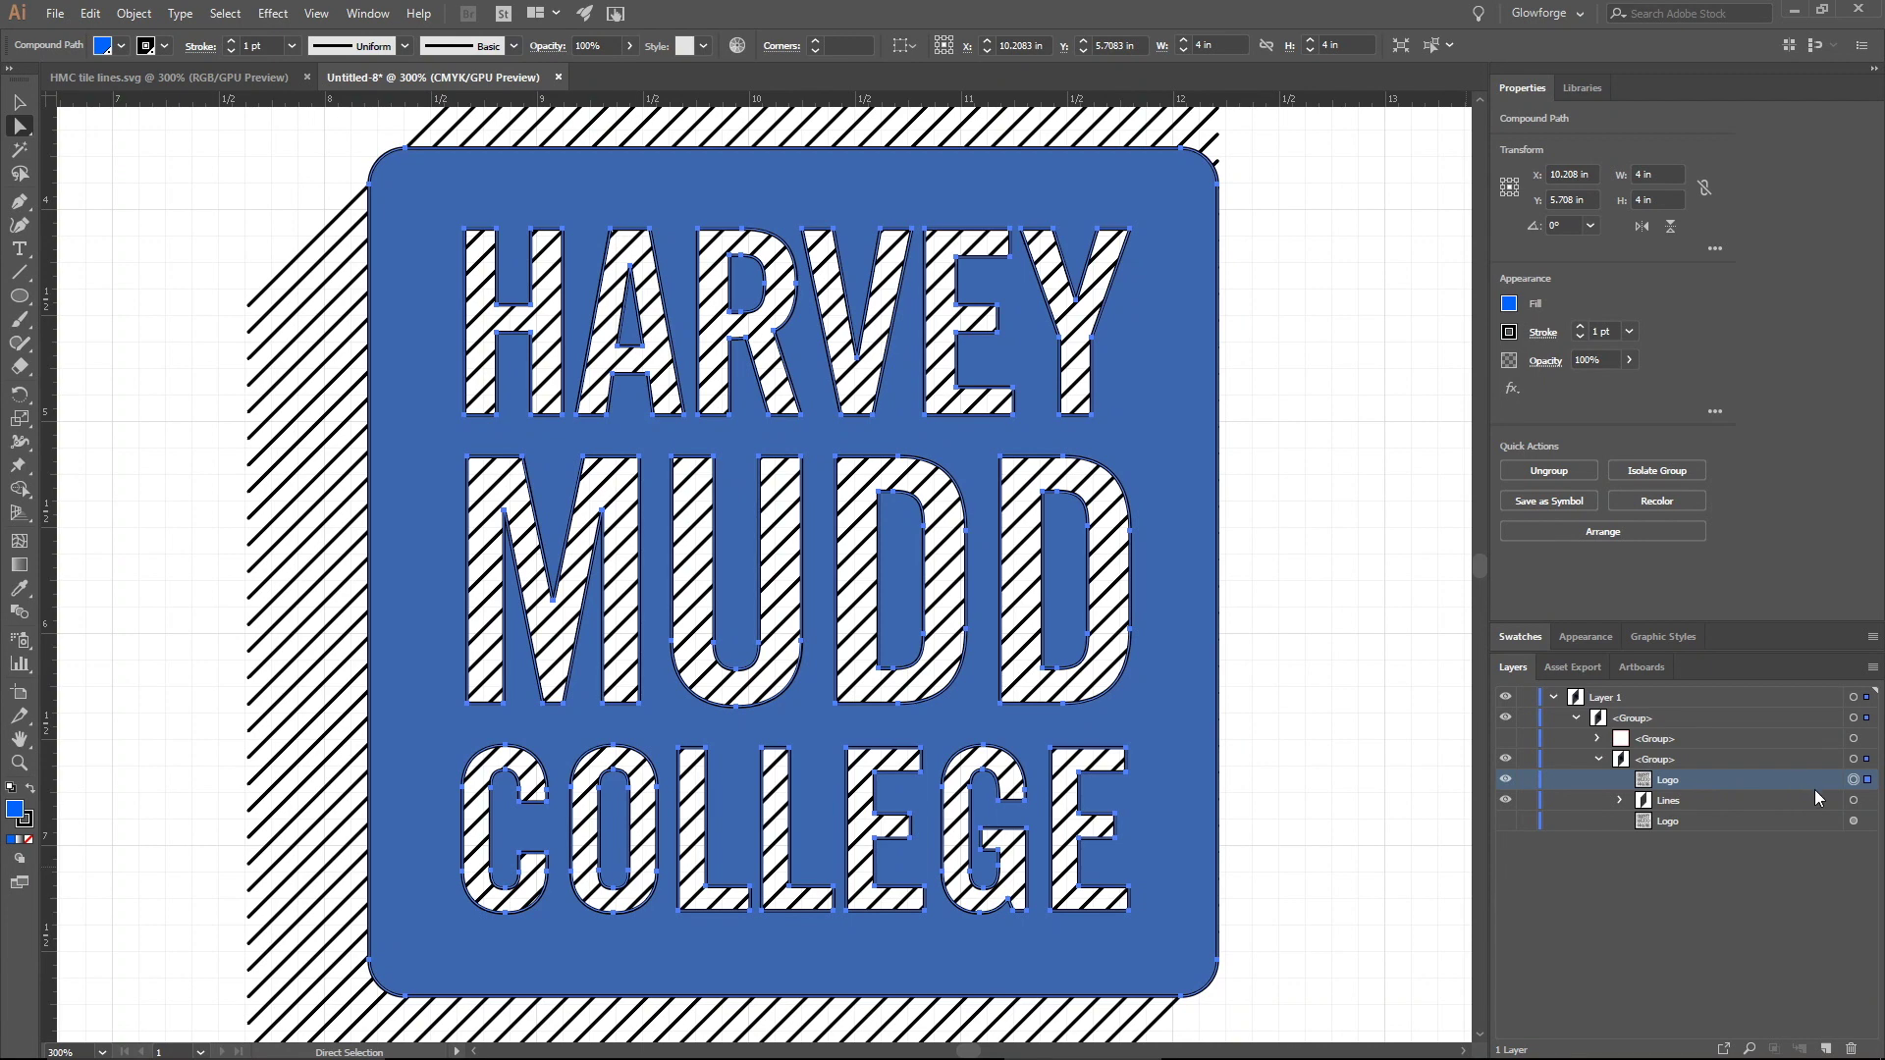
# - Give the visible Logo path and the Lines group together a 1 Black stroke and a 4 Navy Blue fill
pyautogui.keyDown('shift'); pyautogui.click(1867, 802); pyautogui.keyUp('shift')
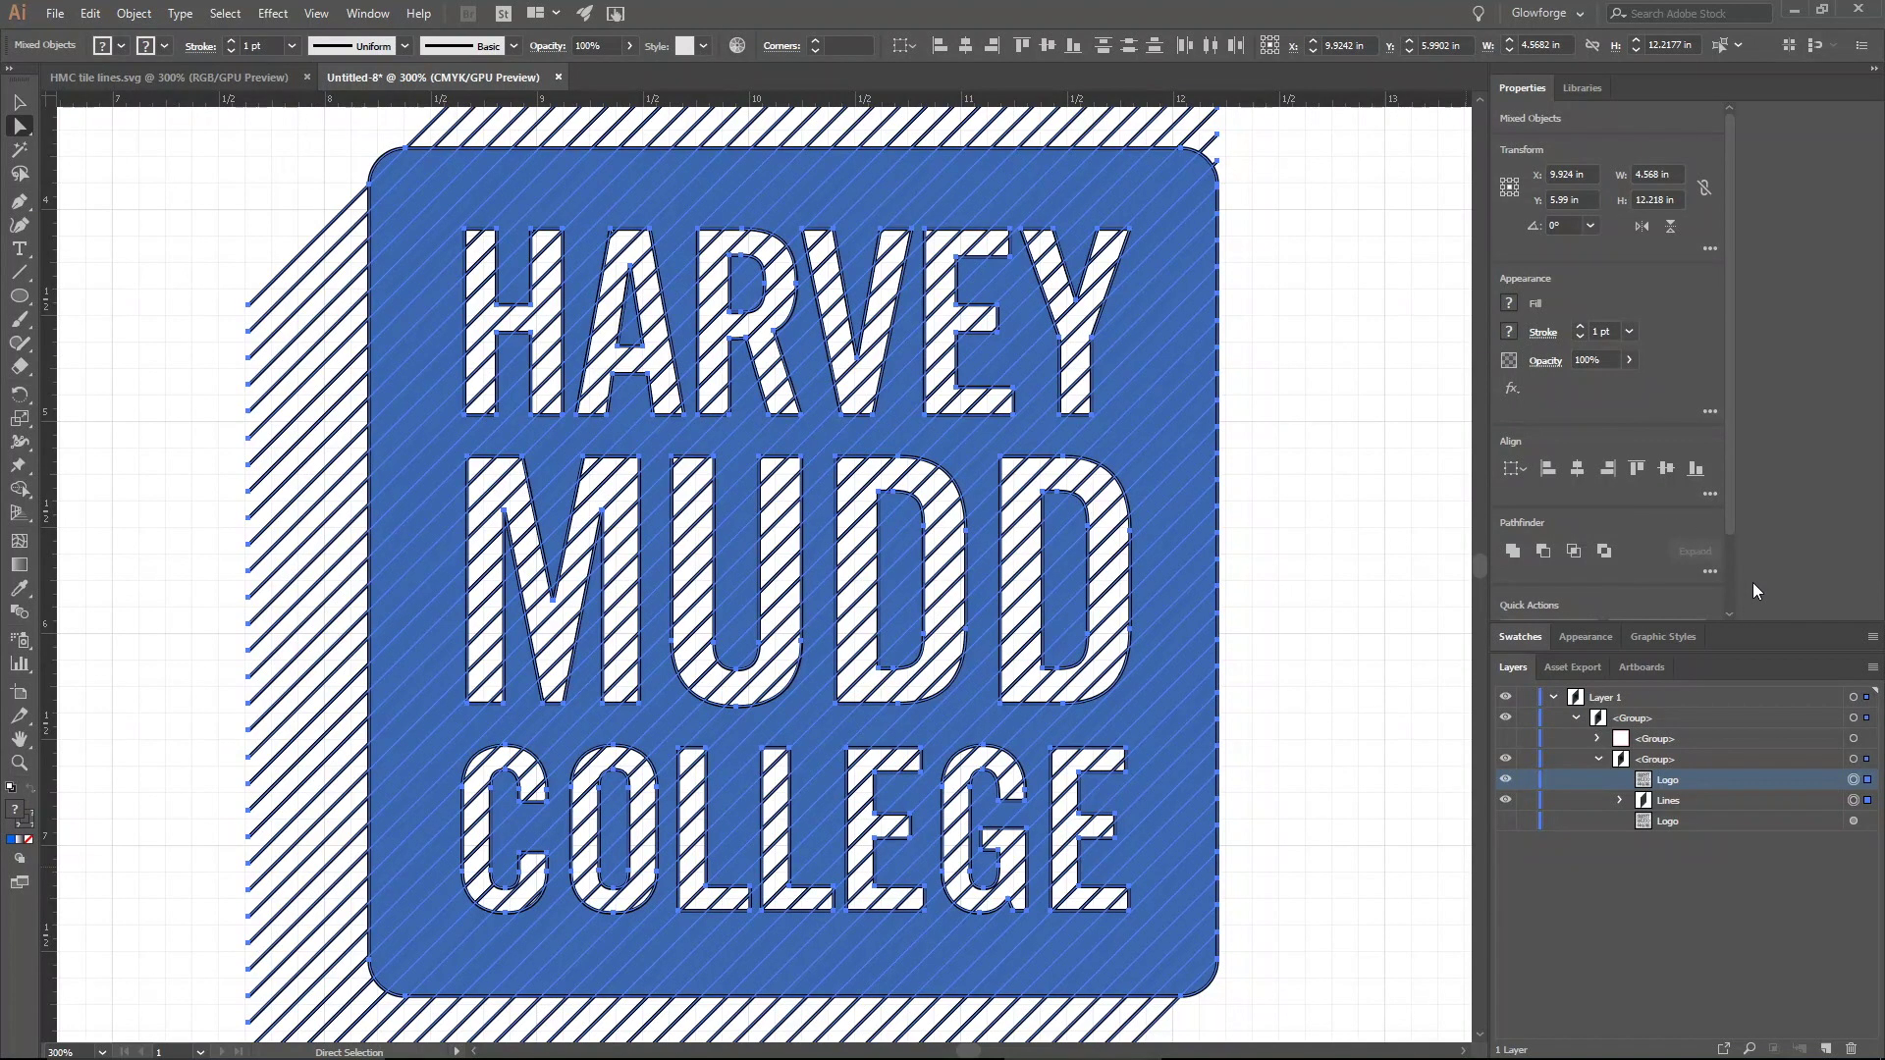
pyautogui.click(1509, 331)
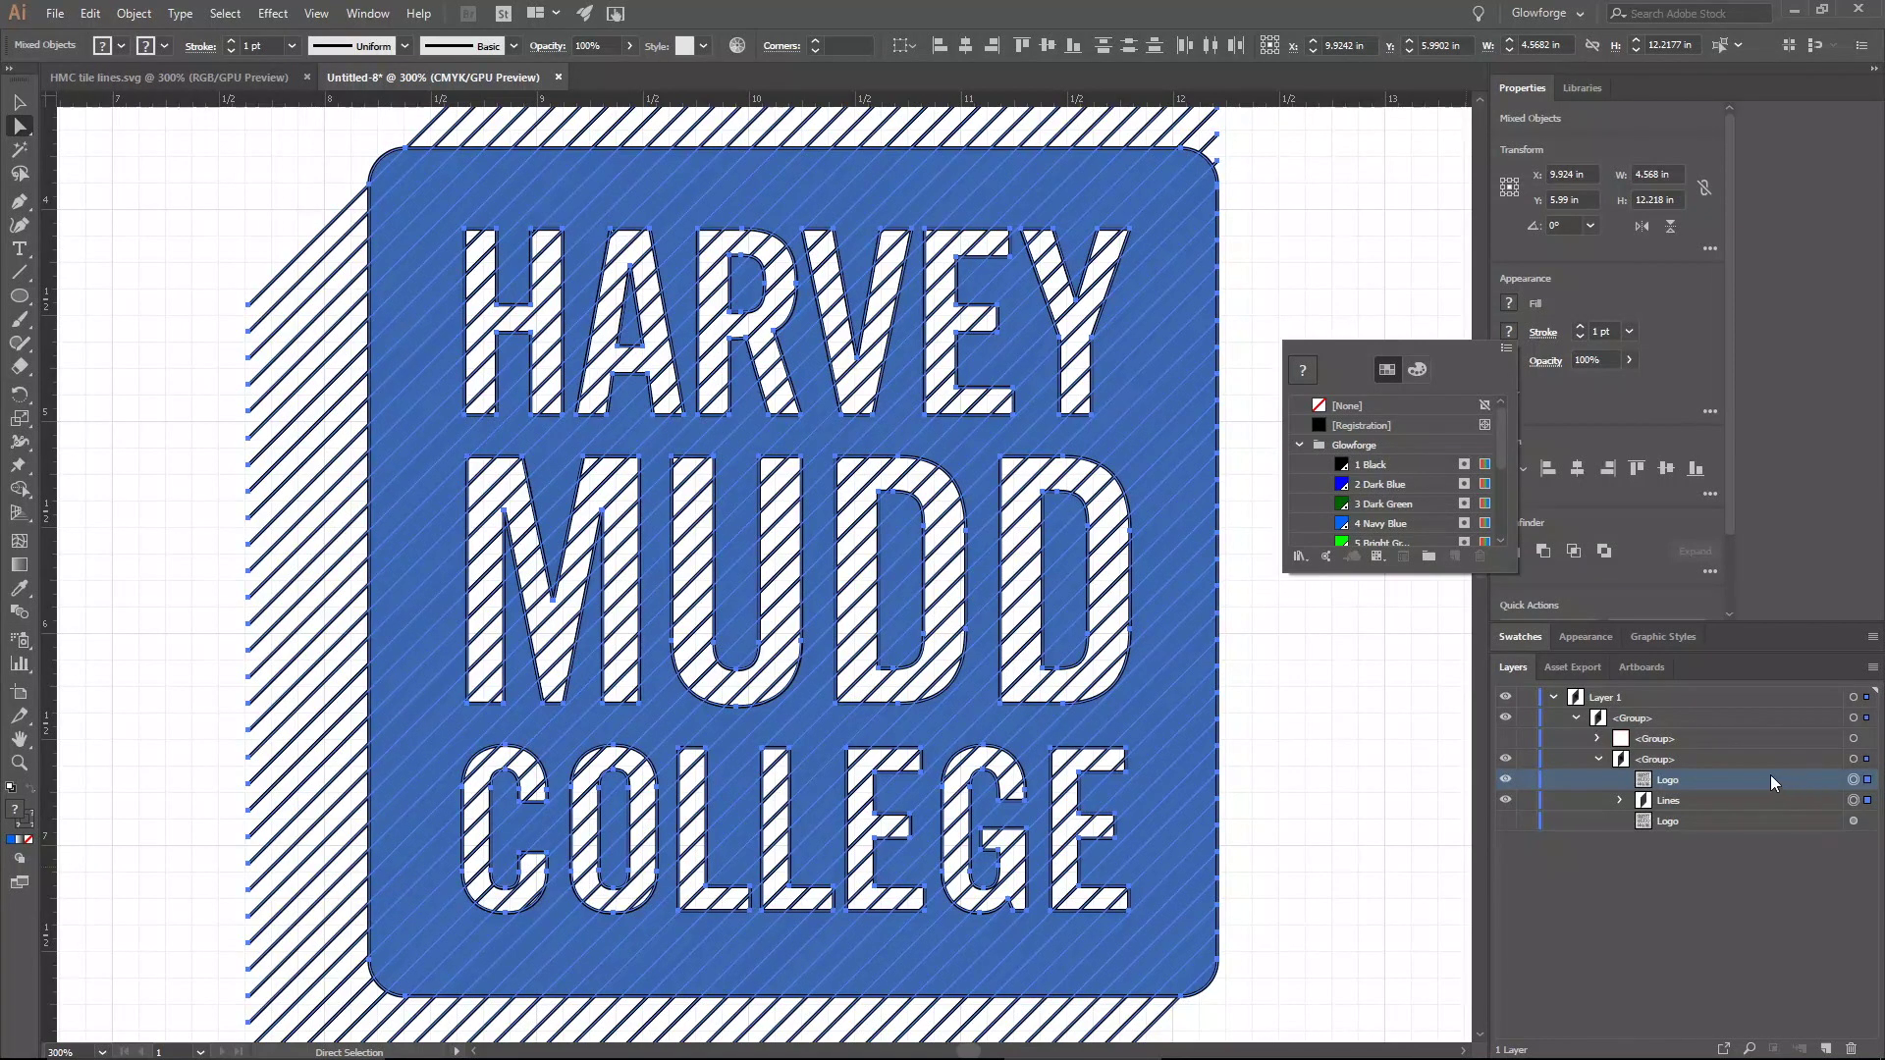
pyautogui.click(1377, 465)
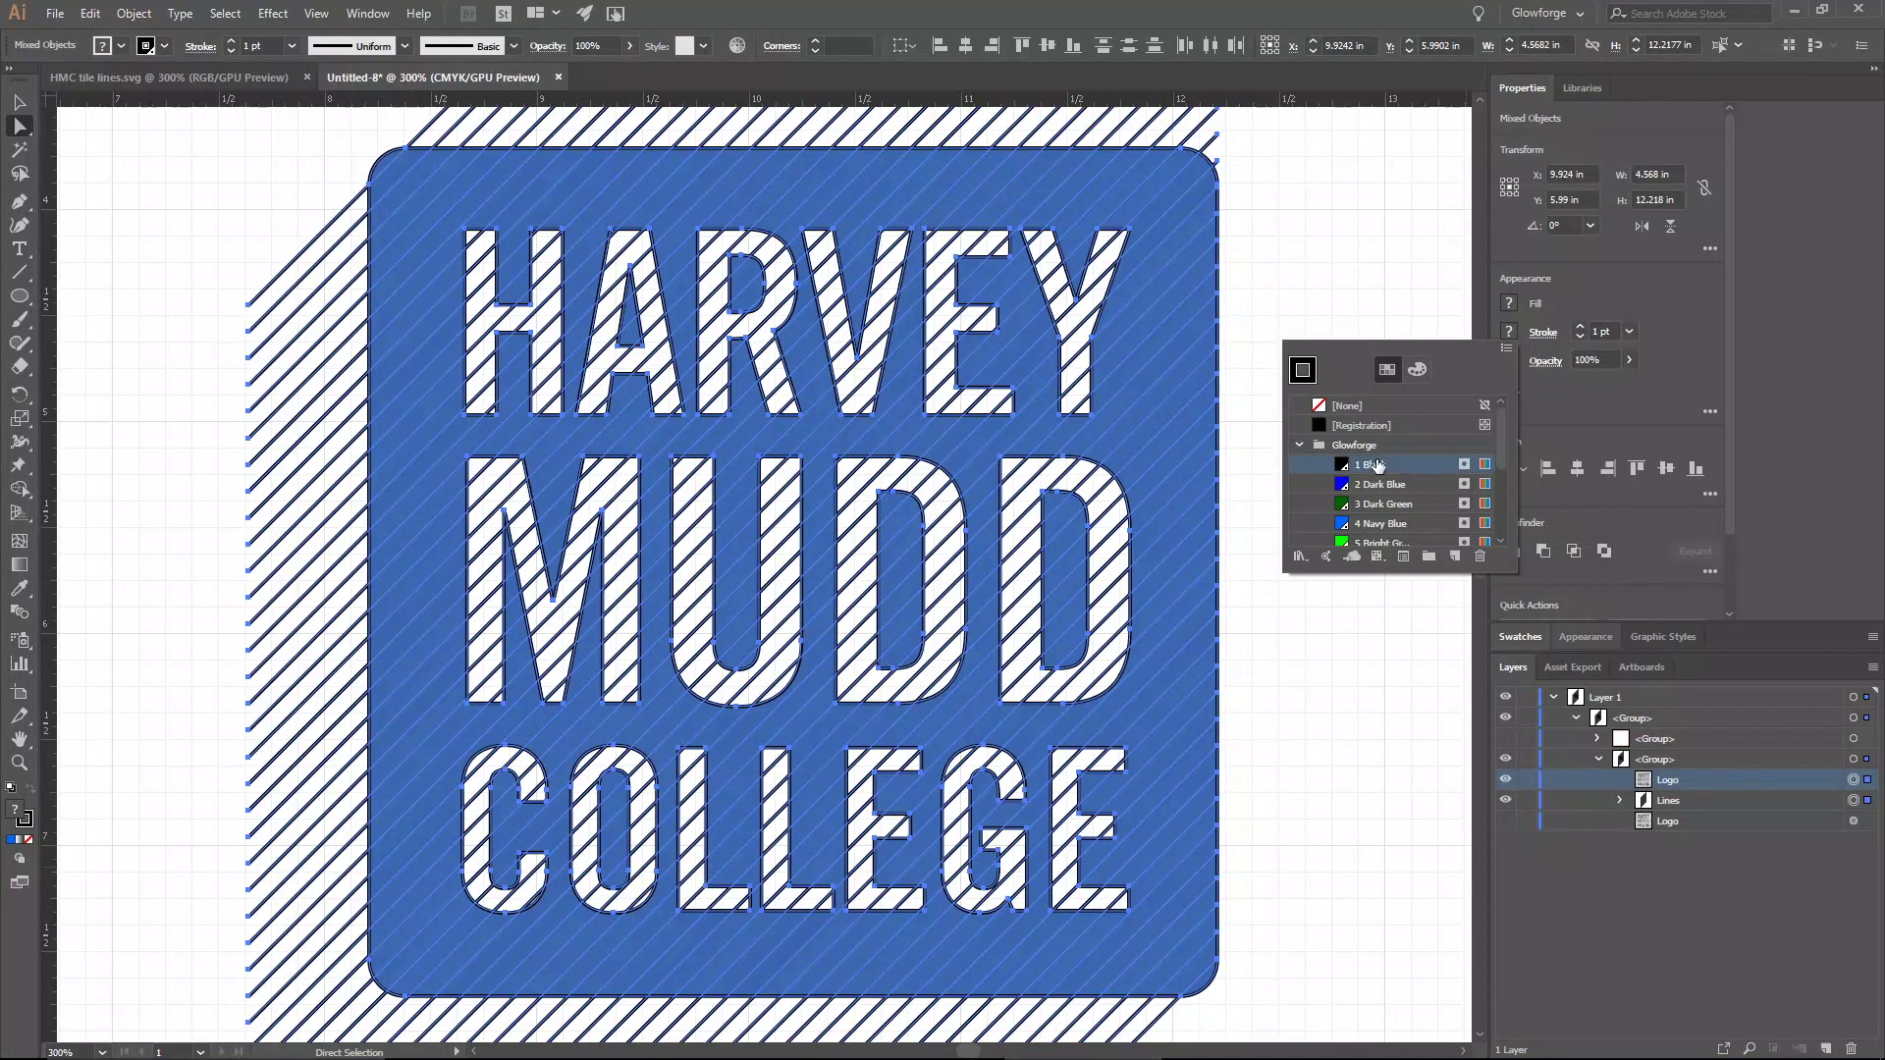
pyautogui.click(1530, 312)
pyautogui.click(1510, 303)
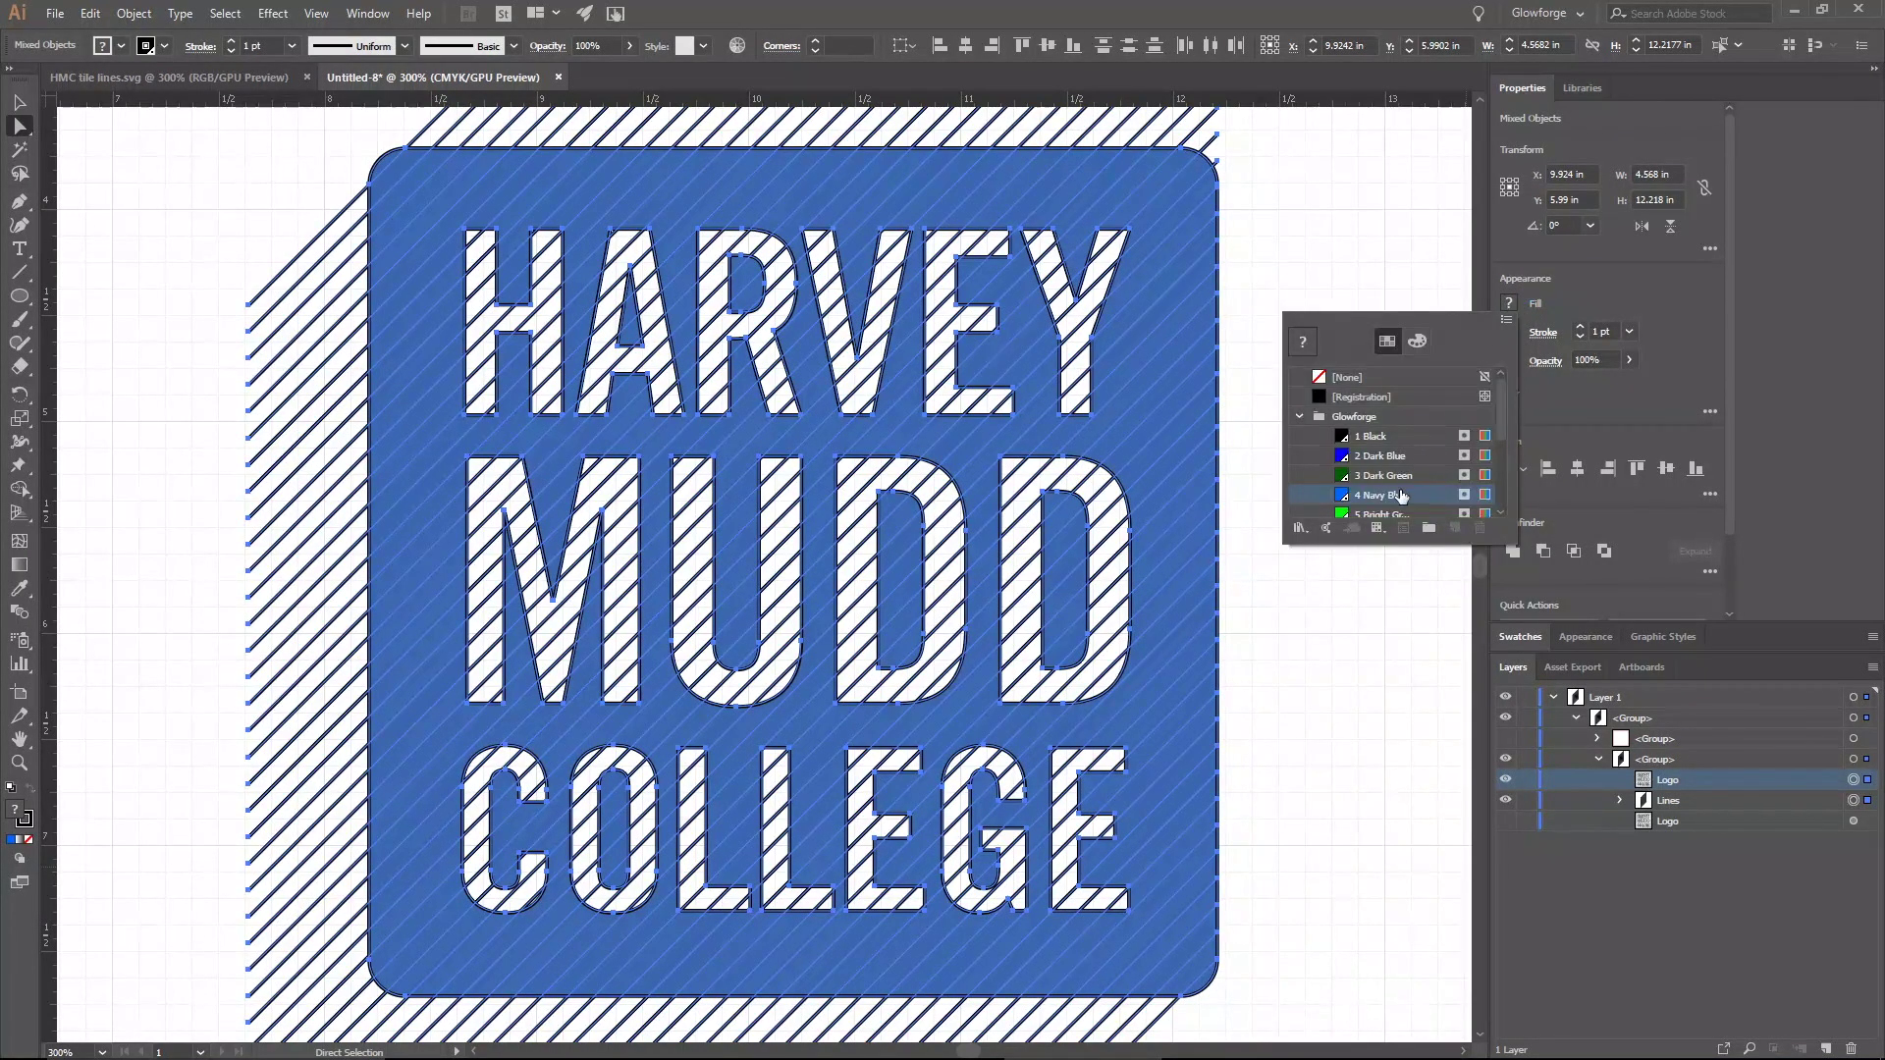
pyautogui.click(1401, 496)
pyautogui.click(1545, 299)
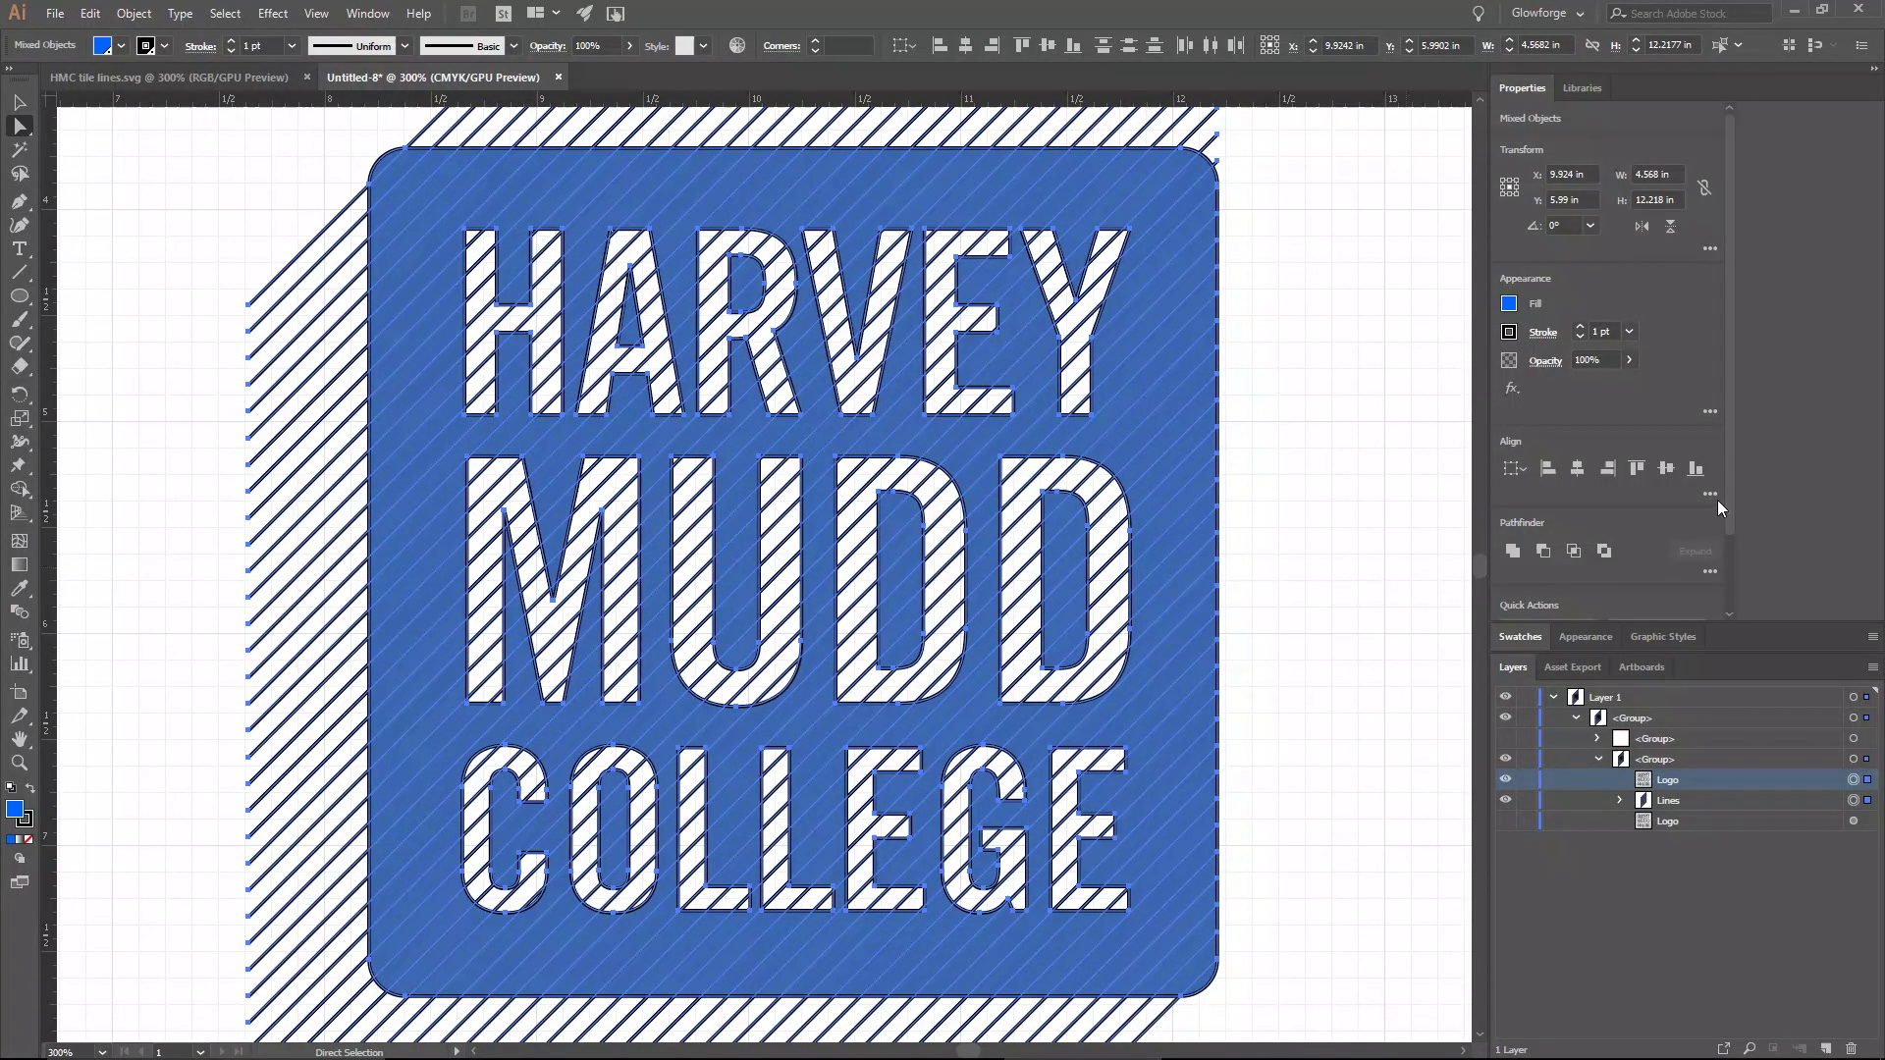
# - Accept the Pathfinder options with removal of redundant points and unpainted artwork off, and apply Pathfinder Crop to the Logo and Lines
pyautogui.click(1711, 575)
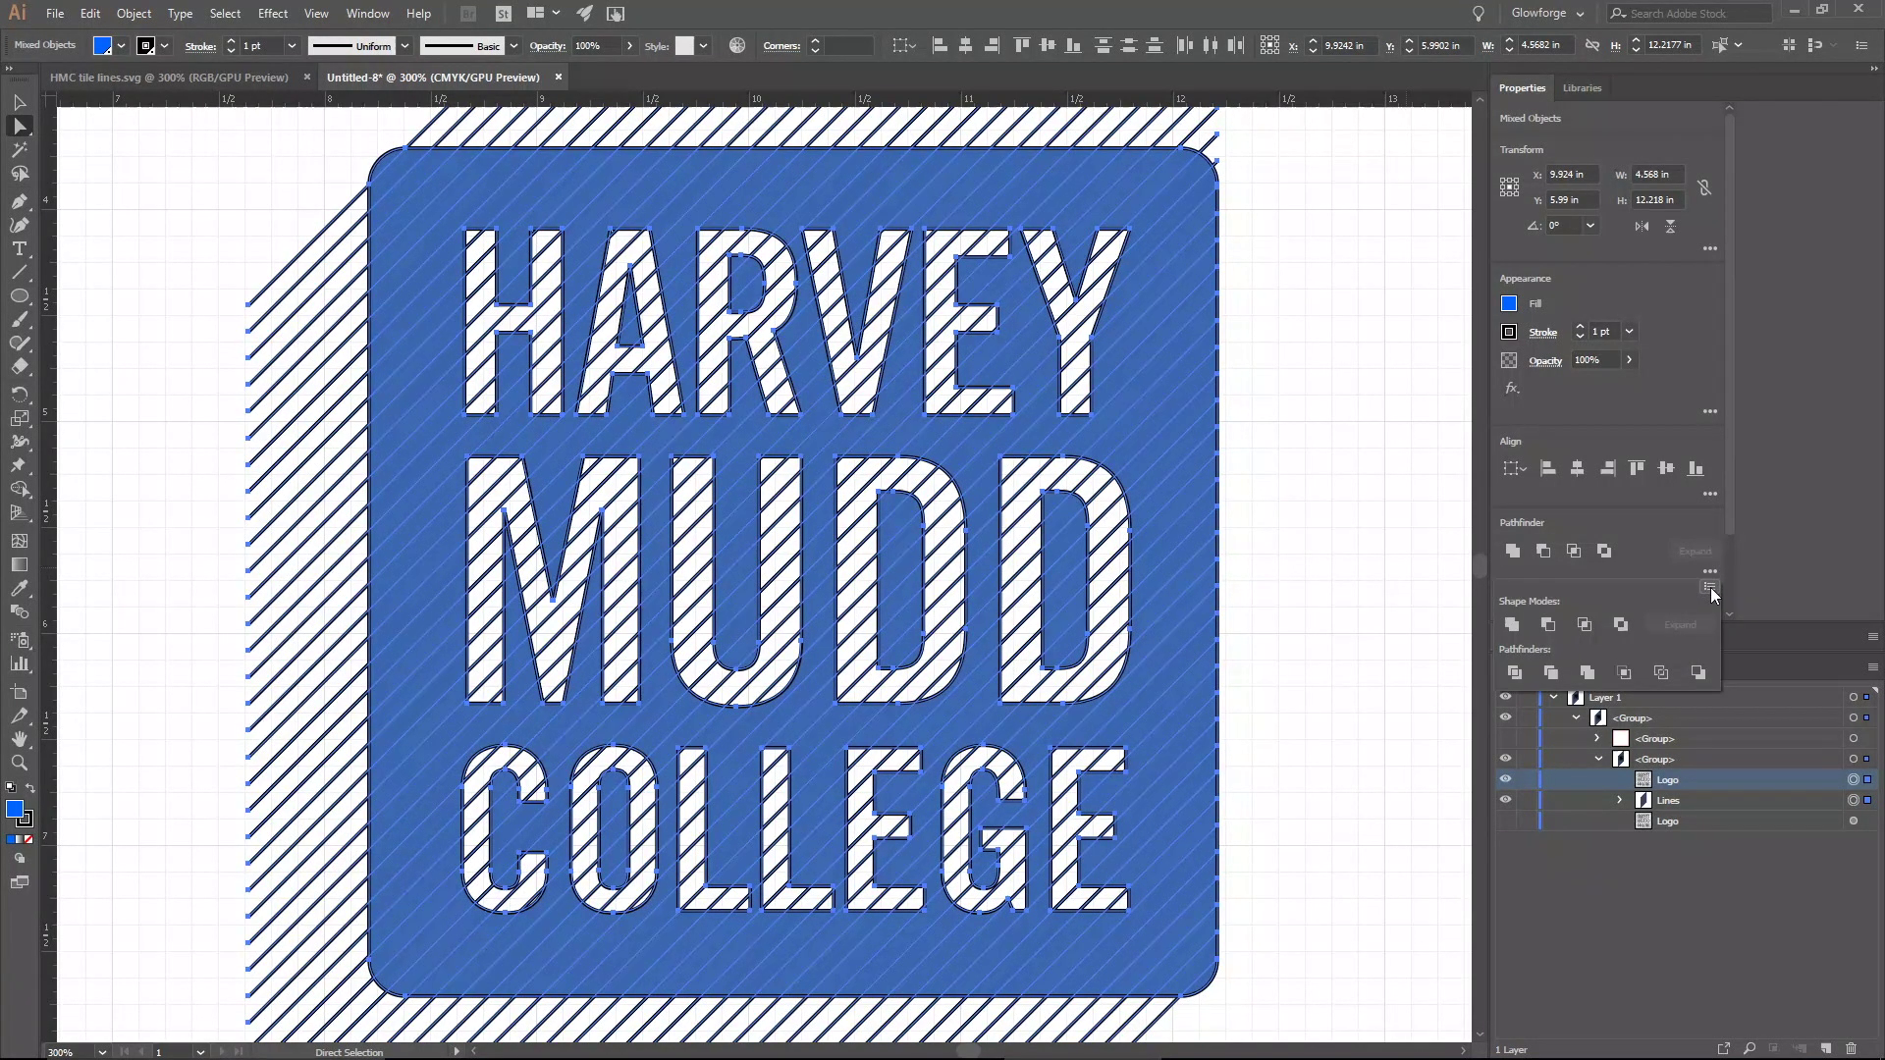
pyautogui.click(1710, 587)
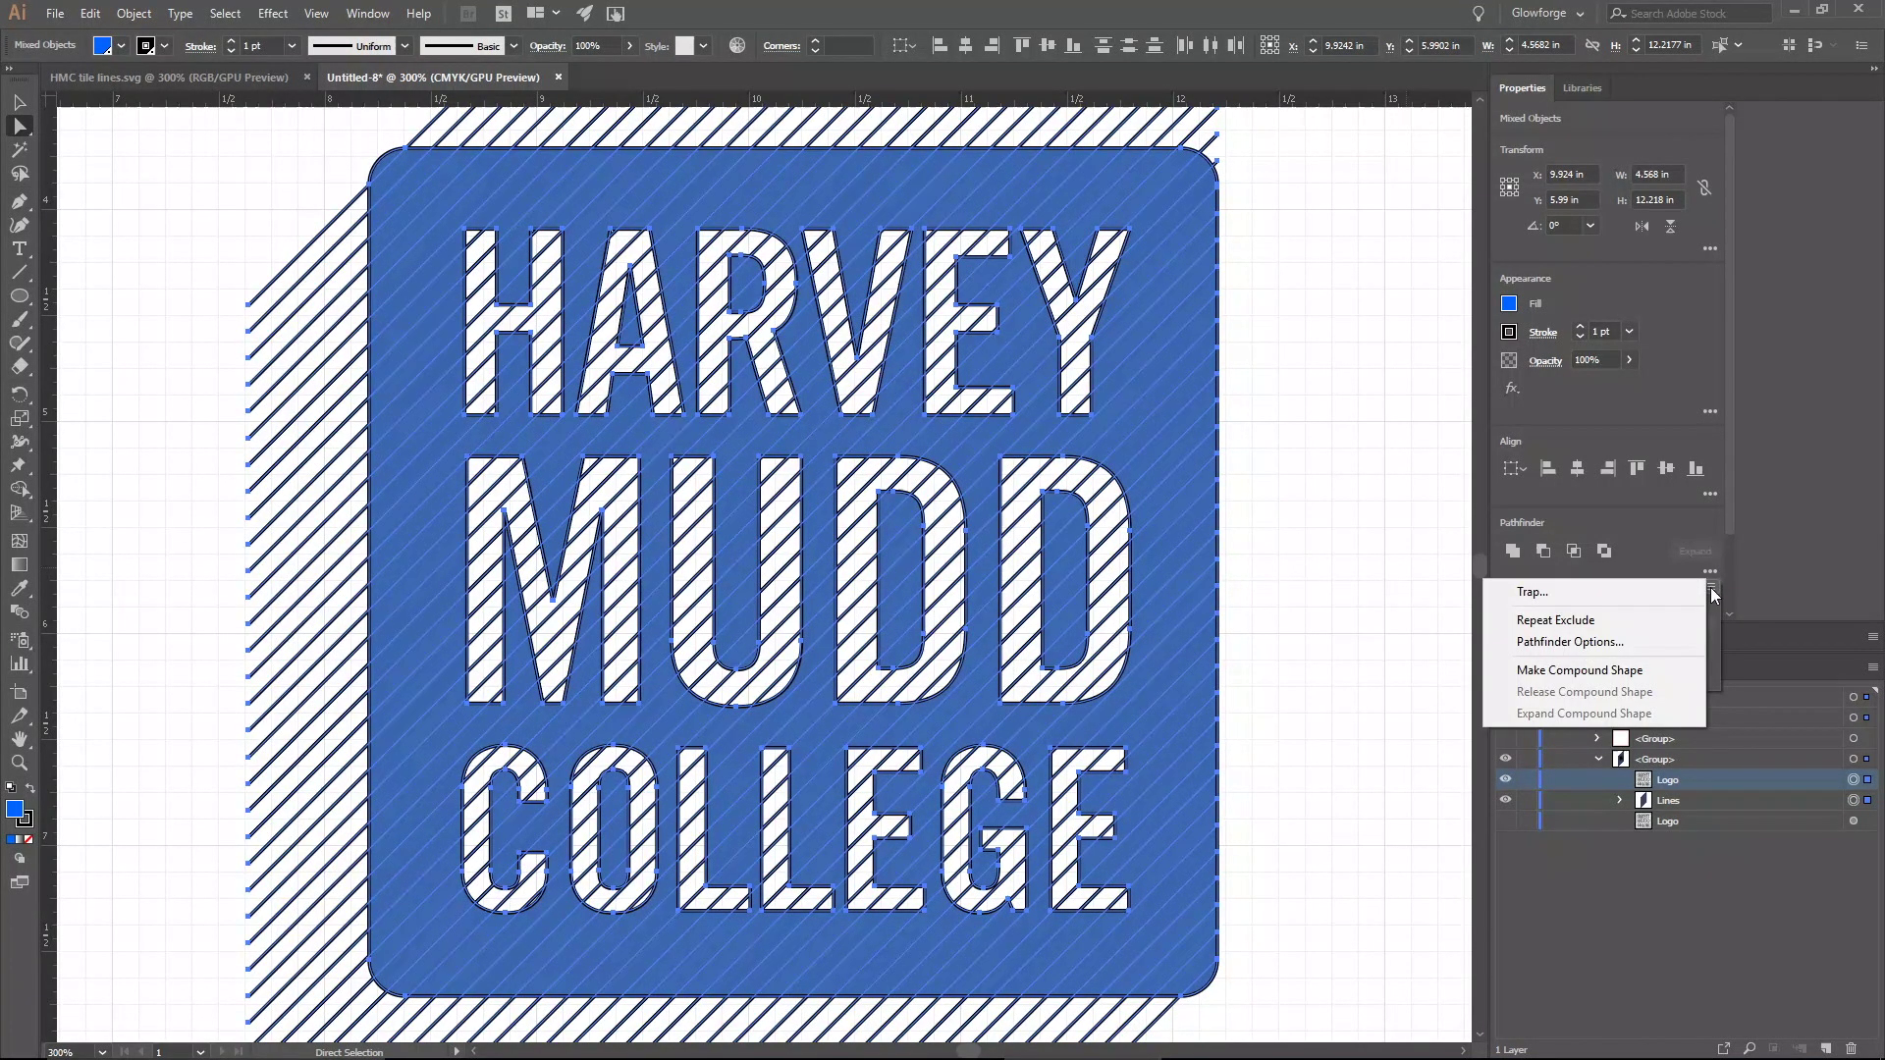
pyautogui.click(1645, 639)
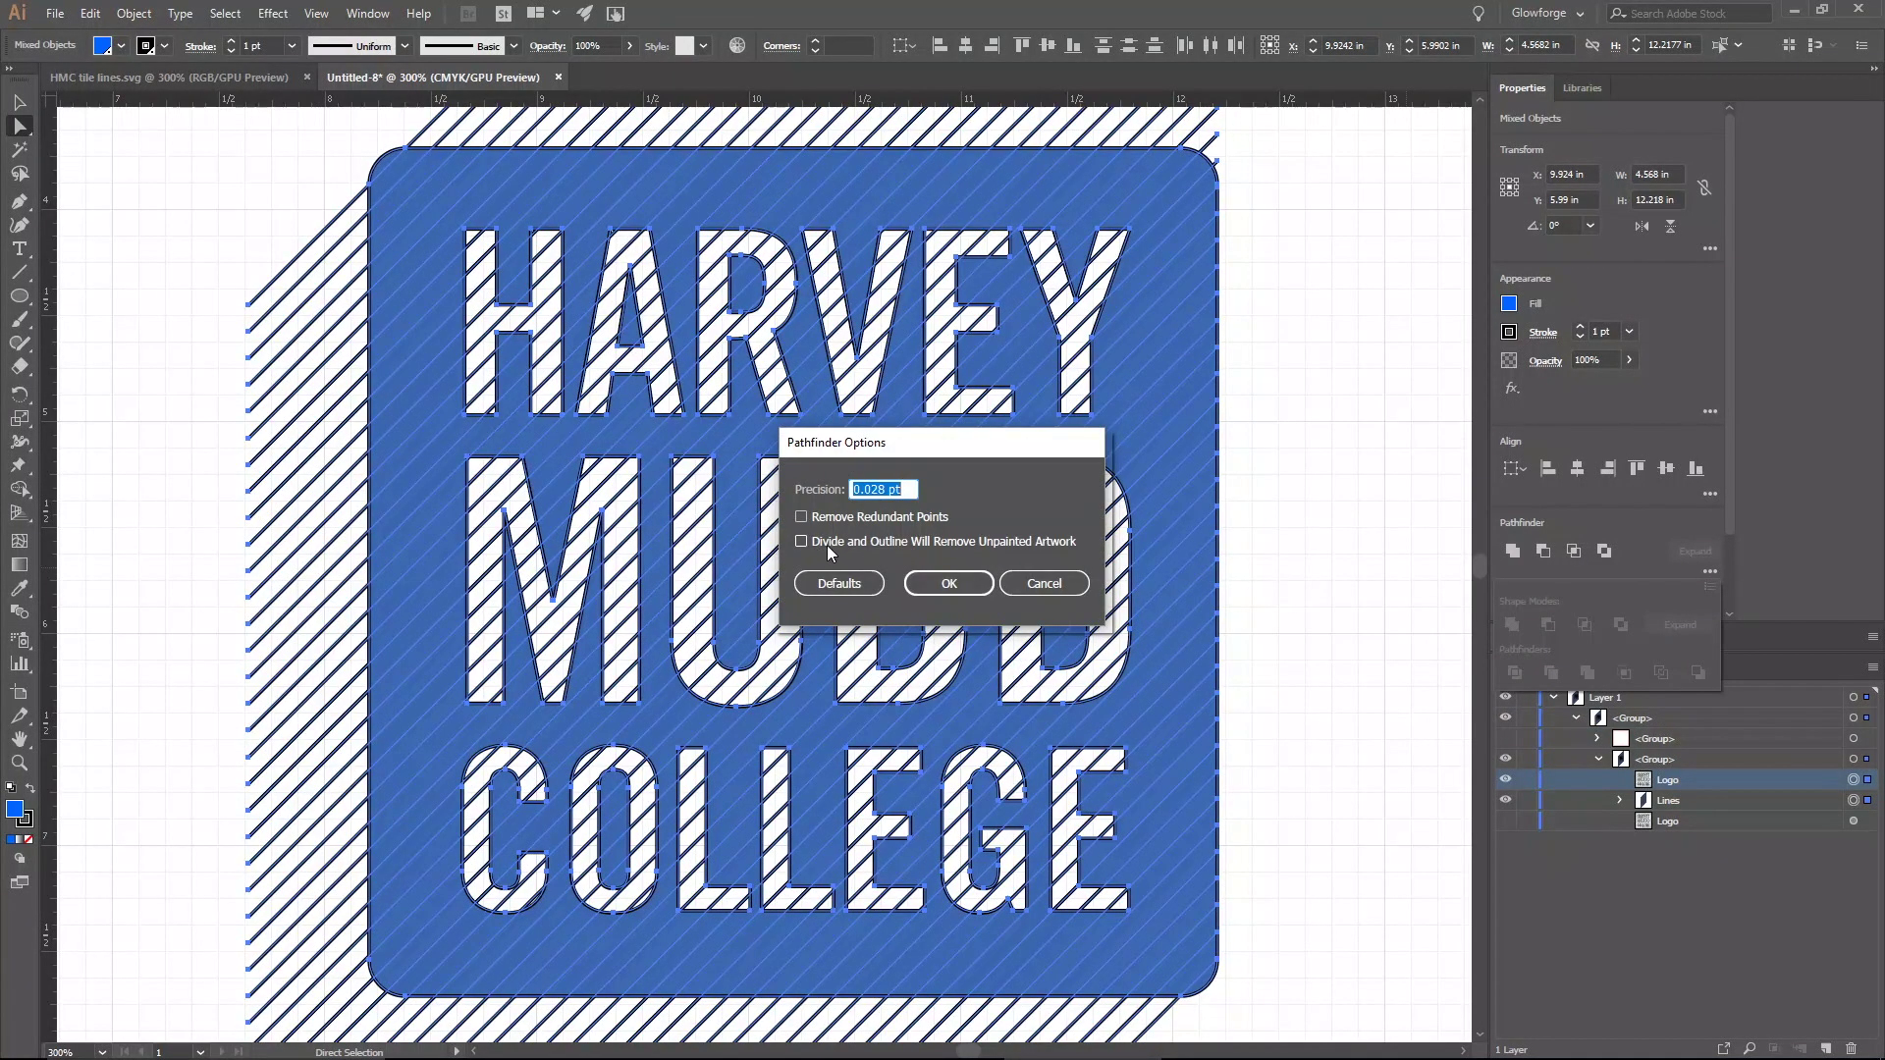
pyautogui.click(948, 583)
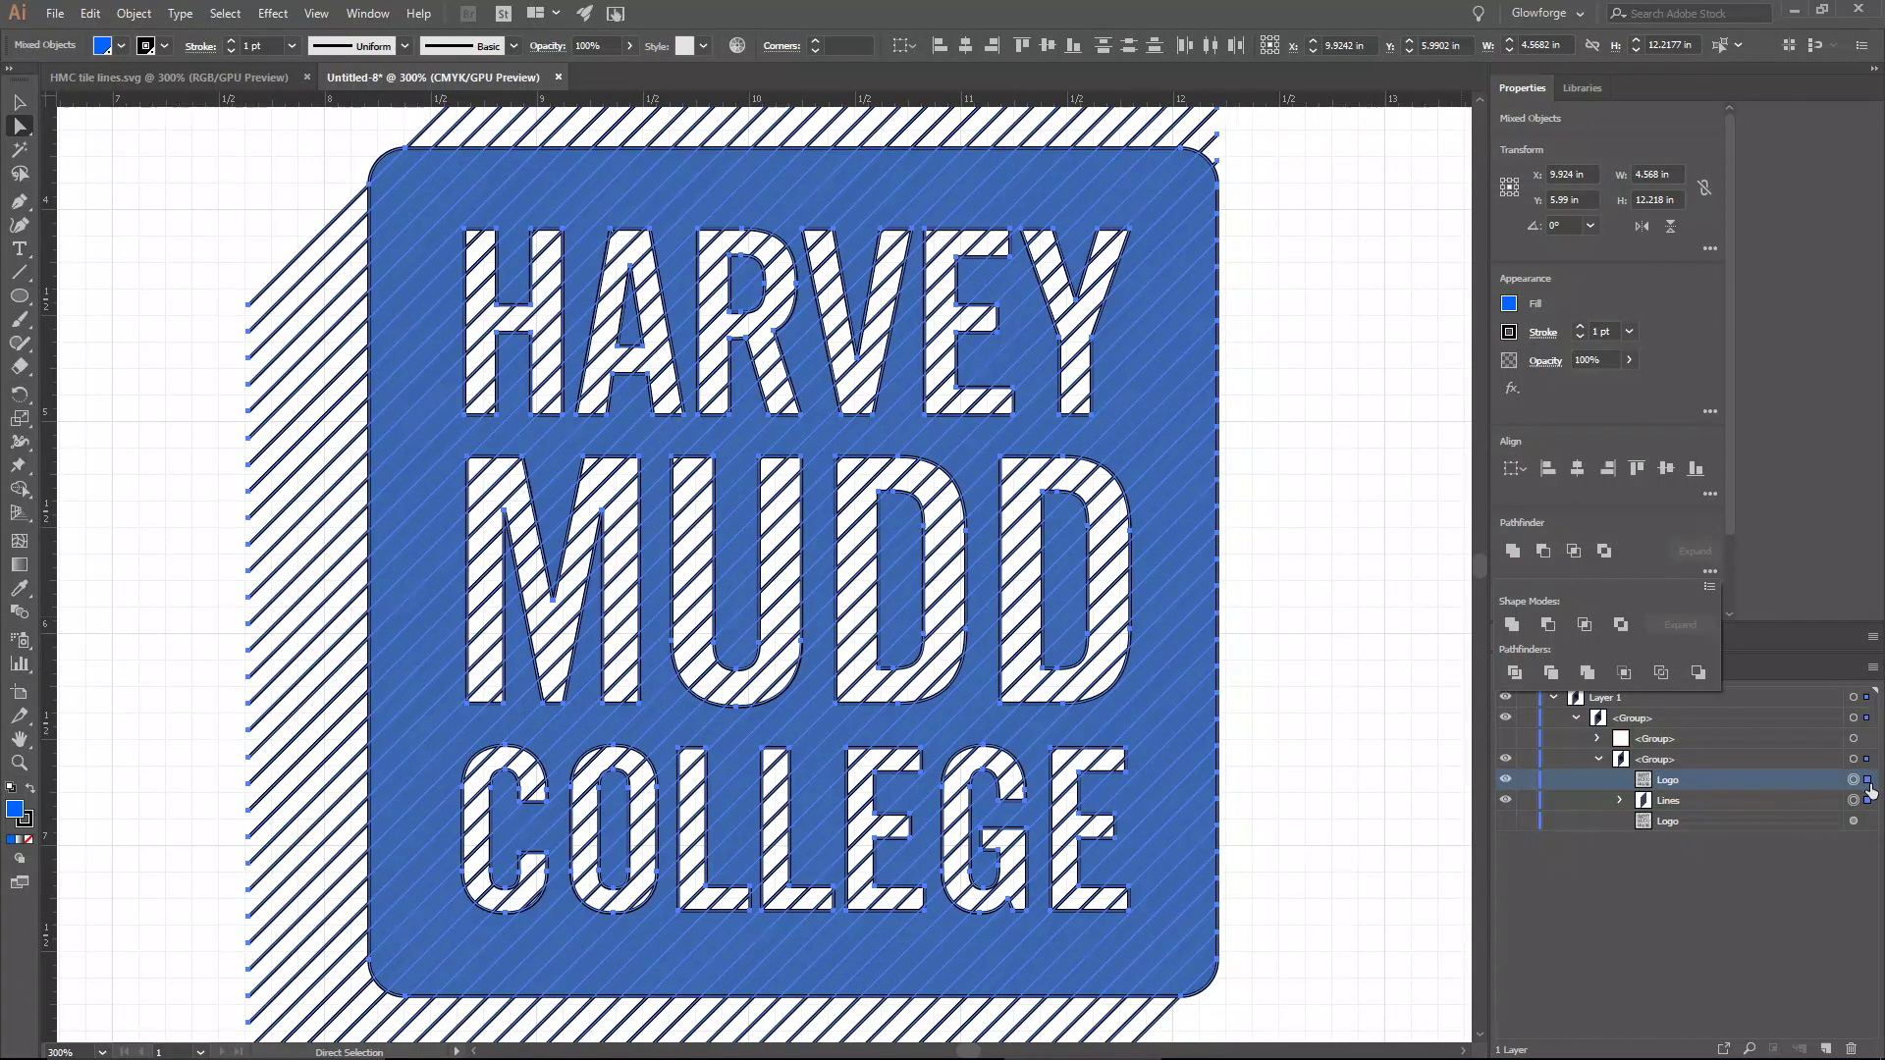
pyautogui.click(1624, 672)
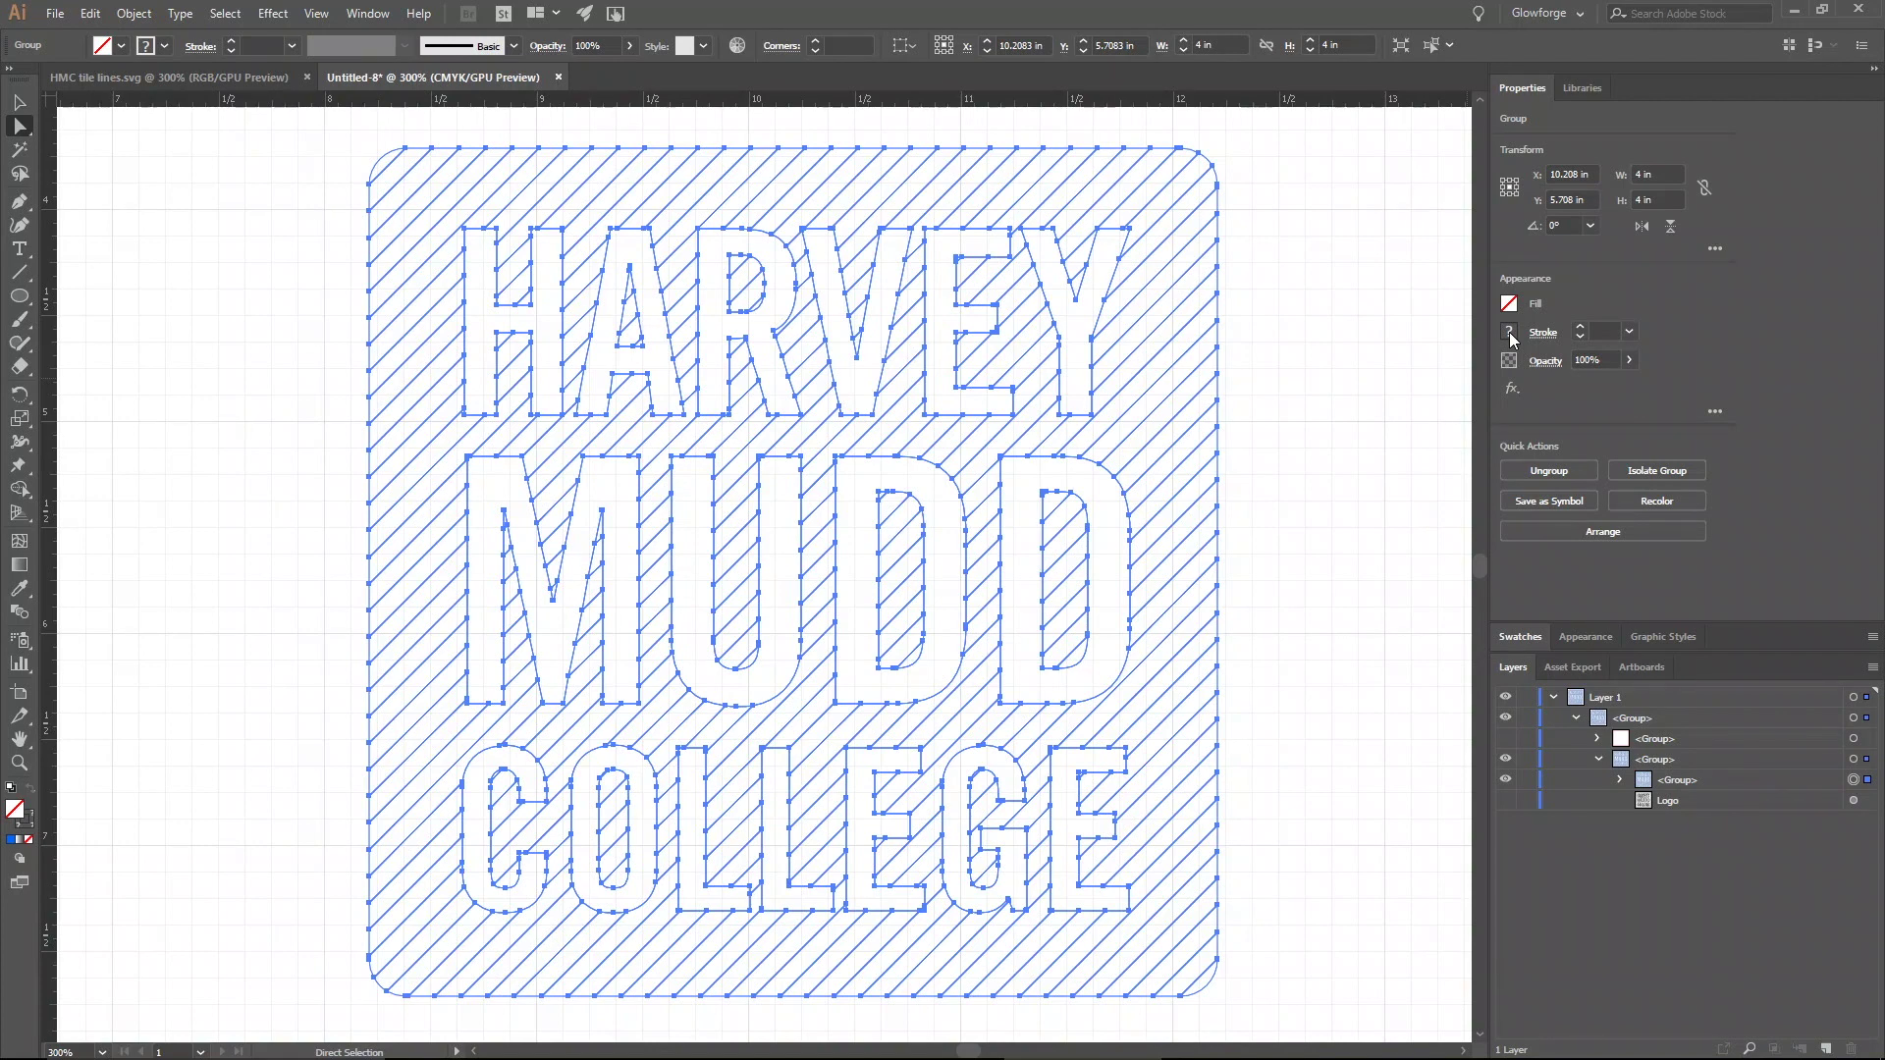
# - Set the cropped group's stroke to 1 Black, check its stroke weight choices and deselect it
pyautogui.click(1510, 332)
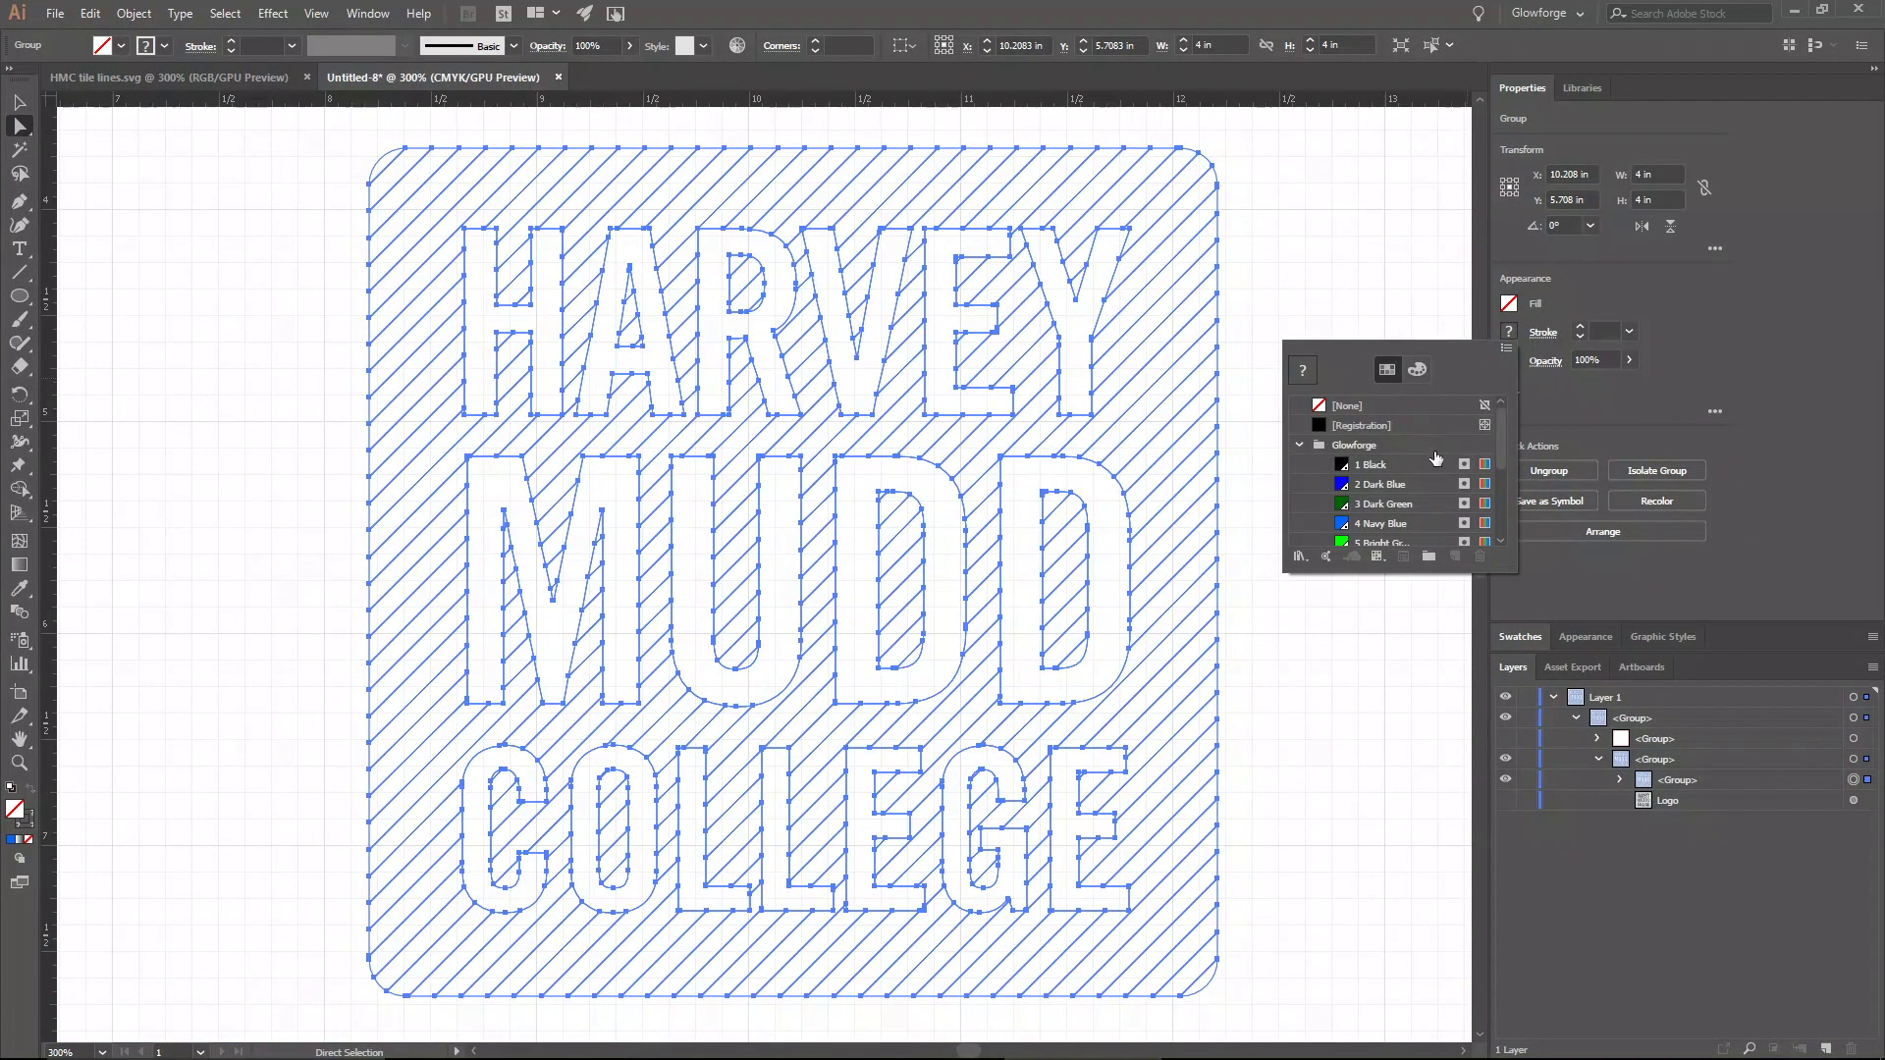
pyautogui.click(1411, 468)
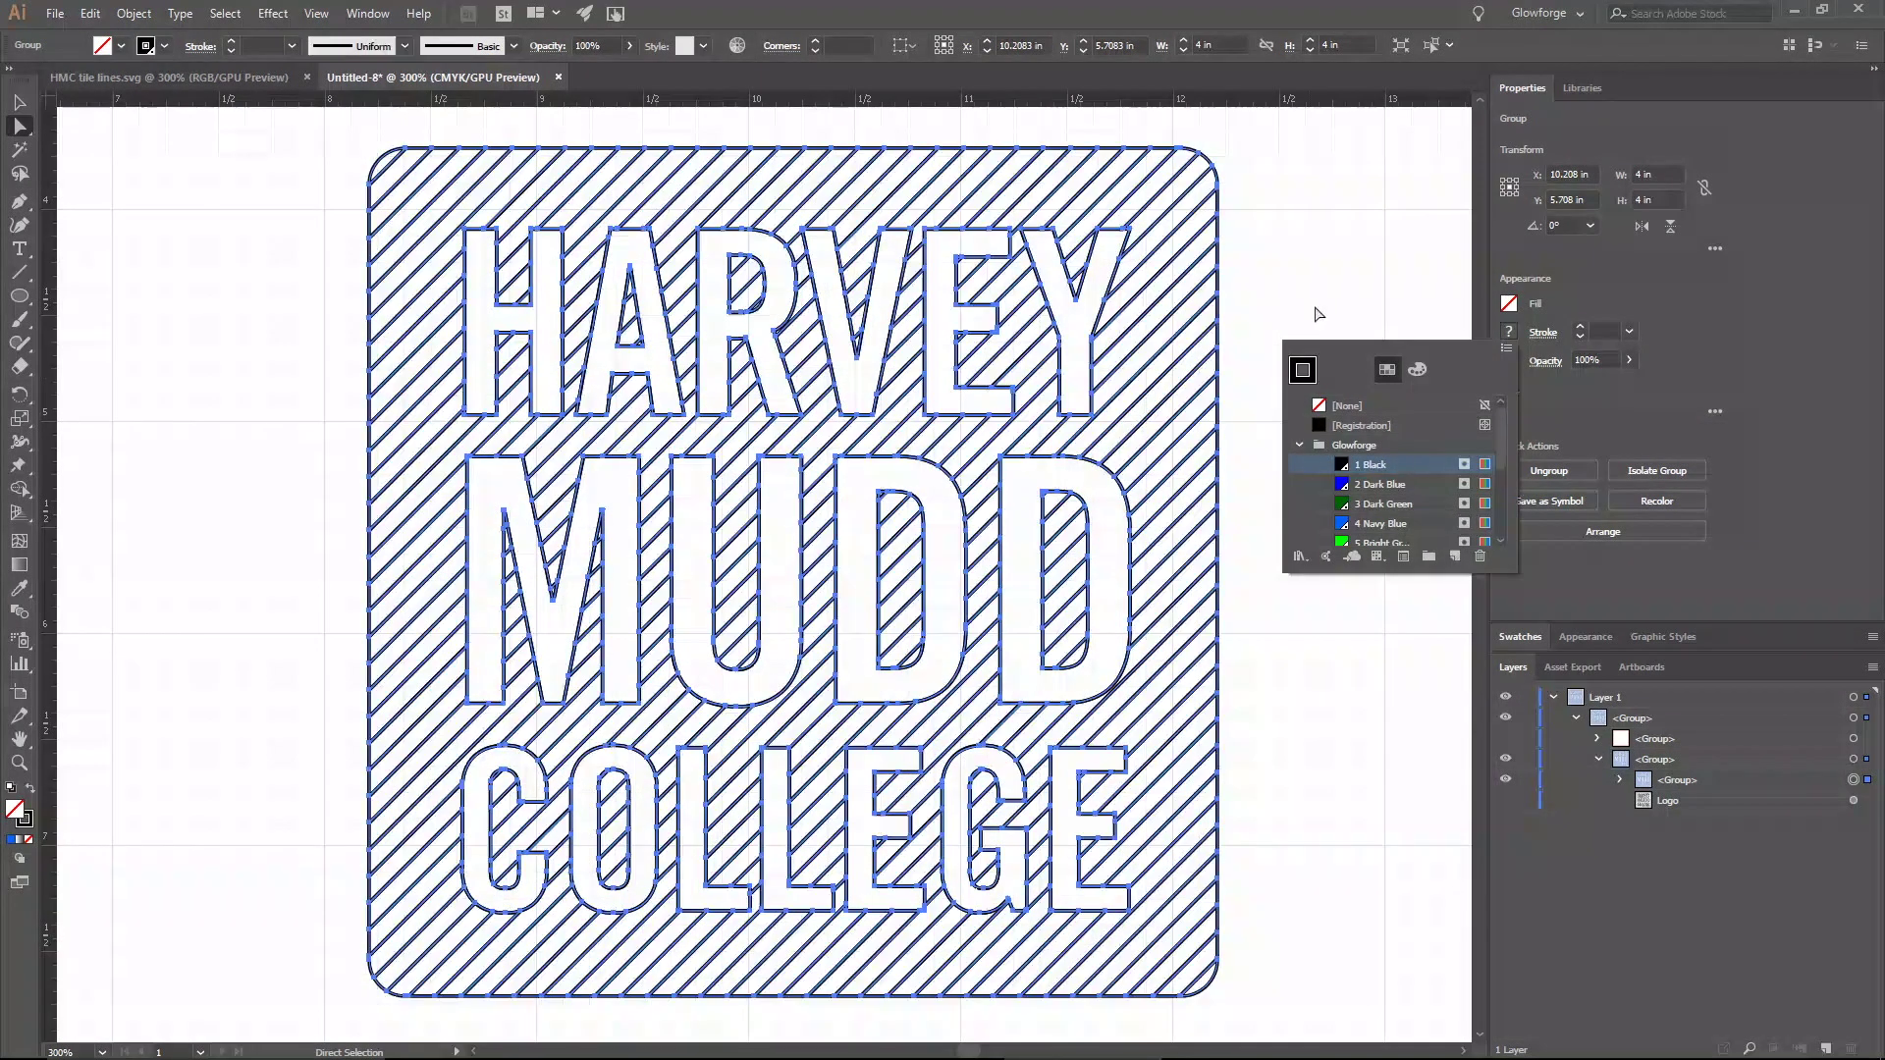
pyautogui.click(1510, 332)
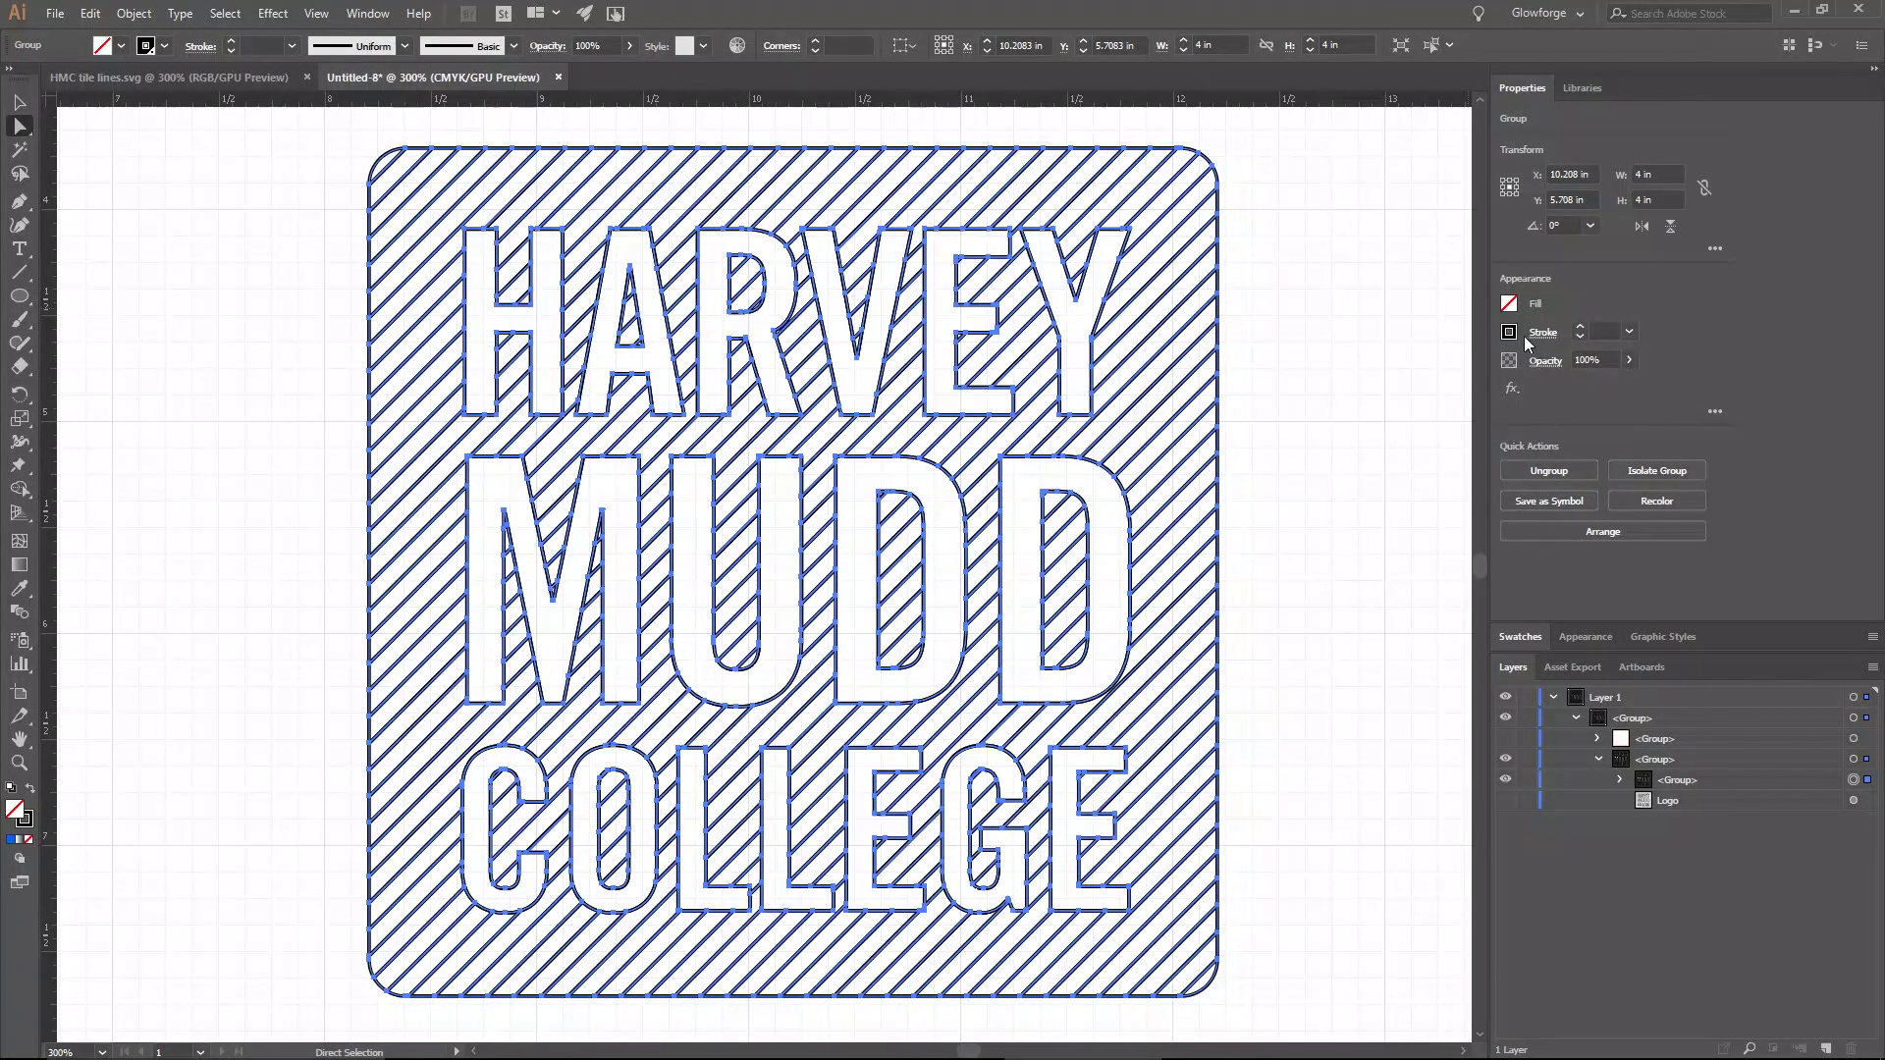
pyautogui.click(1629, 332)
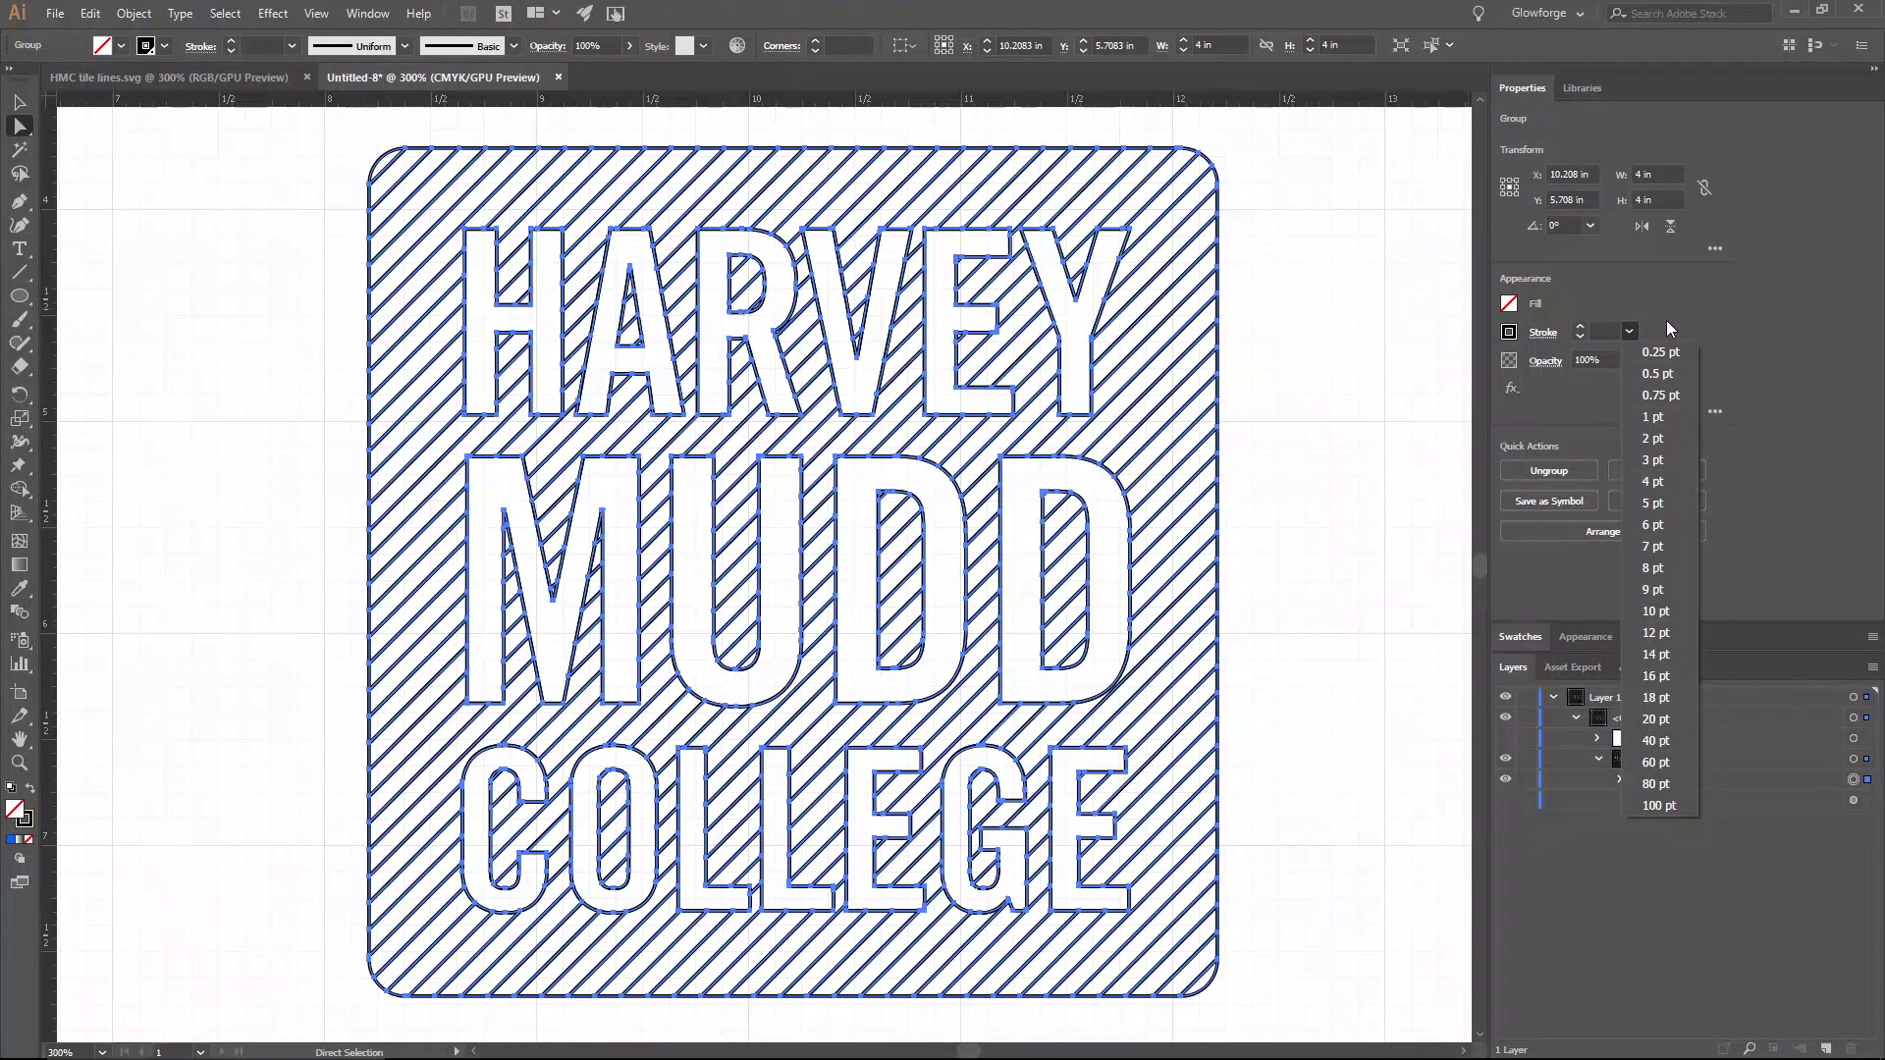
pyautogui.click(1603, 330)
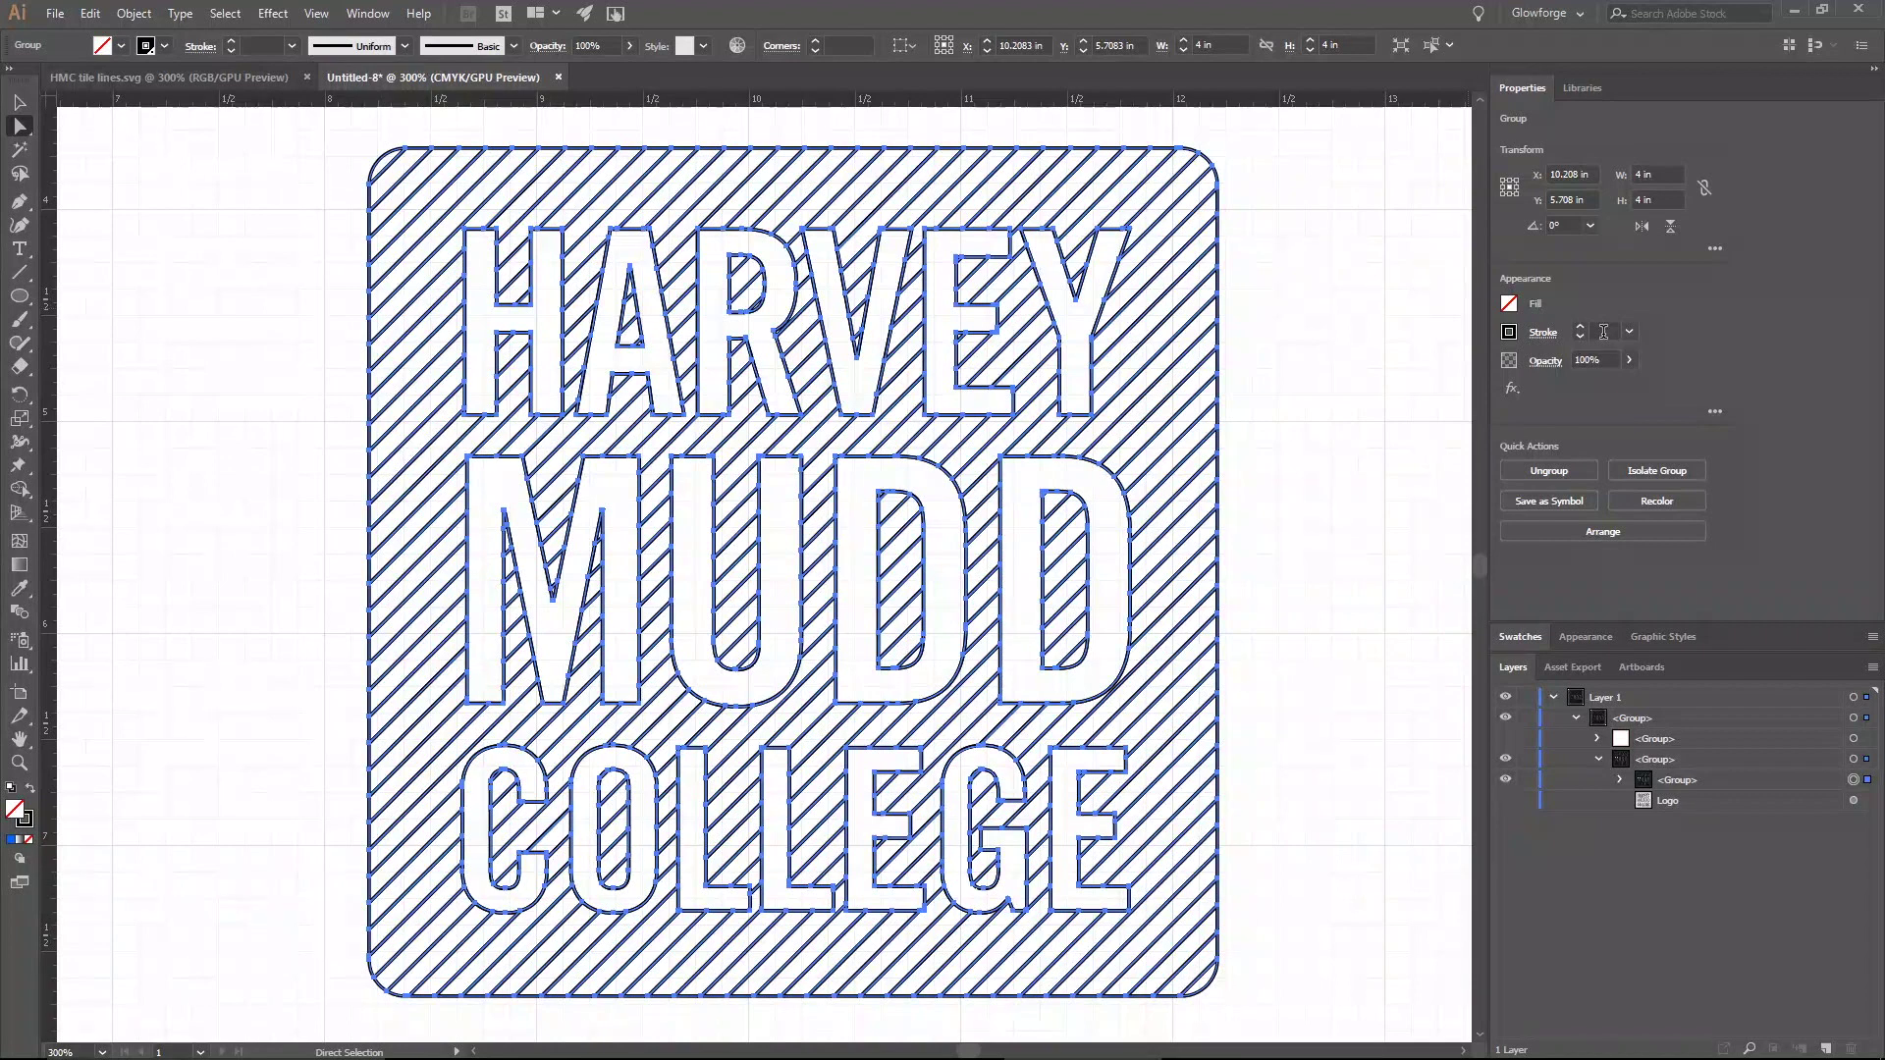
pyautogui.click(1259, 337)
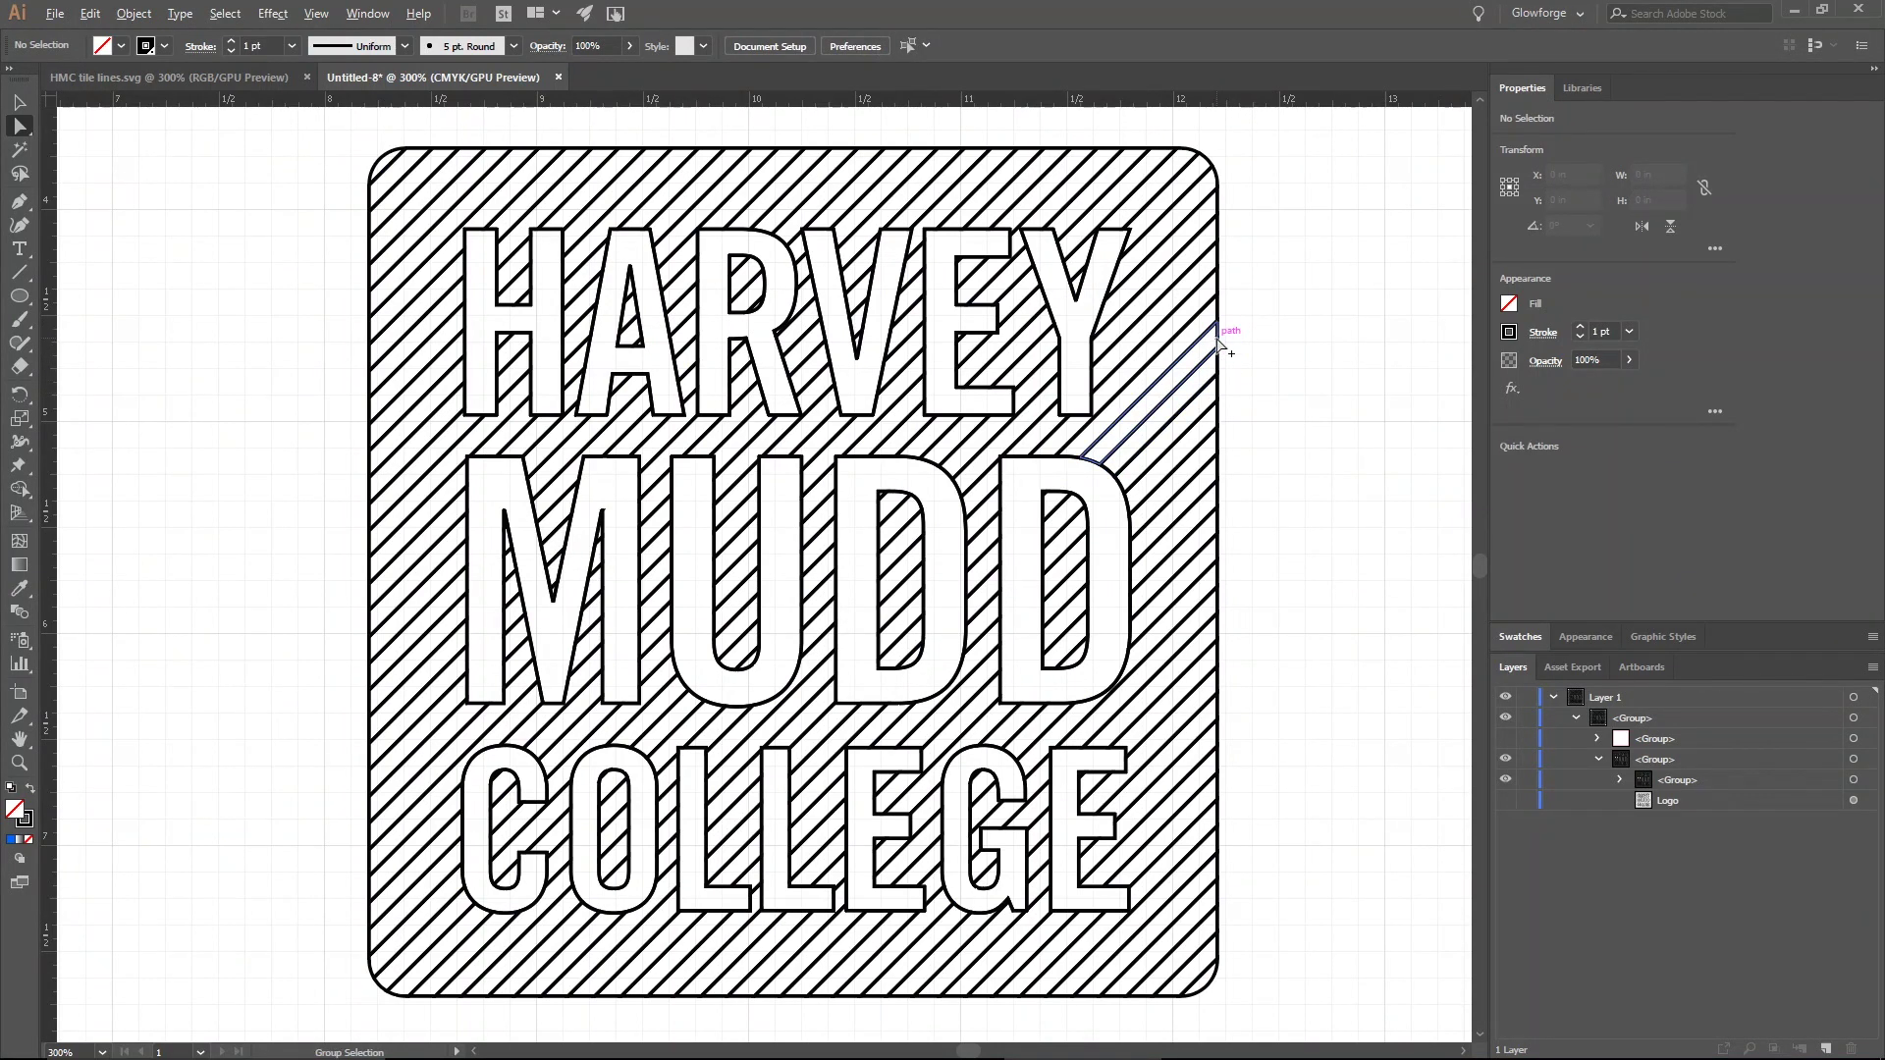
# - Pull apart the edges of two neighbouring hatch strips between the Y and the last D, and inspect the loose line between them
pyautogui.scroll(5, 1217, 344)
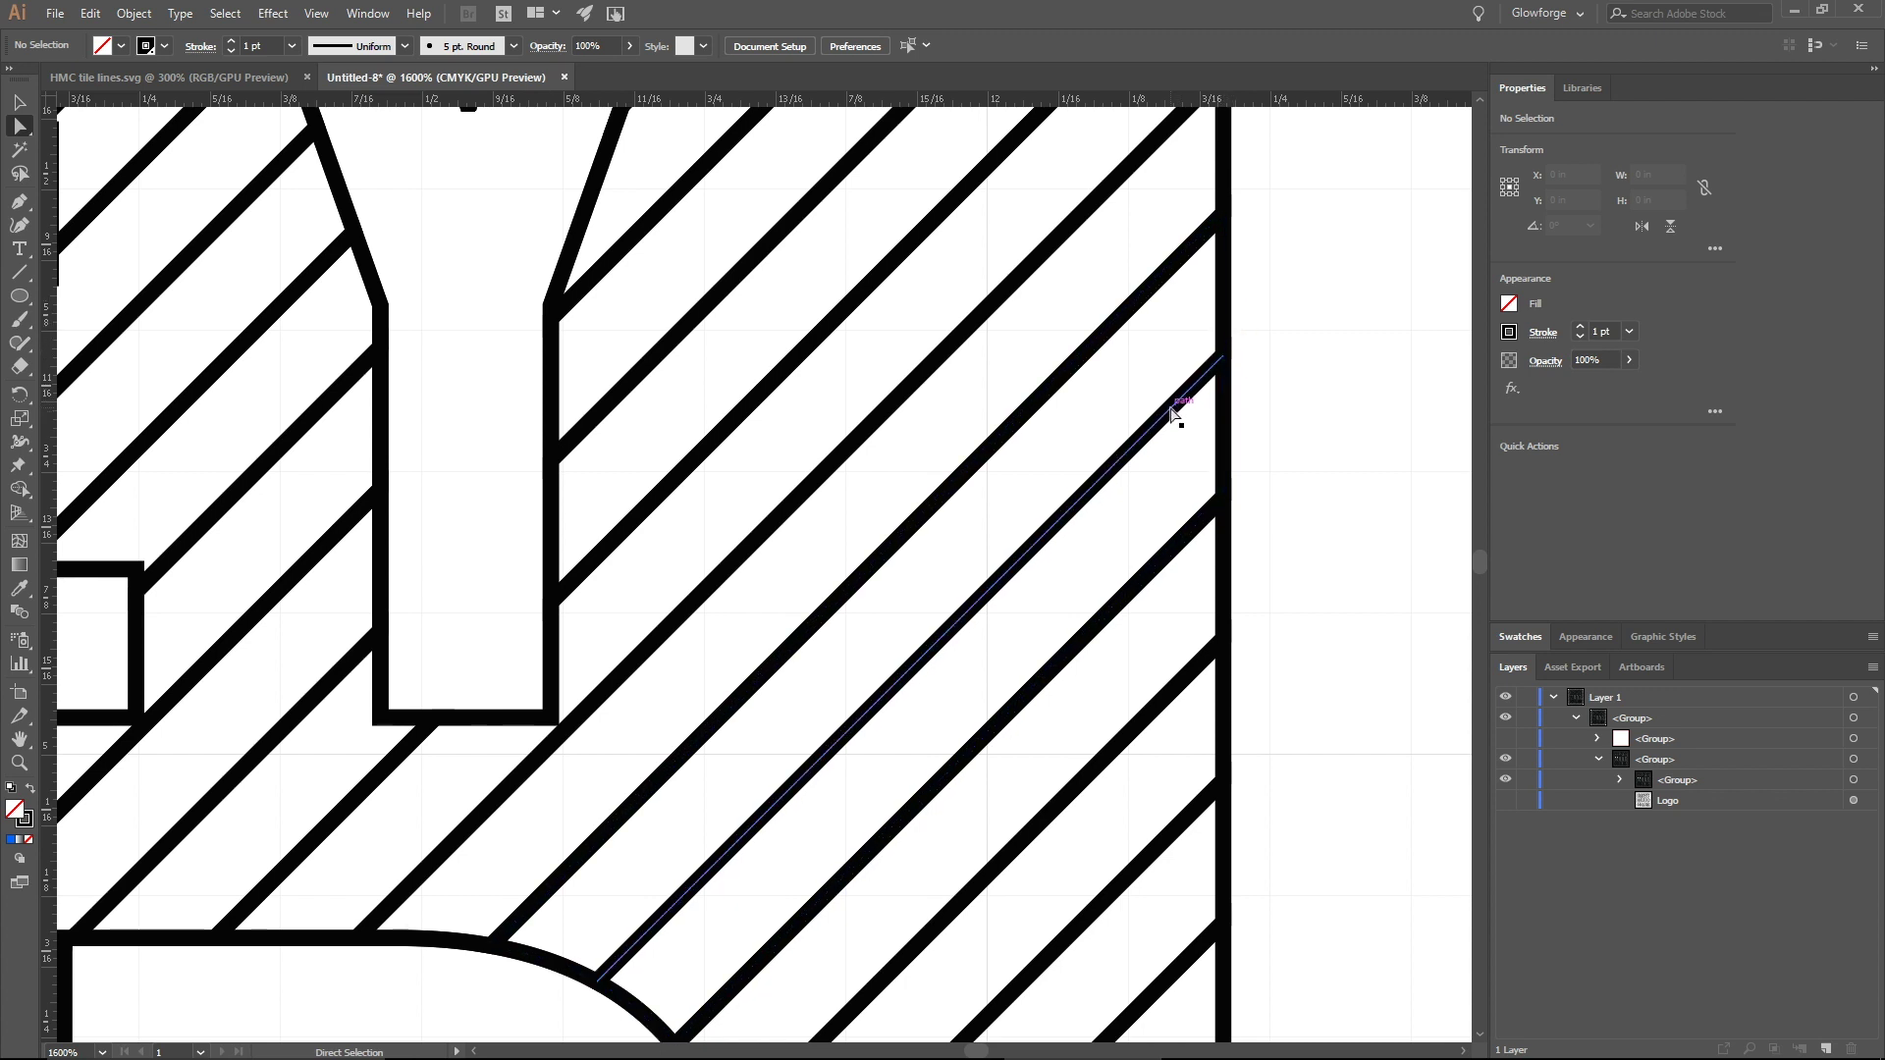
pyautogui.click(1223, 294)
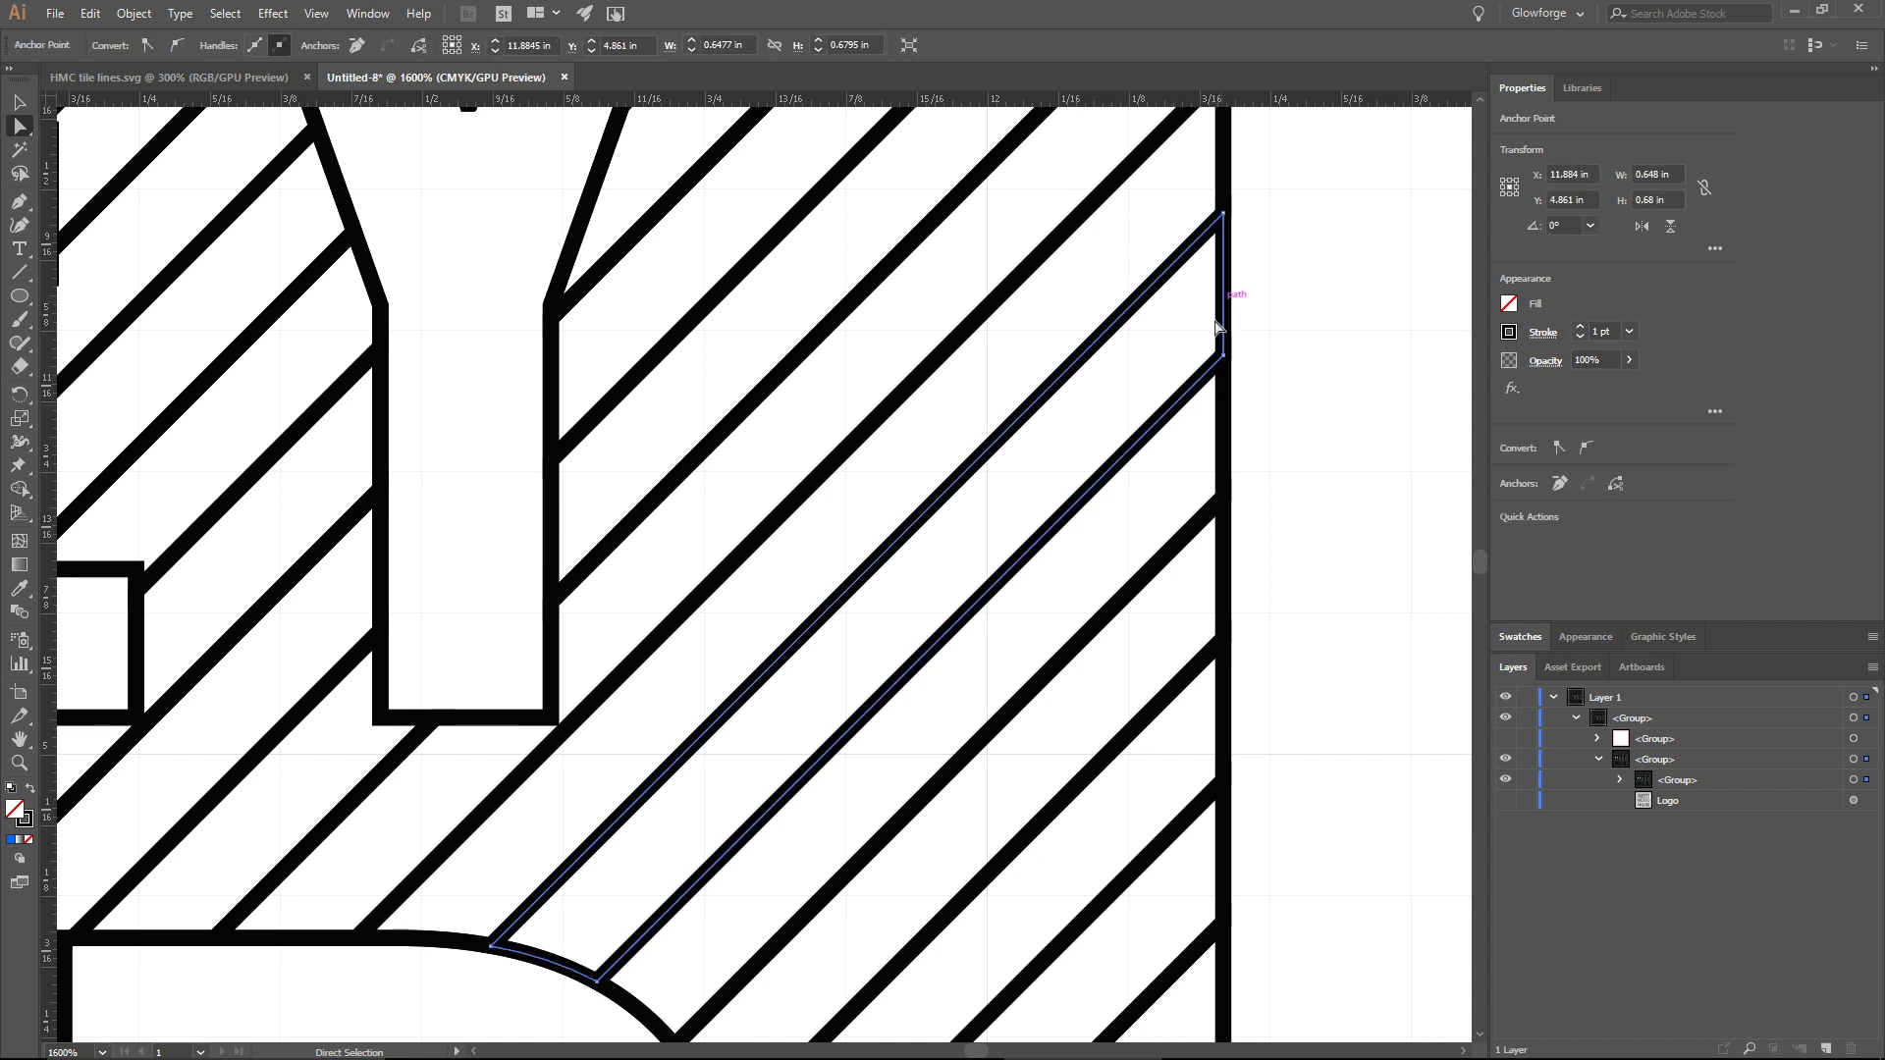
pyautogui.moveTo(1075, 505); pyautogui.dragTo(1053, 457)
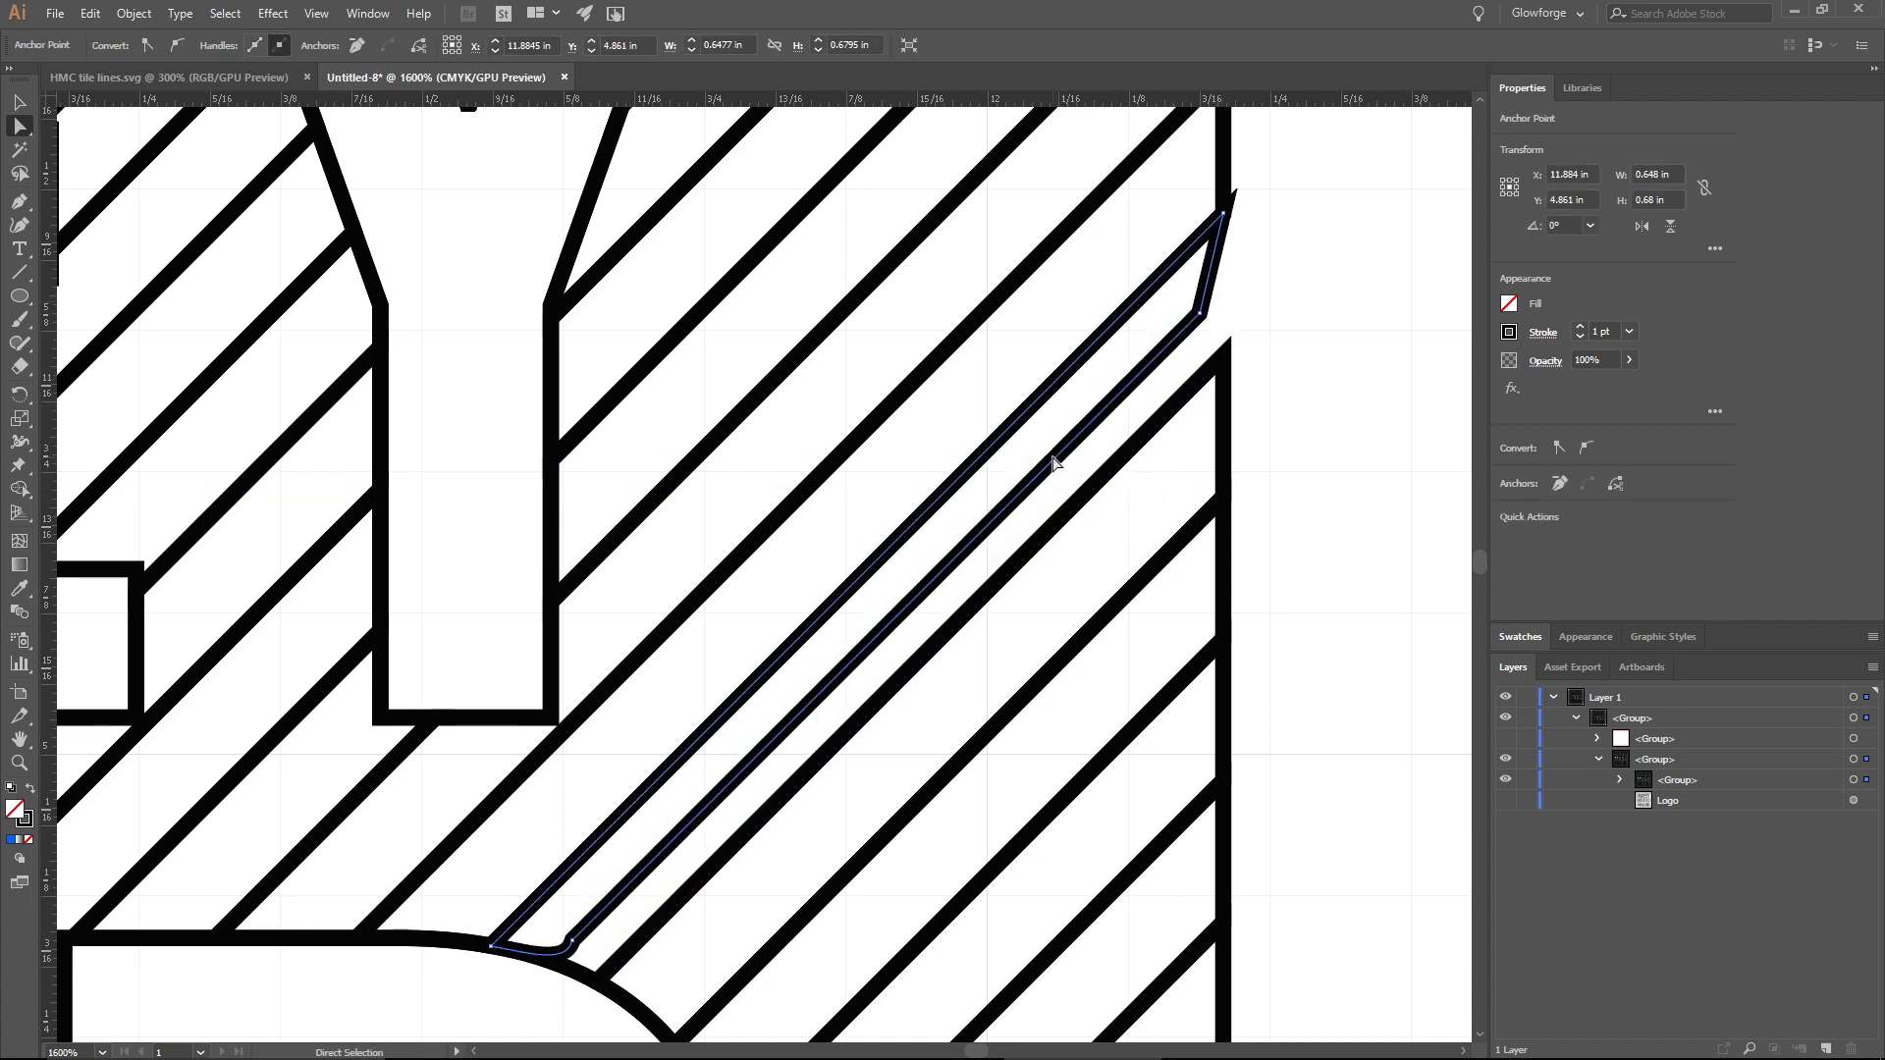
pyautogui.click(1208, 445)
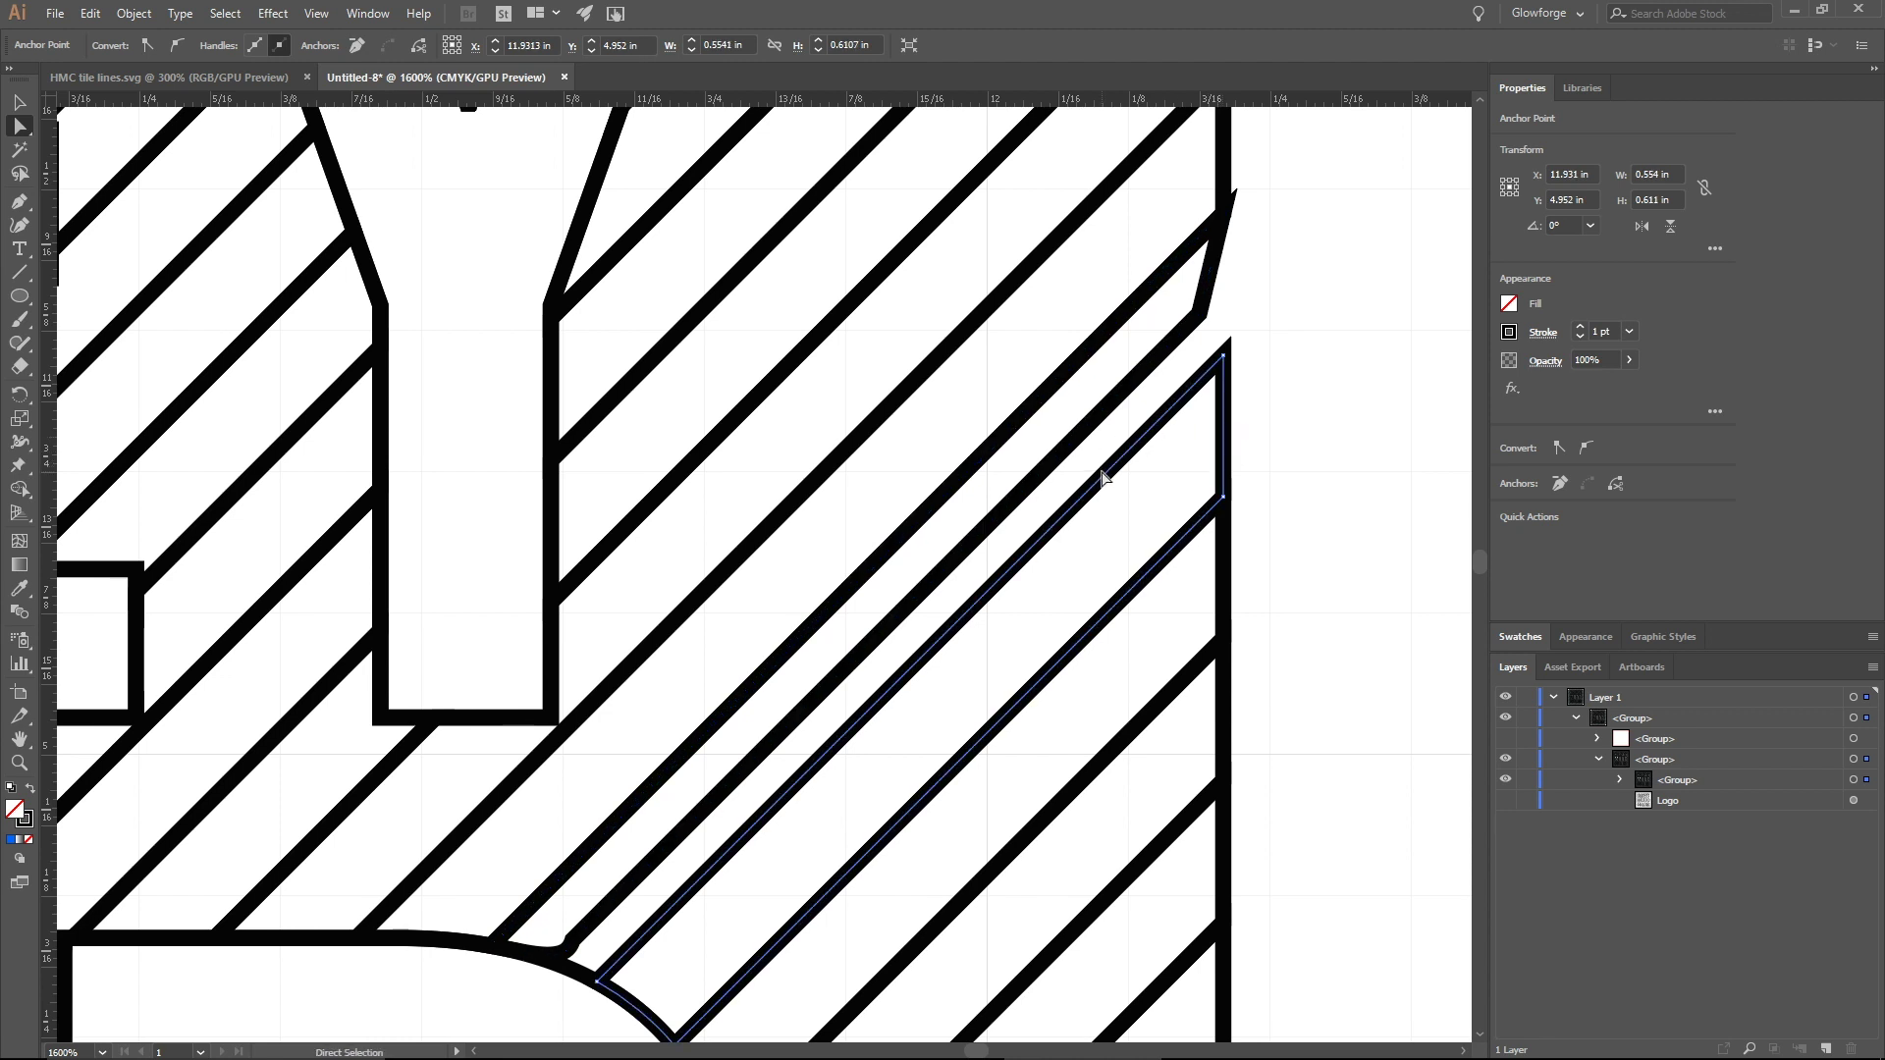
pyautogui.moveTo(1110, 484); pyautogui.dragTo(1119, 510)
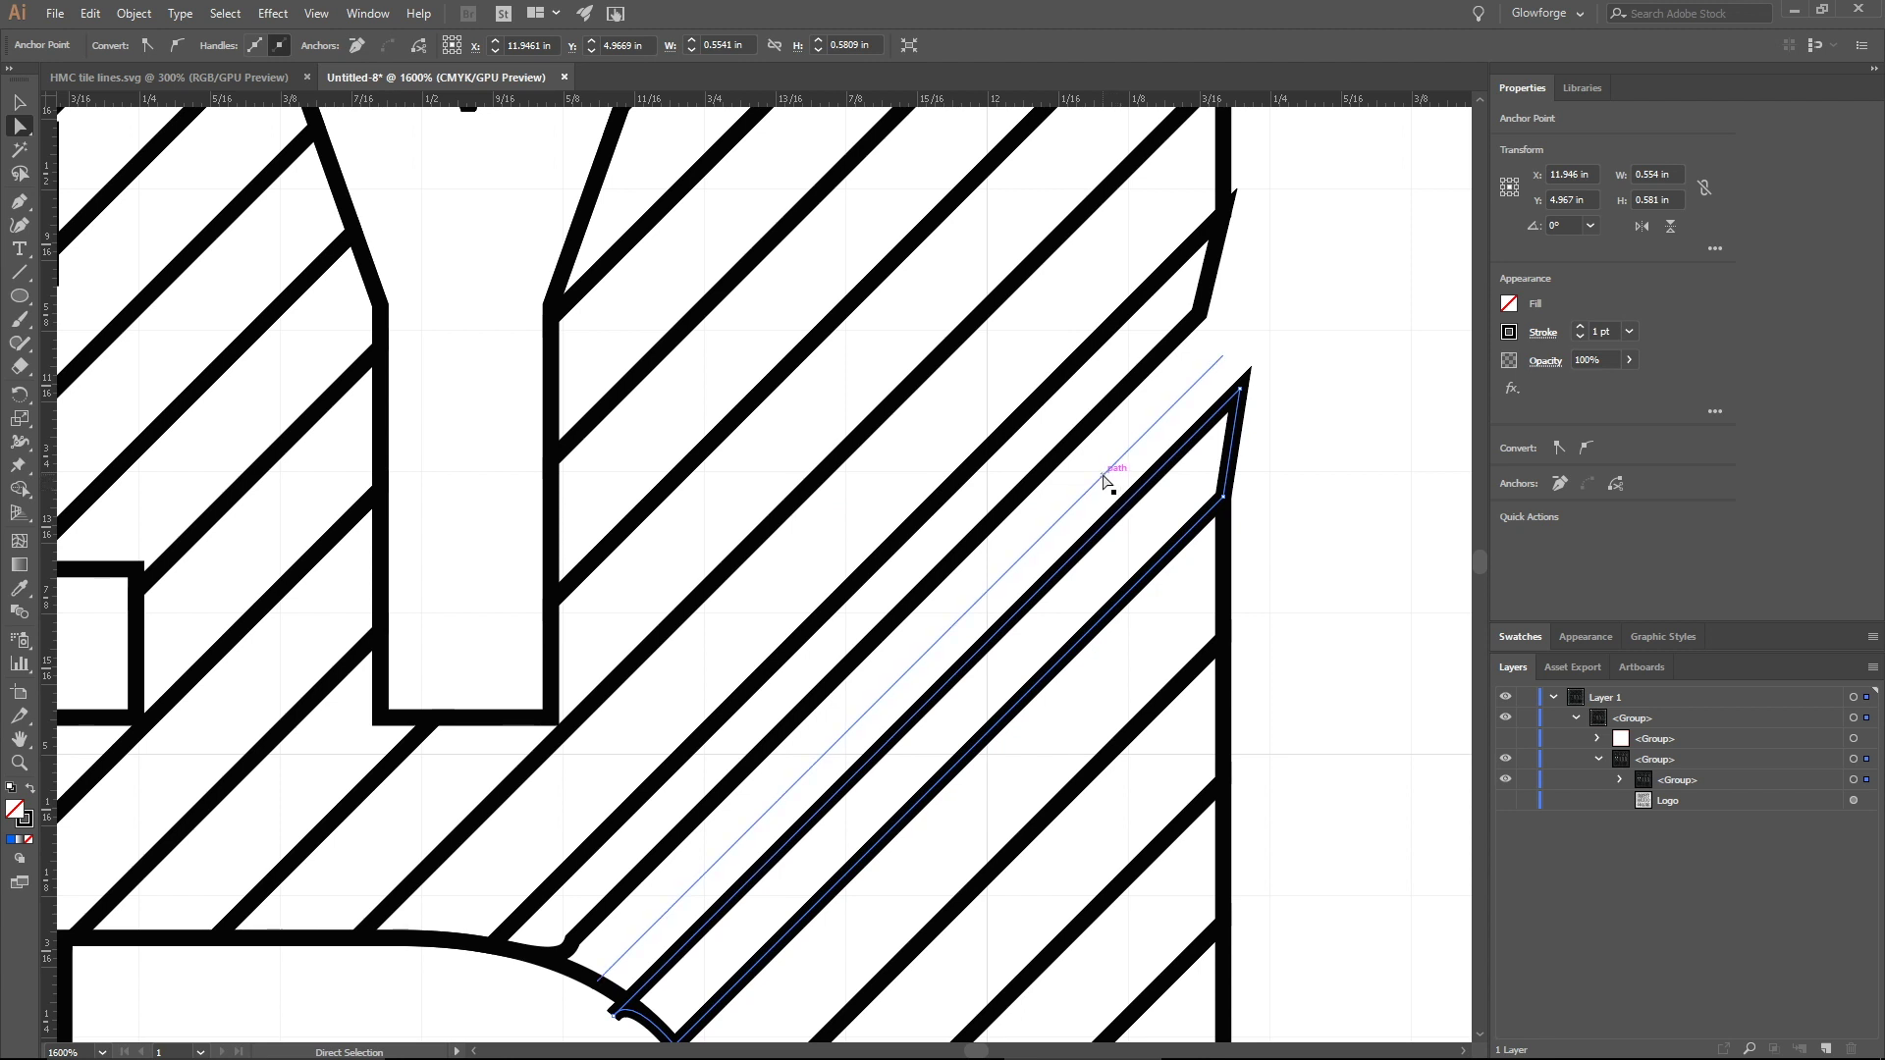
pyautogui.click(1104, 478)
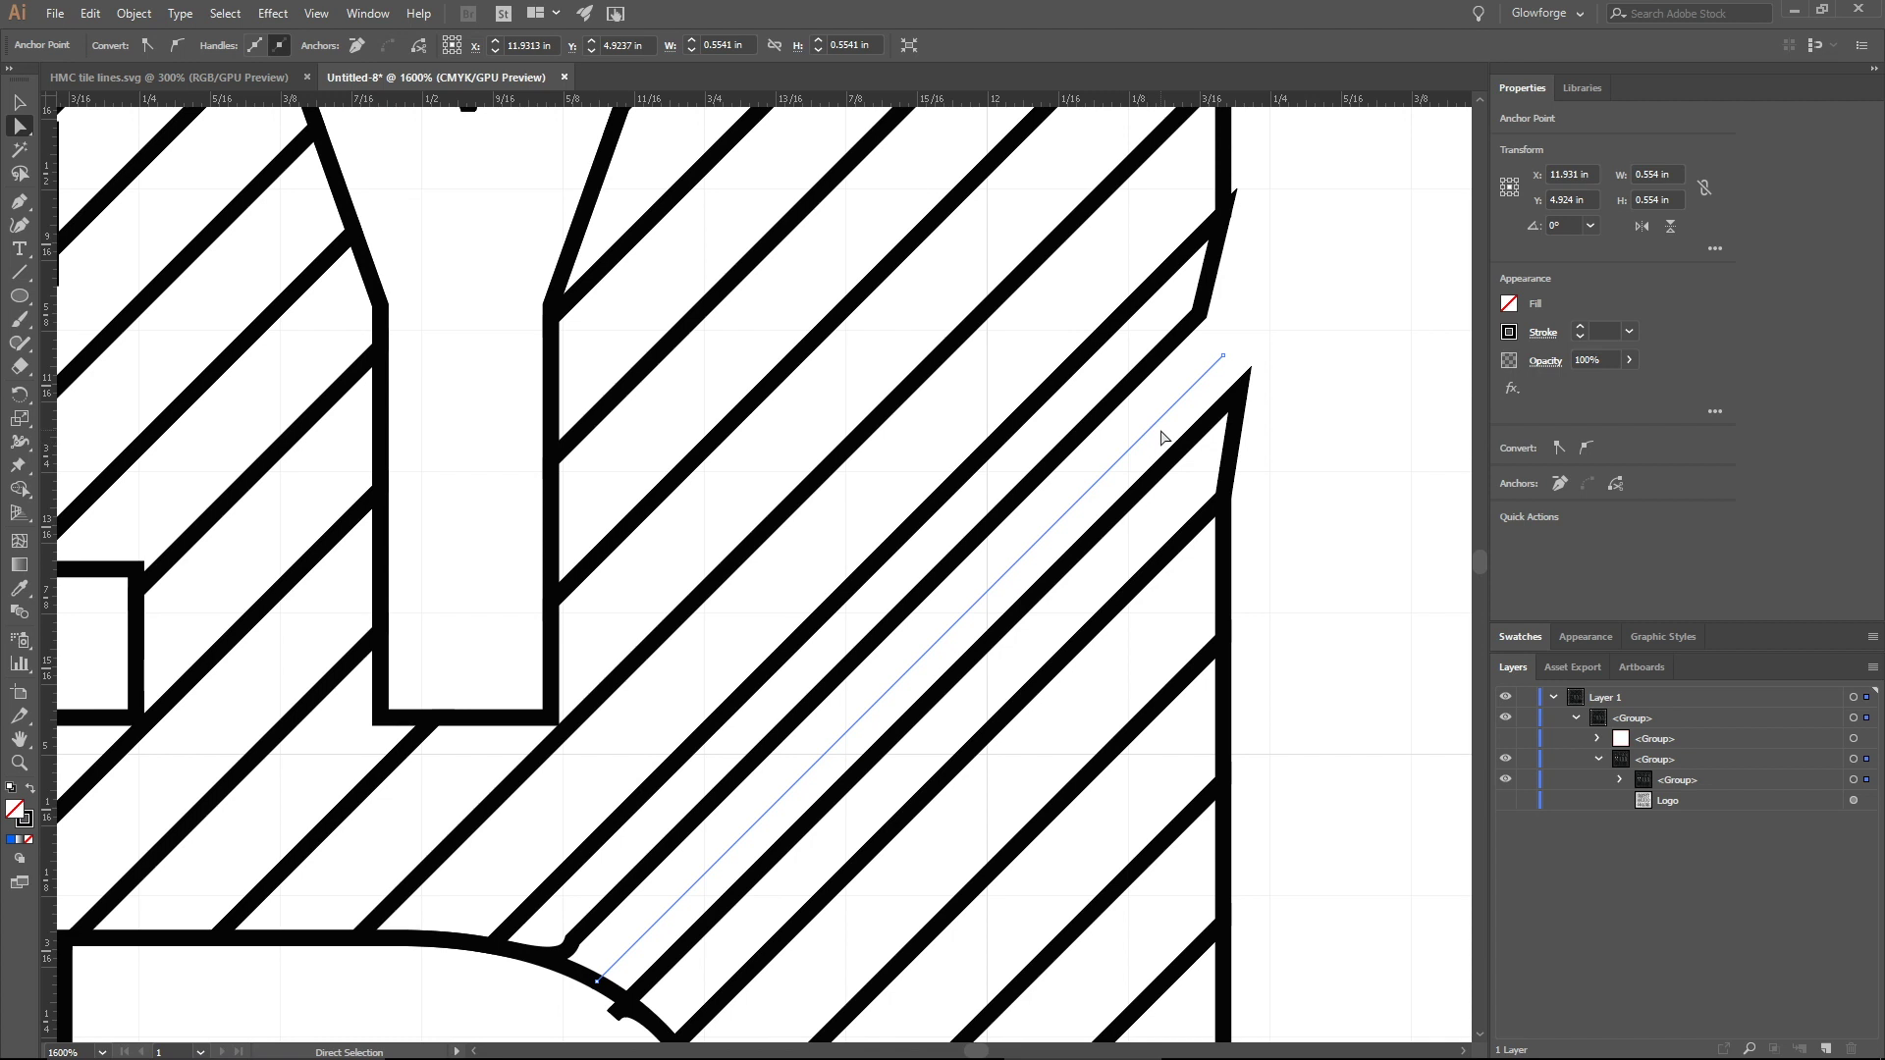
pyautogui.click(1157, 366)
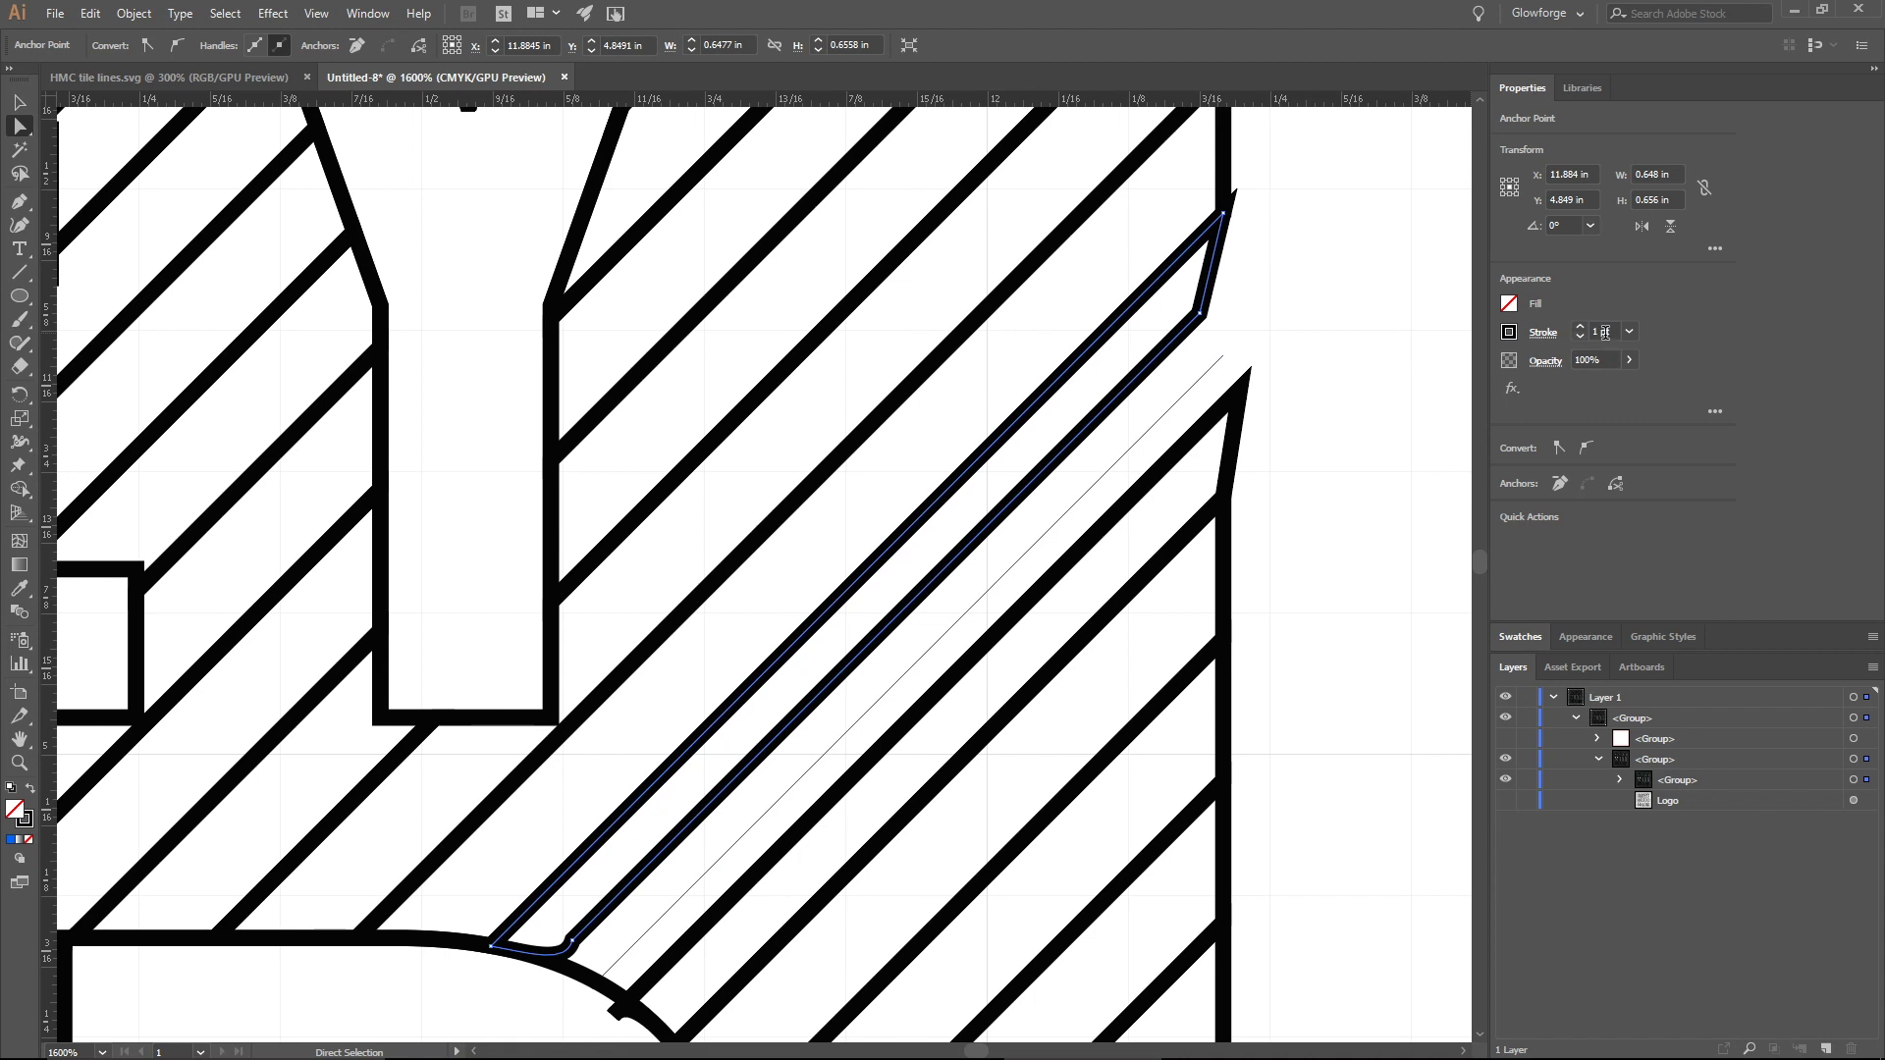
# - Inspect the two separated hatch strips and the loose thin line between them near the last D
pyautogui.click(1151, 483)
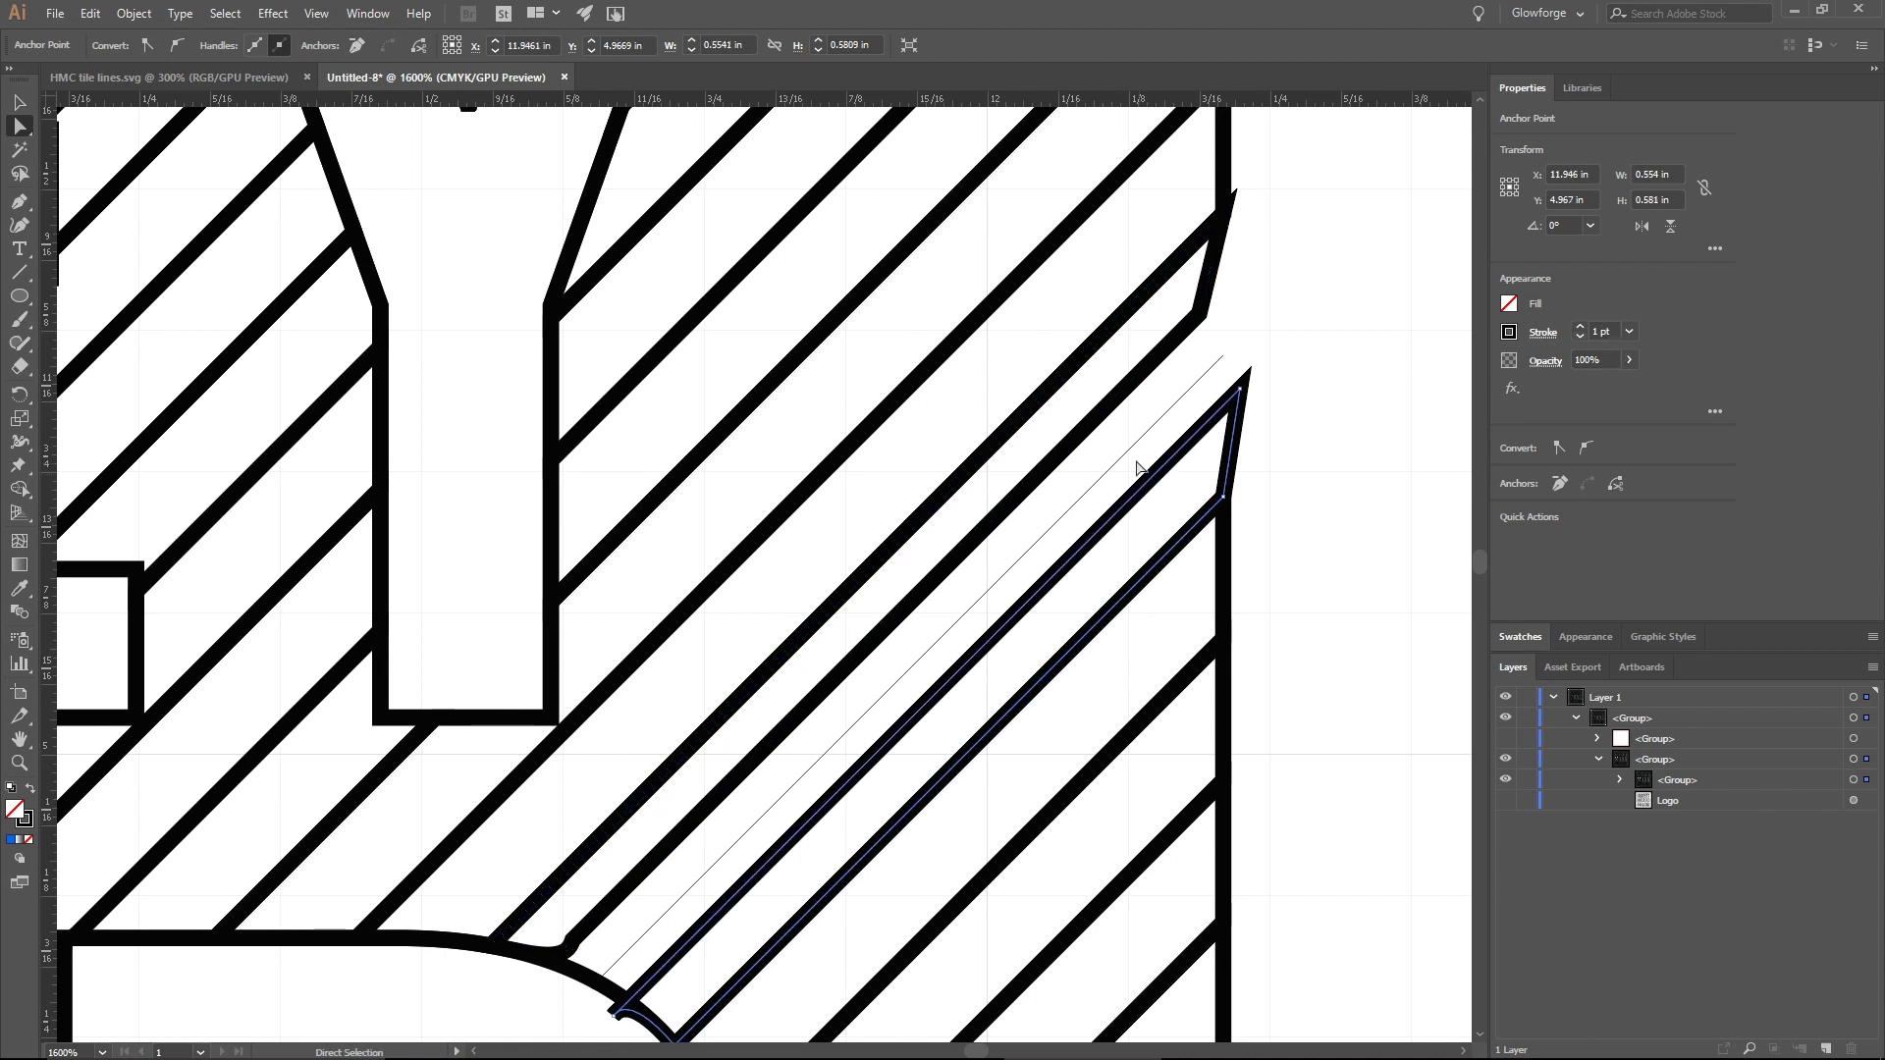
pyautogui.click(1131, 450)
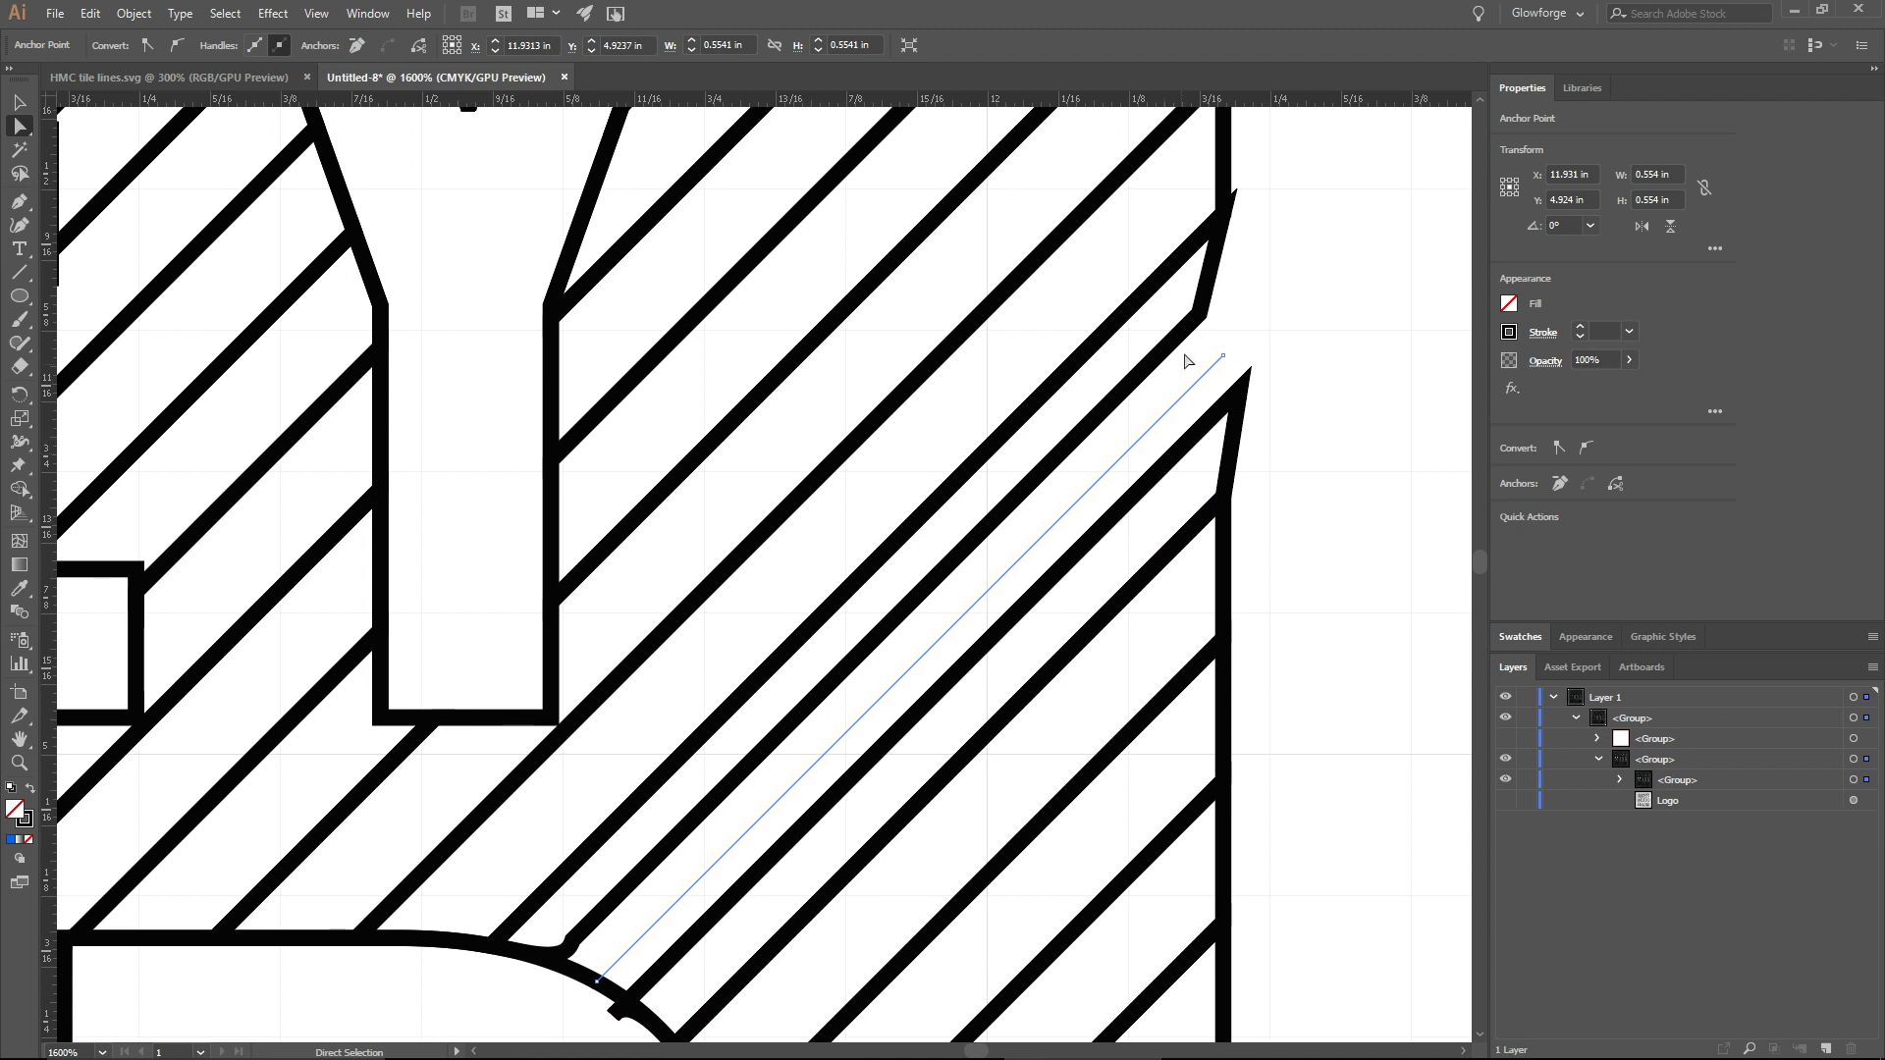
pyautogui.click(1010, 387)
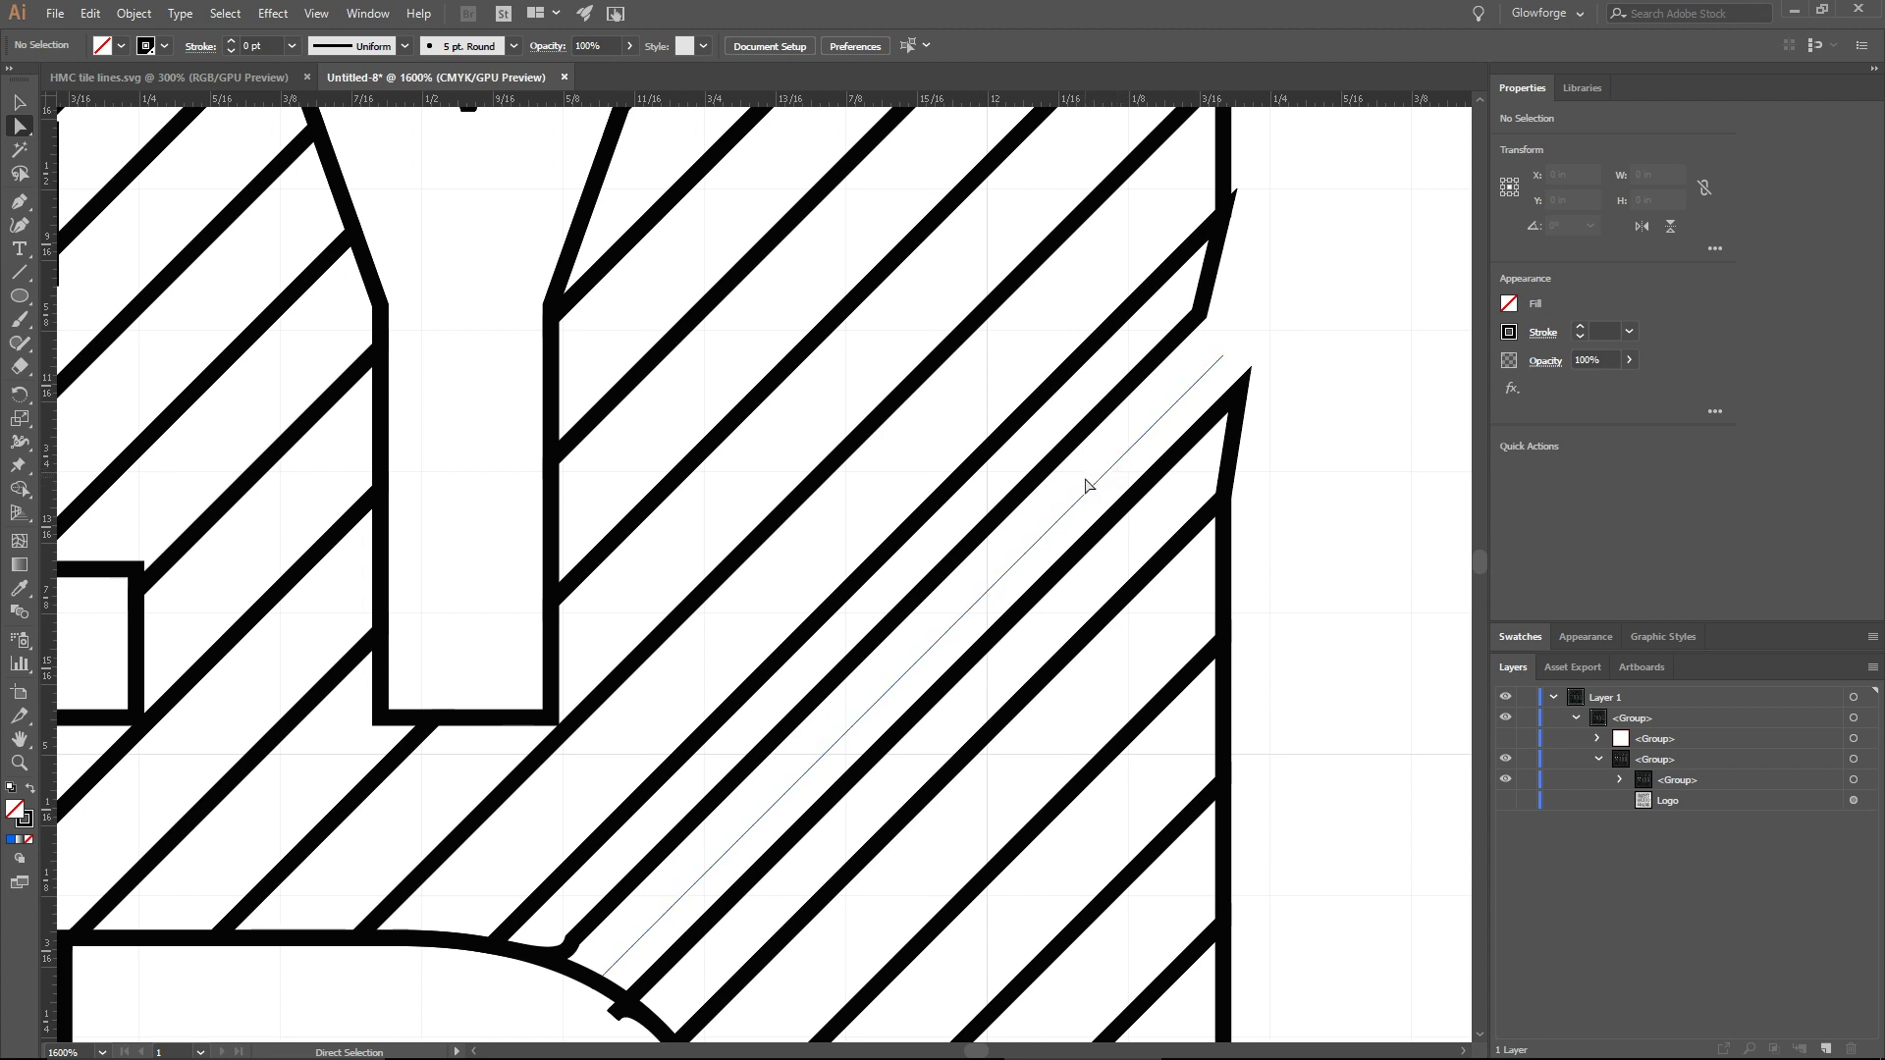
pyautogui.scroll(-2, 1062, 492)
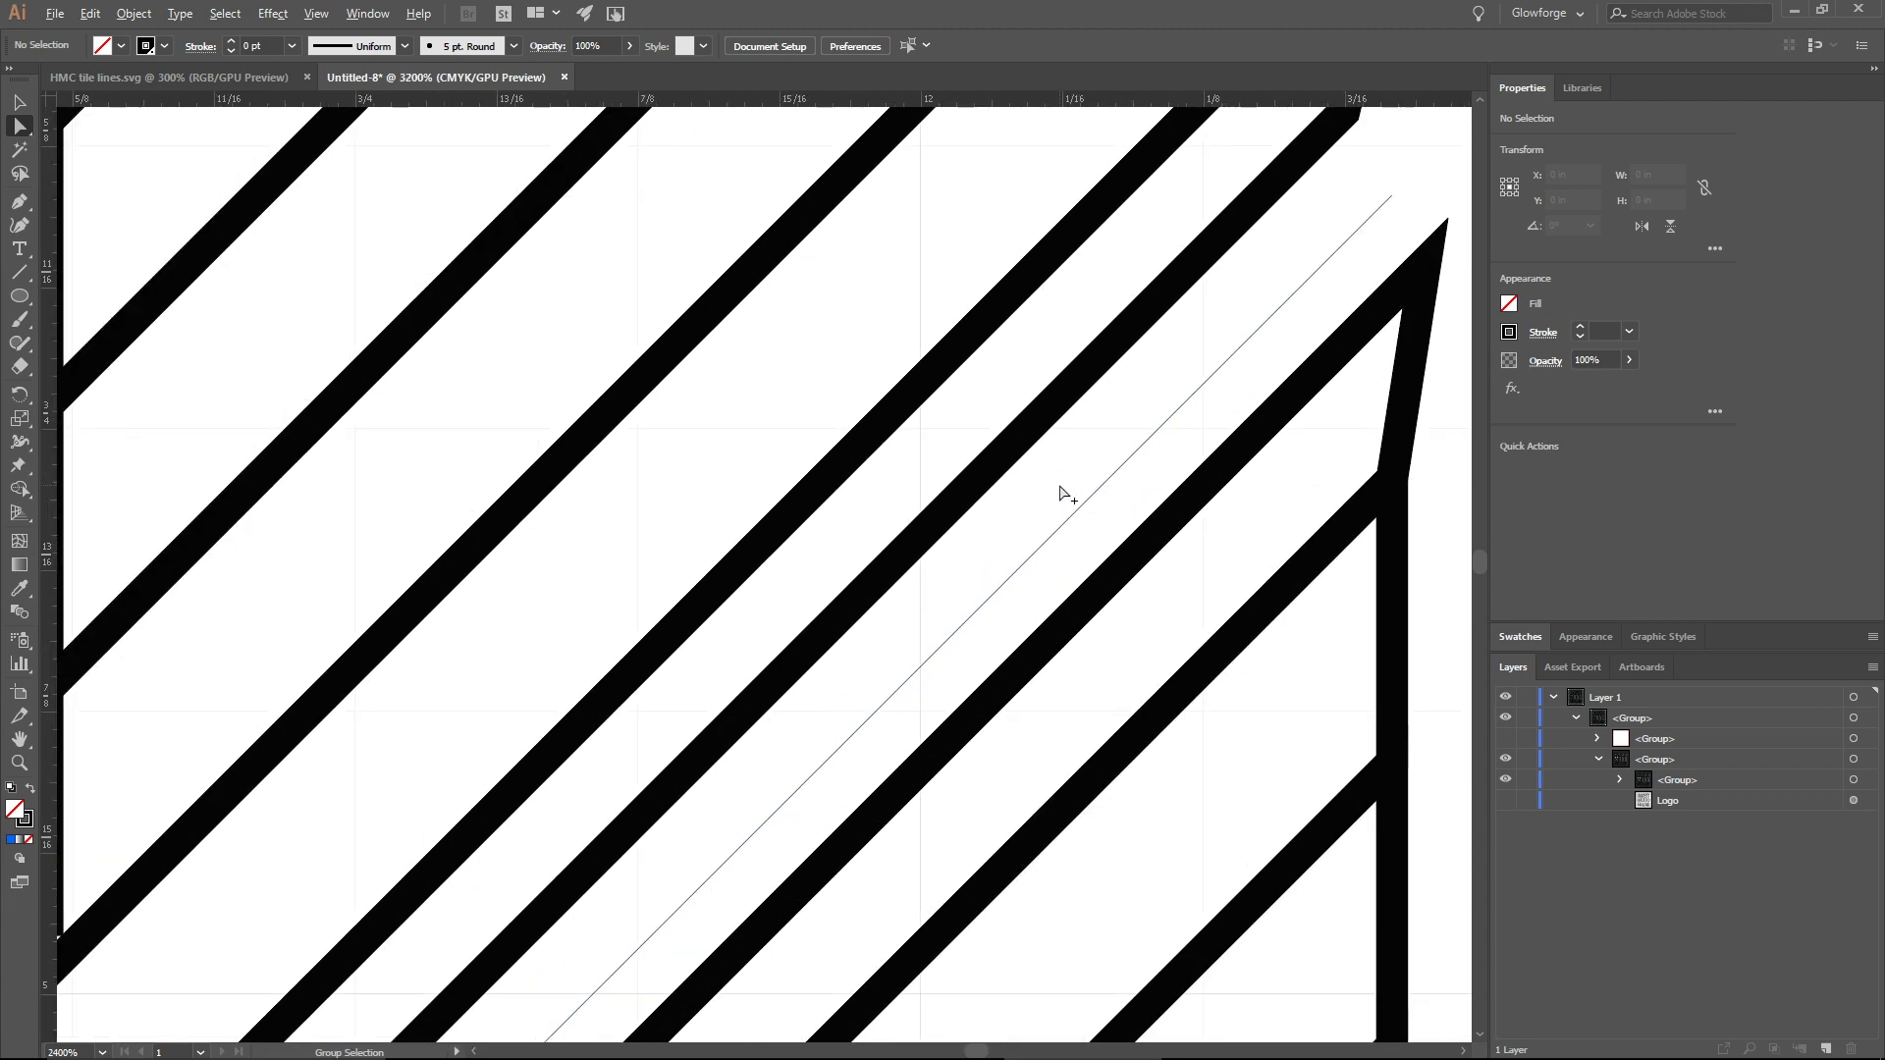
pyautogui.scroll(-1, 1063, 493)
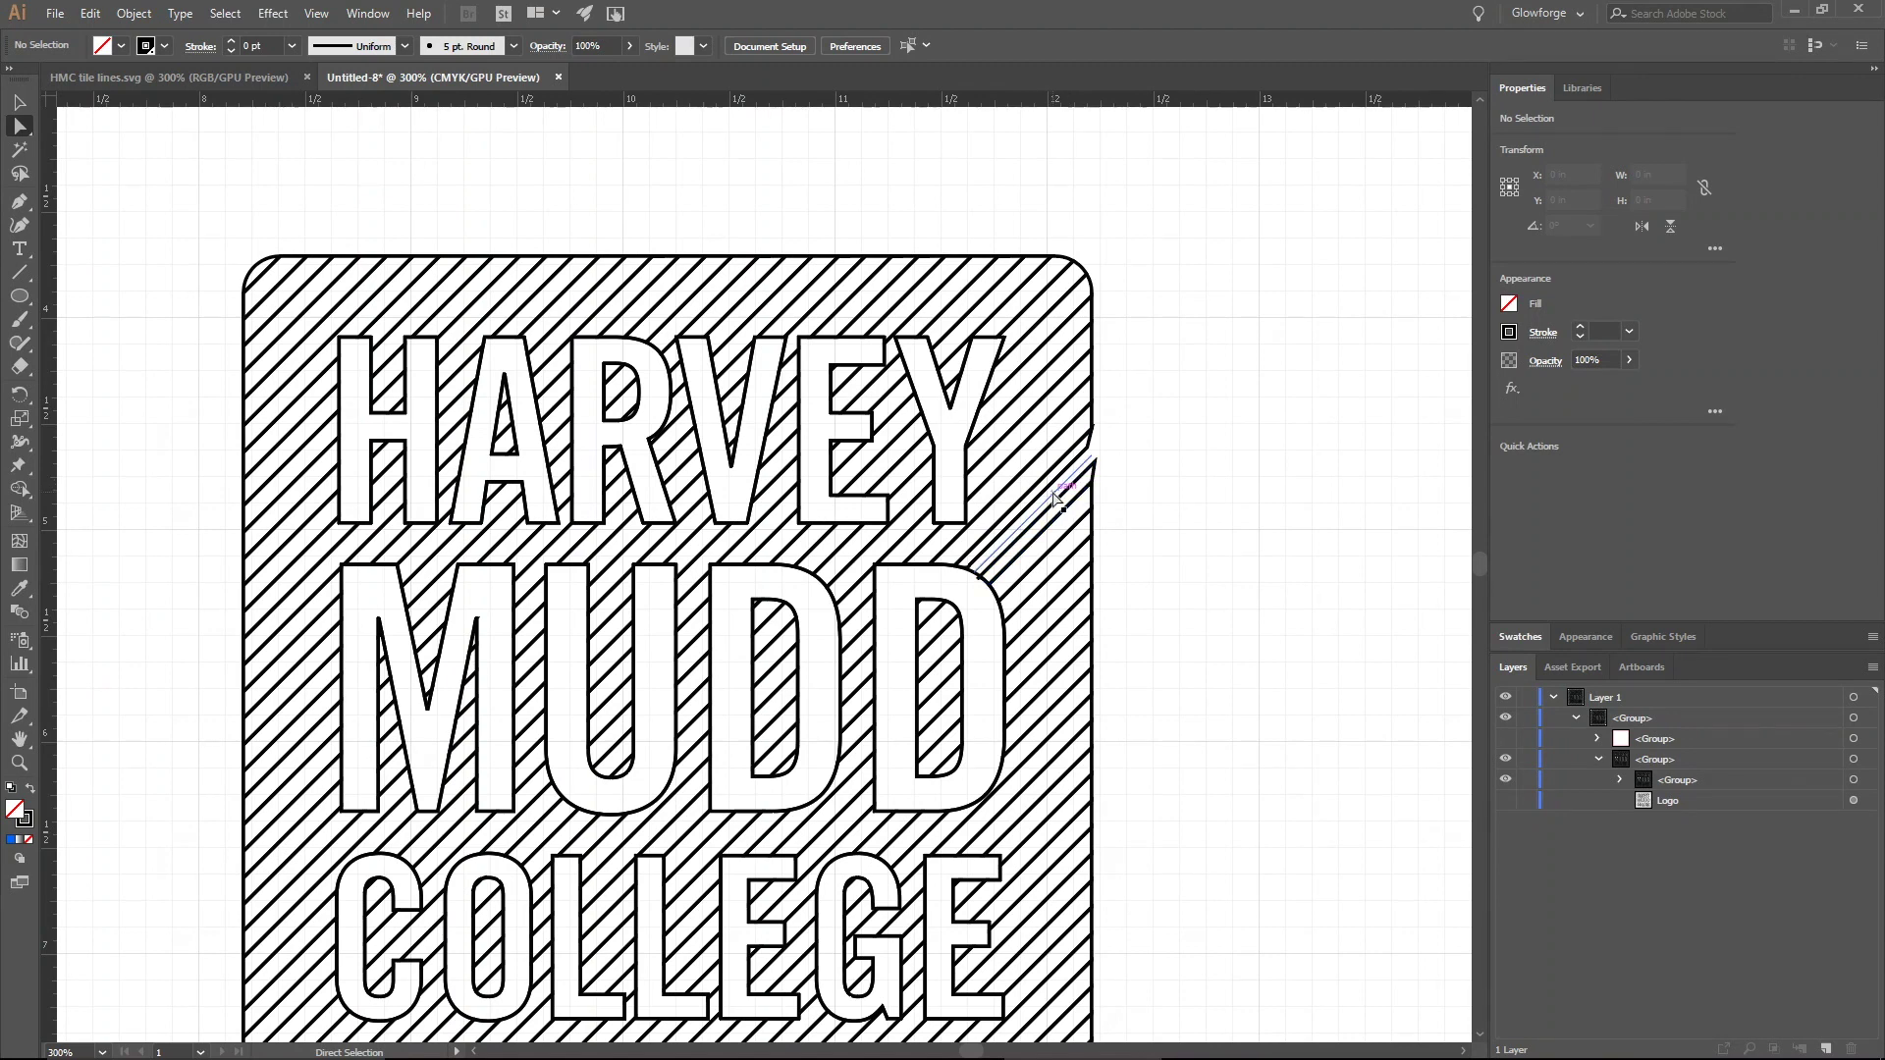
pyautogui.scroll(3, 1053, 501)
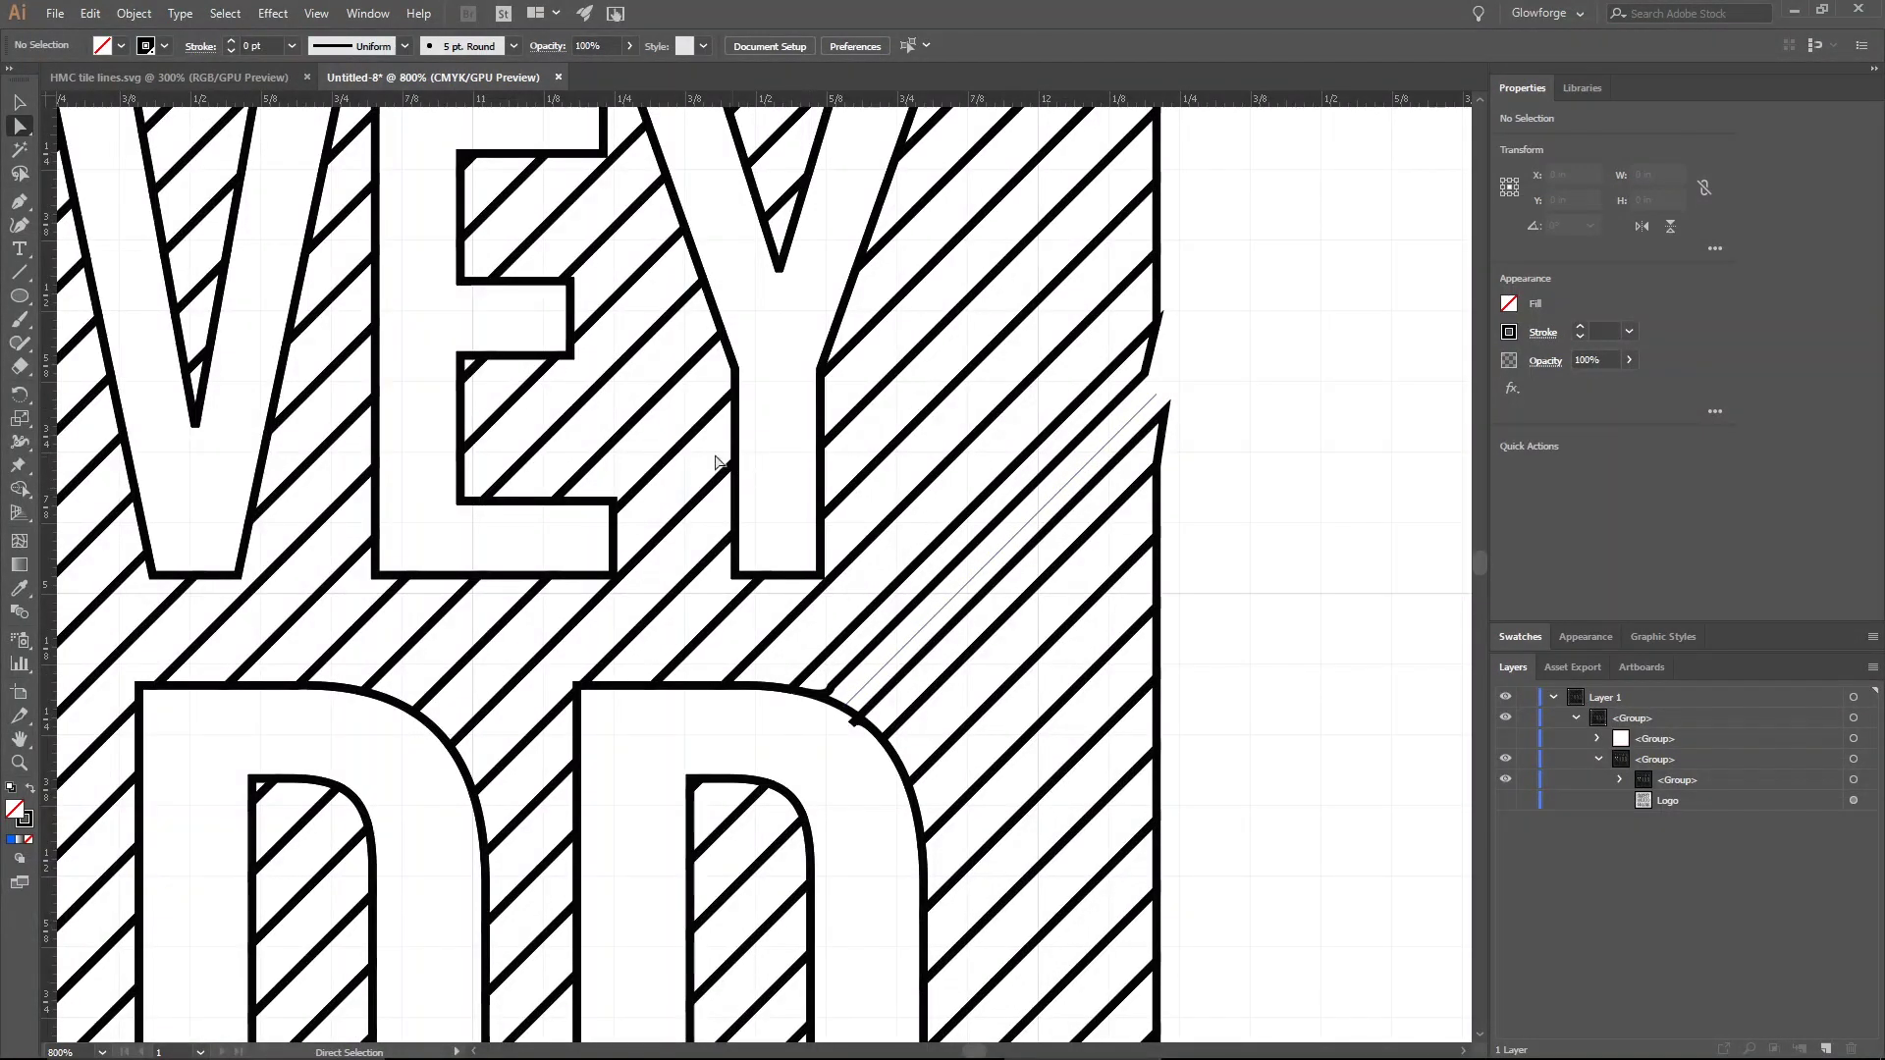
# - Pull apart the hatch strip edges and the thin line between the E and Y of HARVEY, and compare them with the strips beside the last D
pyautogui.click(684, 447)
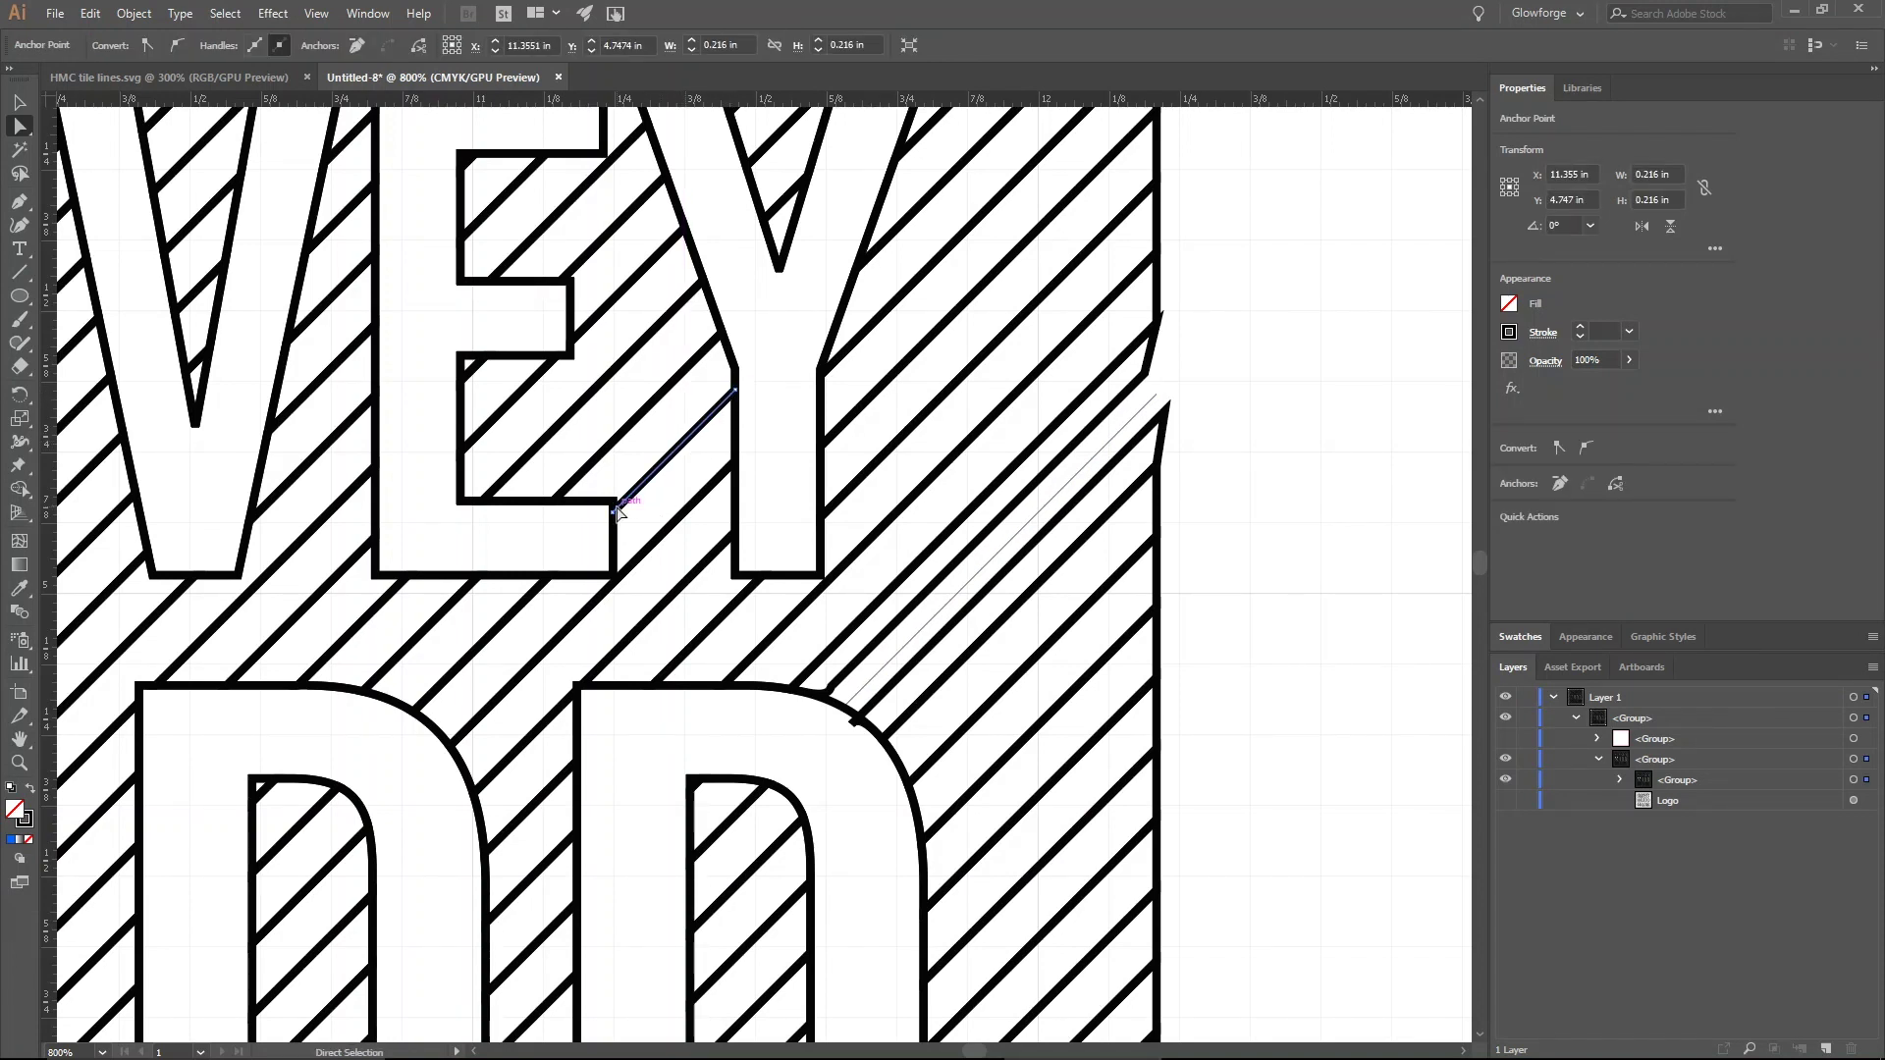
pyautogui.moveTo(652, 471); pyautogui.dragTo(657, 506)
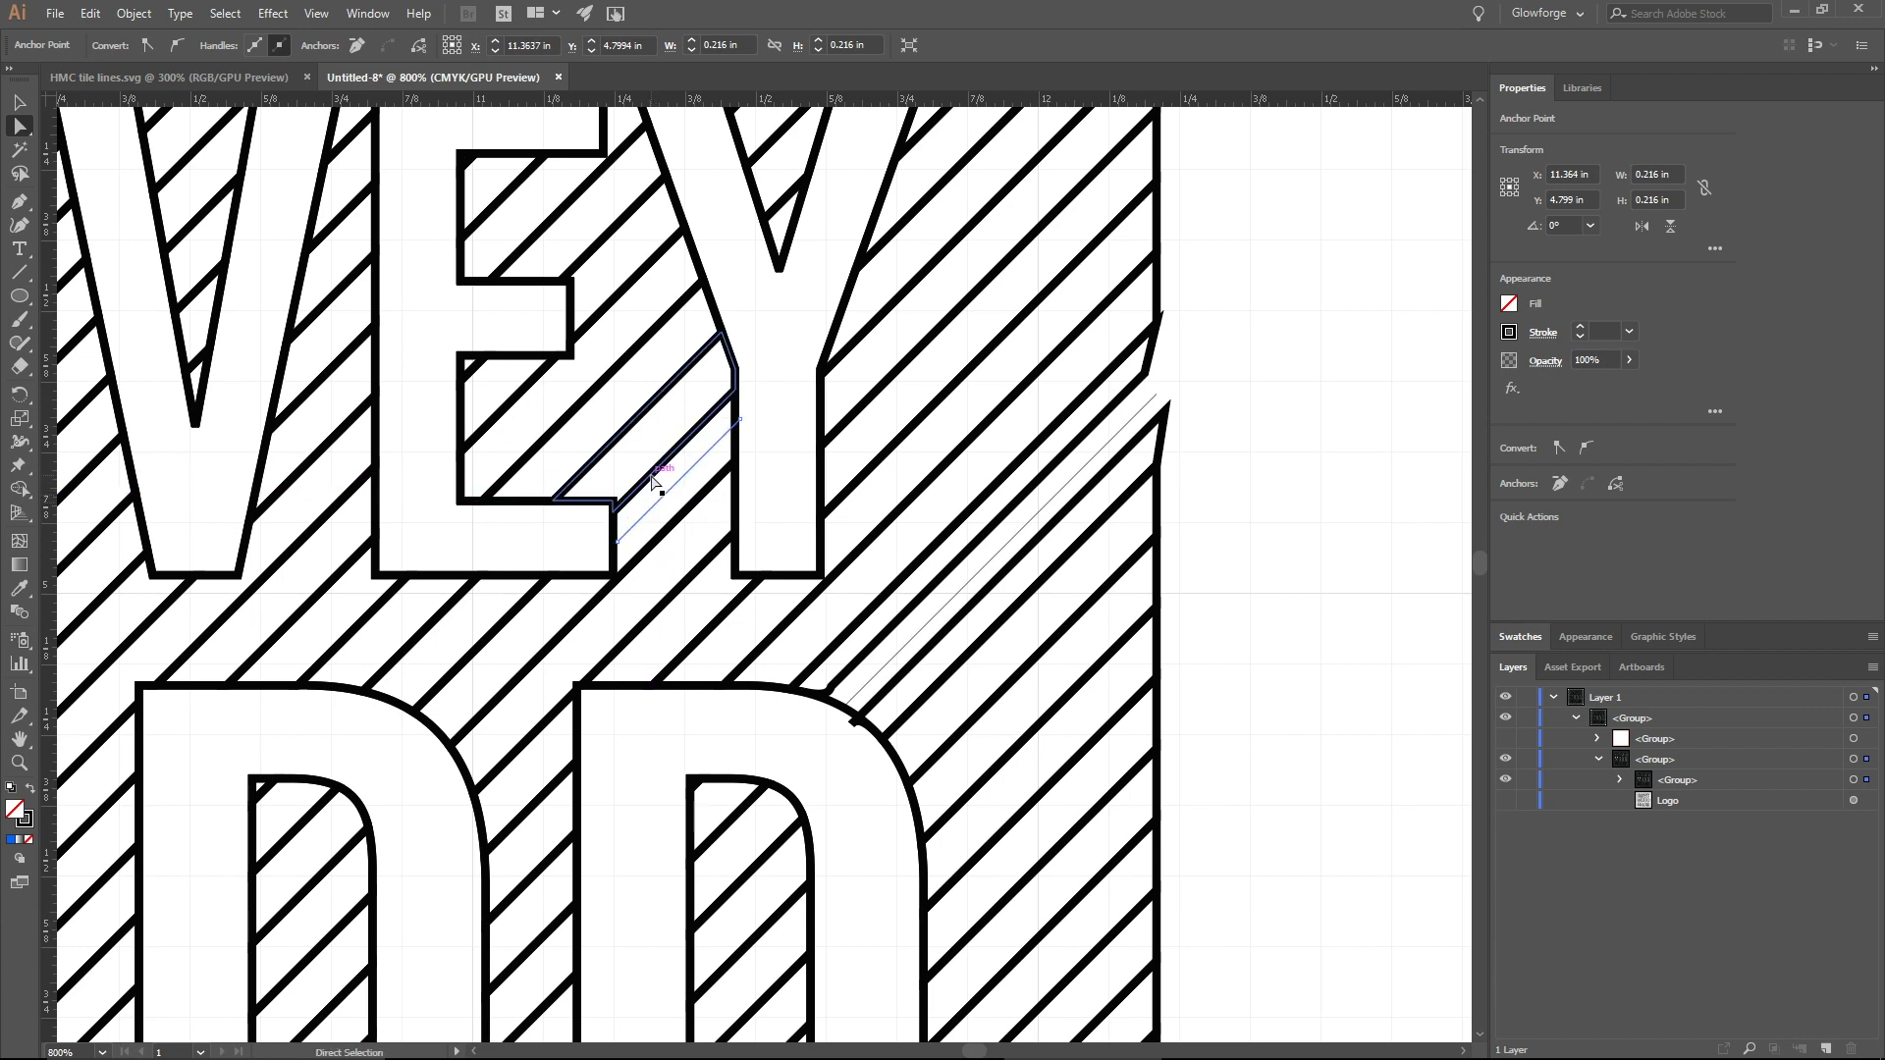
pyautogui.moveTo(653, 481)
pyautogui.mouseDown()
pyautogui.moveTo(639, 468)
pyautogui.moveTo(631, 484)
pyautogui.moveTo(672, 465)
pyautogui.mouseUp()
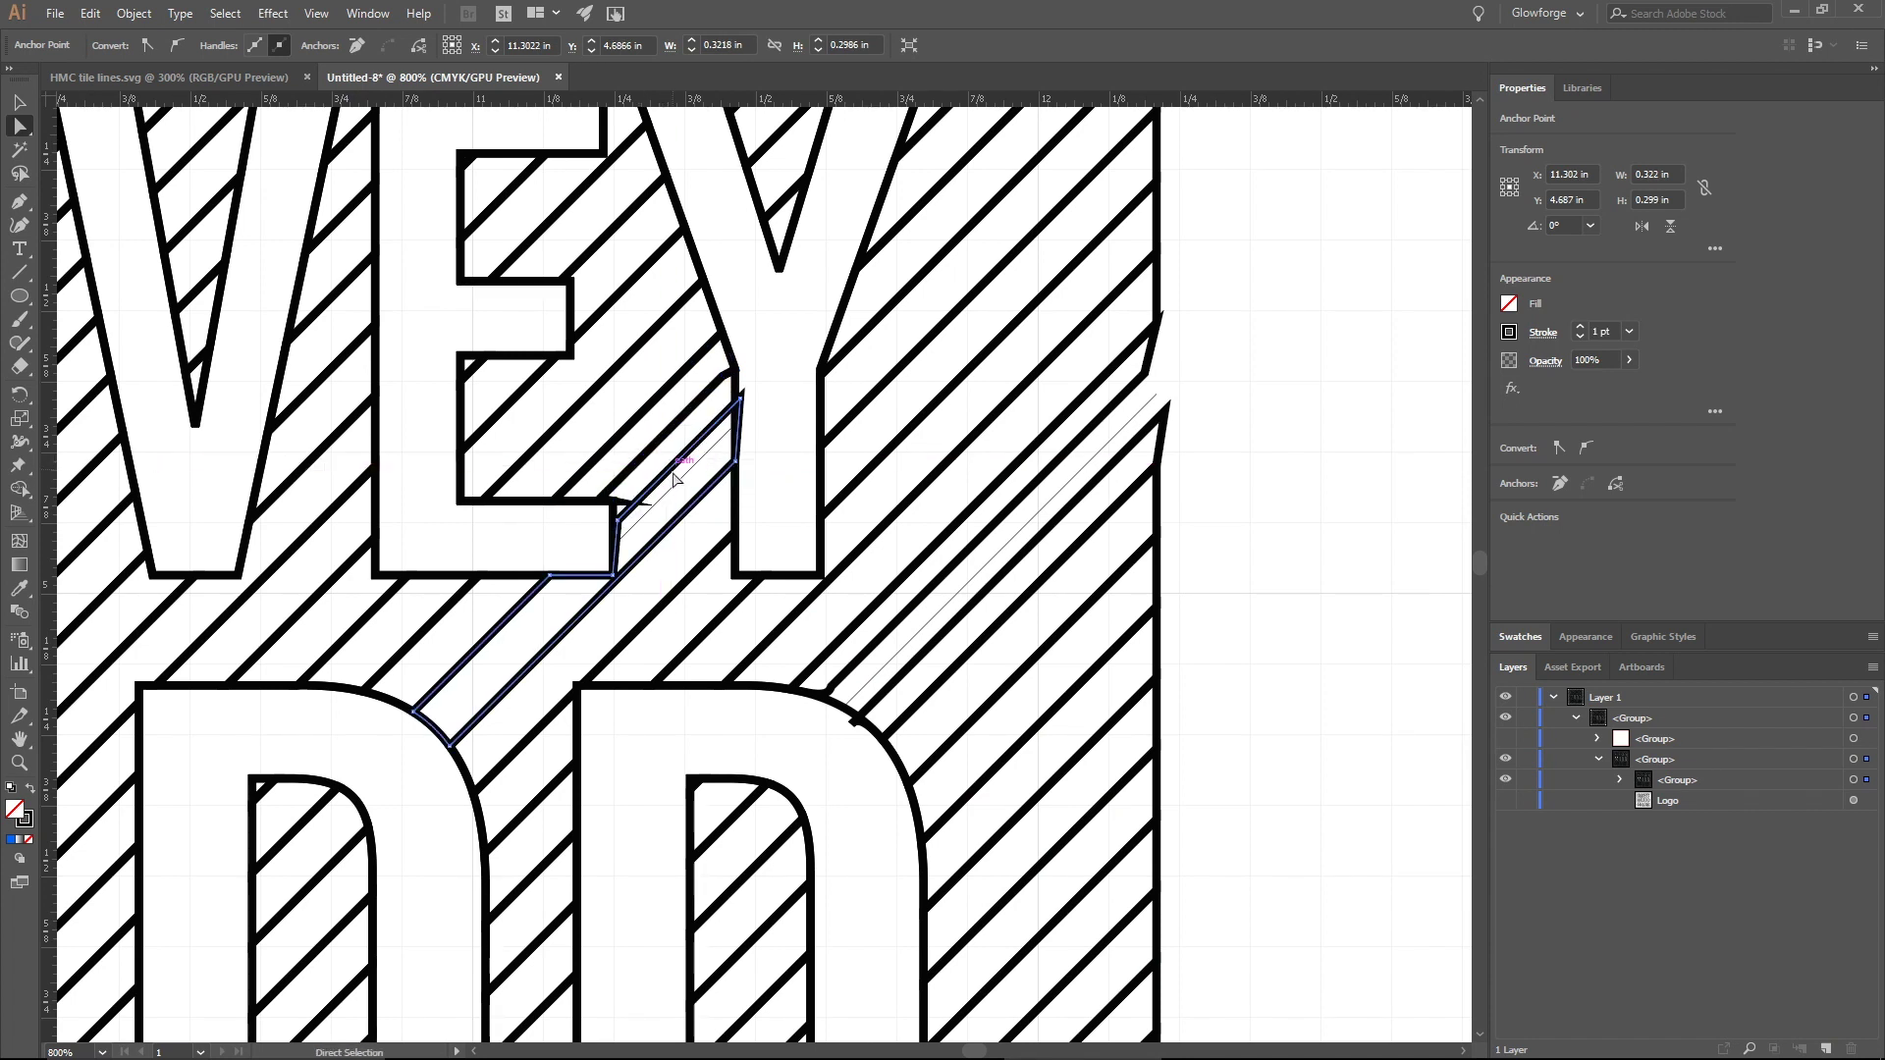
pyautogui.click(694, 502)
pyautogui.click(1050, 503)
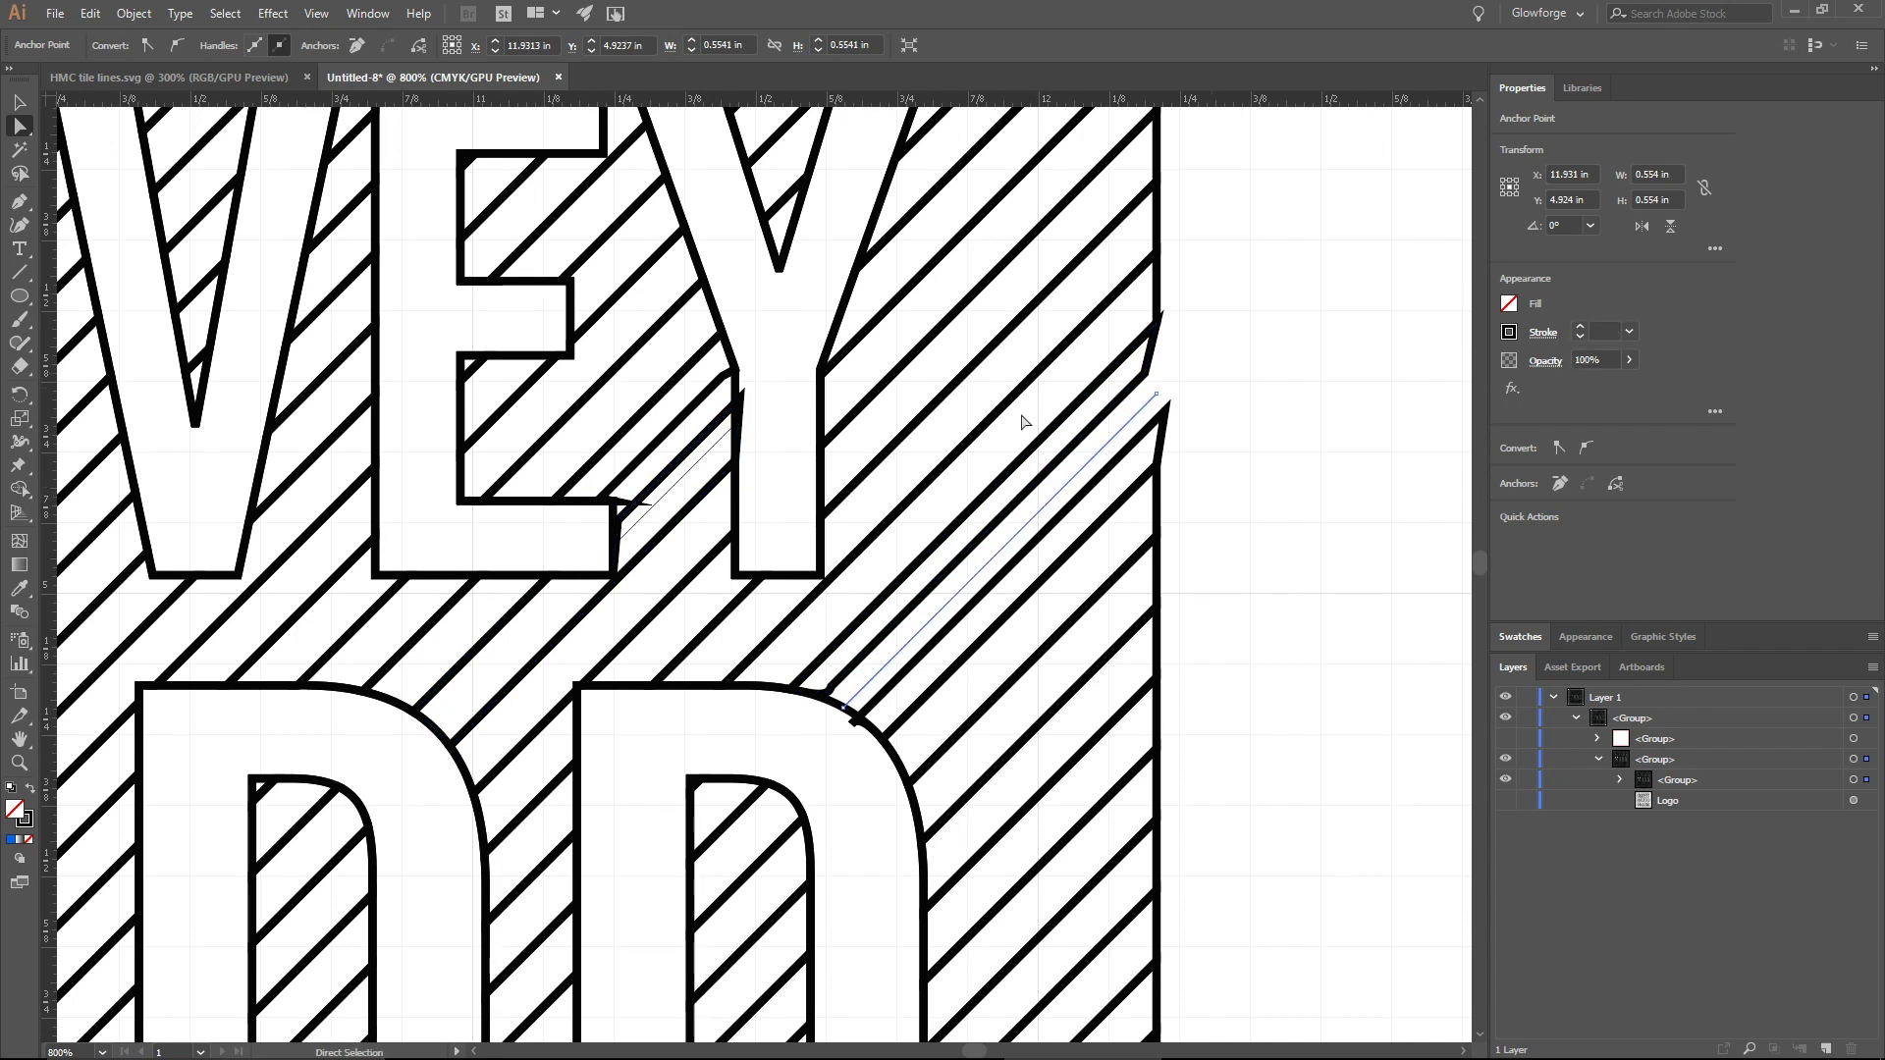
pyautogui.click(700, 520)
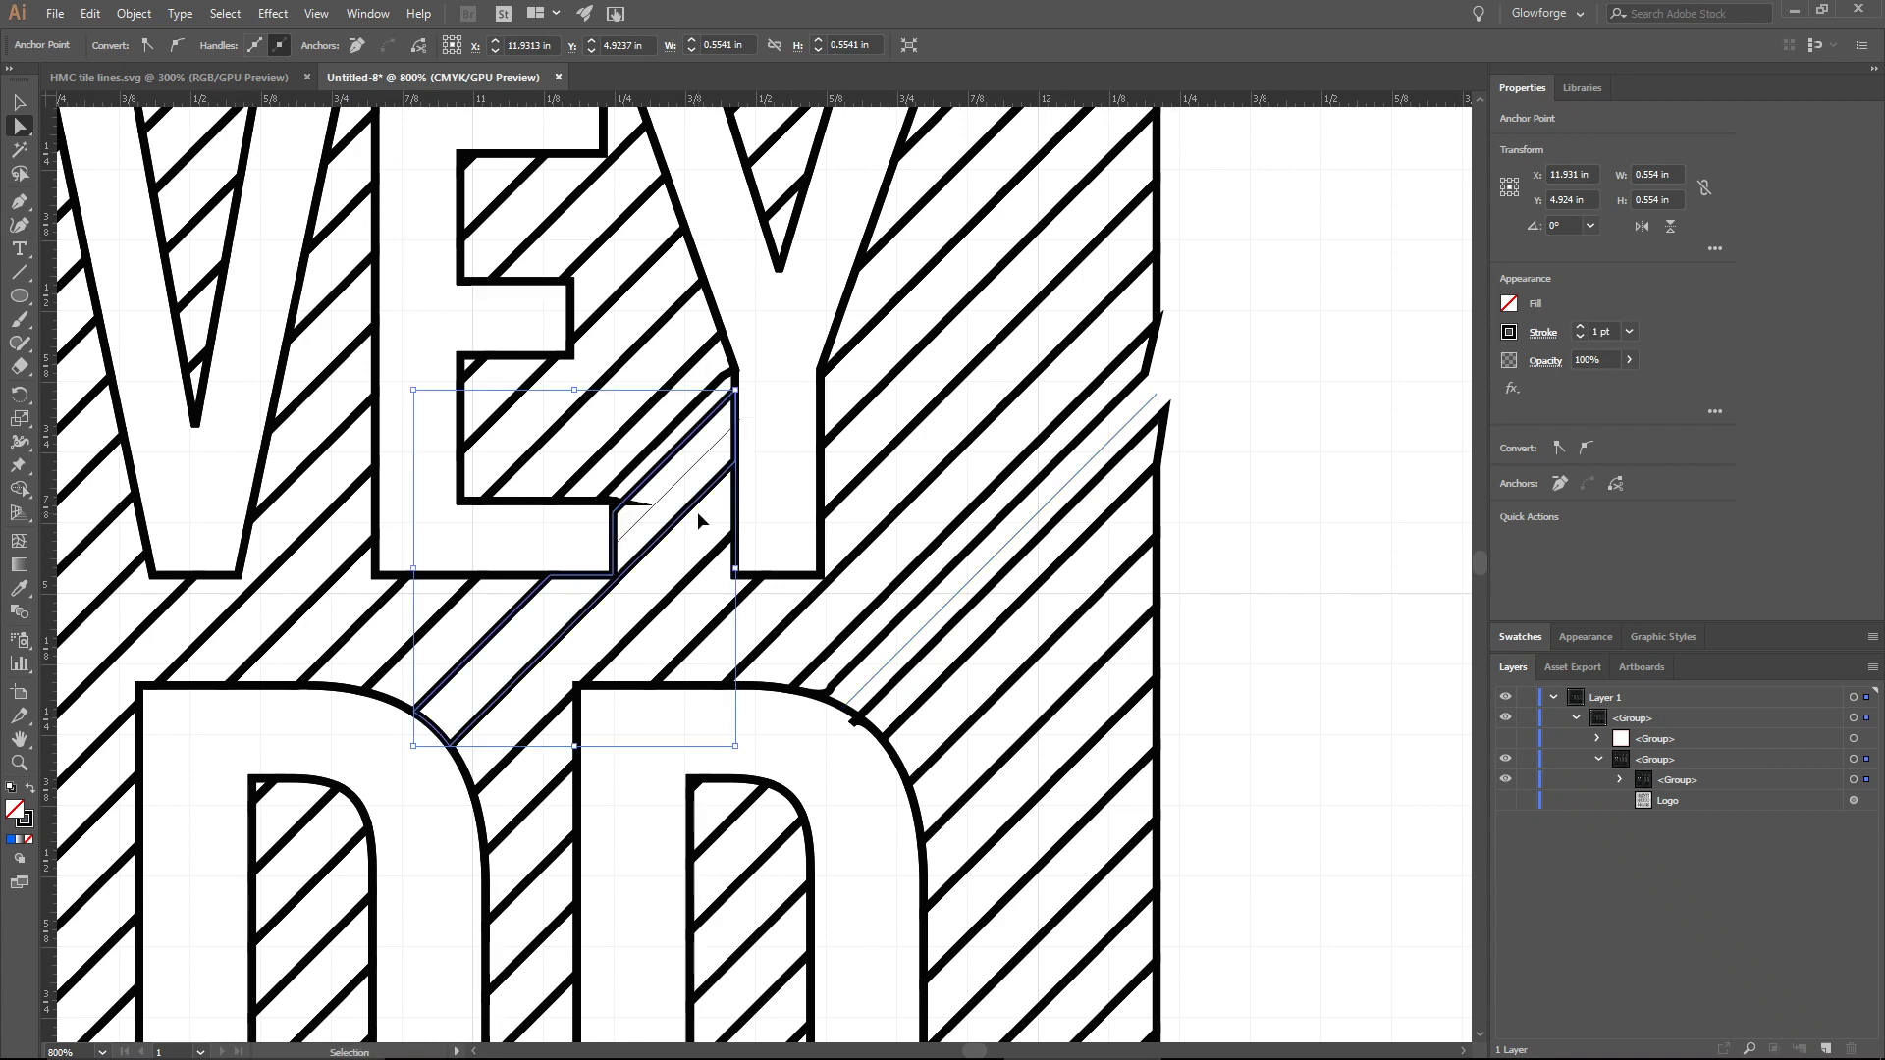
# - Undo the moves that pulled the hatch strips apart beside the E, the Y and the last D
pyautogui.hotkey('ctrl', 'z')
pyautogui.hotkey('ctrl', 'z')
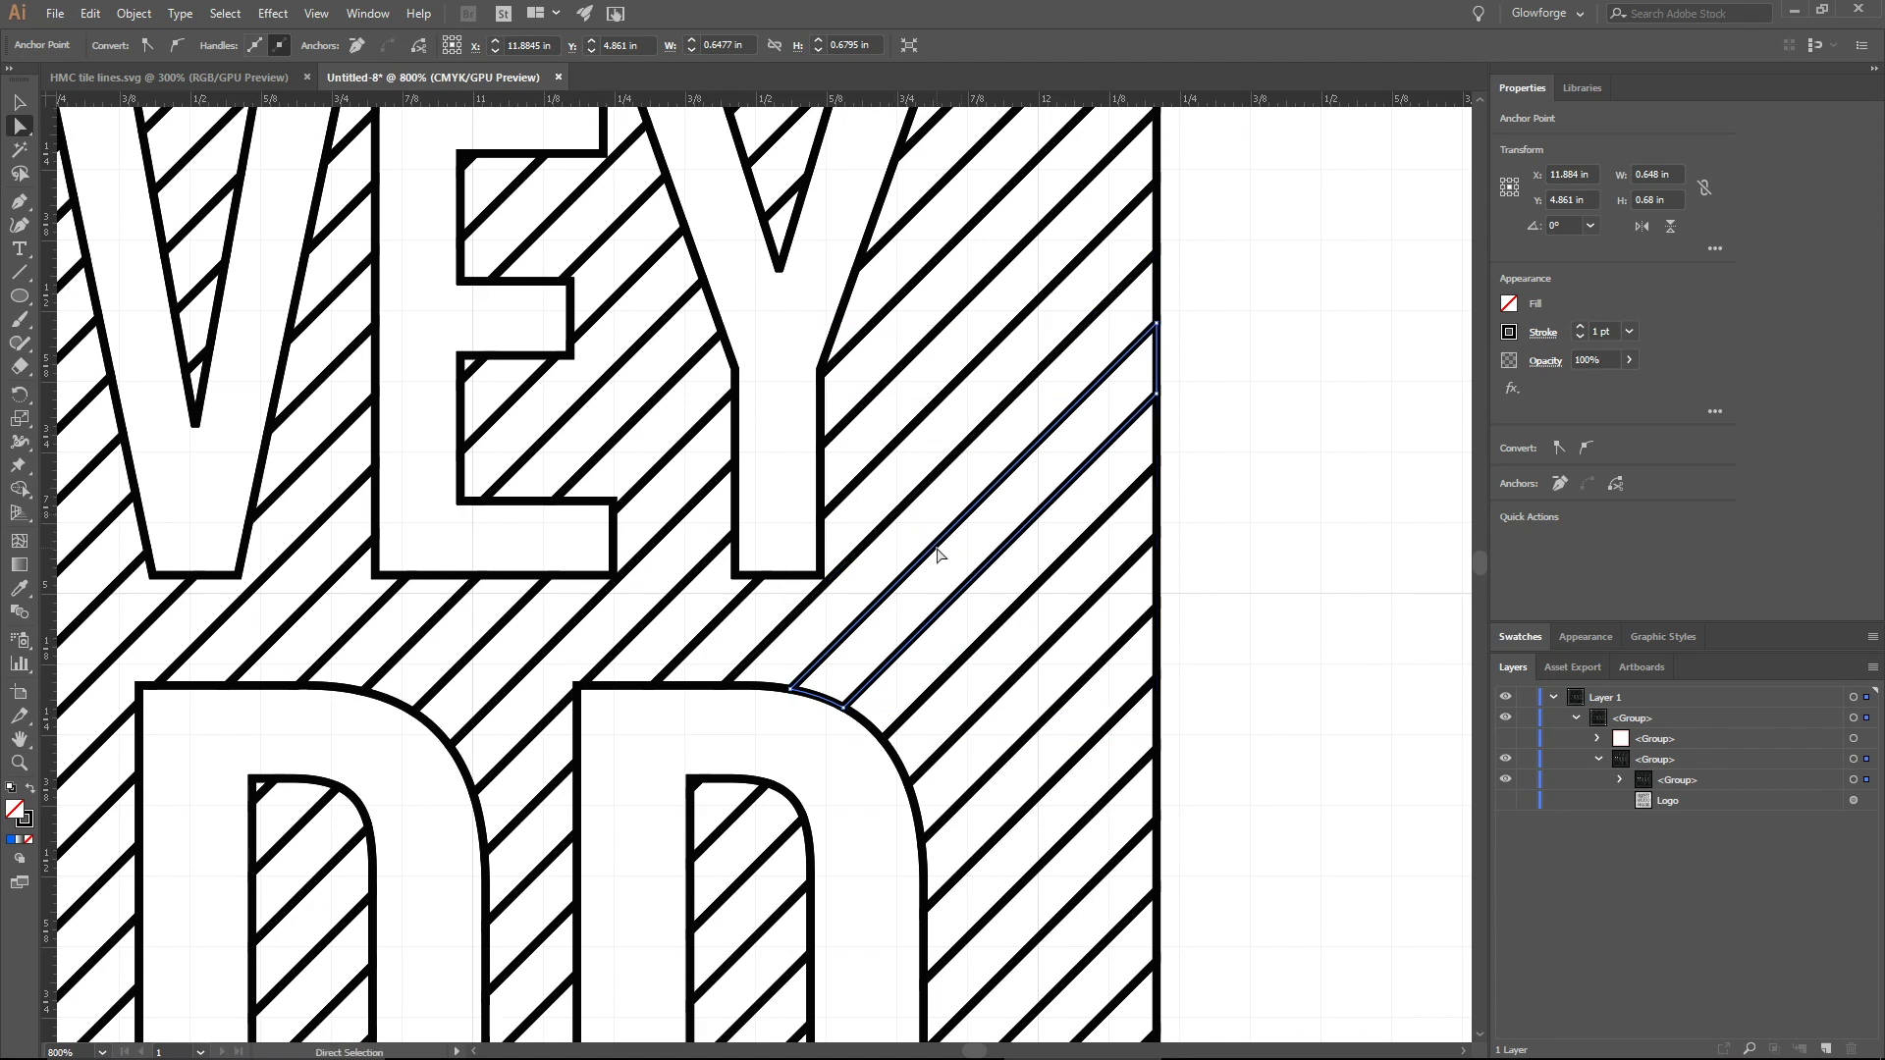
pyautogui.keyDown('alt'); pyautogui.scroll(2, 937, 584); pyautogui.keyUp('alt')
pyautogui.keyDown('alt'); pyautogui.scroll(-3, 937, 584); pyautogui.keyUp('alt')
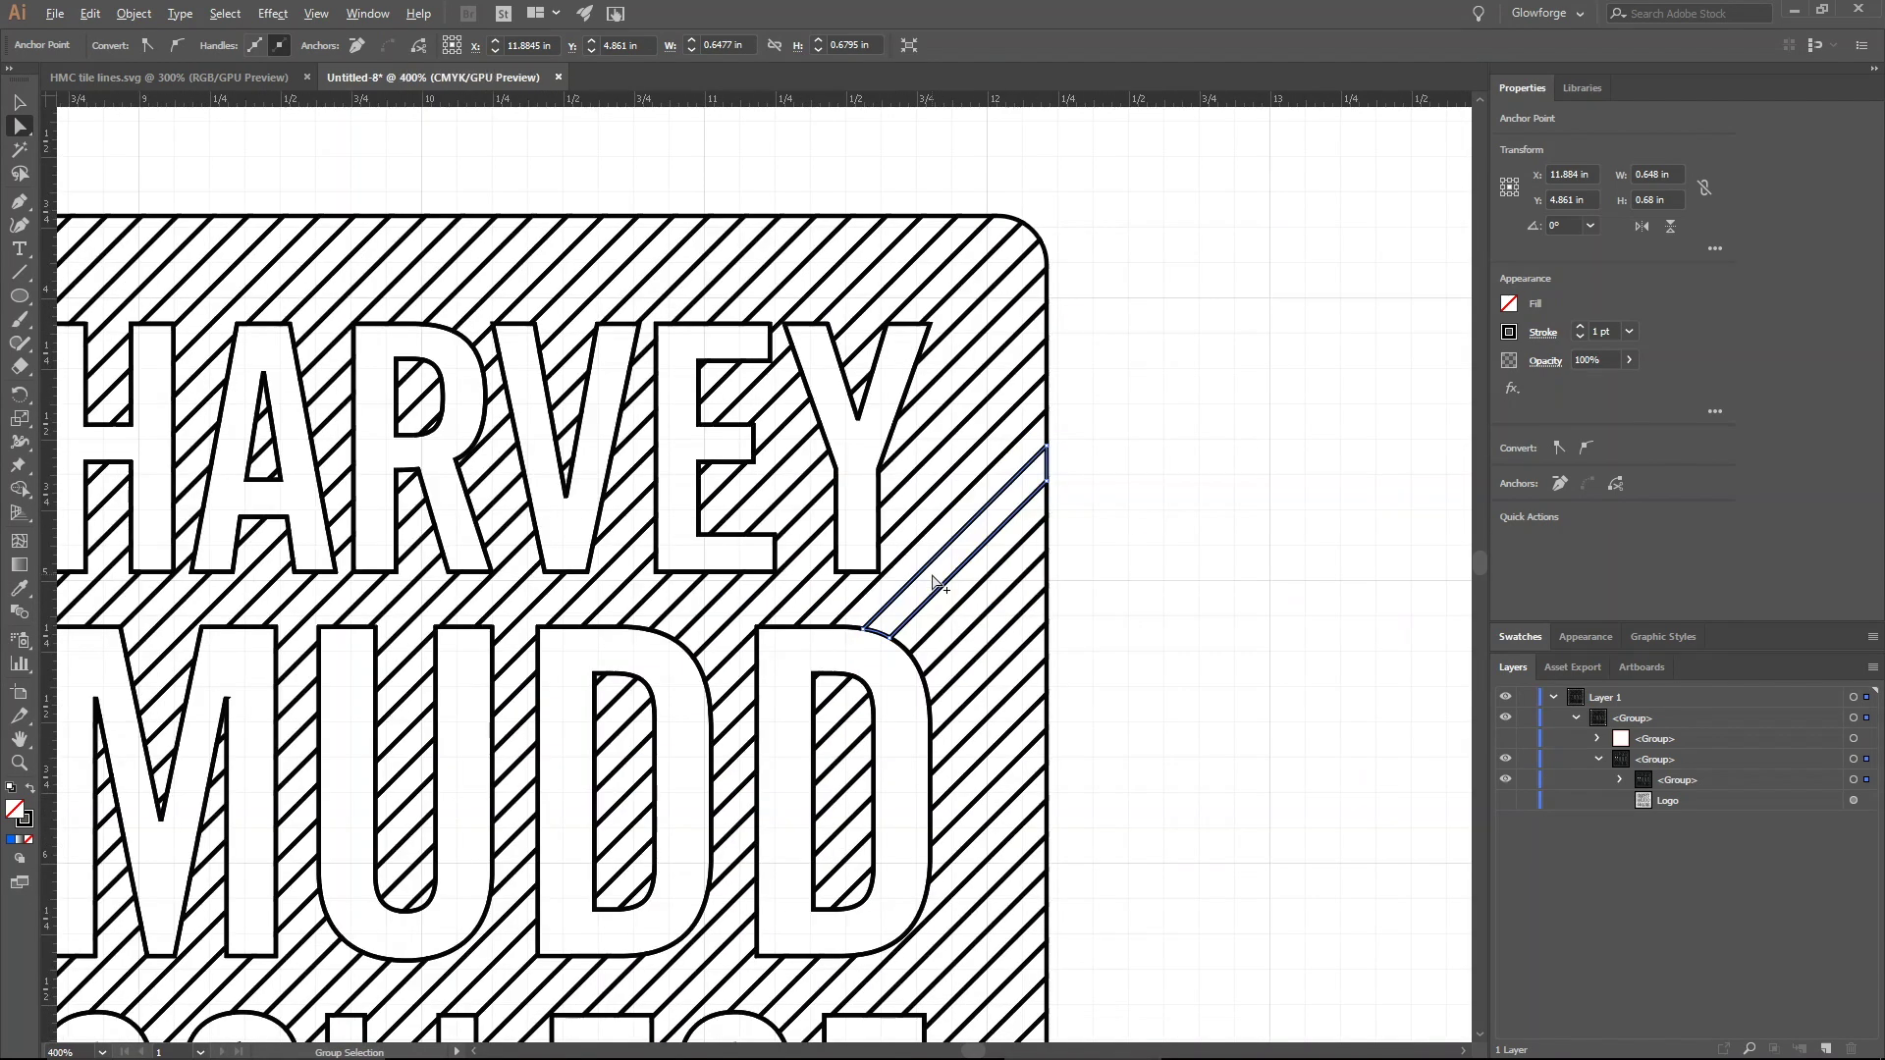
pyautogui.keyDown('alt'); pyautogui.scroll(-1, 931, 555); pyautogui.keyUp('alt')
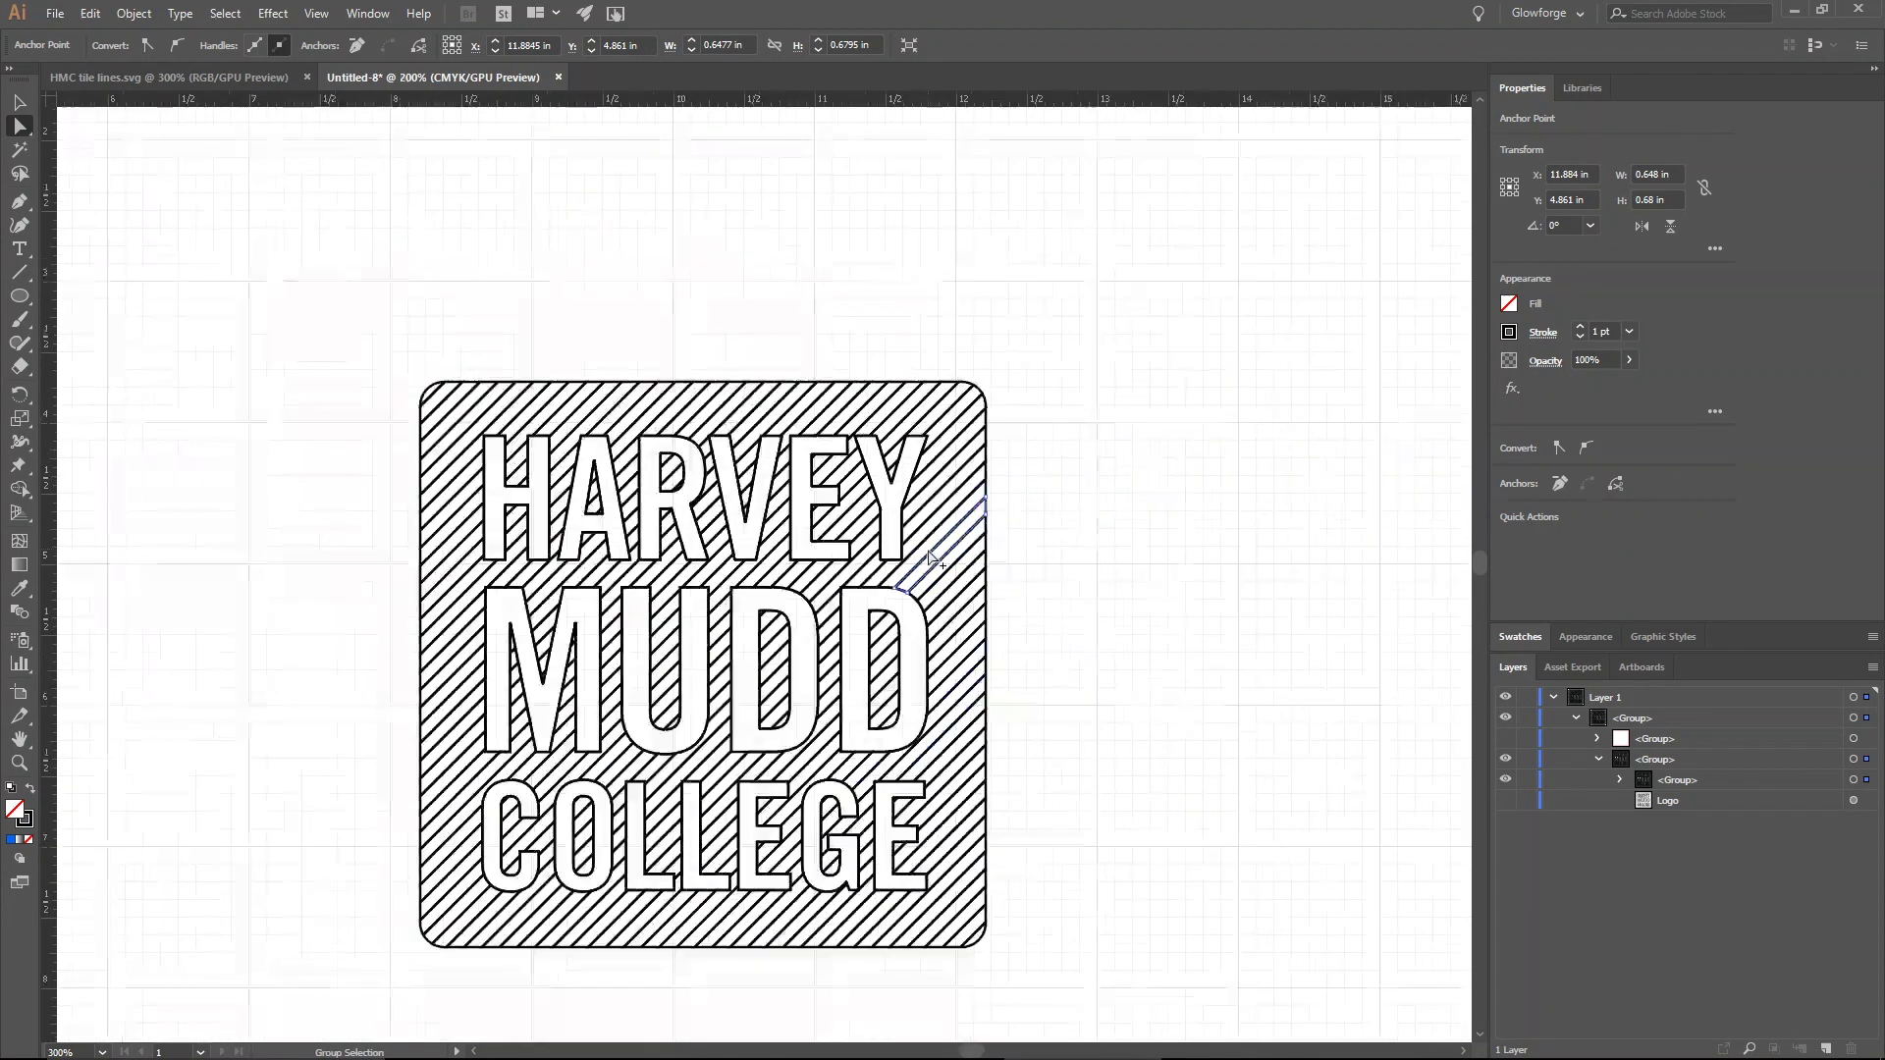
pyautogui.keyDown('alt'); pyautogui.scroll(1, 931, 556); pyautogui.keyUp('alt')
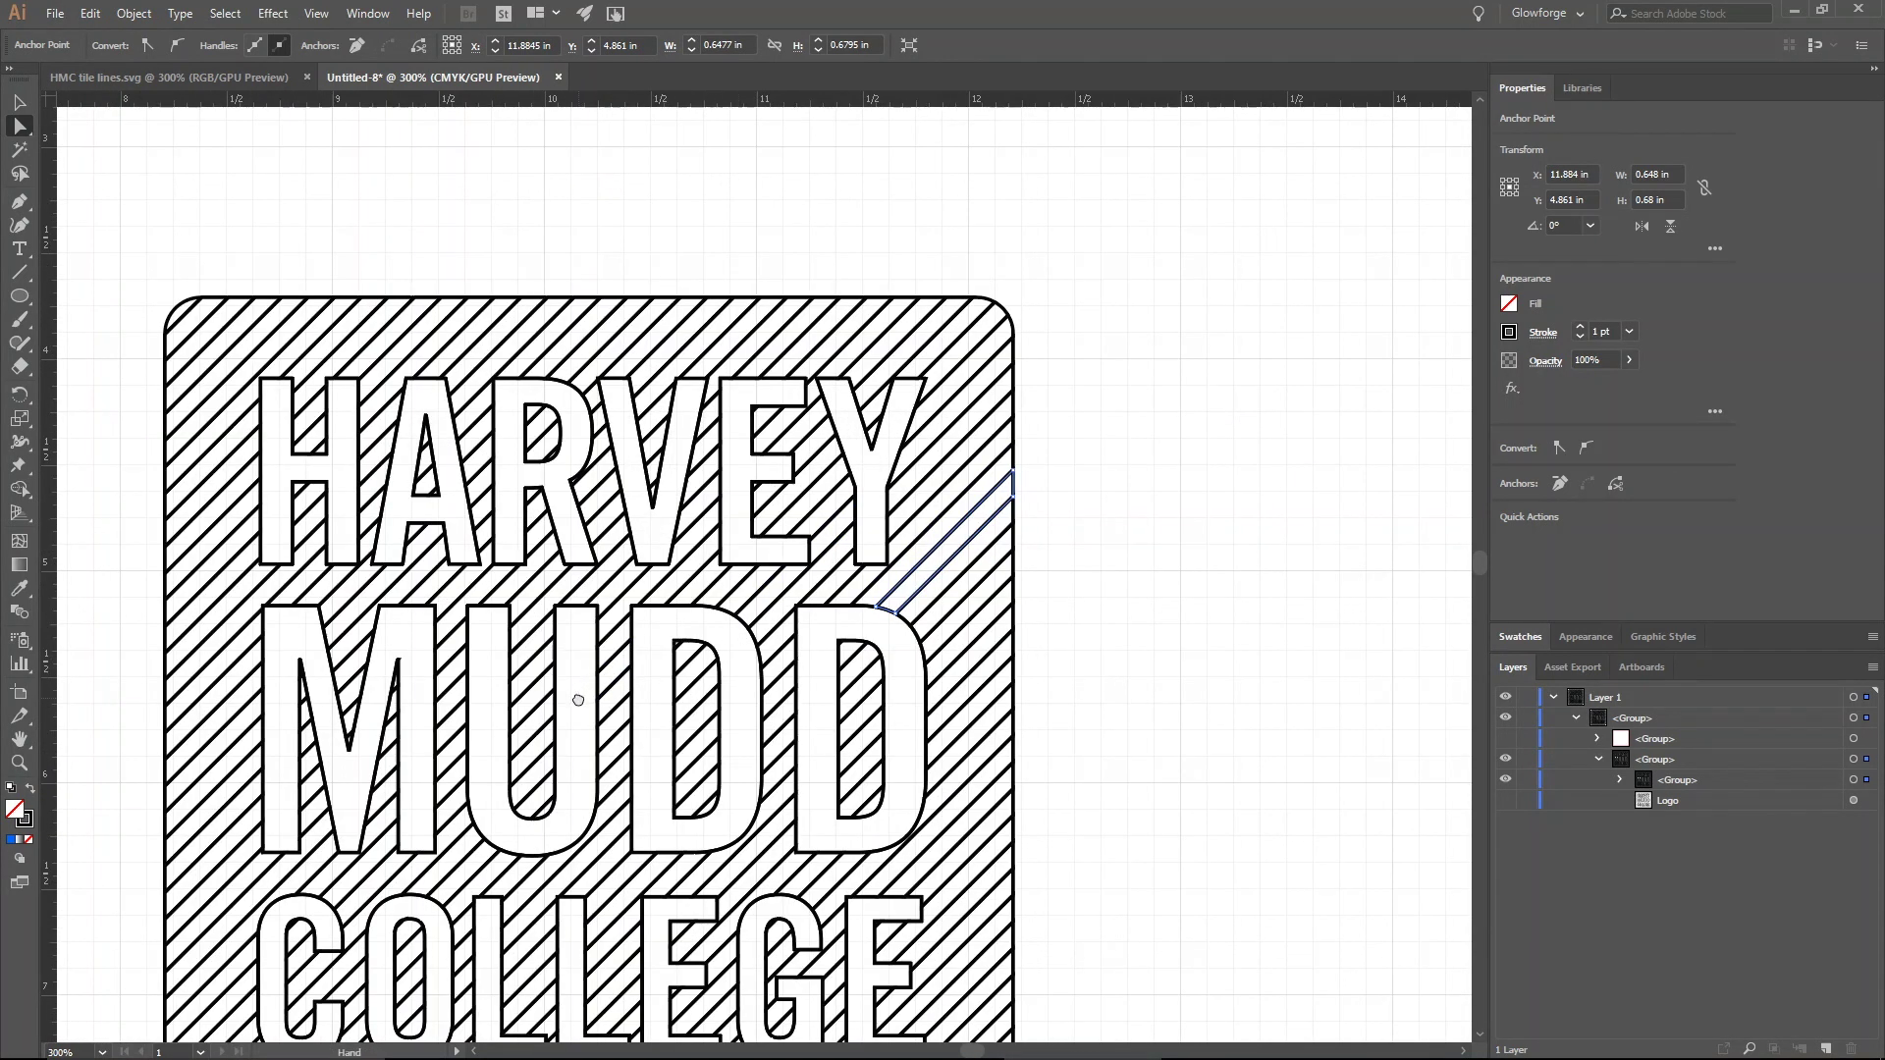
pyautogui.moveTo(579, 696); pyautogui.dragTo(585, 692)
pyautogui.moveTo(775, 591)
pyautogui.mouseDown()
pyautogui.moveTo(843, 539)
pyautogui.moveTo(776, 569)
pyautogui.mouseUp()
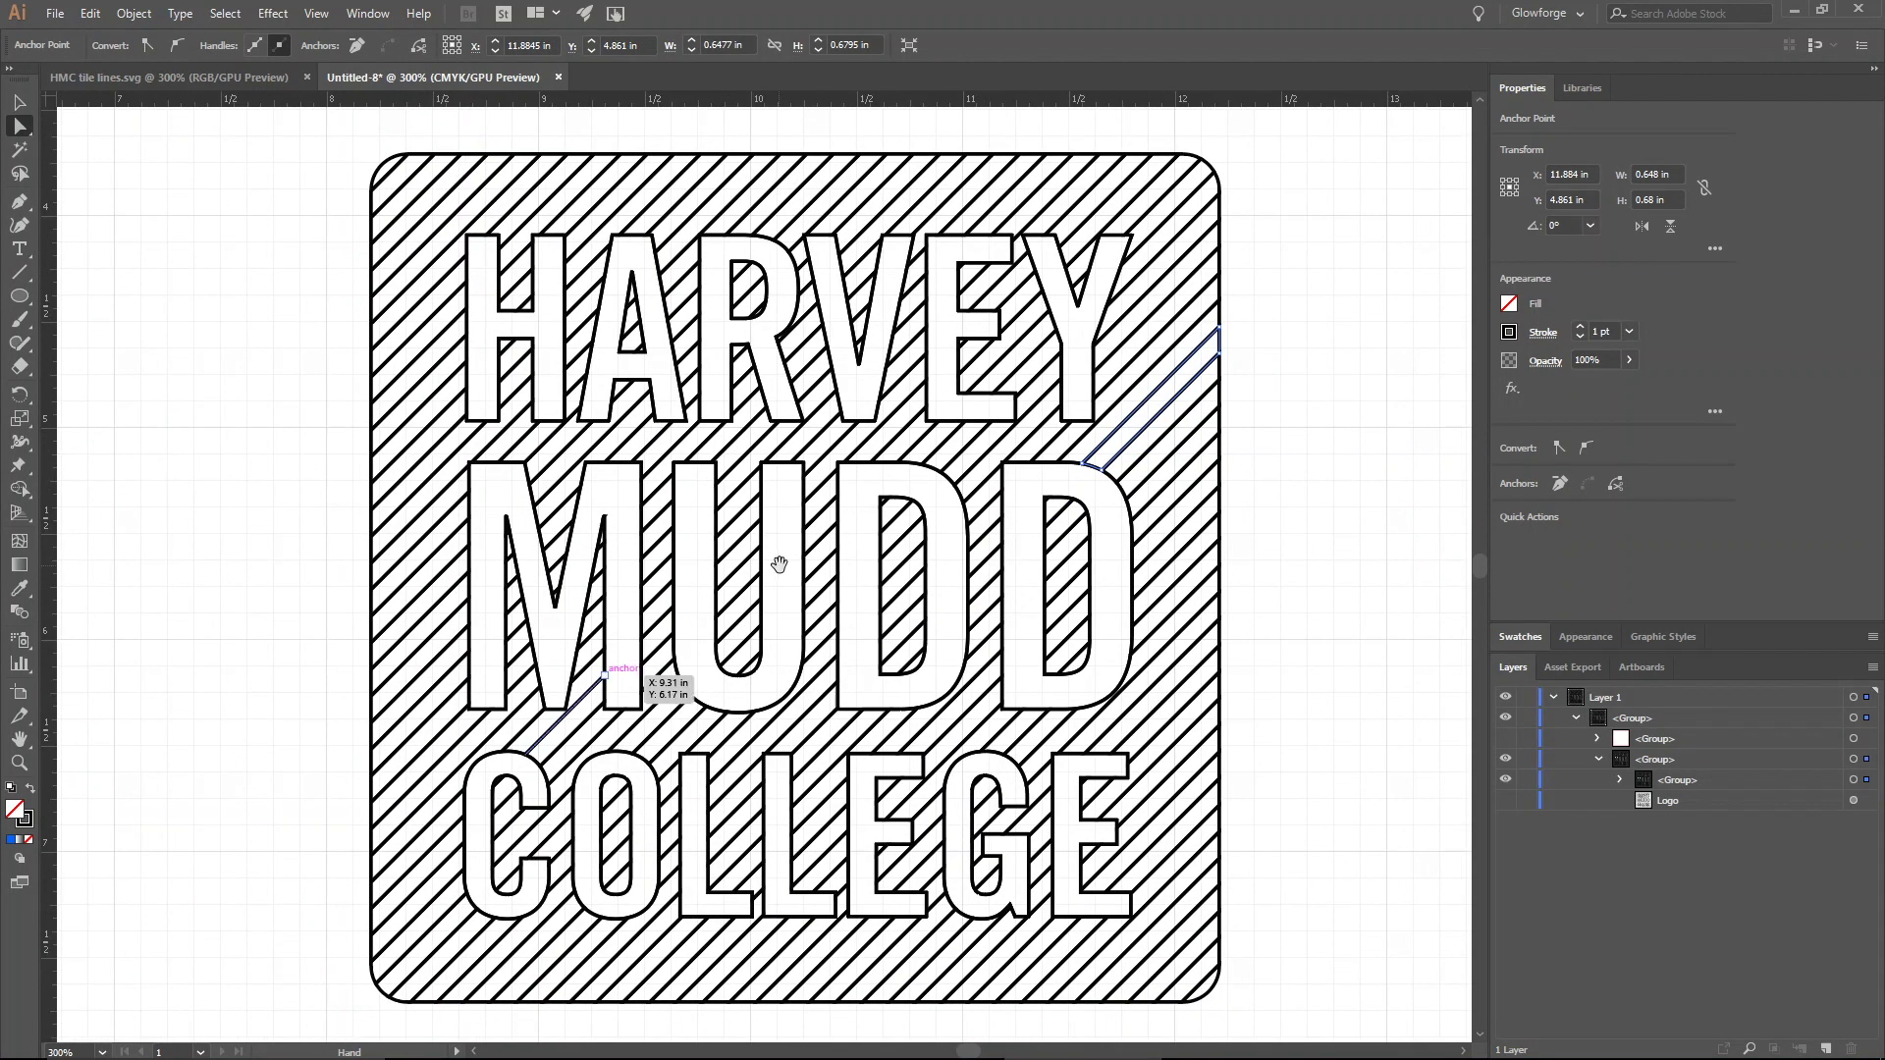
# - Select every path with the same appearance as the stroked hatch strip near the last D, and delete them all
pyautogui.click(1237, 352)
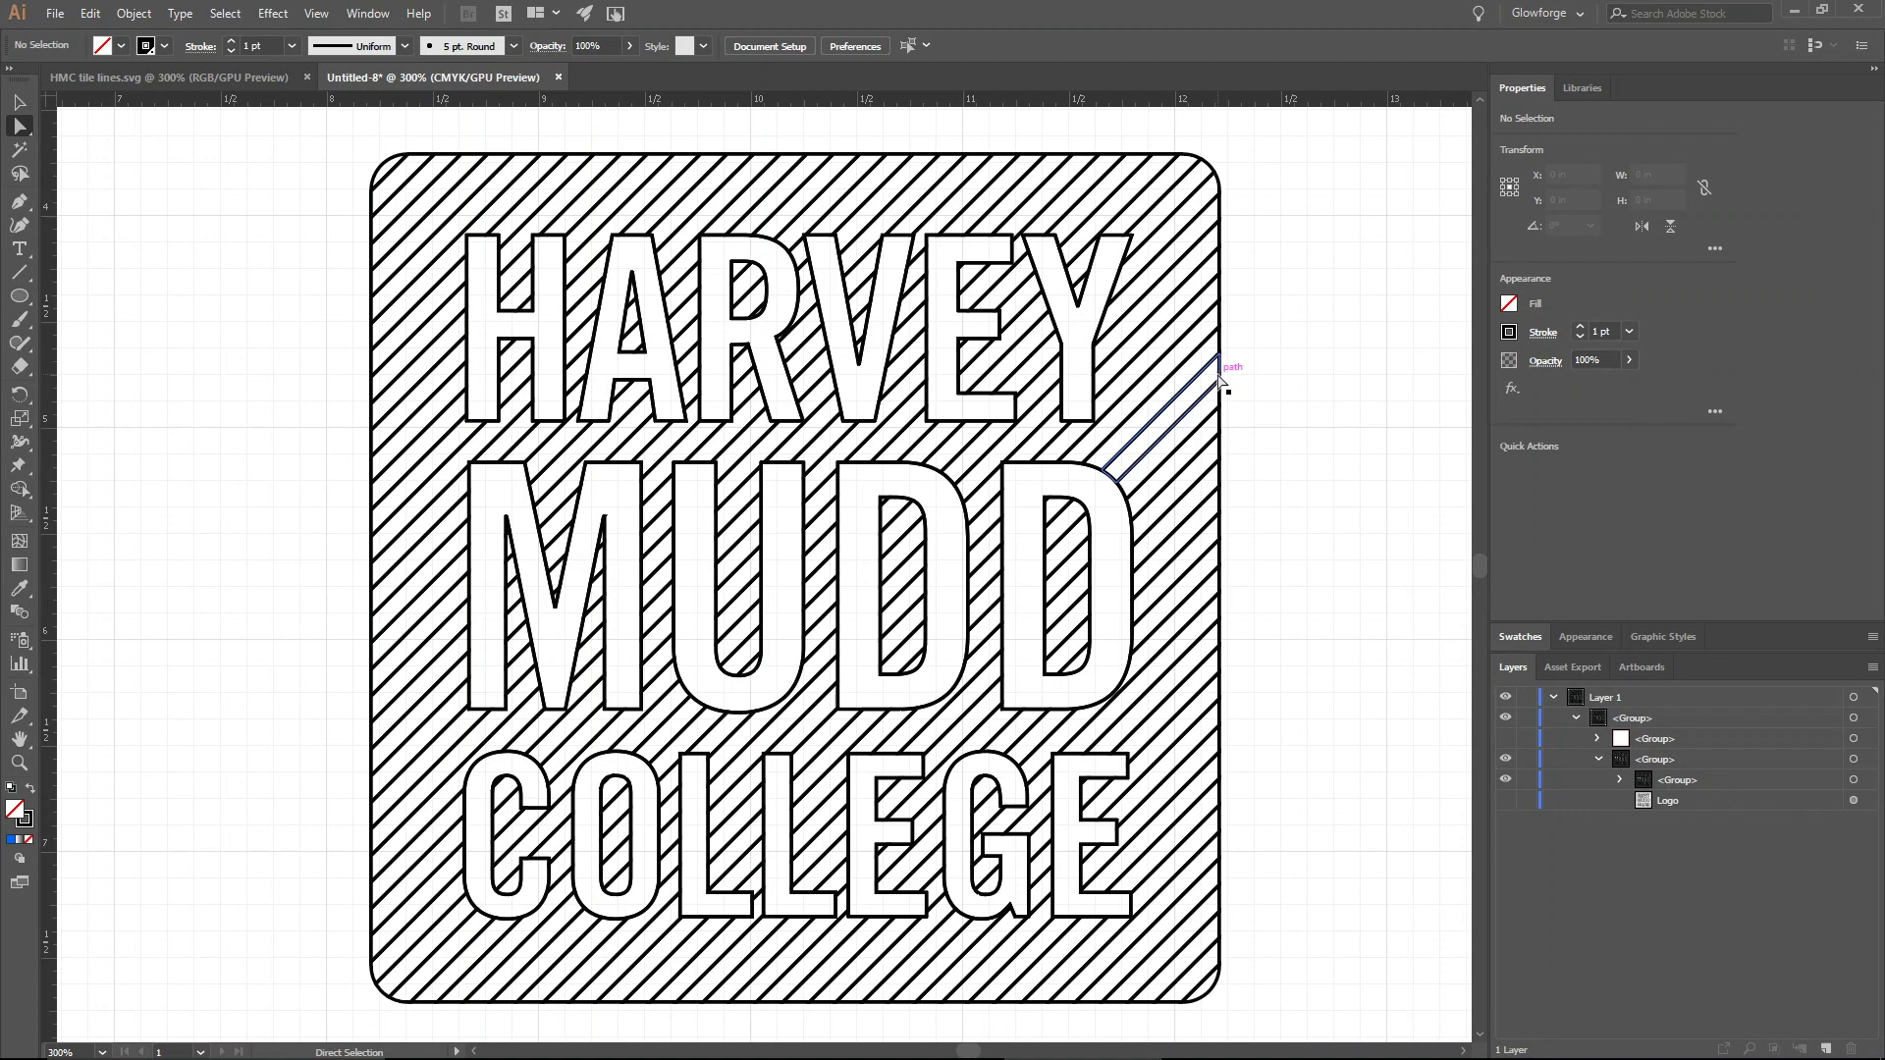
pyautogui.click(1220, 378)
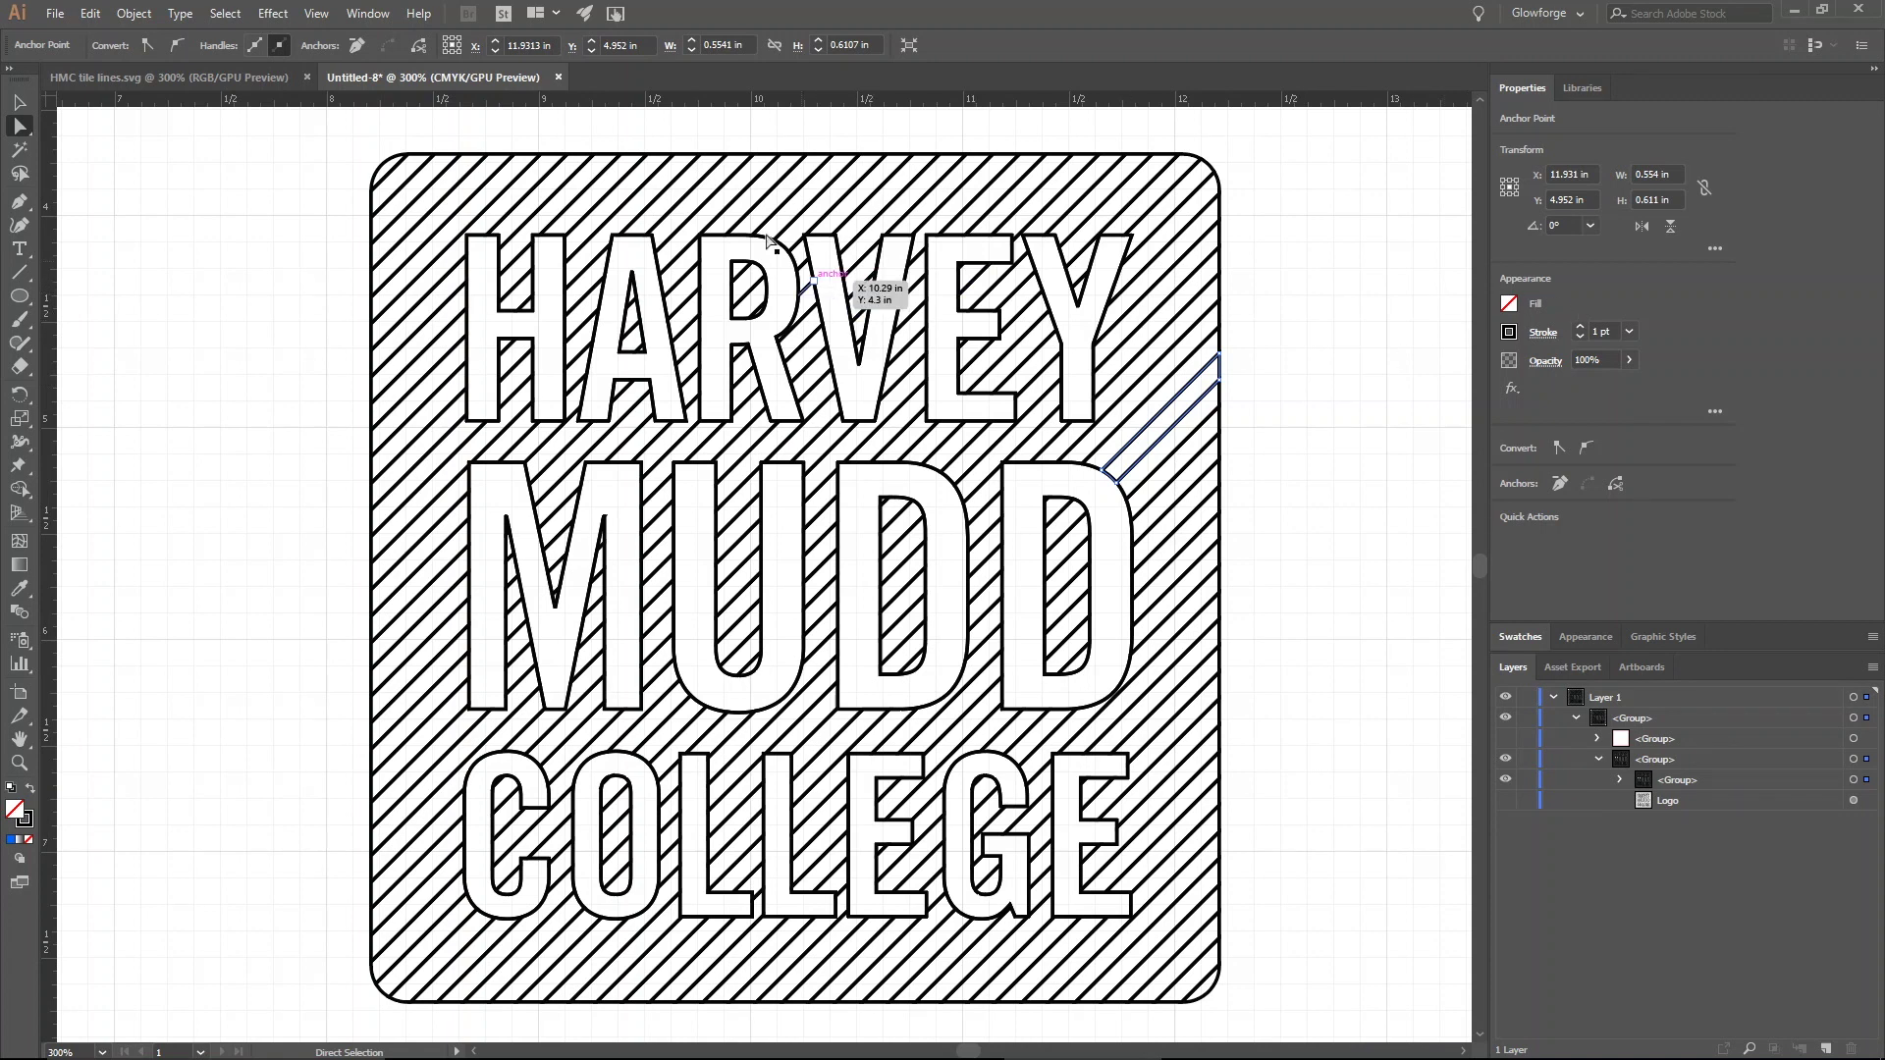
pyautogui.click(225, 13)
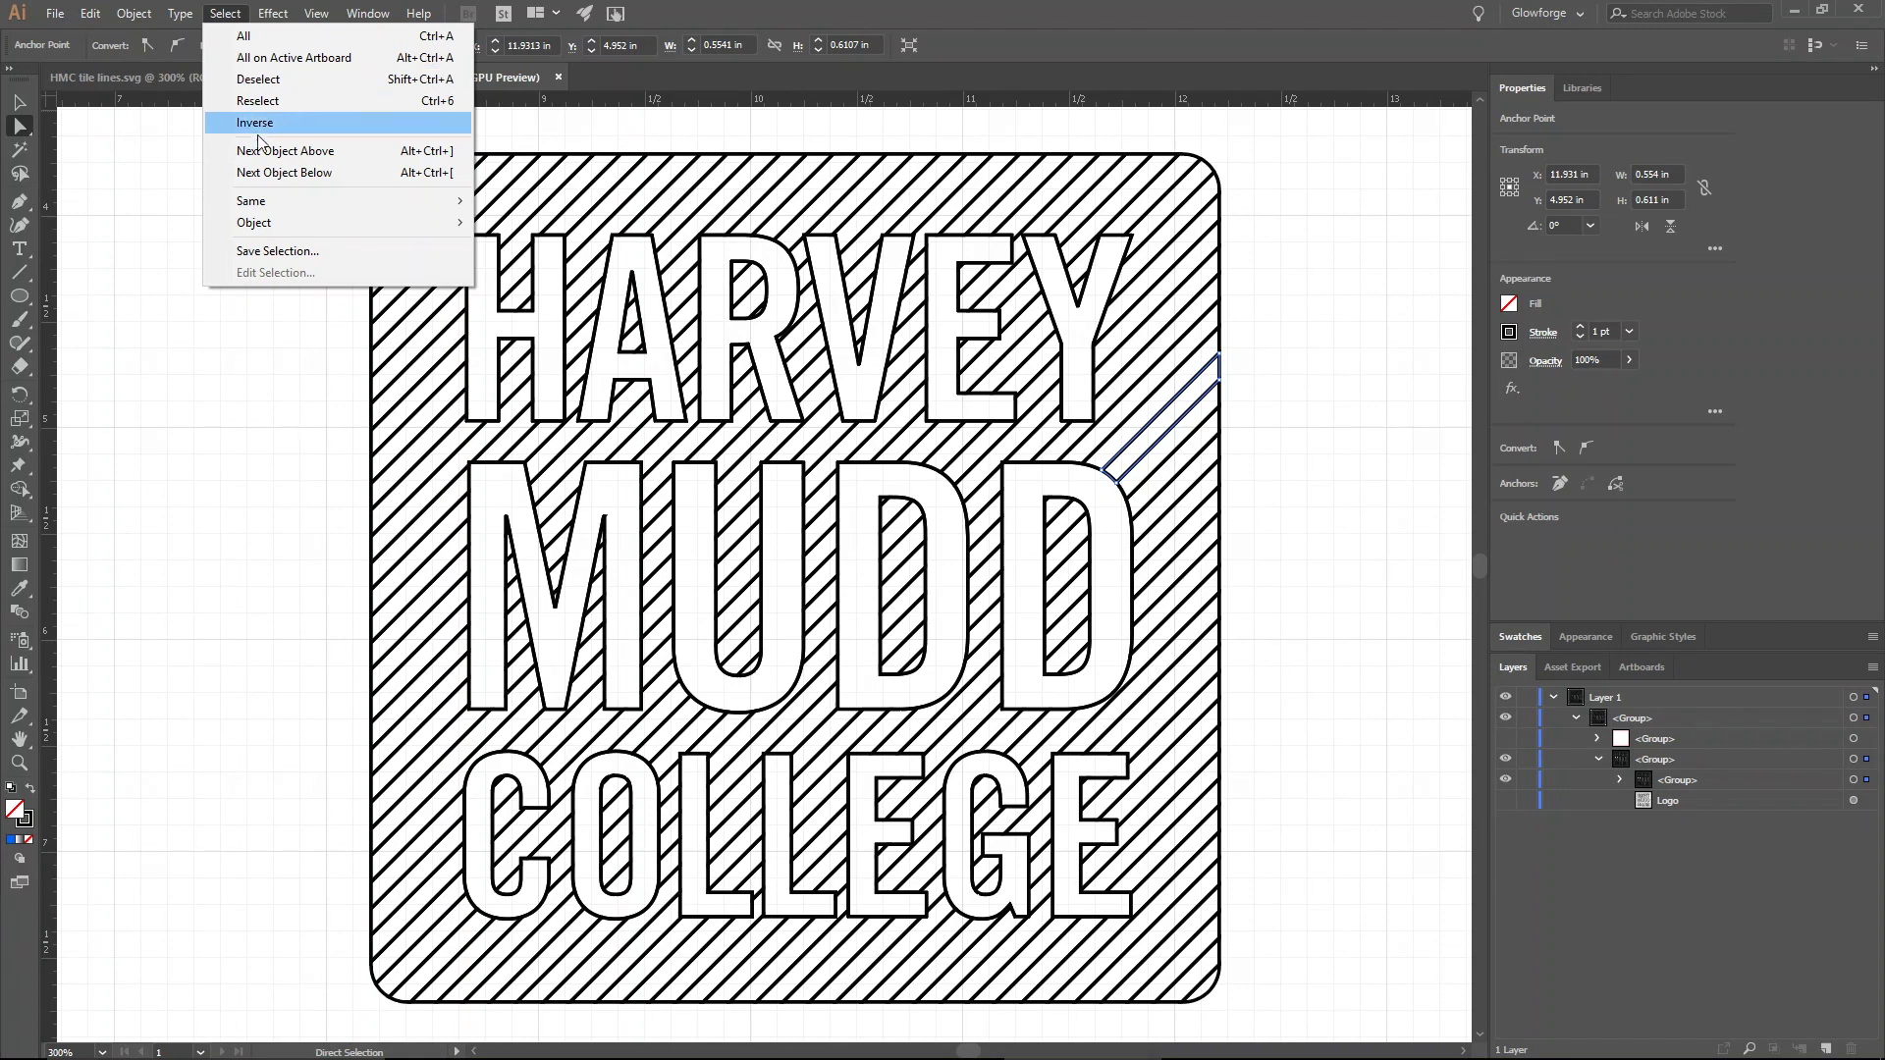
pyautogui.moveTo(257, 201)
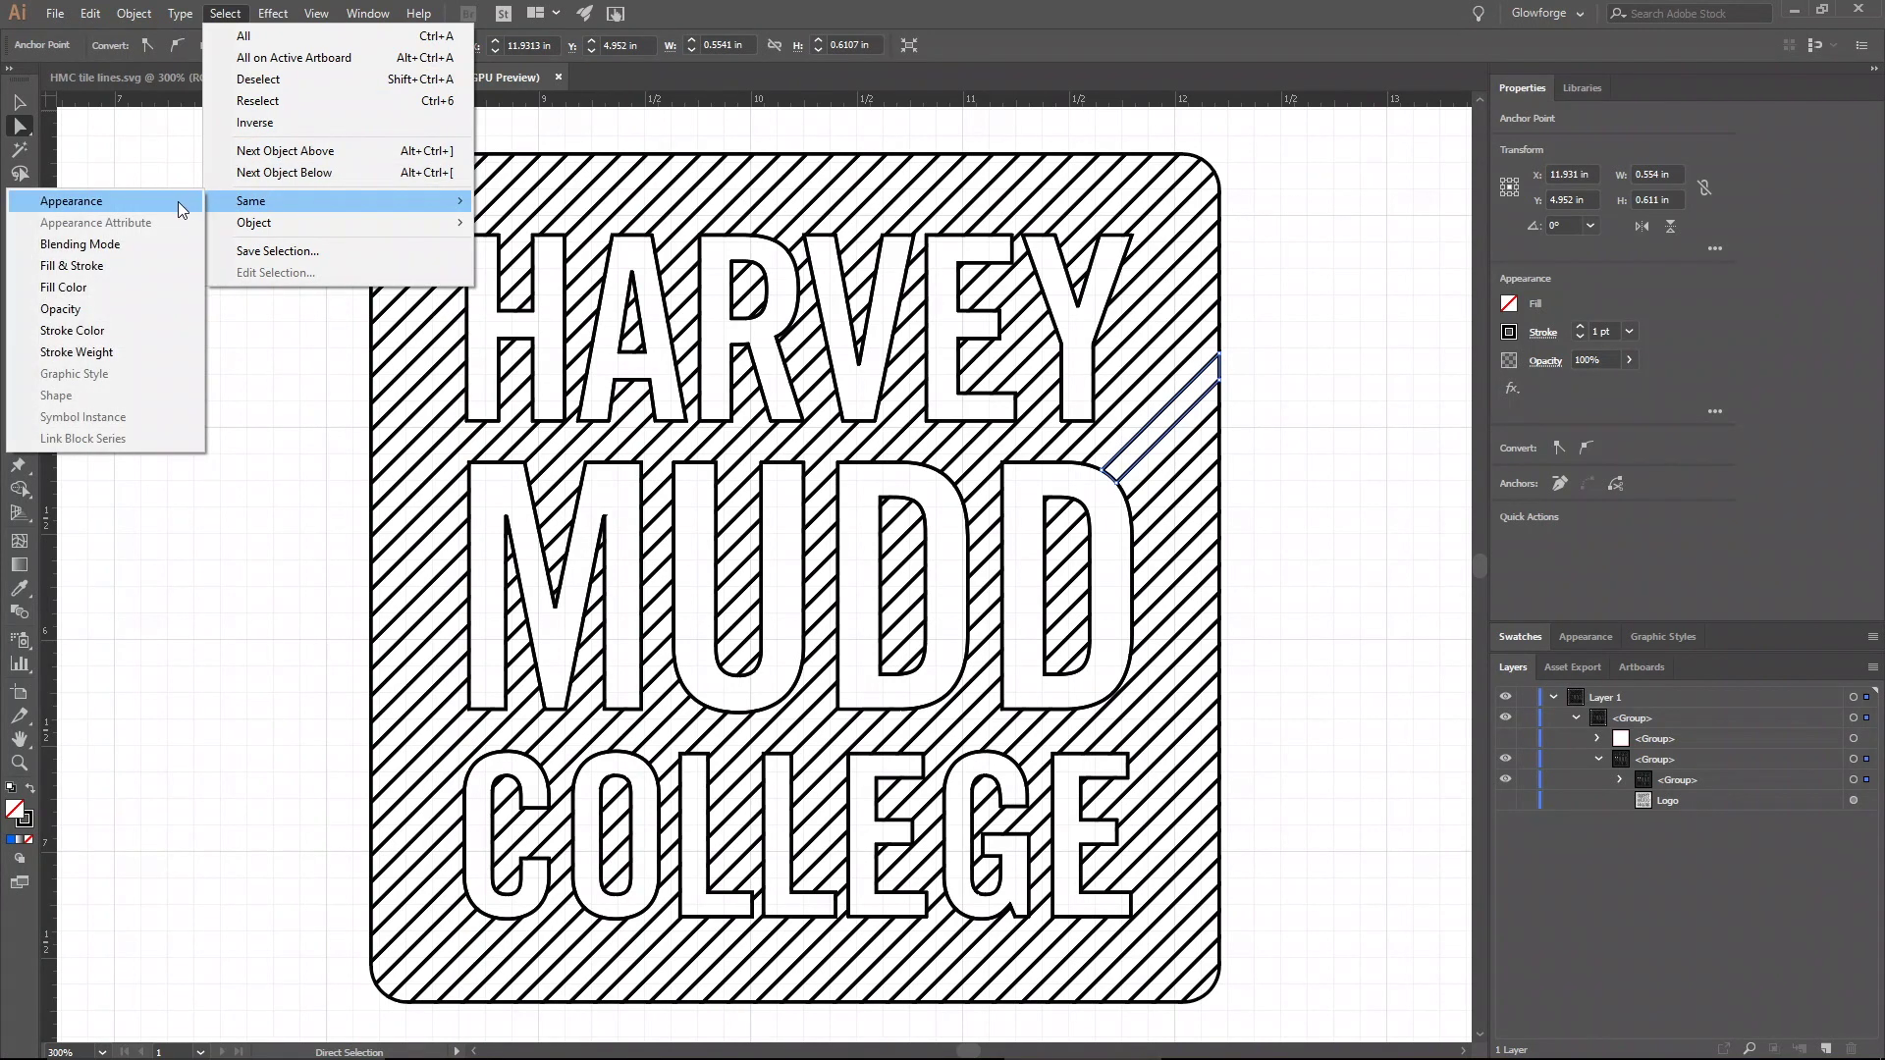
pyautogui.click(177, 203)
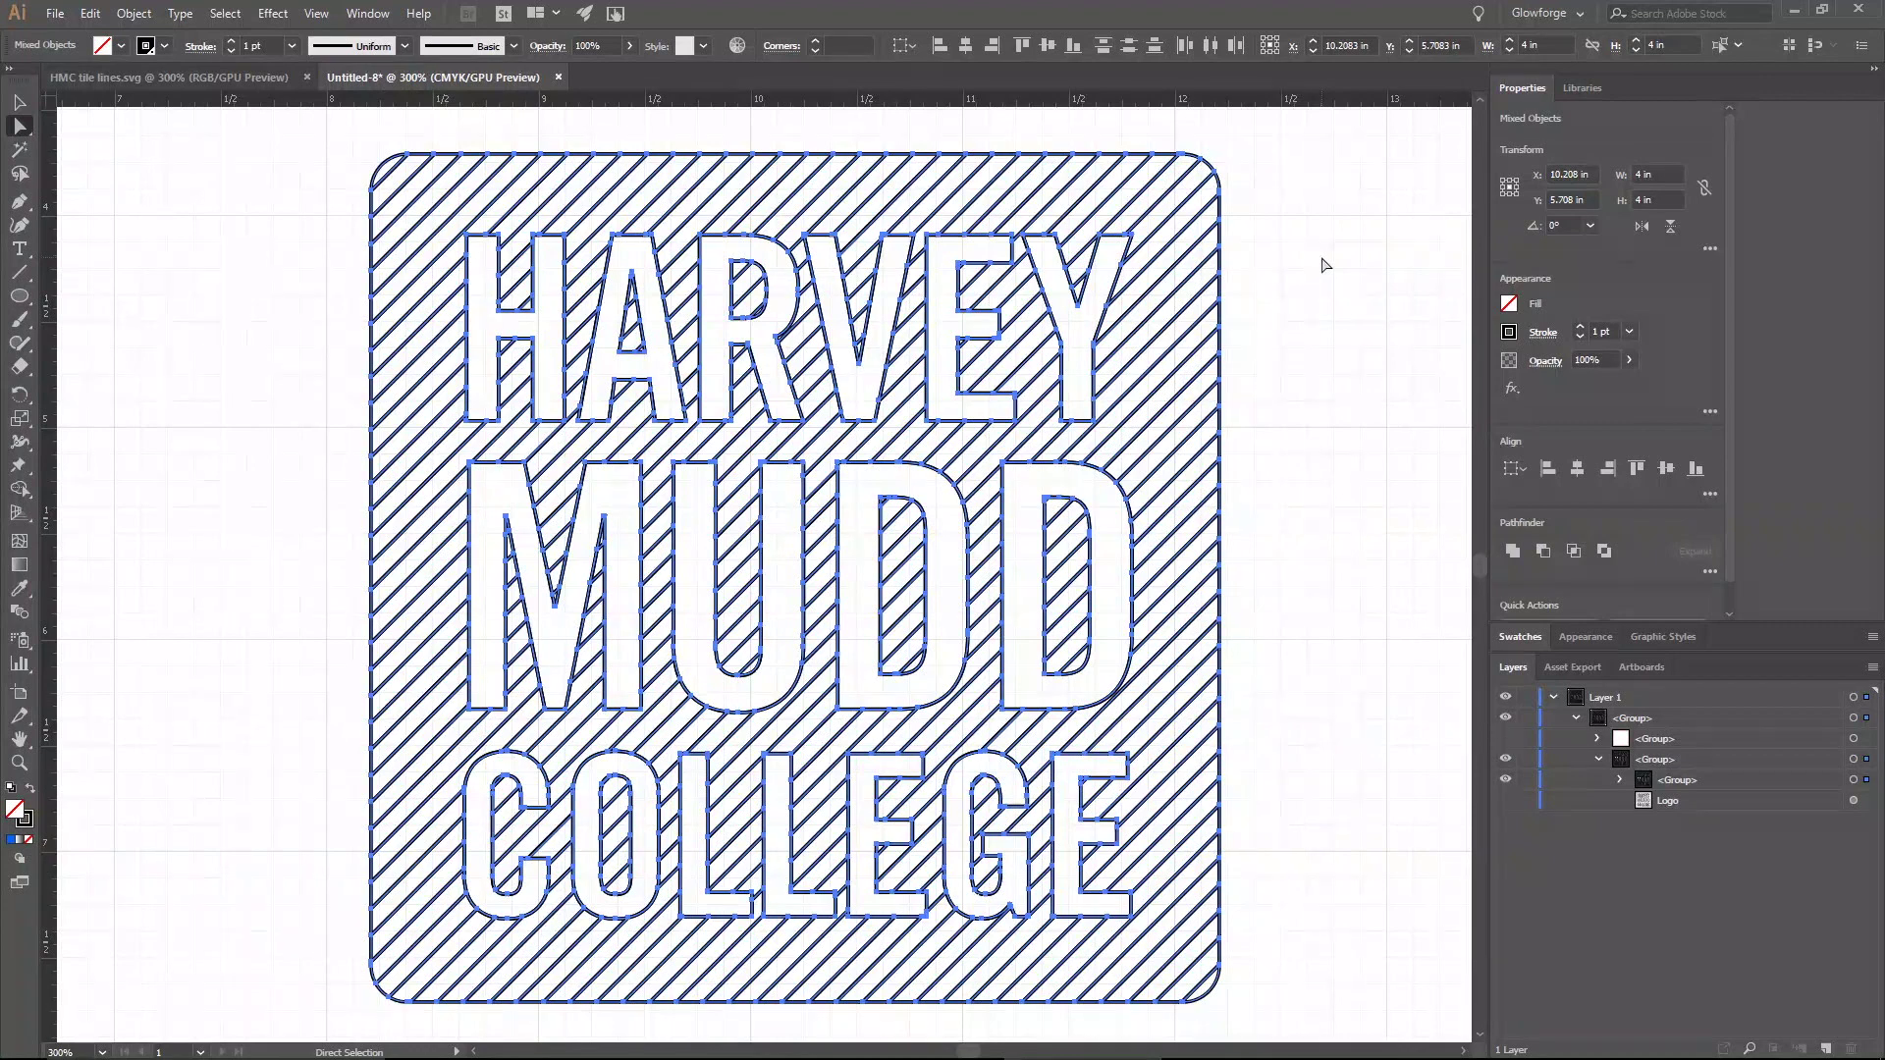
pyautogui.press('Delete')
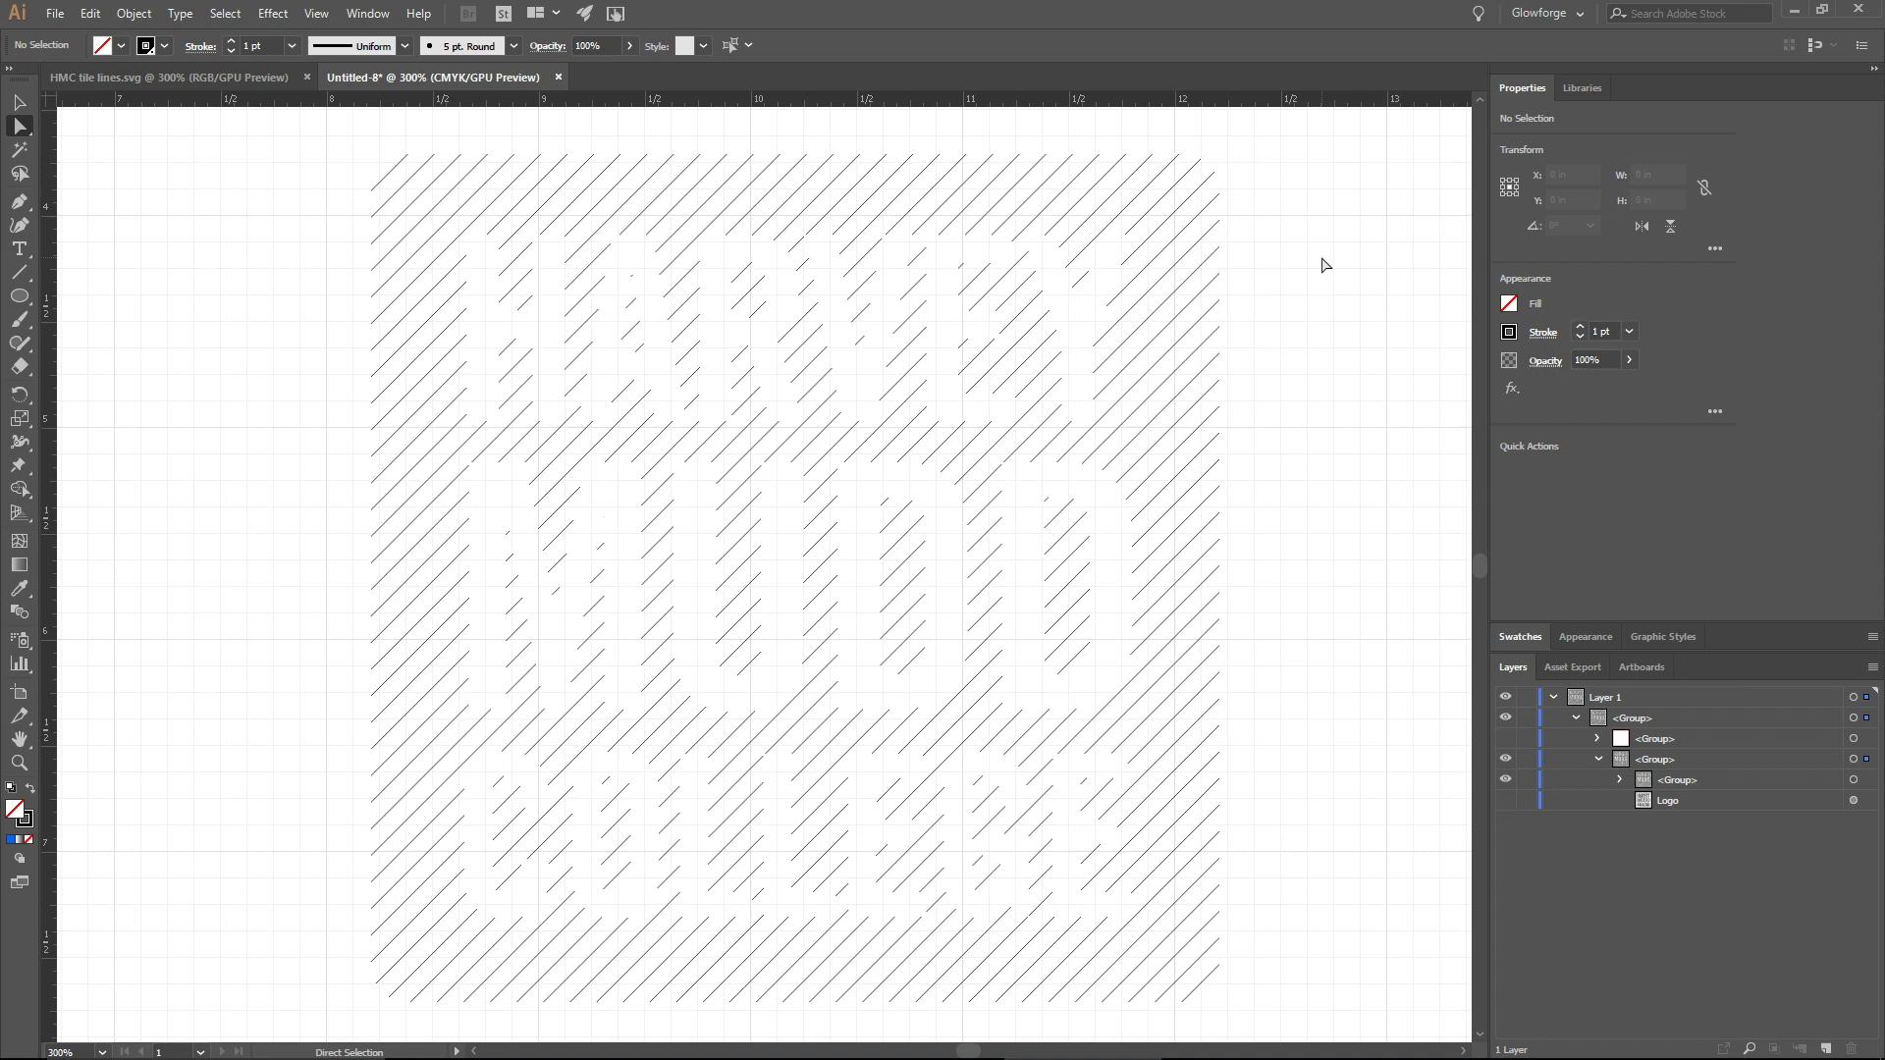
# - Set the stroke weight of the remaining hatch line group to 1 pt and deselect it
pyautogui.click(1868, 781)
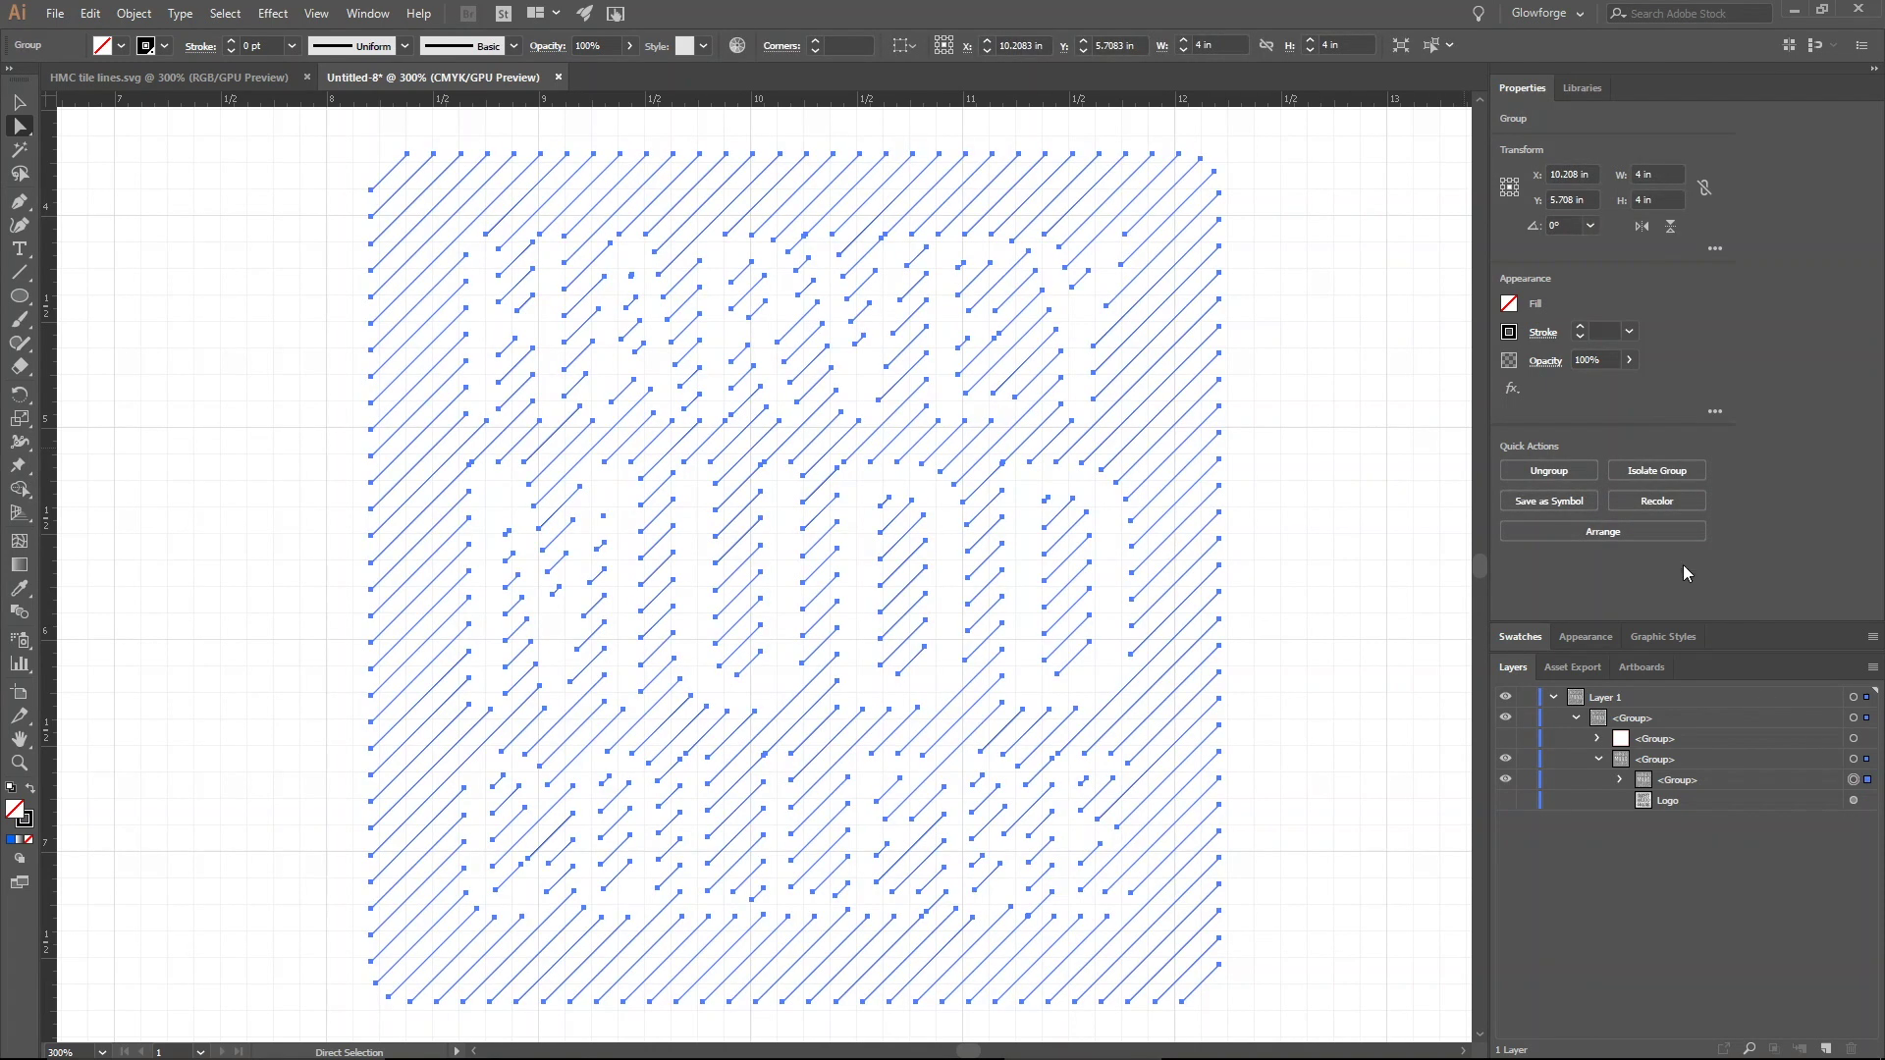
pyautogui.click(1629, 331)
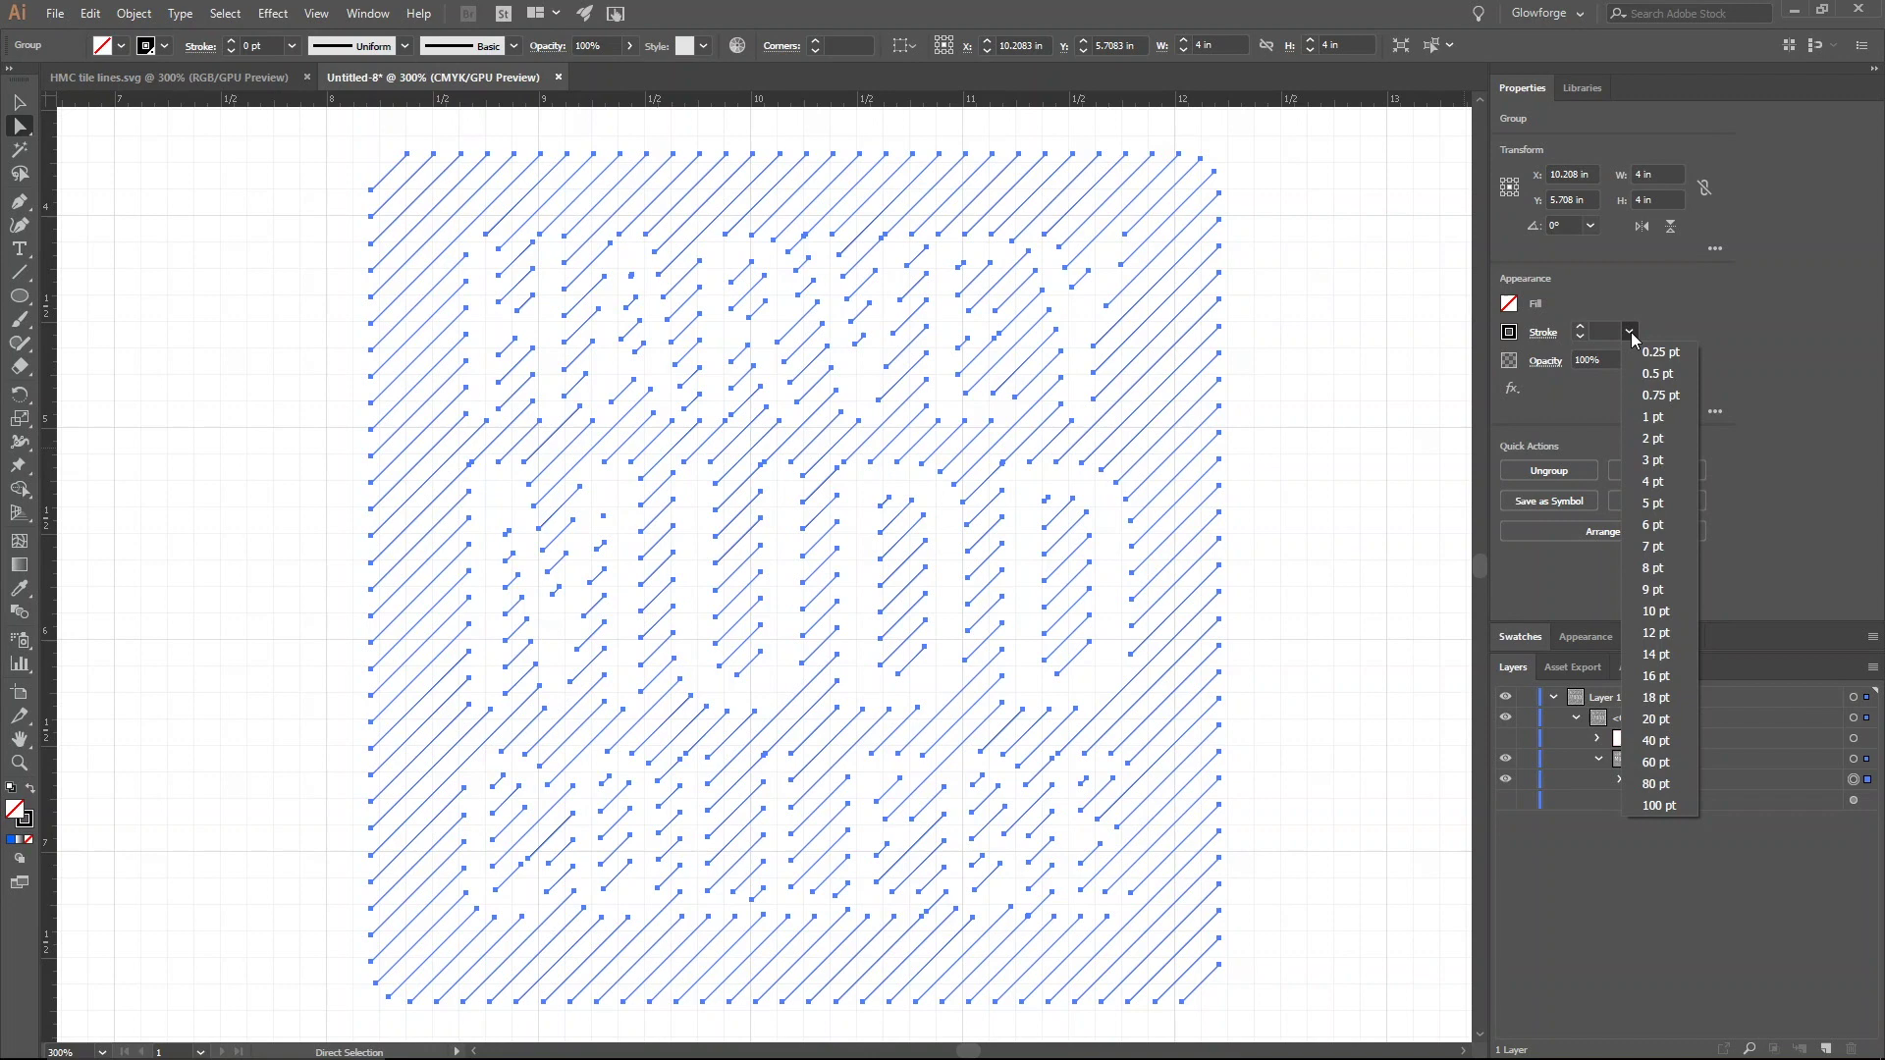
pyautogui.click(1671, 417)
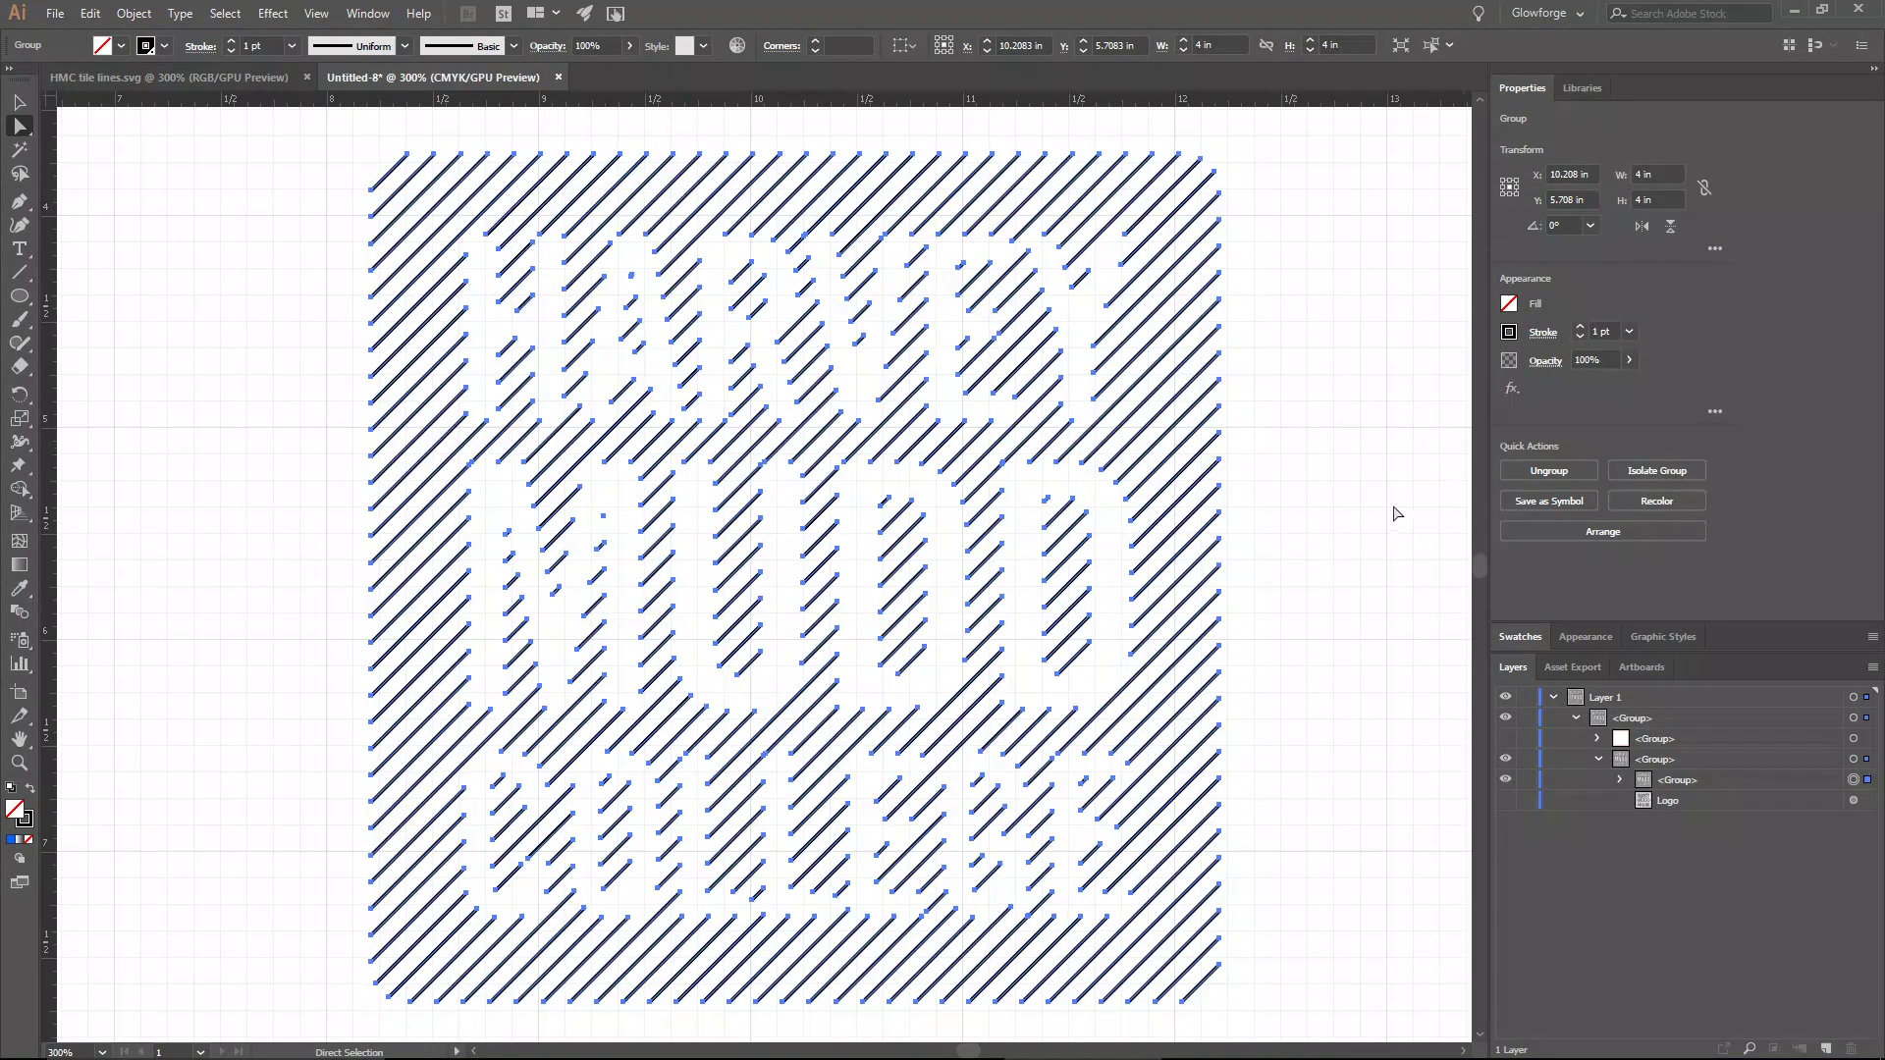
pyautogui.click(1351, 531)
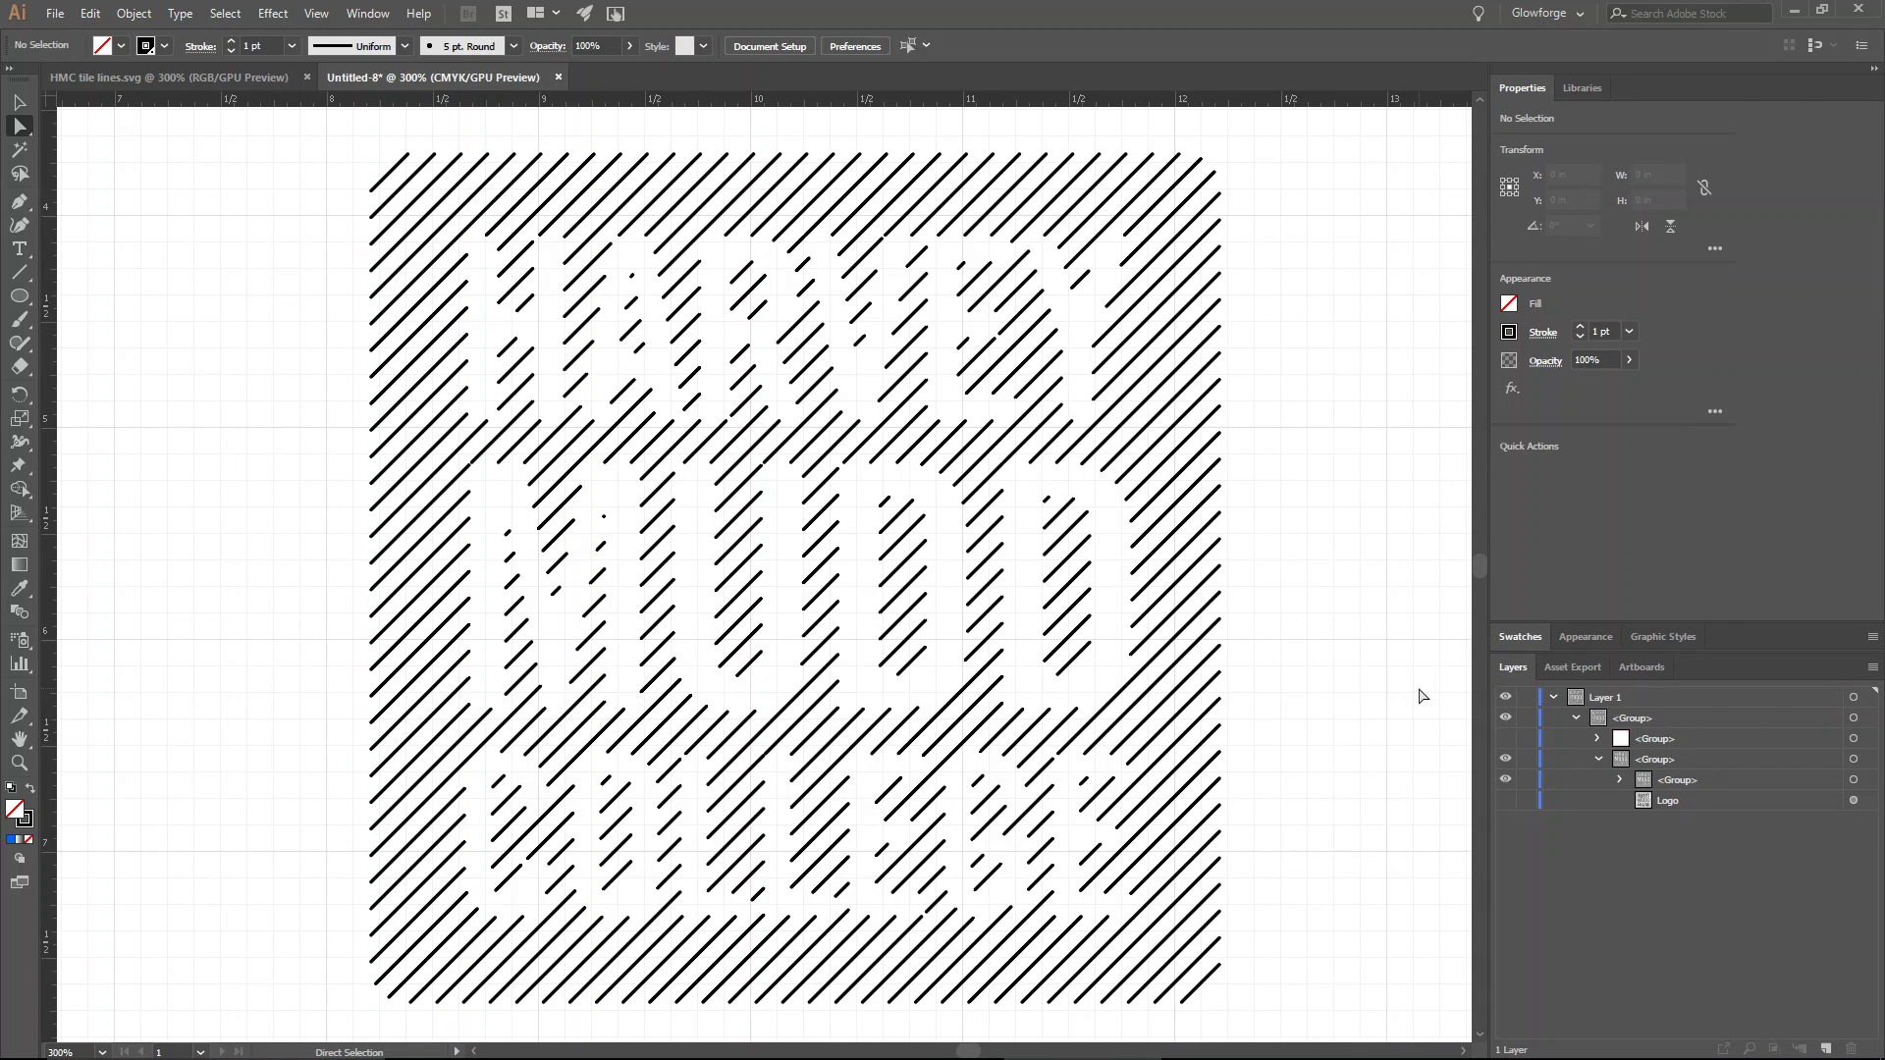
# - Make the hidden Logo path and the hidden red border group visible
pyautogui.click(1506, 801)
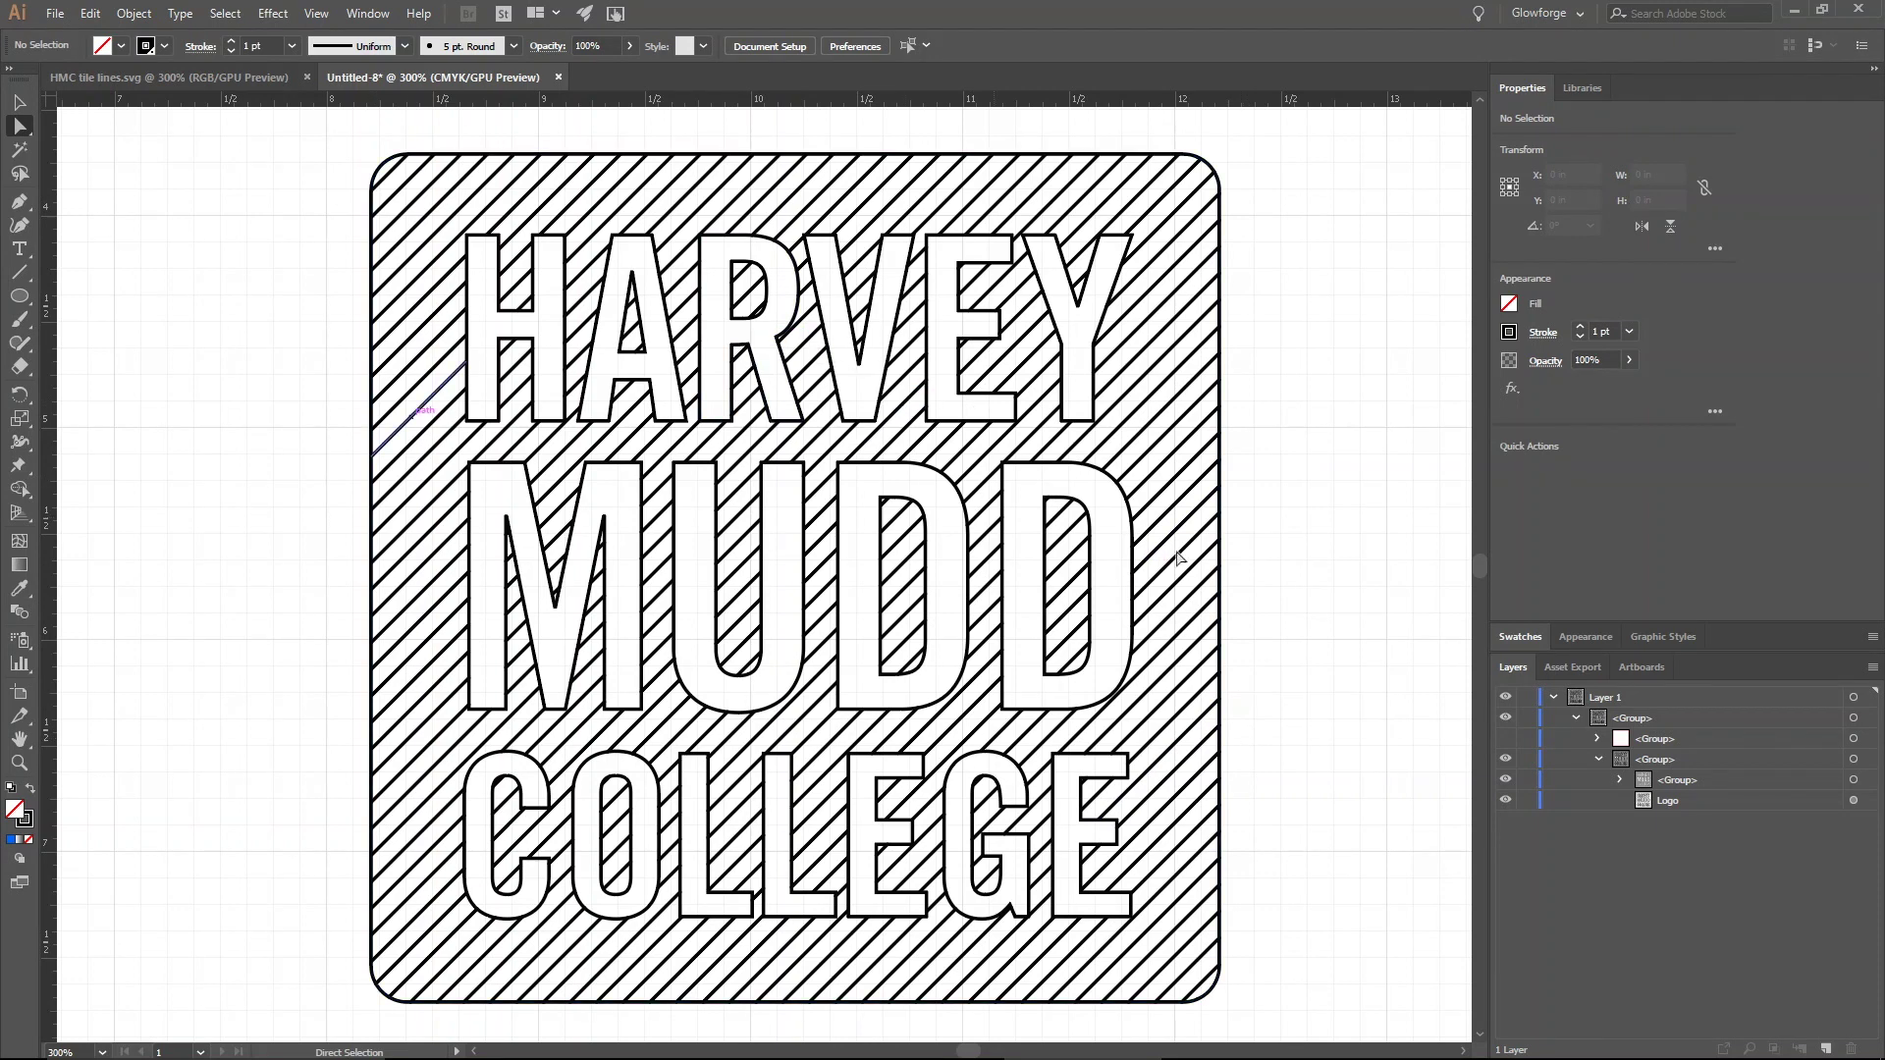
pyautogui.click(1505, 740)
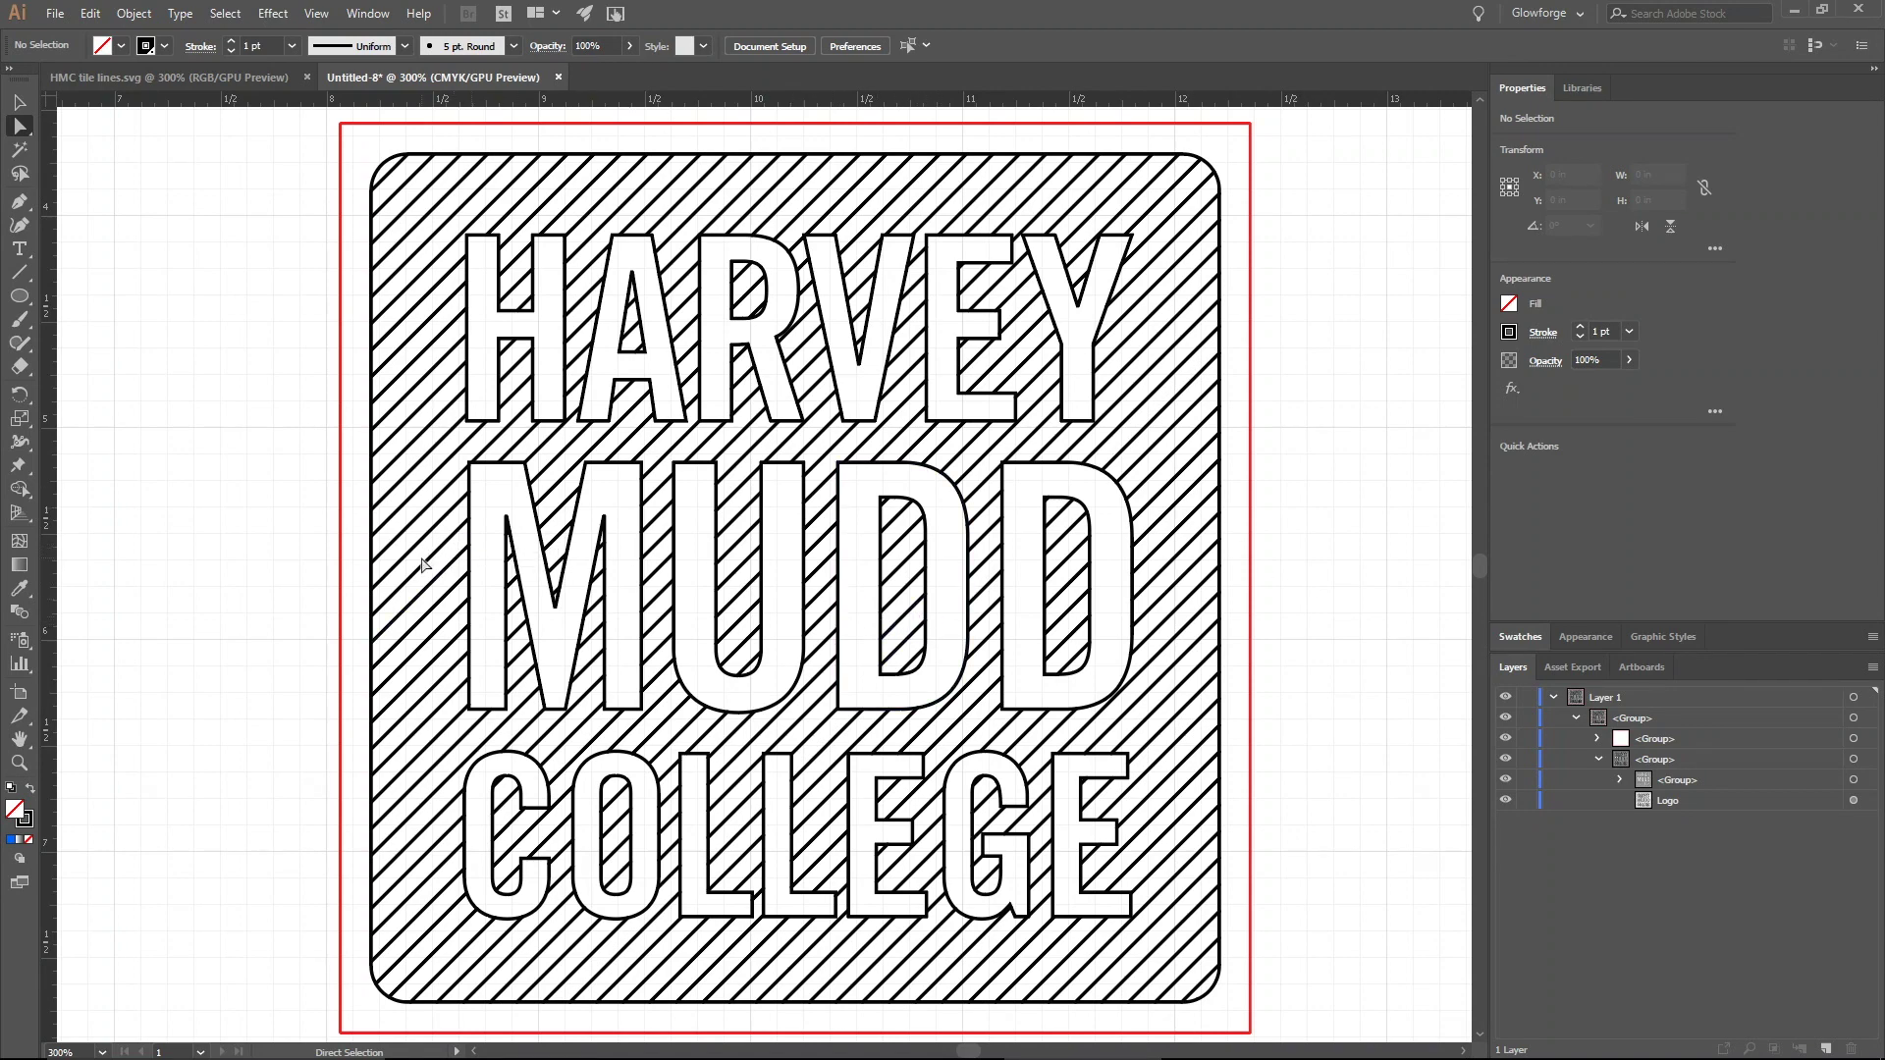
# - Check the individual hatch lines beside the M and the Logo outline as separate paths, leaving nothing selected
pyautogui.scroll(-2, 398, 547)
pyautogui.scroll(6, 397, 546)
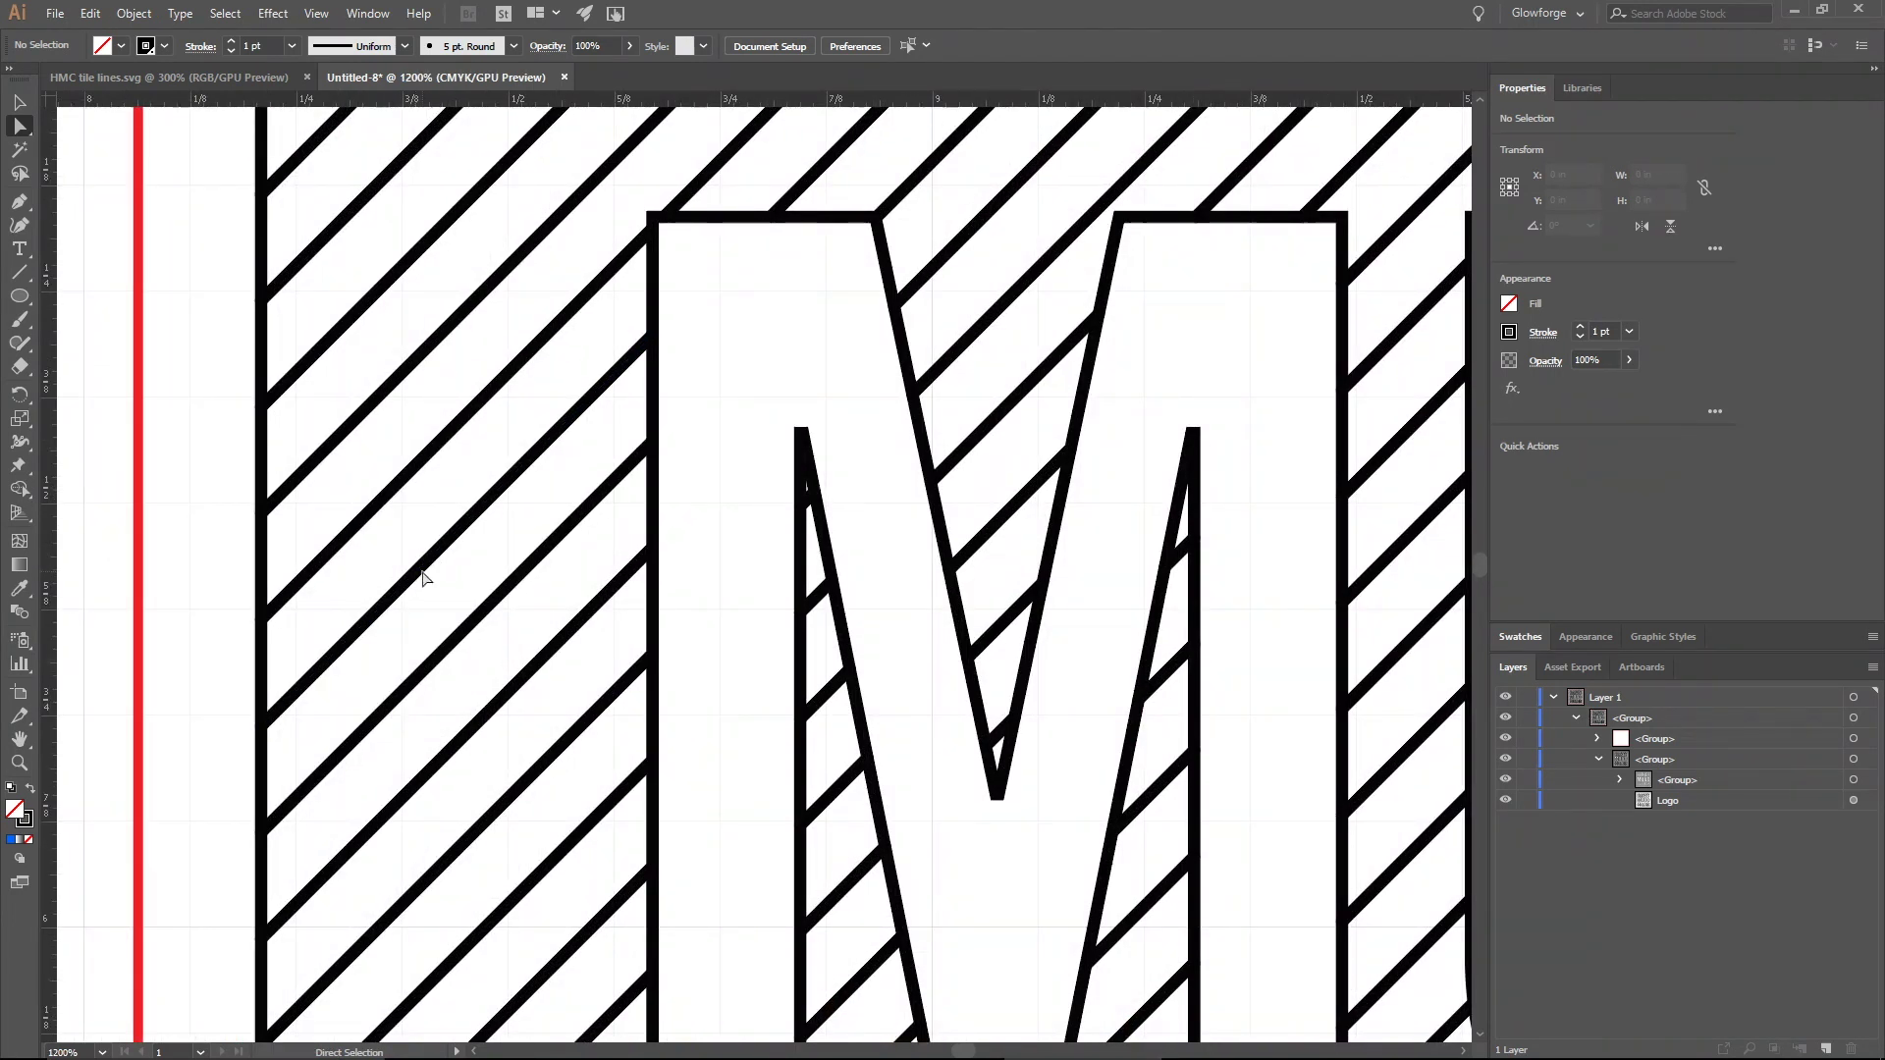
pyautogui.click(541, 453)
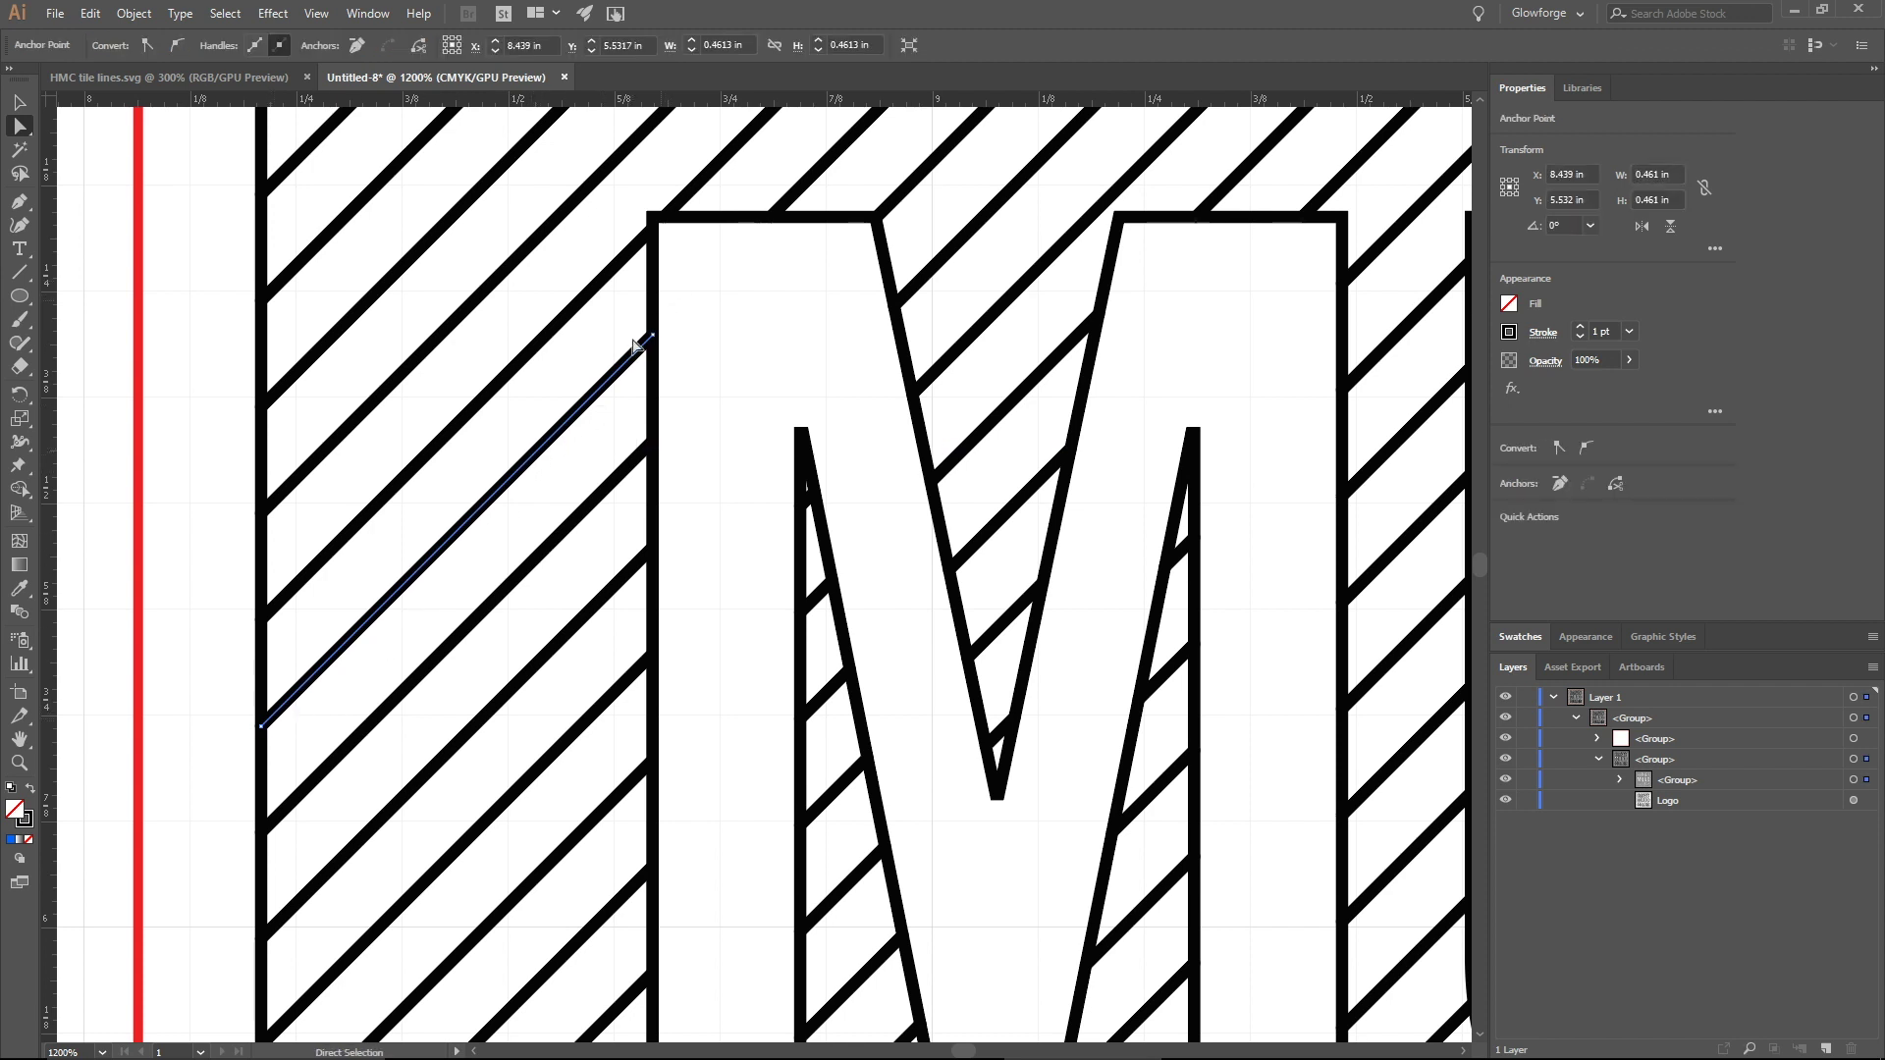
pyautogui.click(265, 556)
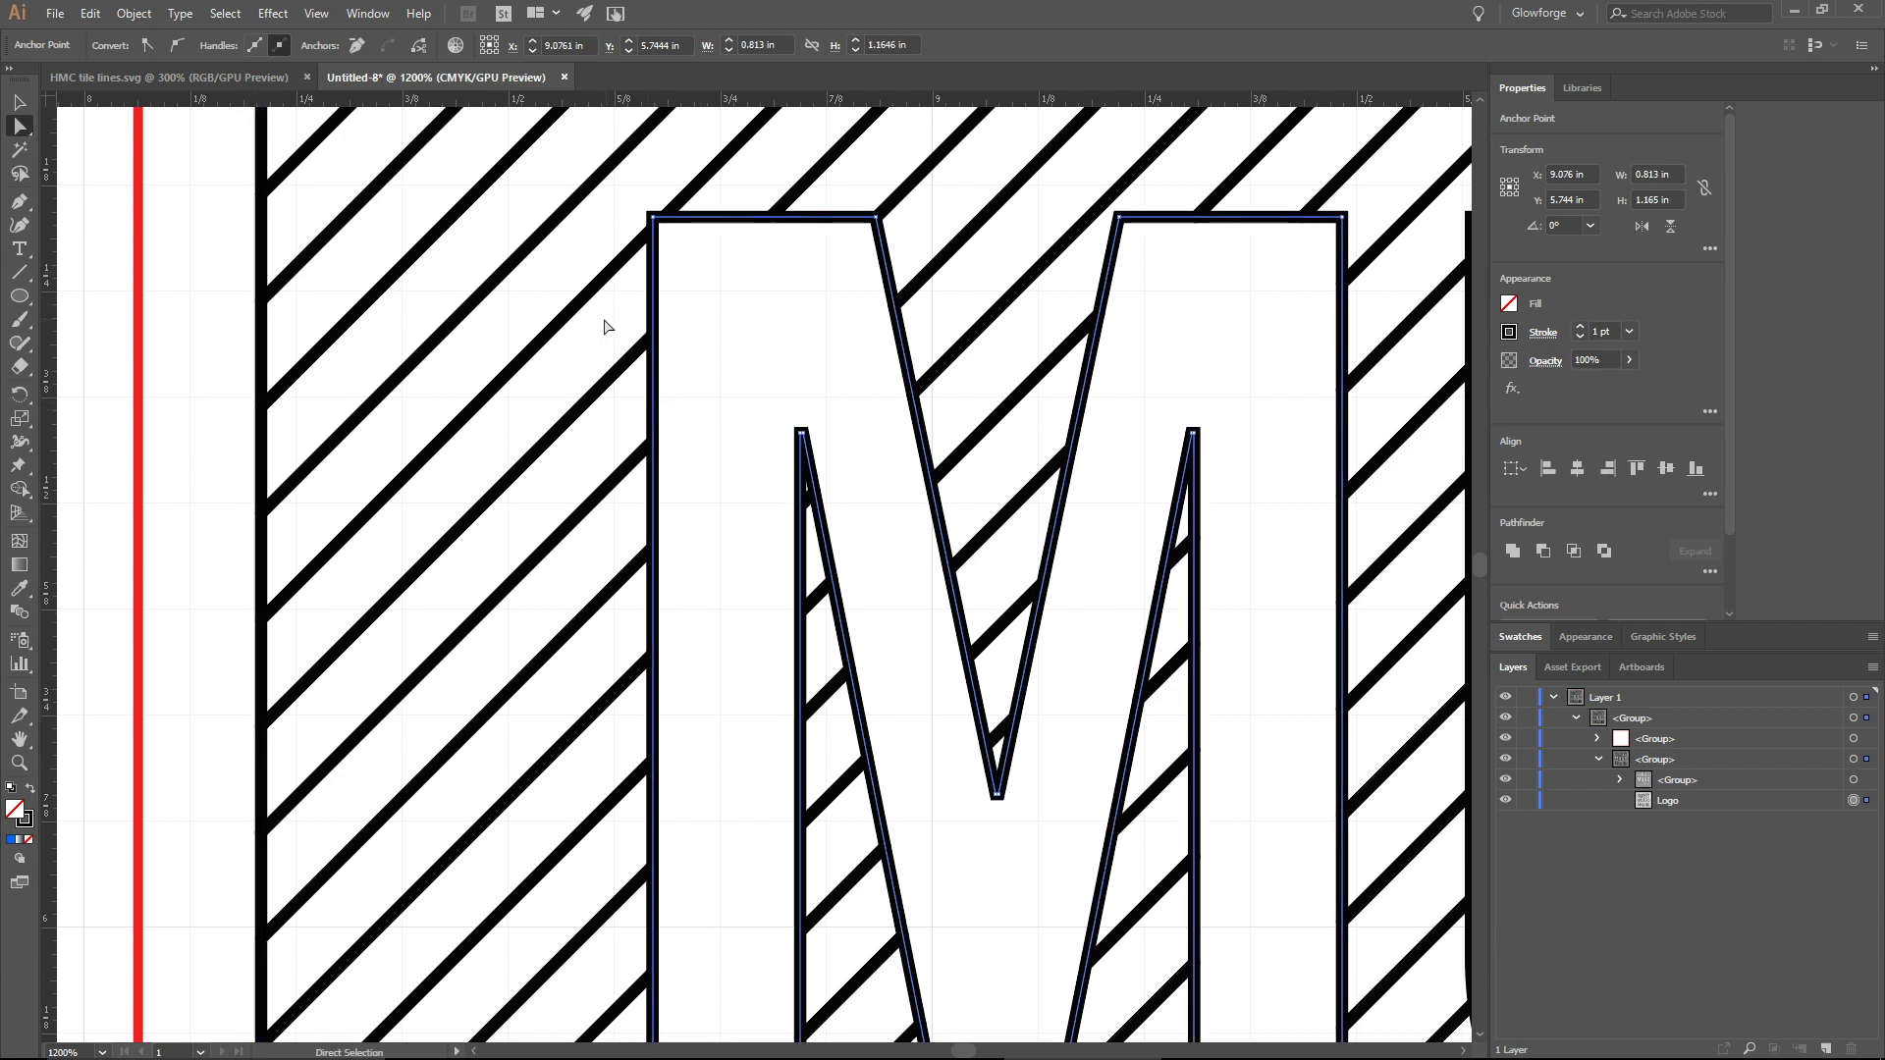
pyautogui.click(451, 326)
pyautogui.click(348, 319)
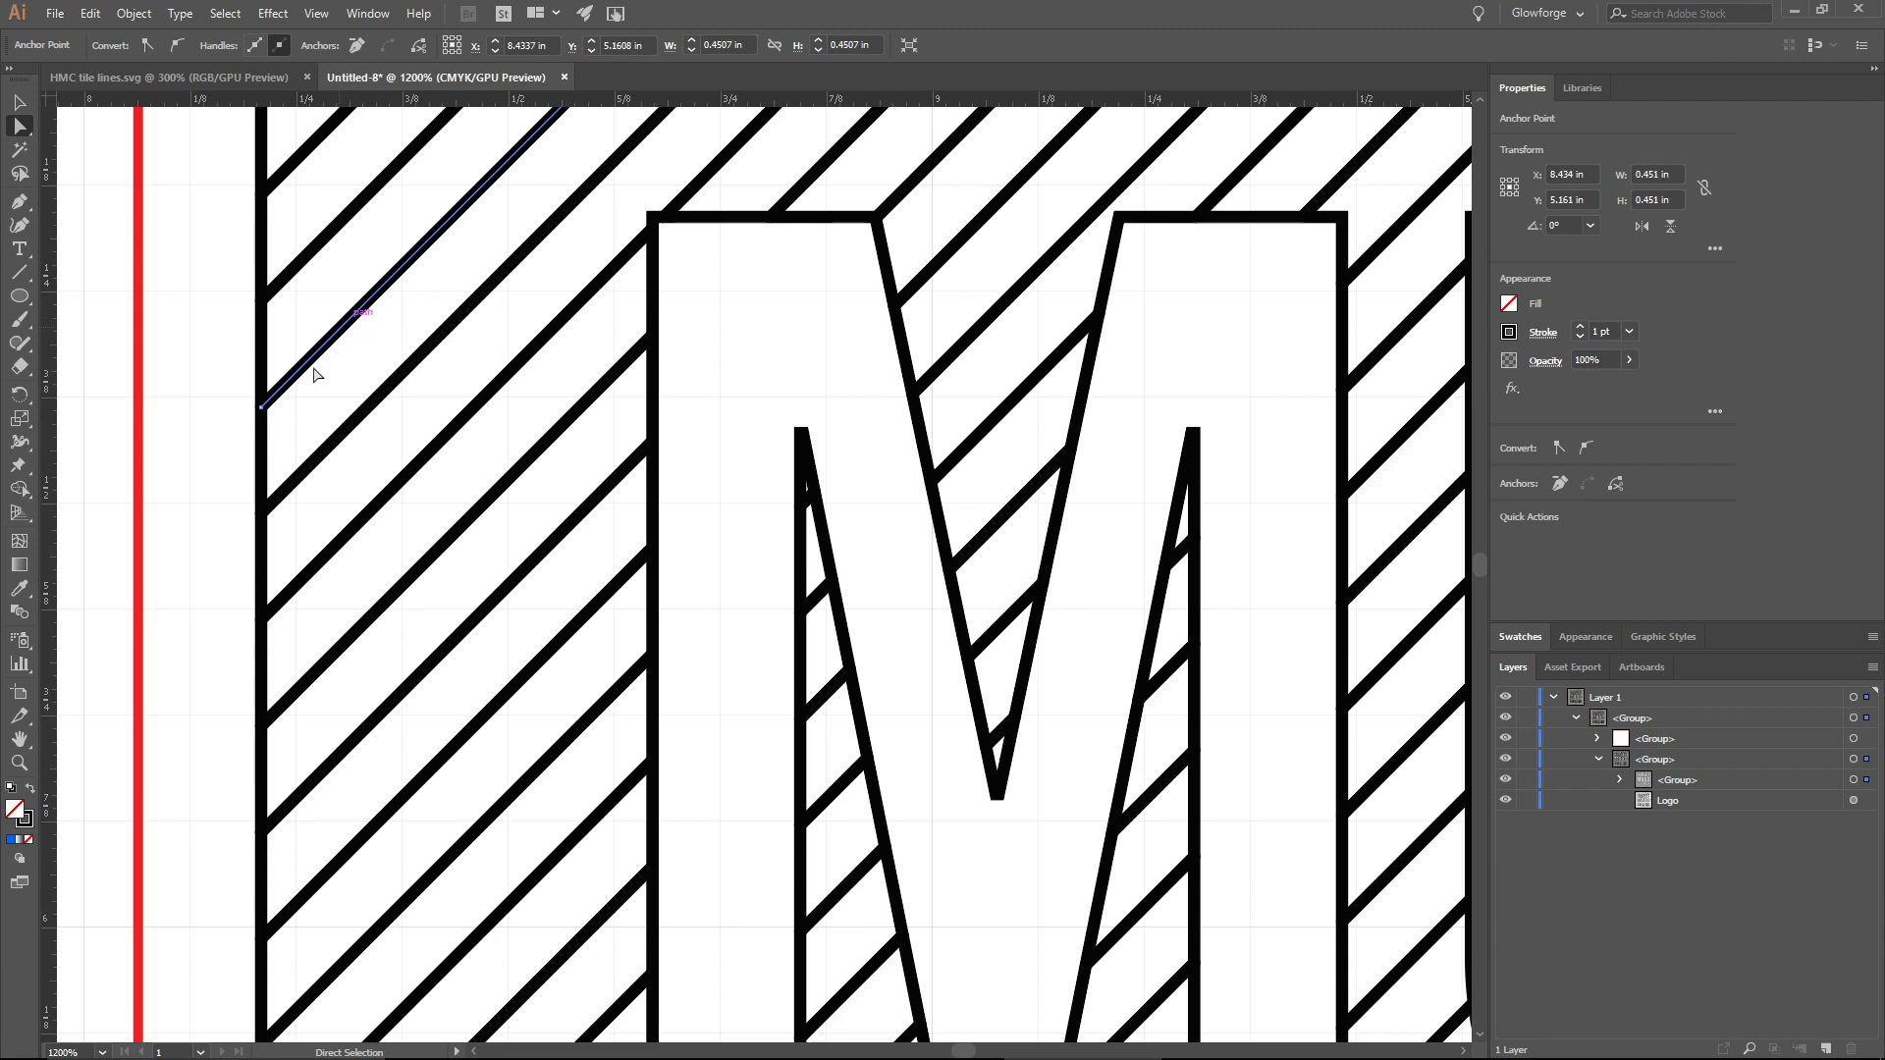
pyautogui.click(328, 446)
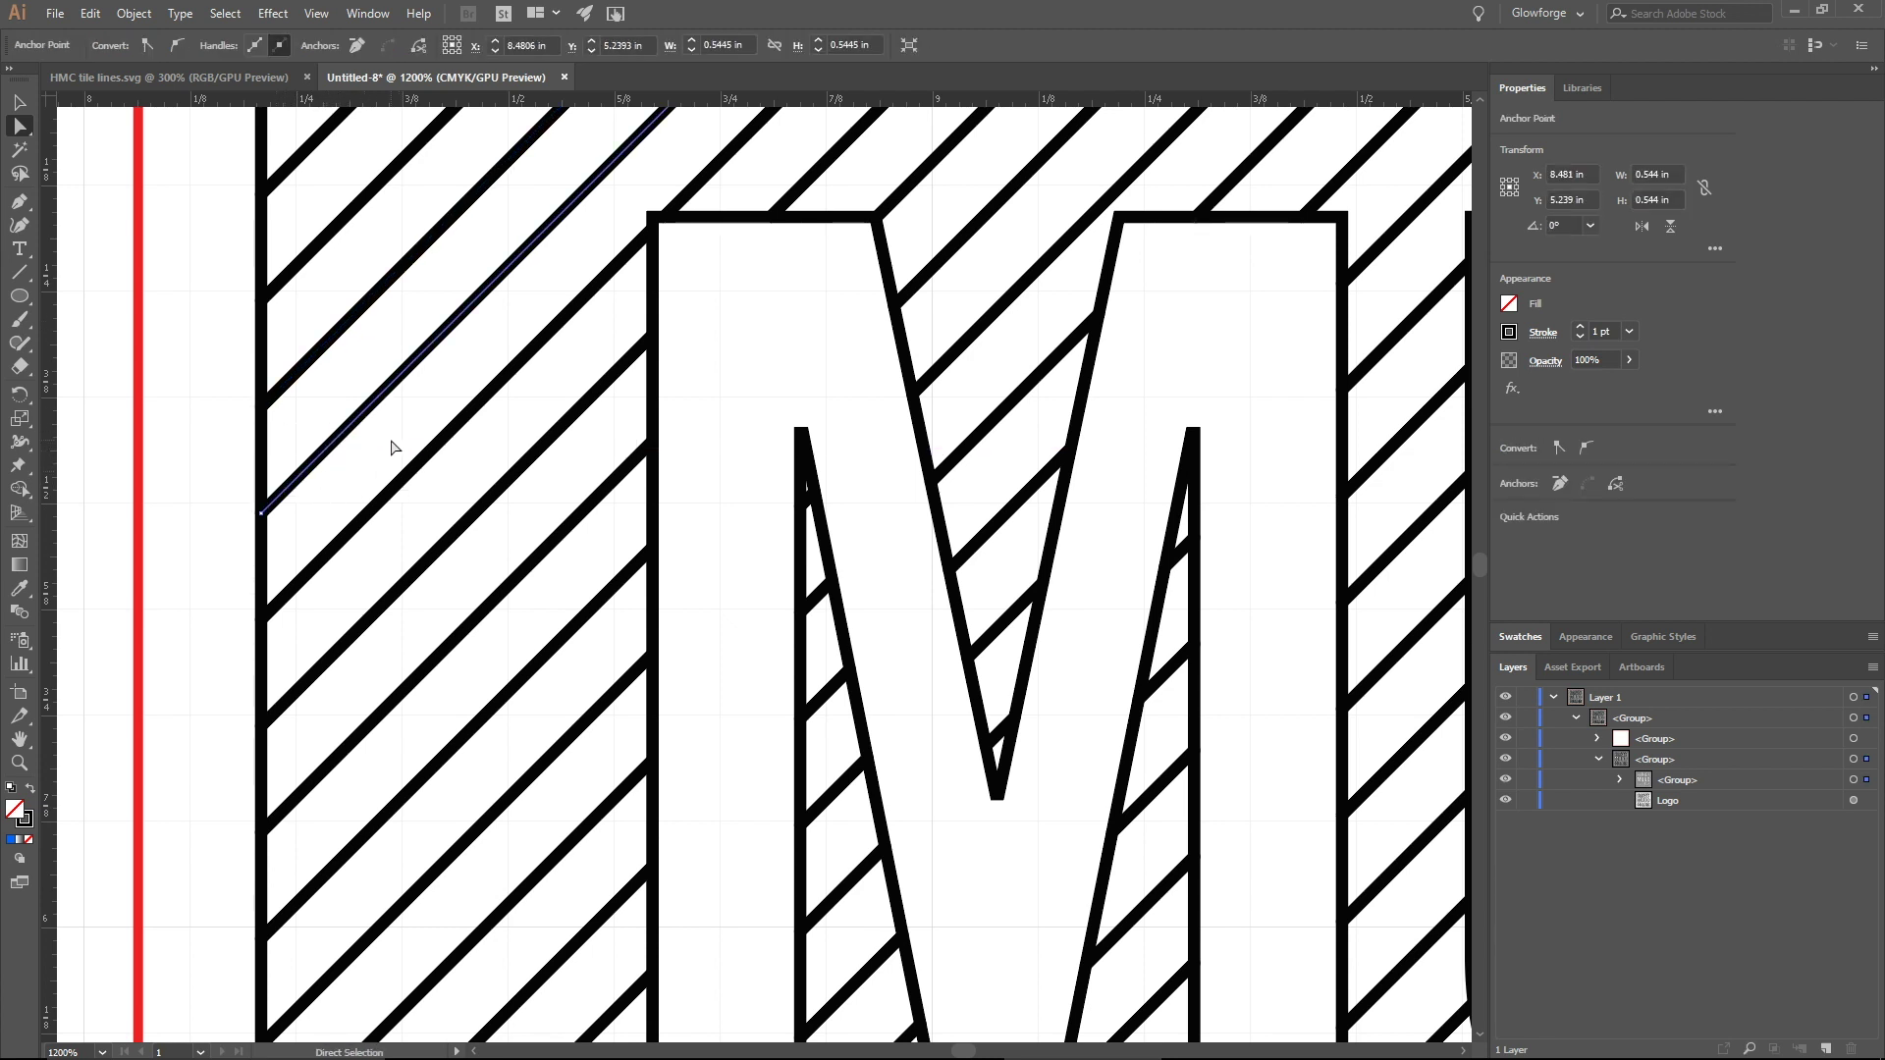
pyautogui.hotkey('ctrl', 'shift', 'a')
# - Fit the artboard to the bounds of the whole logo artwork
pyautogui.hotkey('ctrl', '0')
pyautogui.click(135, 13)
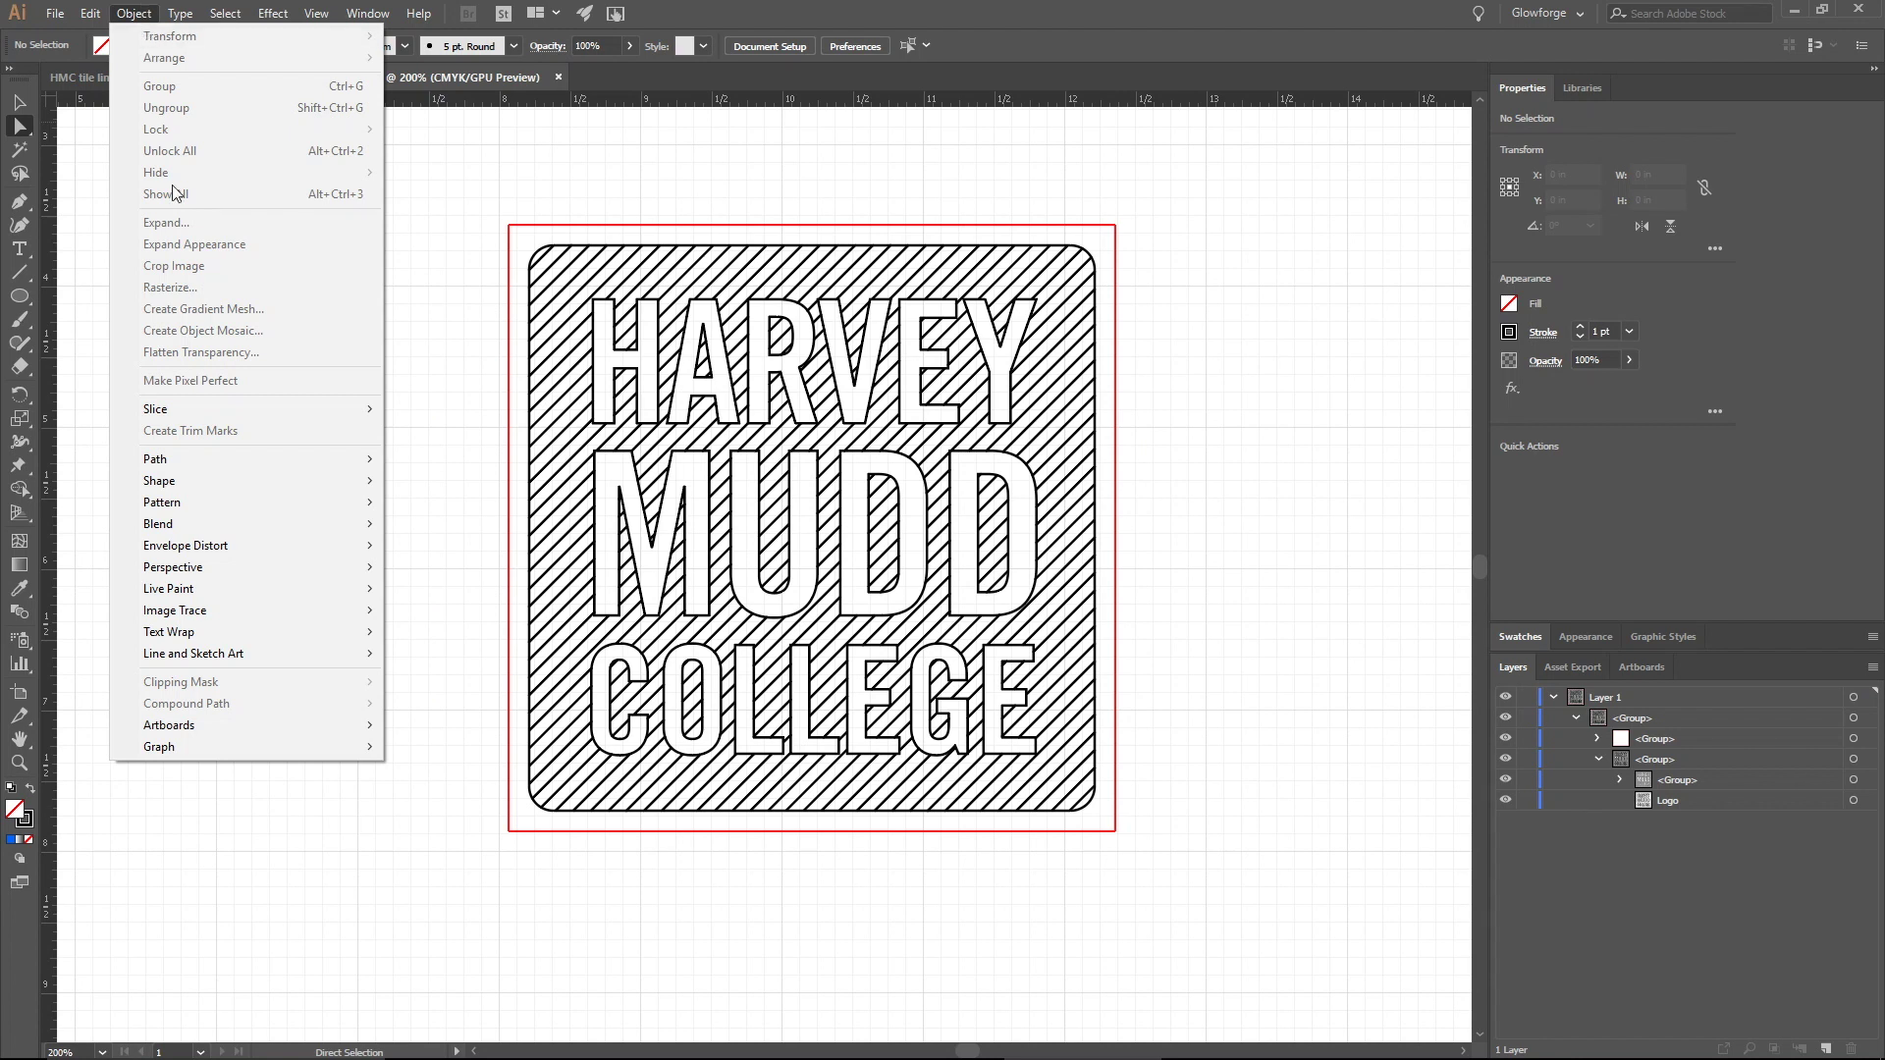
pyautogui.moveTo(244, 729)
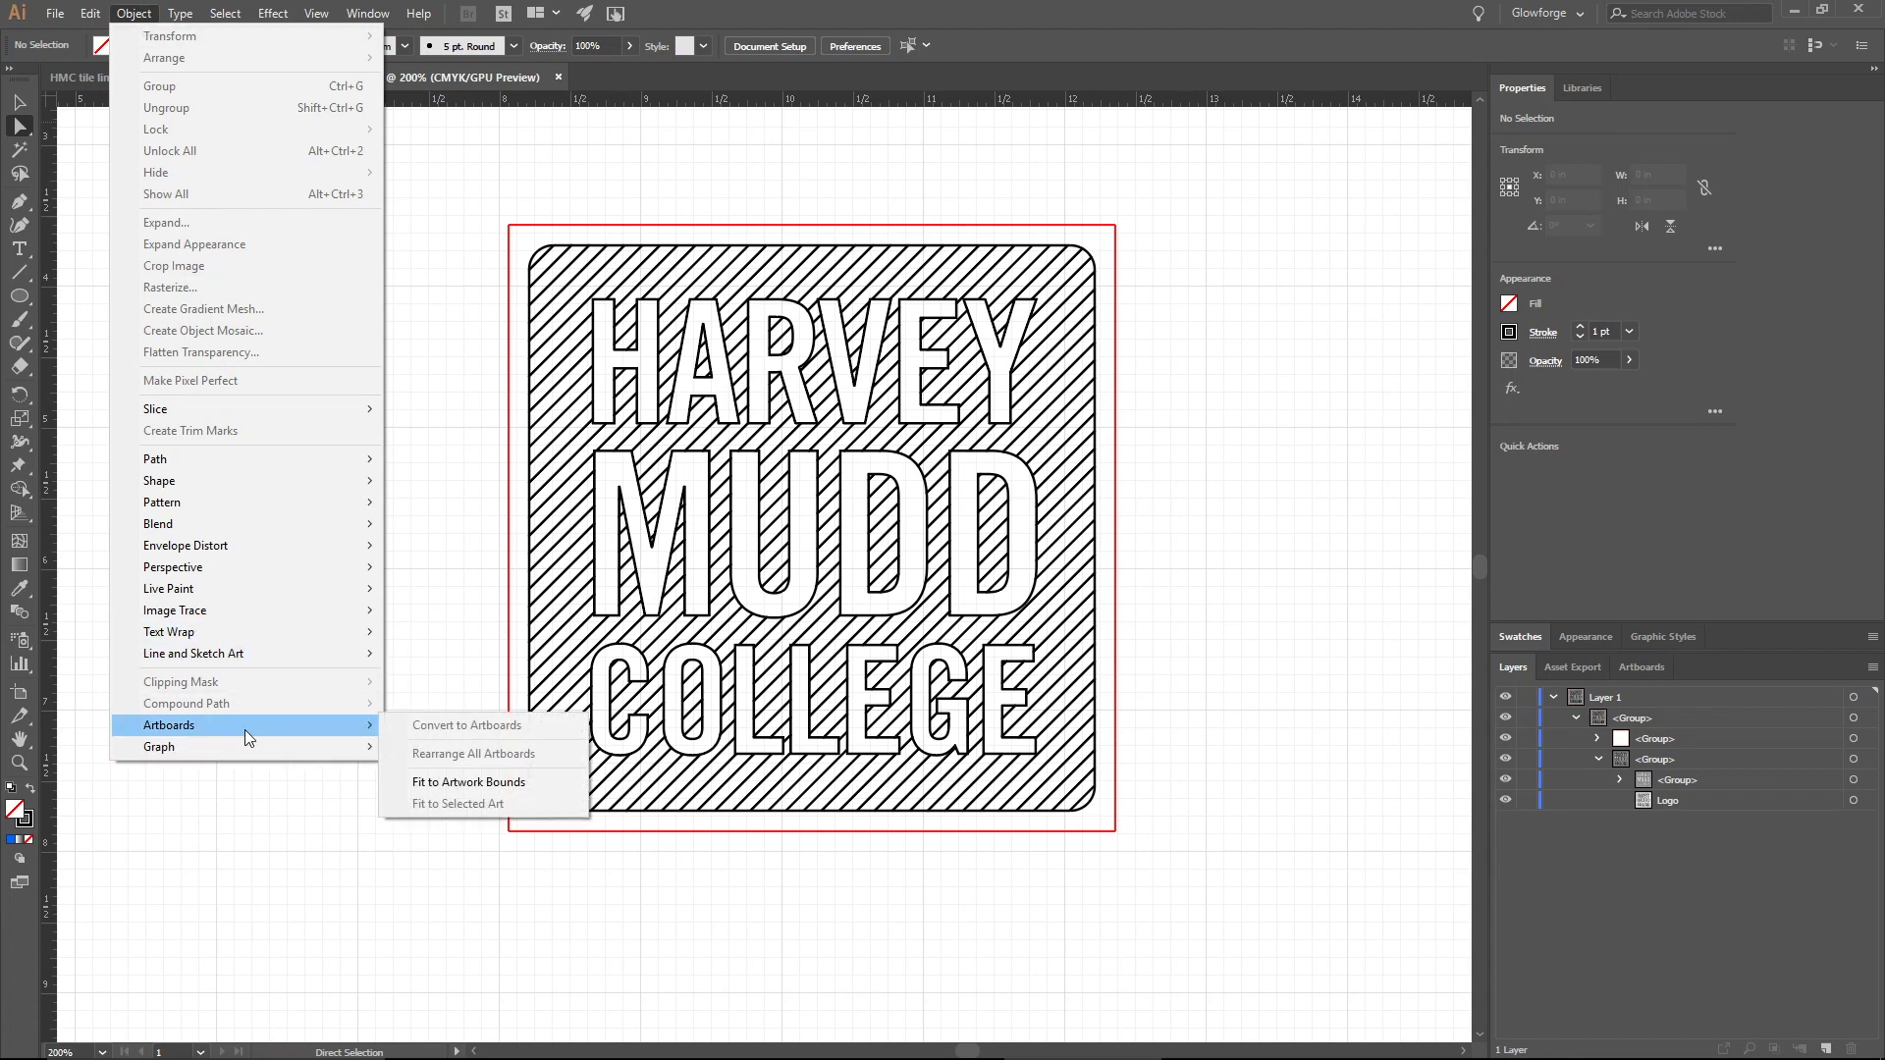
pyautogui.click(448, 783)
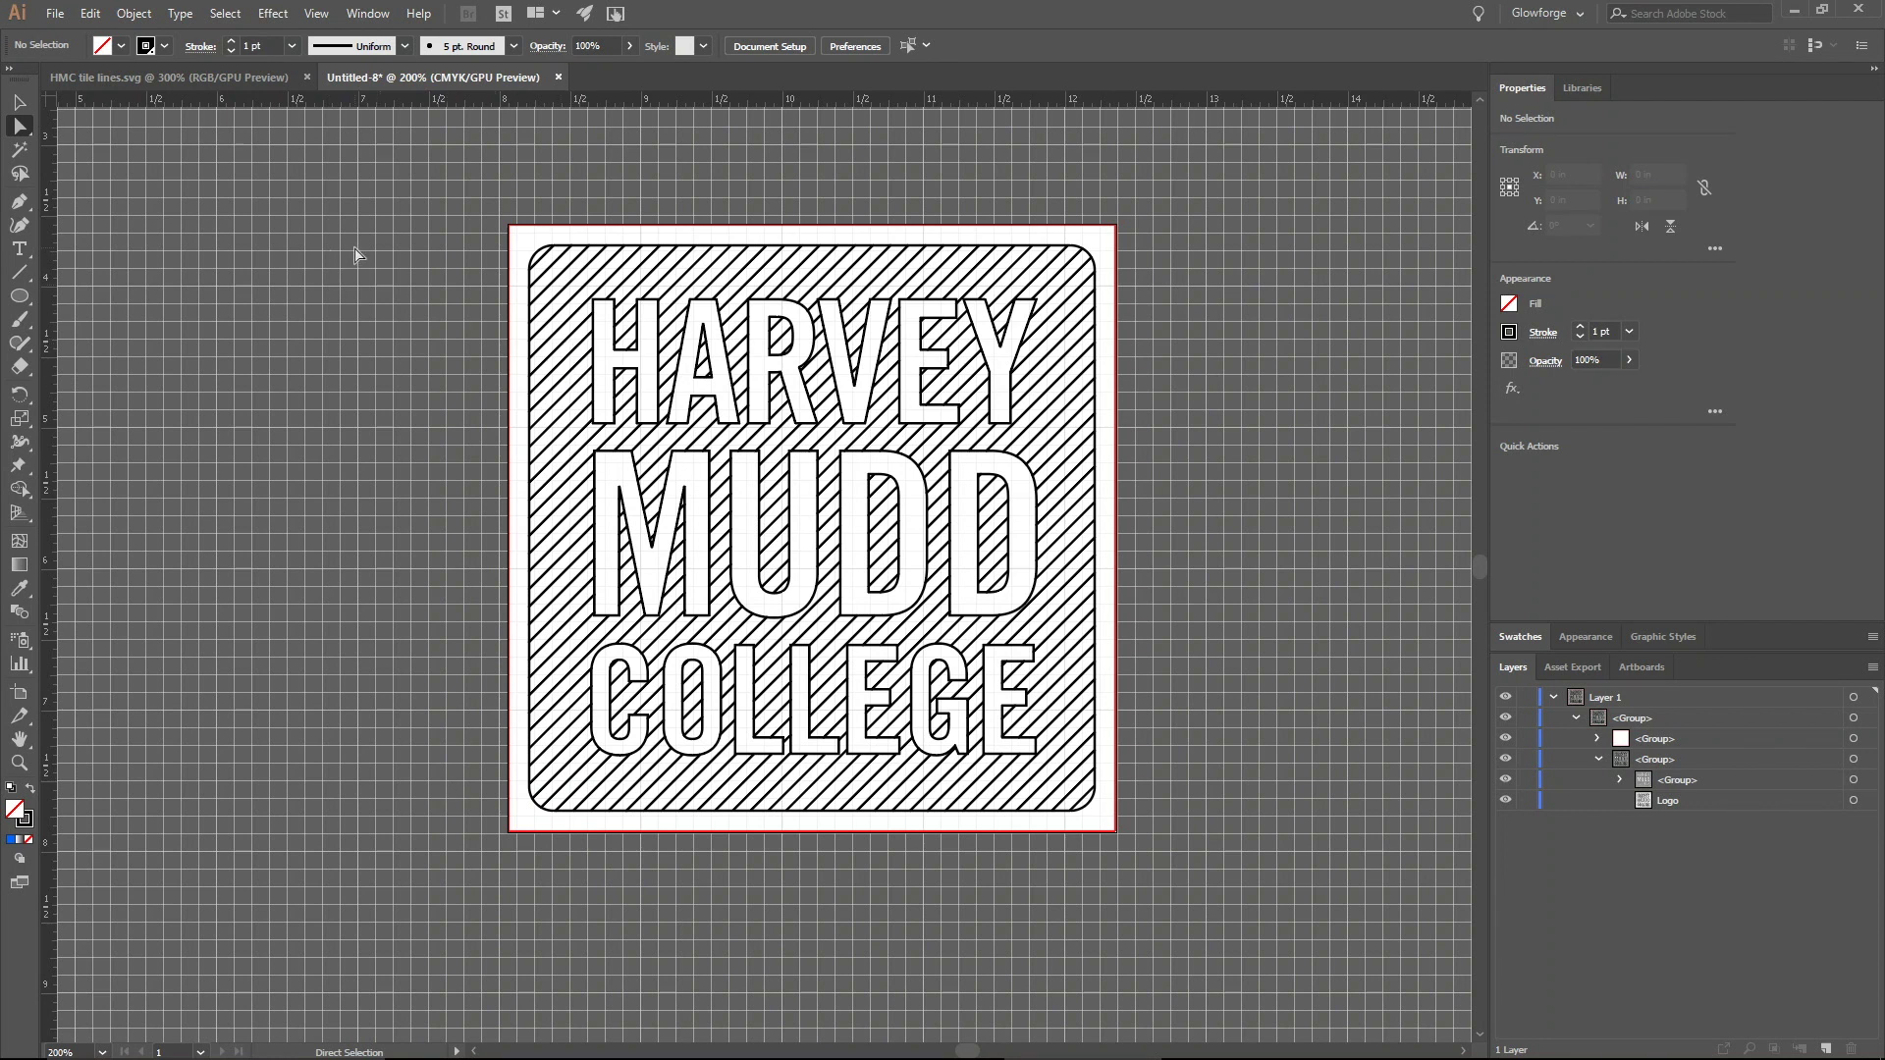
# - Save a copy of the artwork in SVG format as "HMC Really Fixed" in the Clip Mask folder, accepting the SVG 1.1 options
pyautogui.click(55, 15)
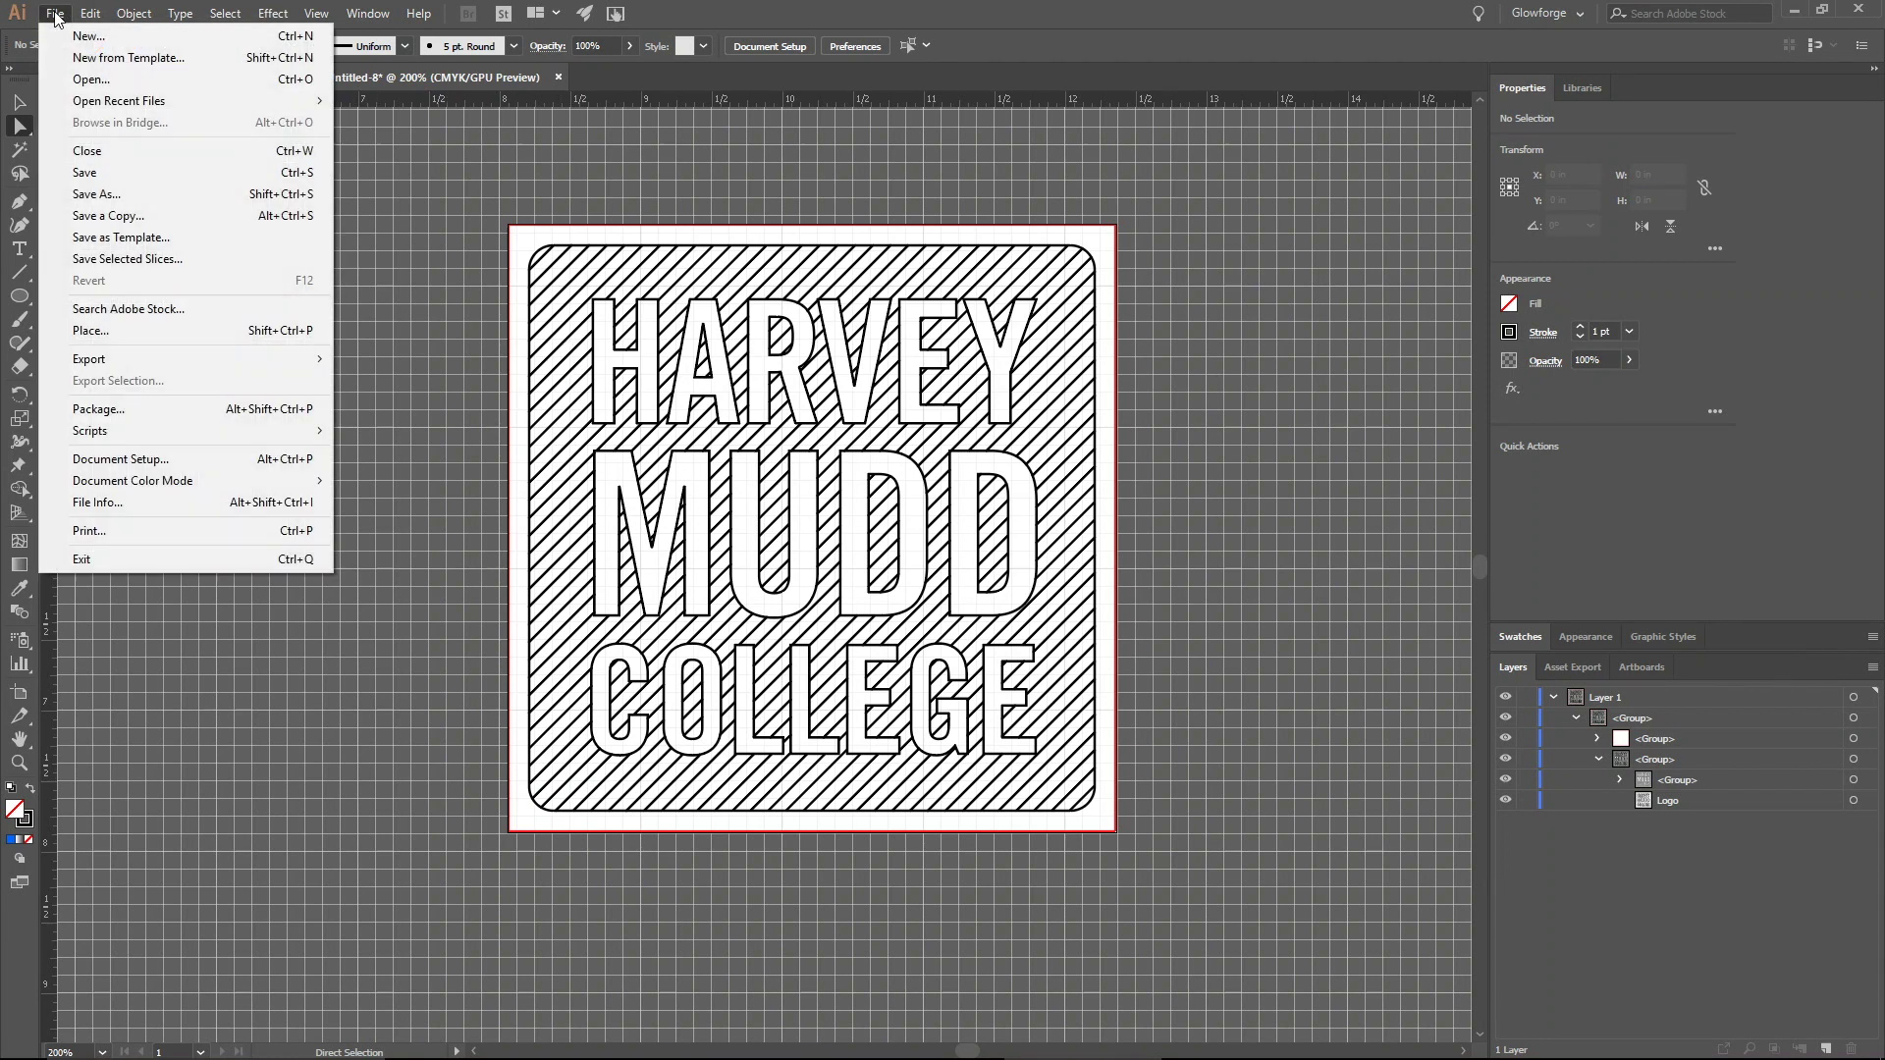
pyautogui.click(137, 216)
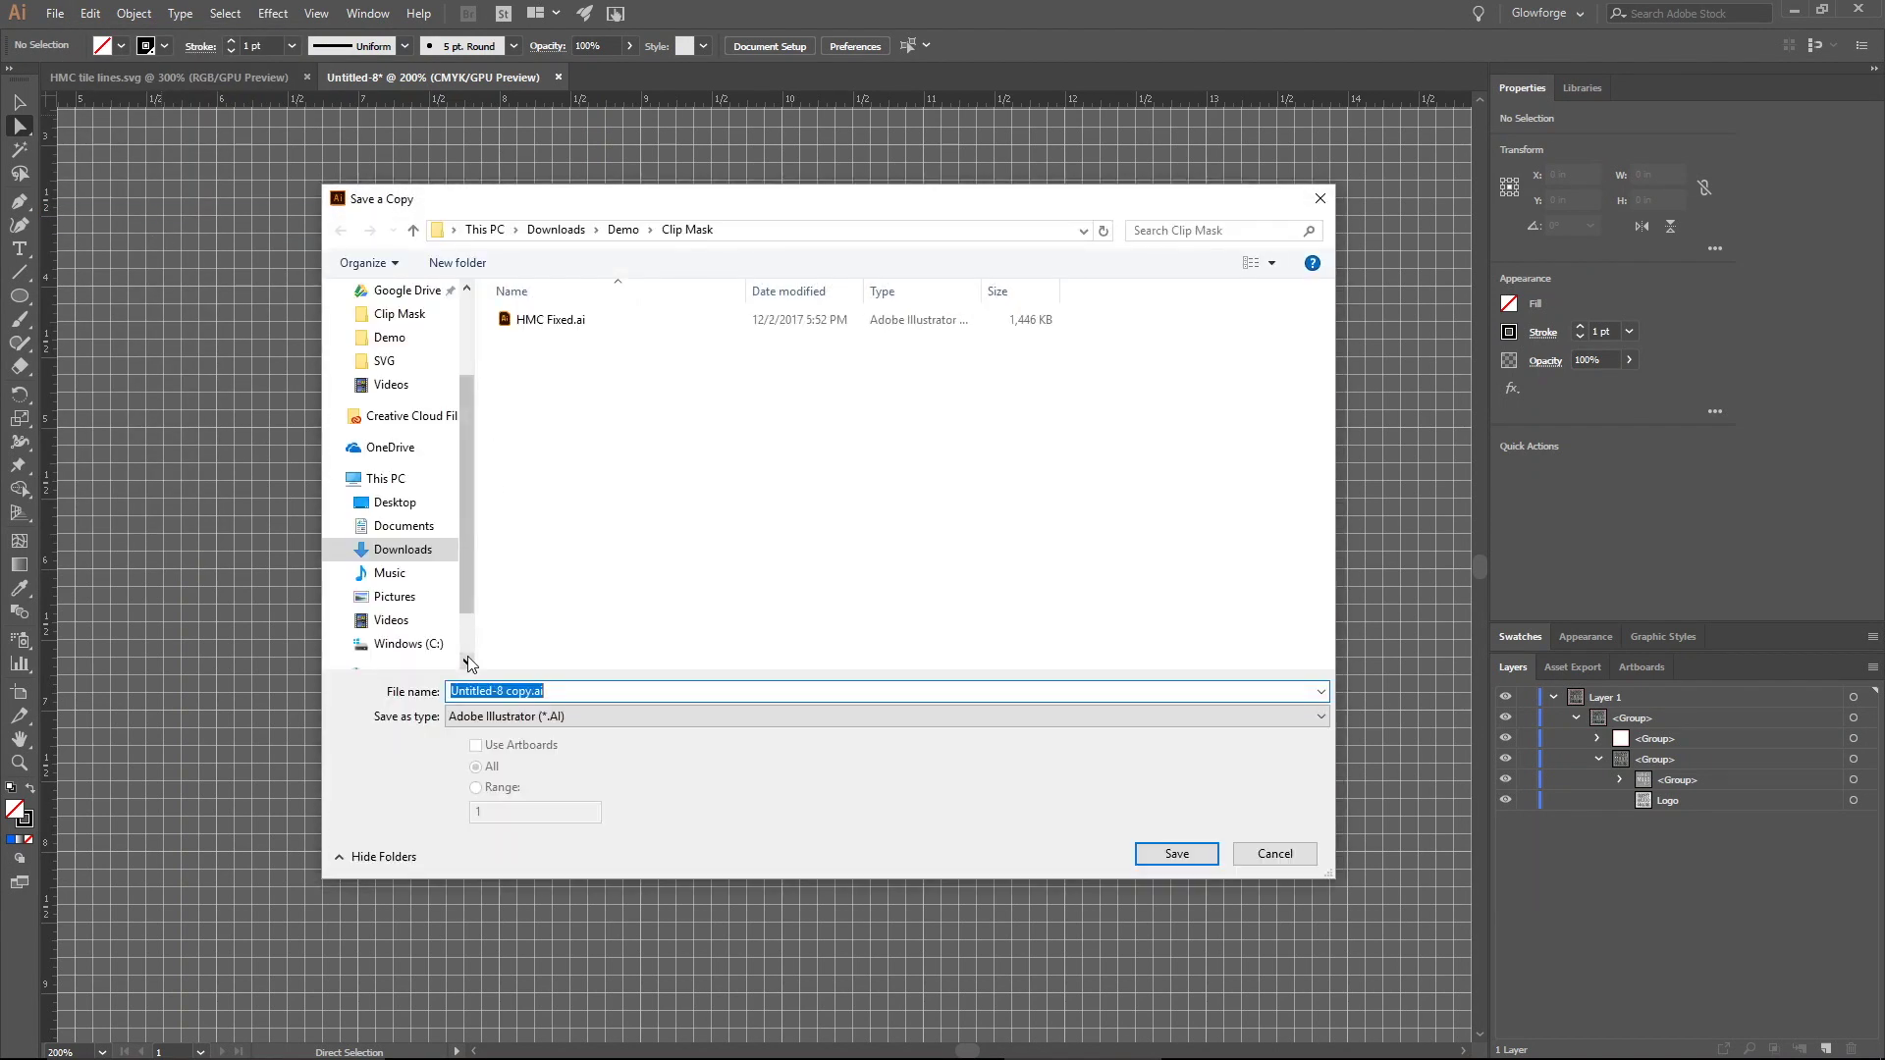
pyautogui.write('HMC Really Fixed')
pyautogui.click(609, 717)
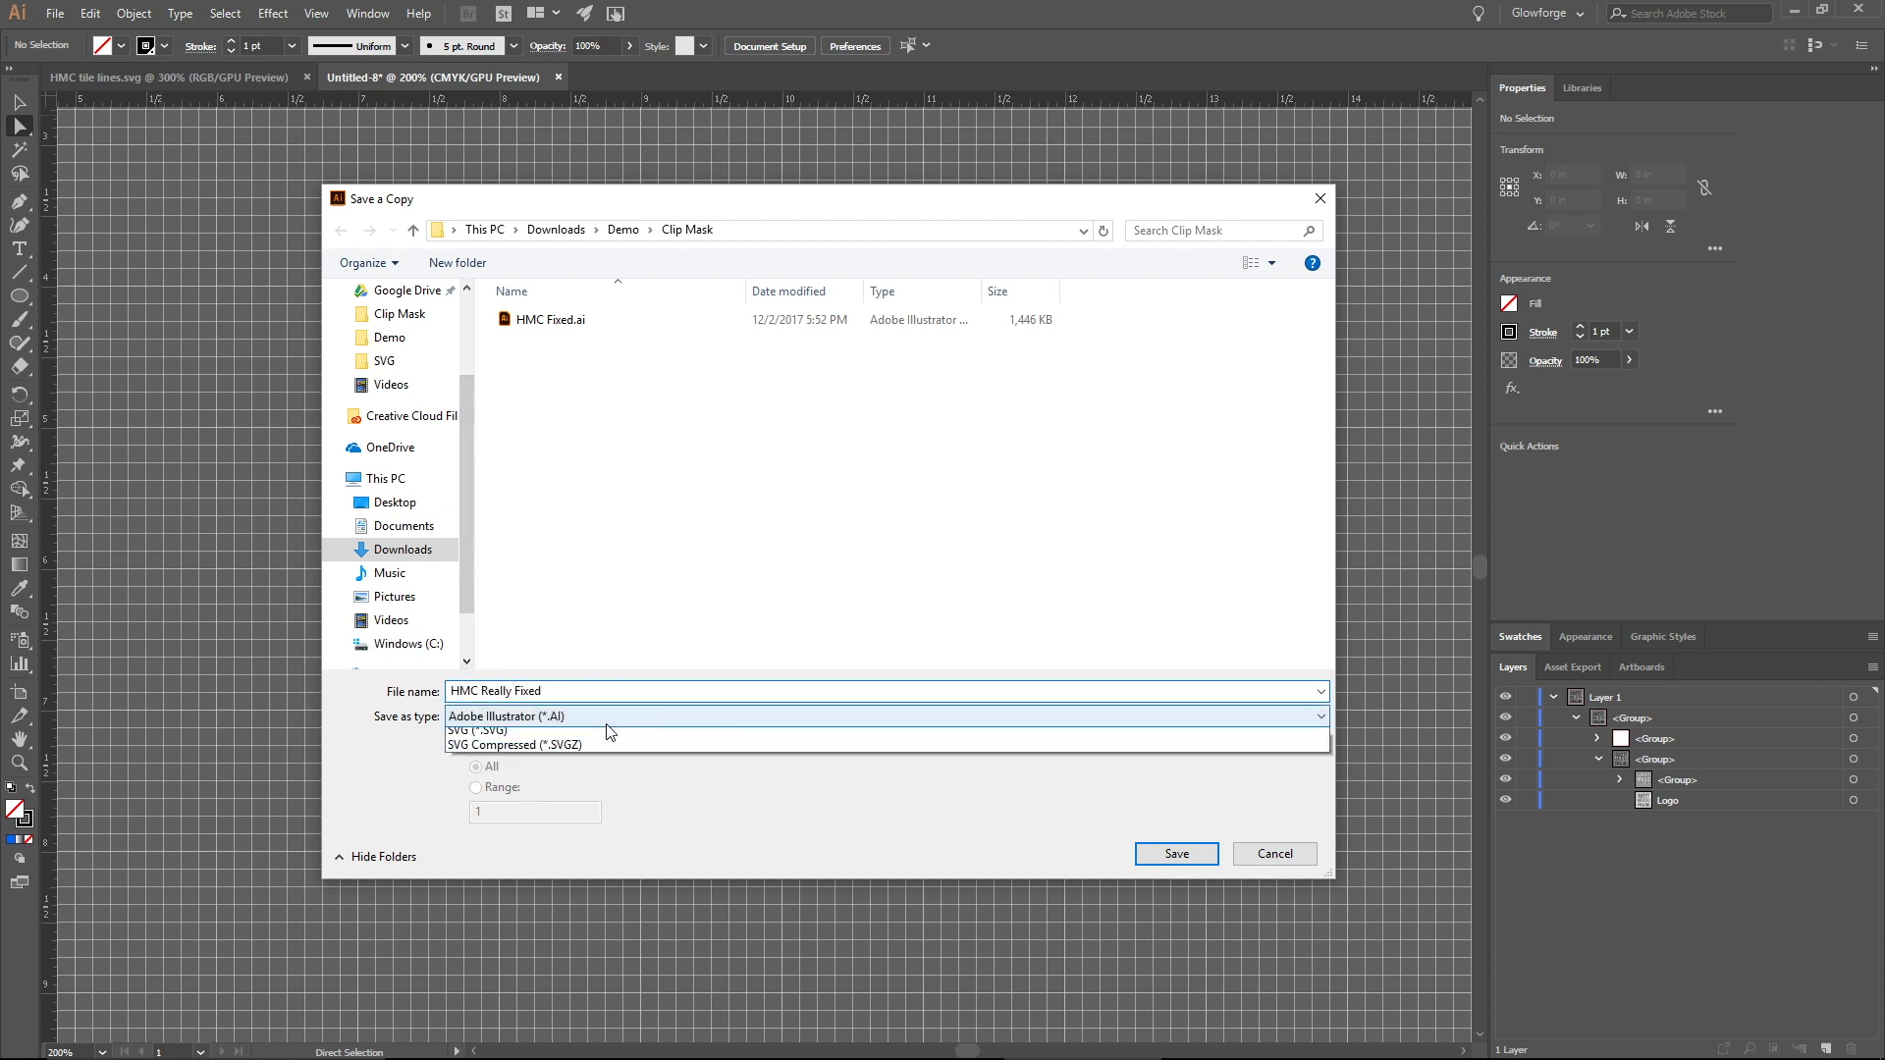
pyautogui.click(611, 795)
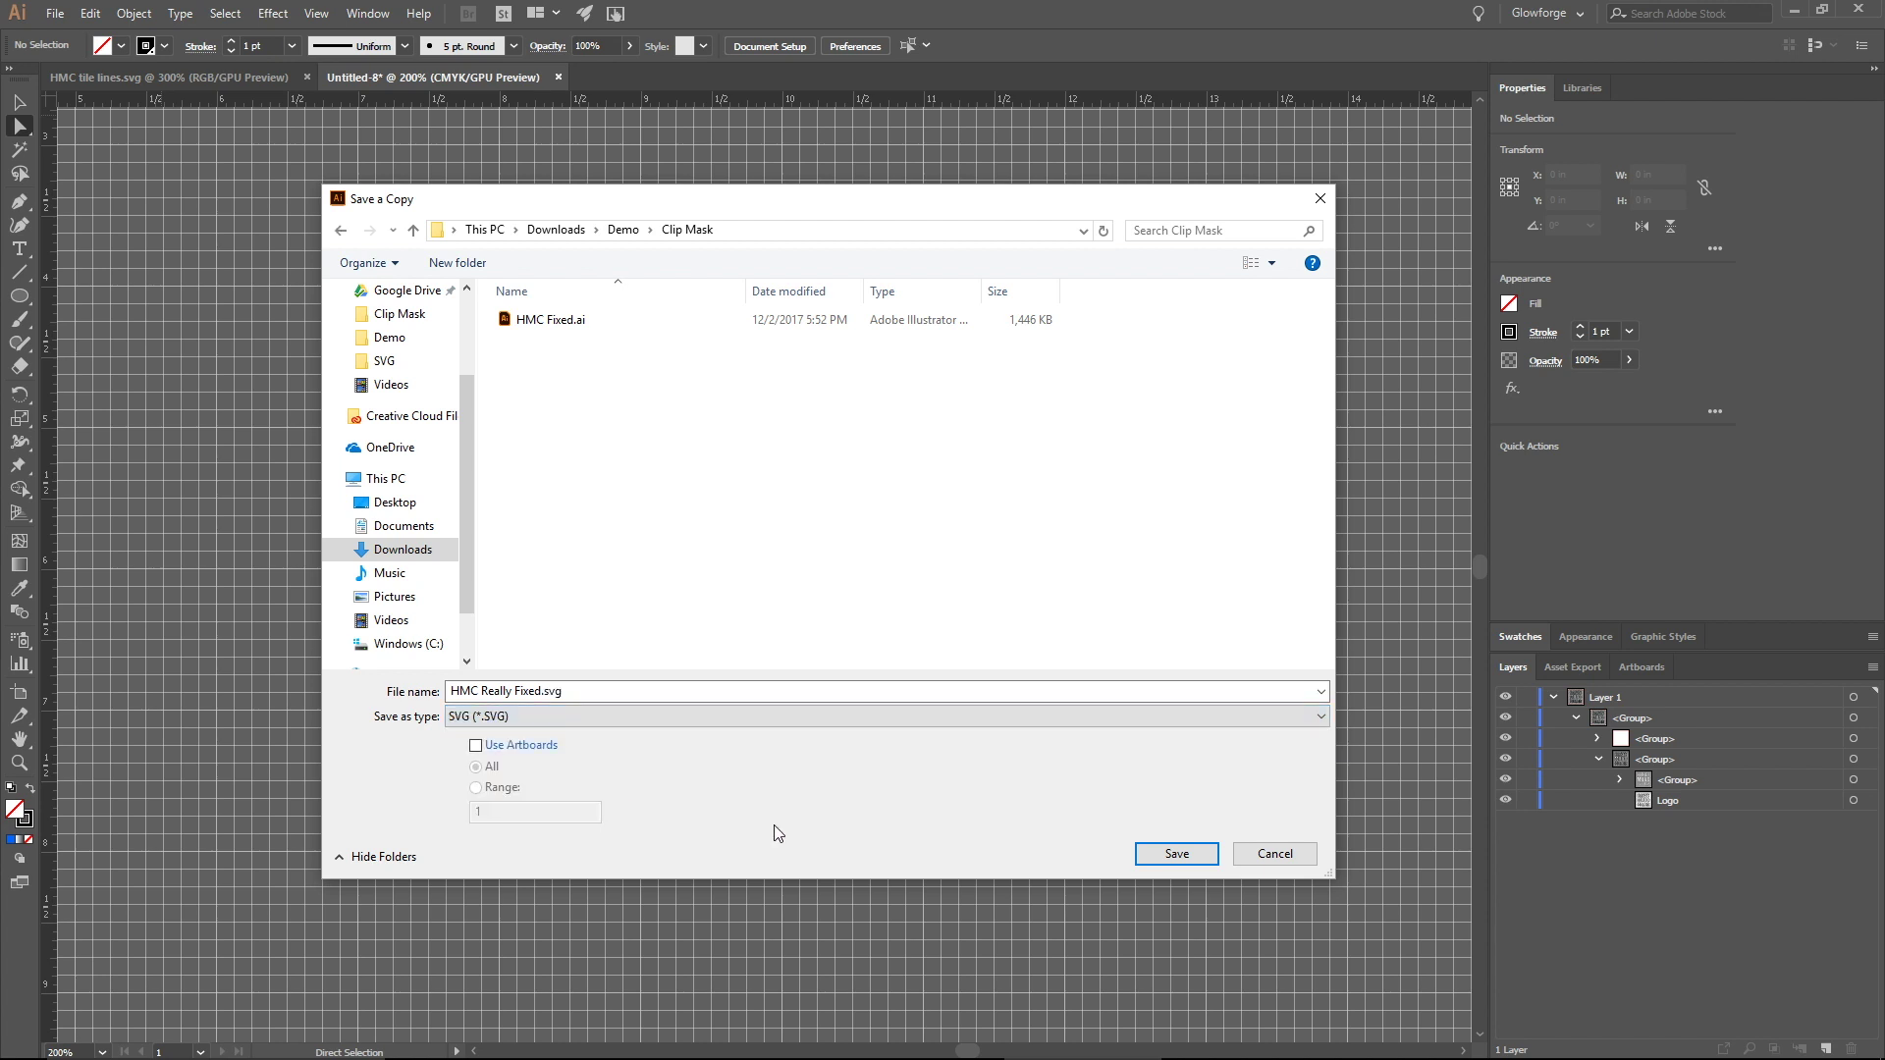
pyautogui.click(1175, 857)
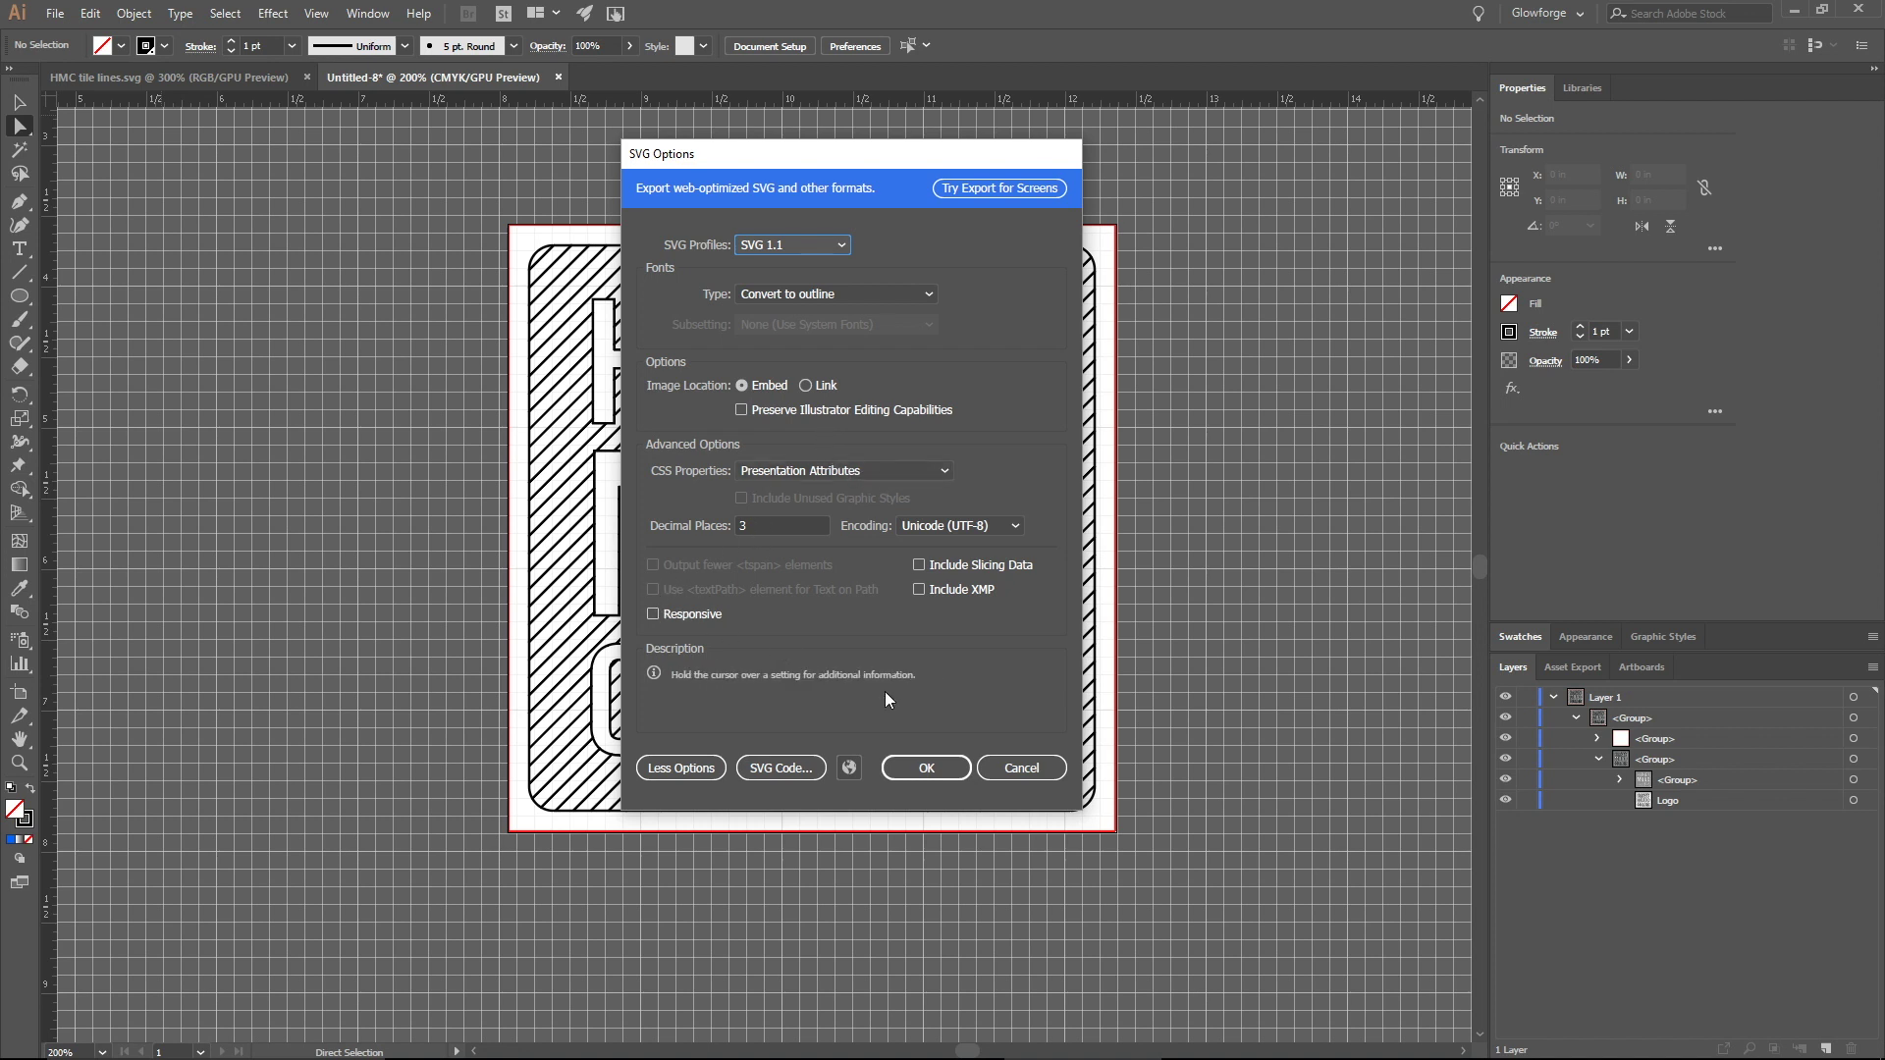
pyautogui.click(945, 764)
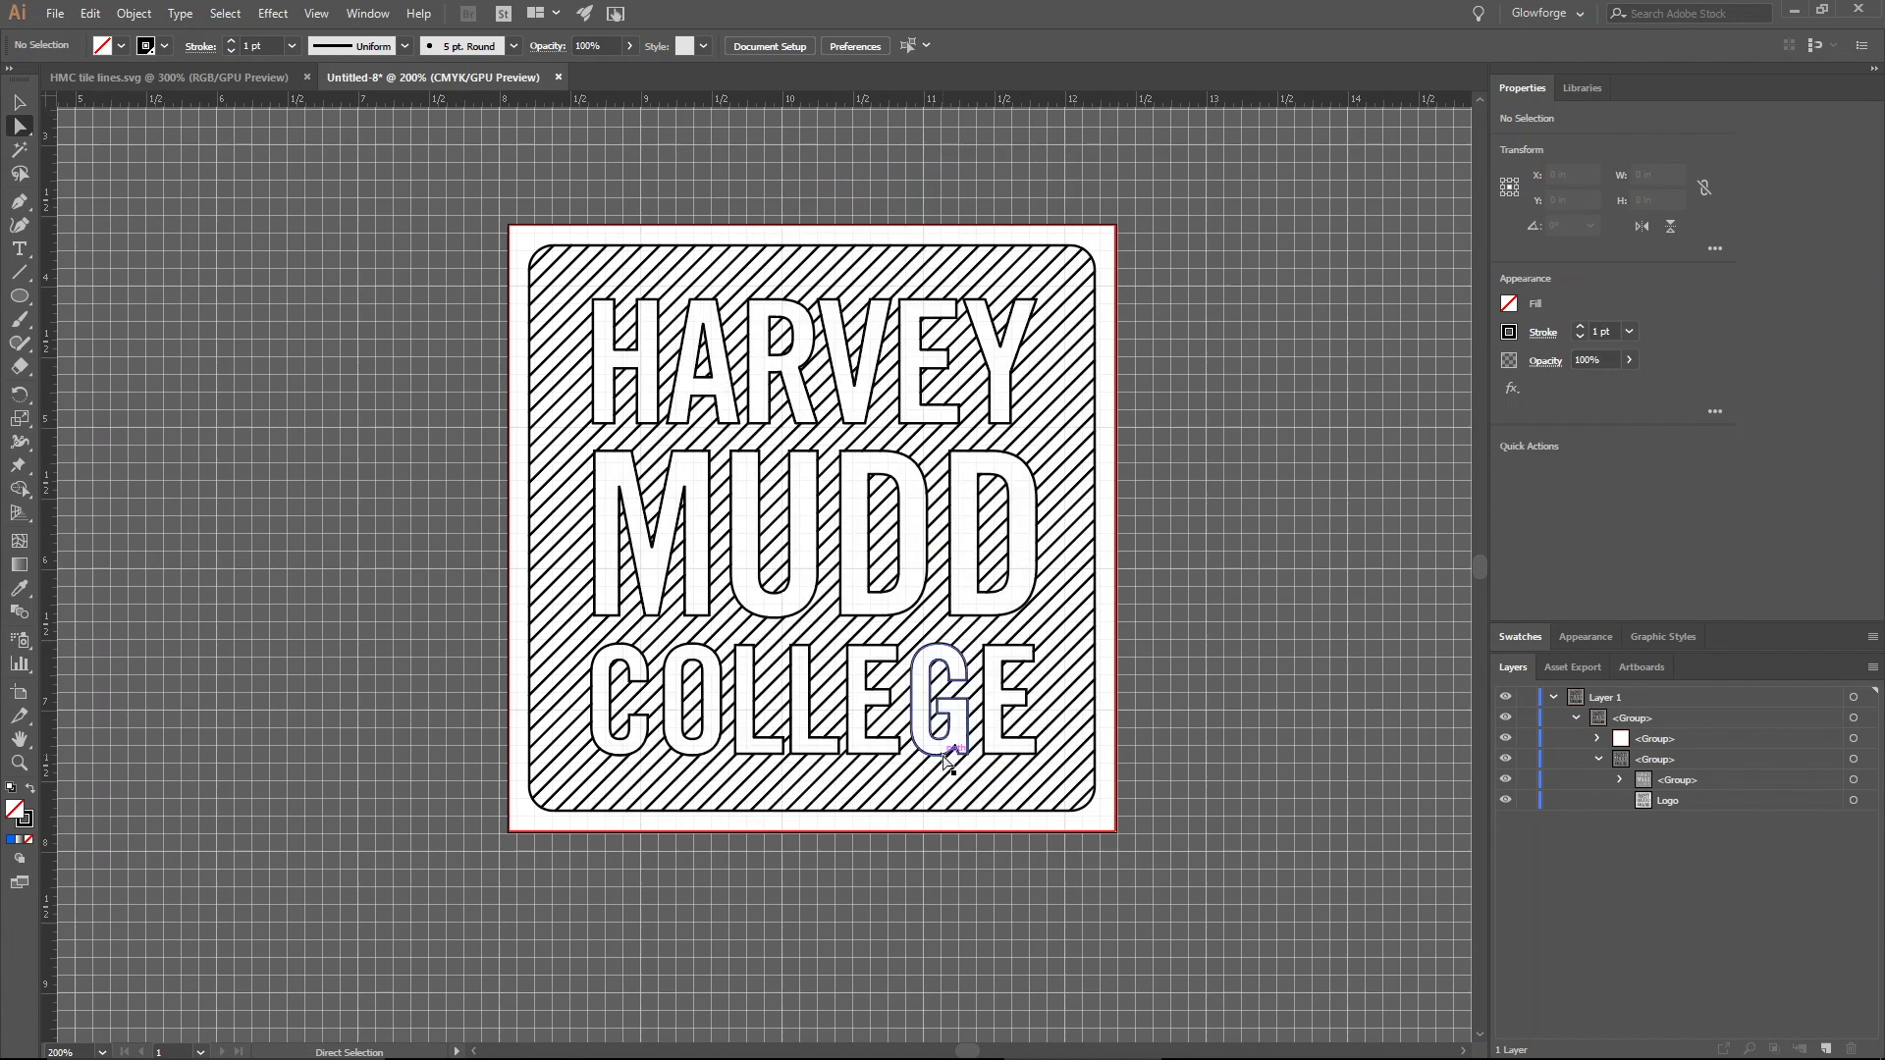
# - Switch to the Glowforge web app and upload the HMC Really Fixed SVG as a new design
pyautogui.hotkey('alt', 'Tab')
pyautogui.click(201, 157)
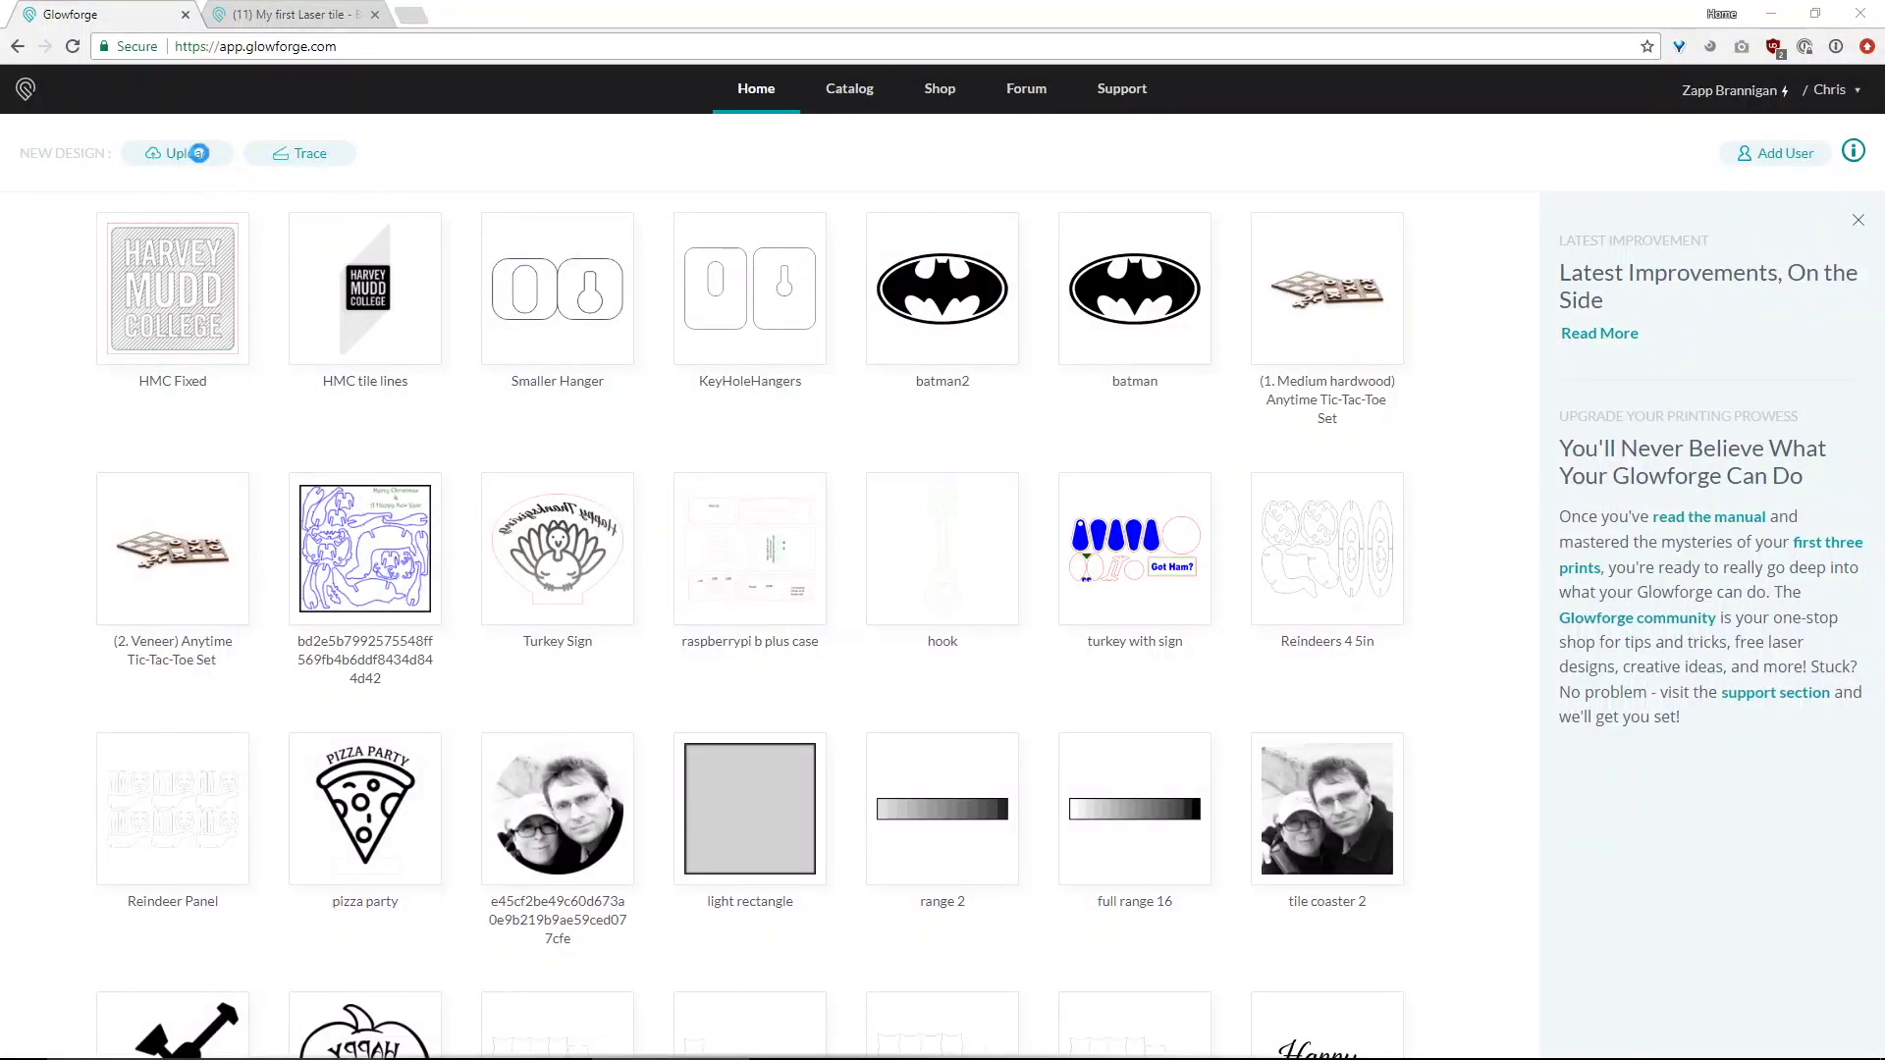
pyautogui.doubleClick(578, 305)
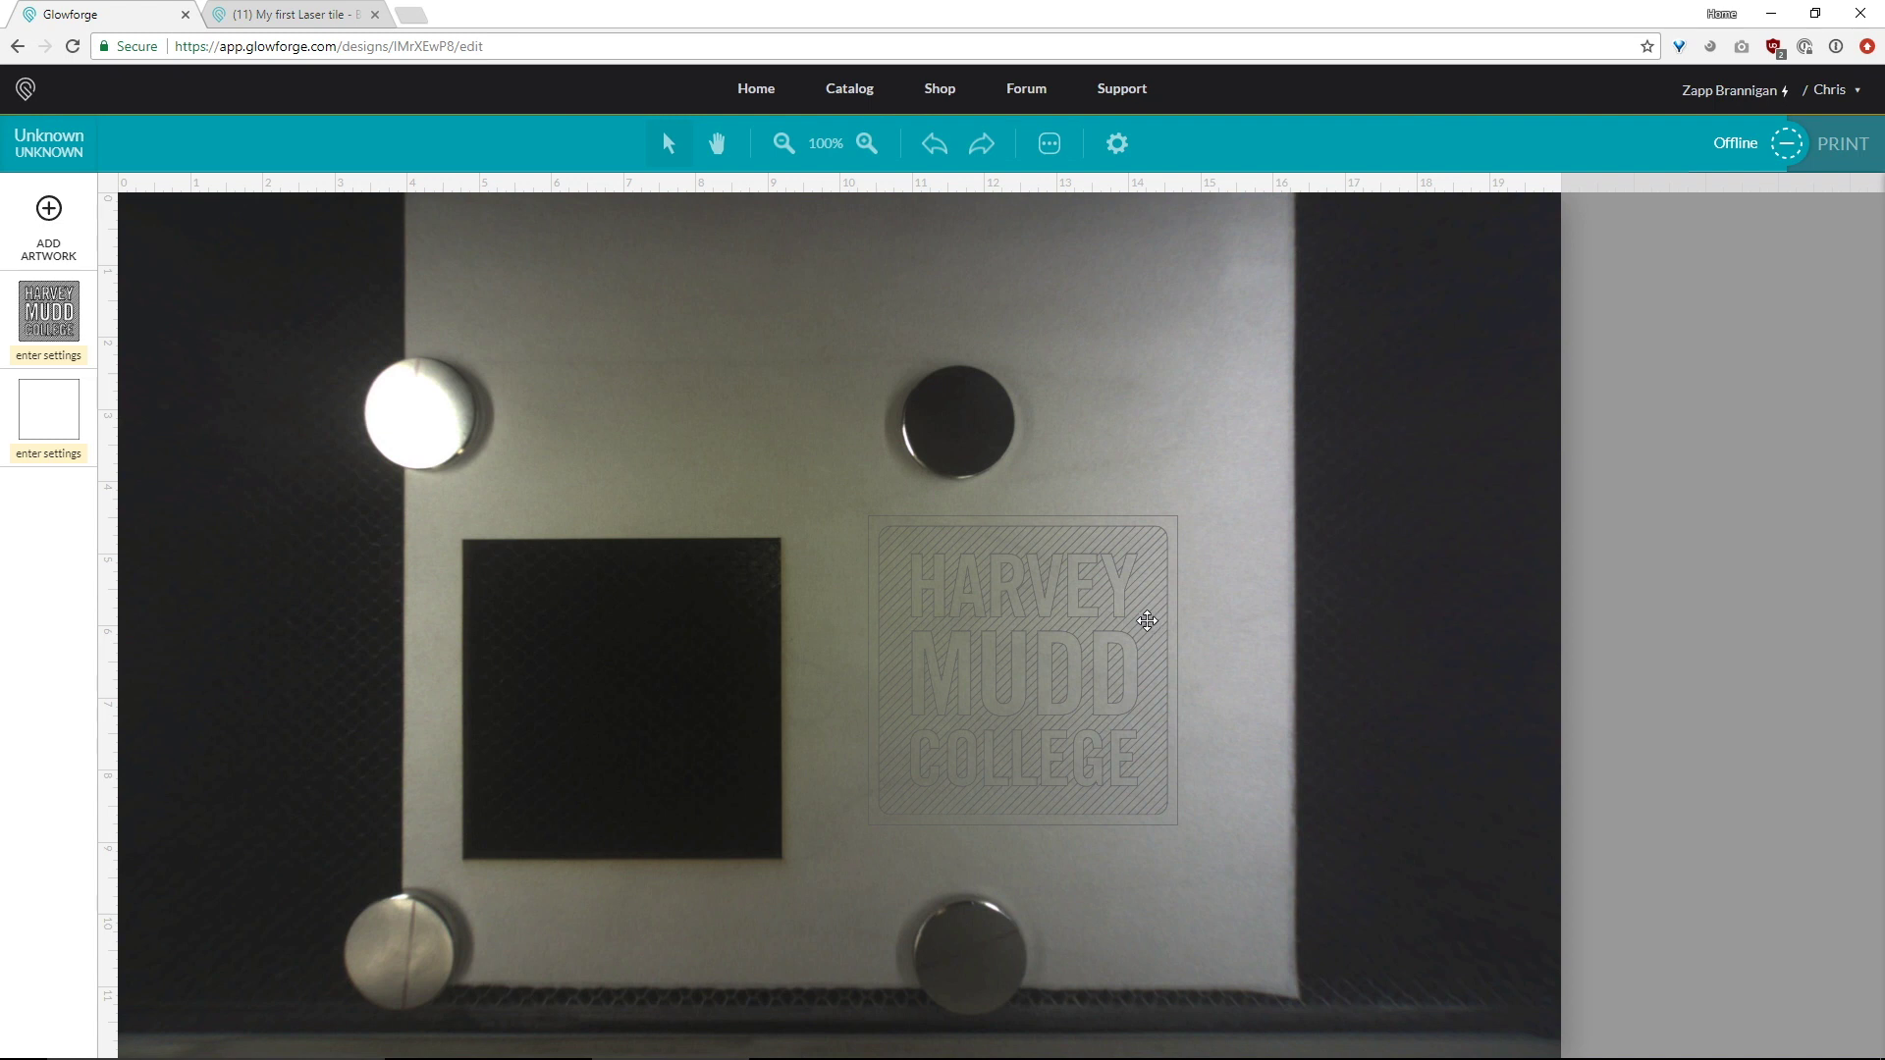
# - Select the uploaded logo on the Glowforge bed and compare it with the original artwork in Illustrator
pyautogui.click(1146, 621)
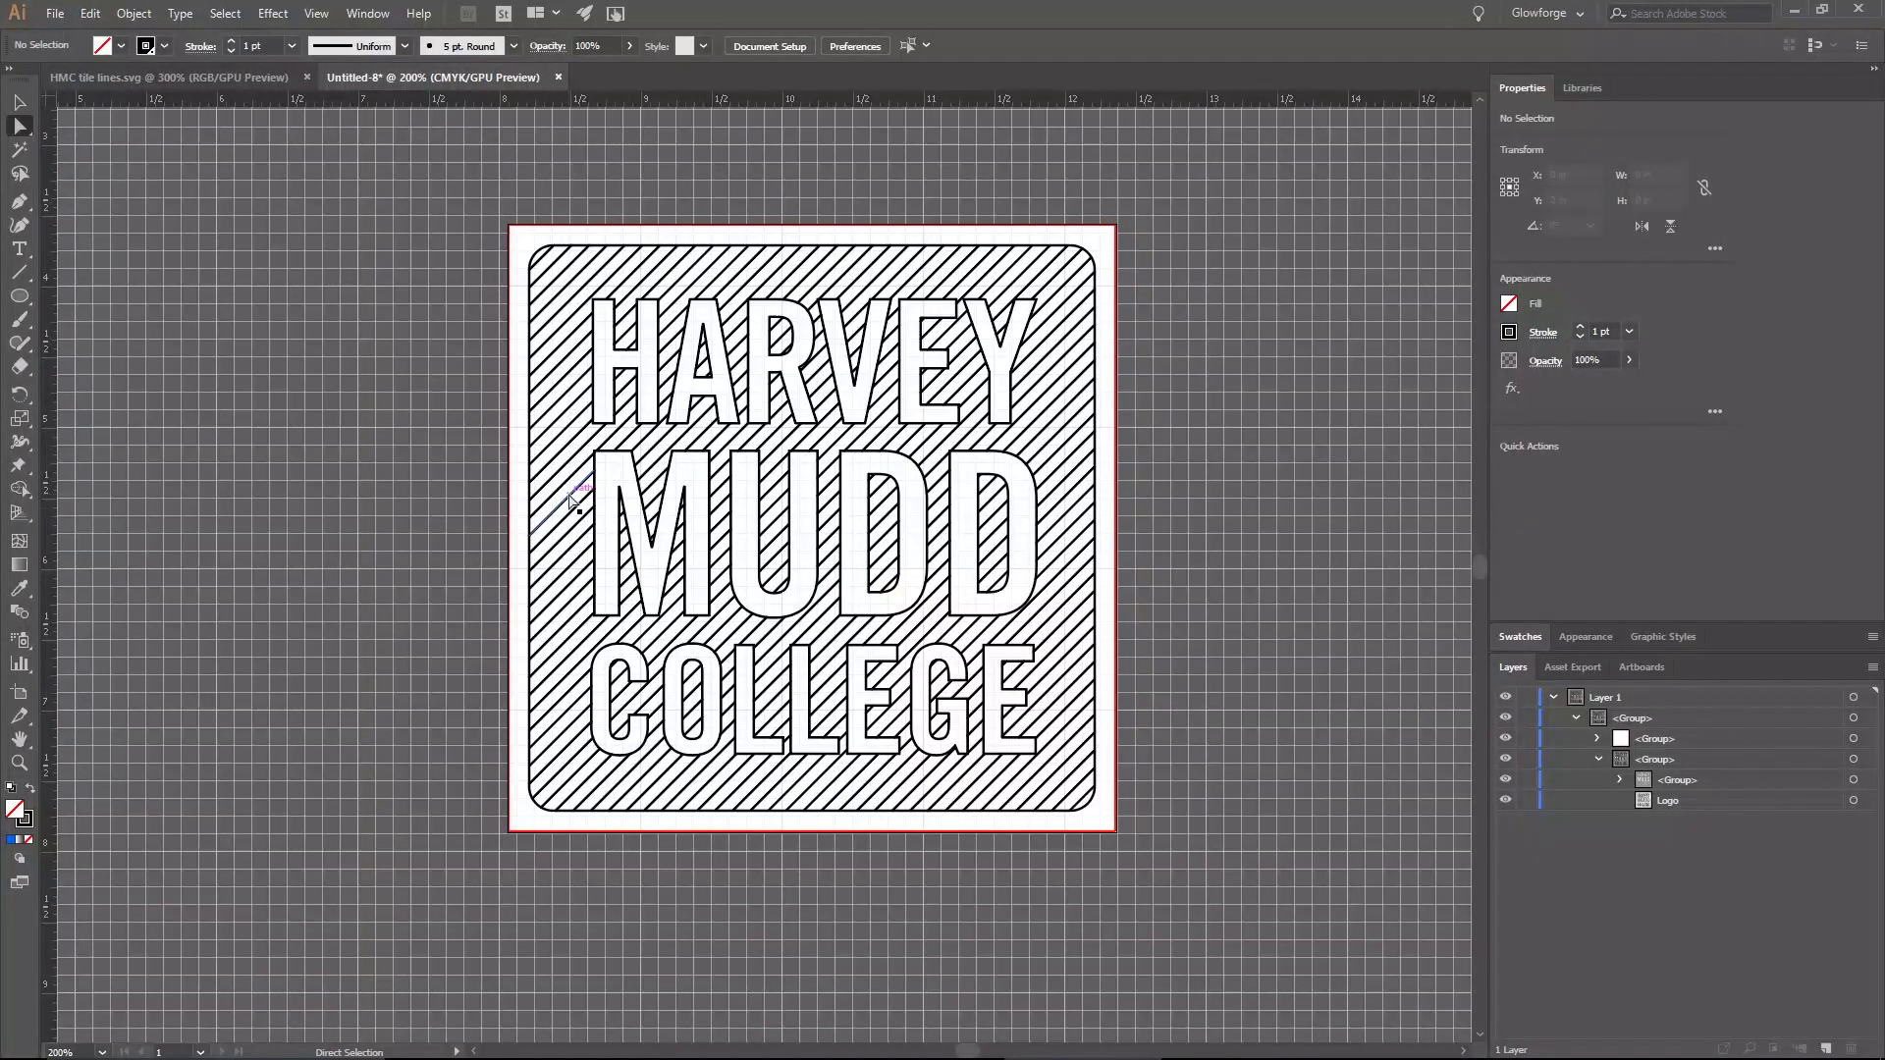
pyautogui.click(574, 503)
pyautogui.scroll(2, 575, 502)
pyautogui.hotkey('alt', 'Tab')
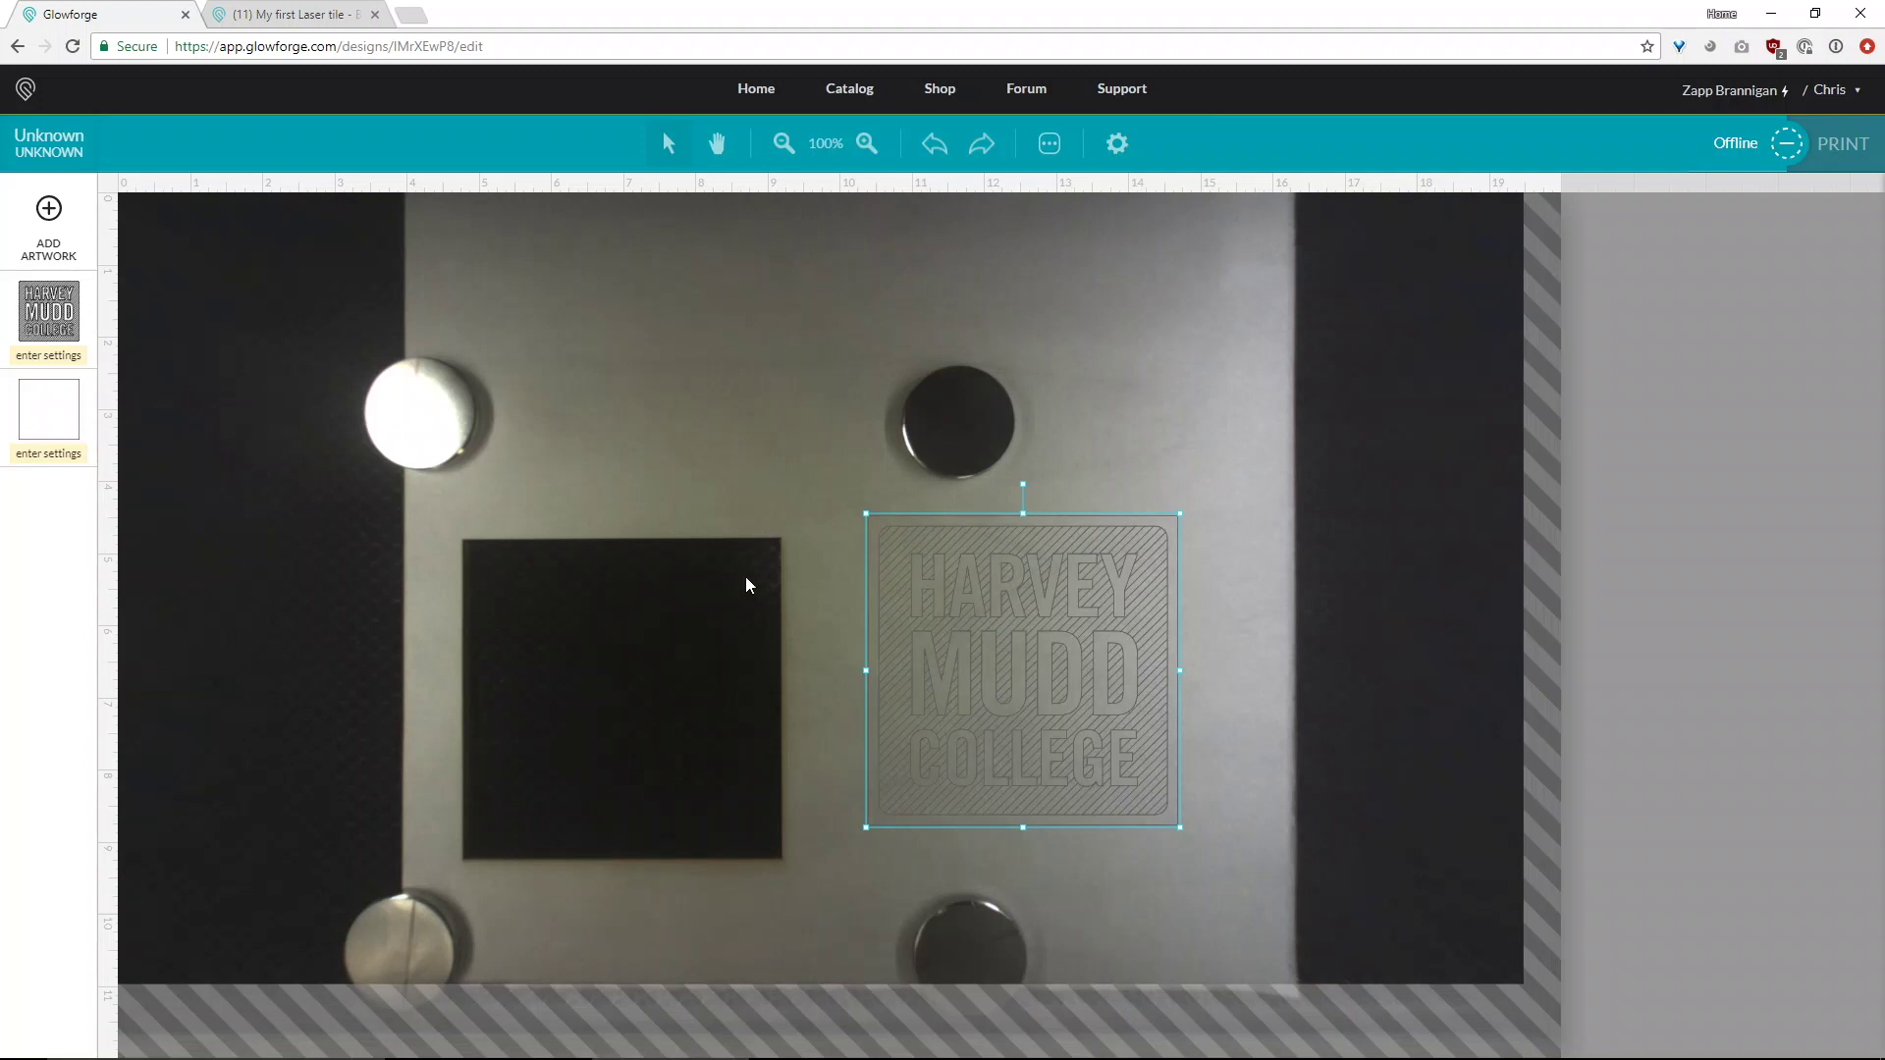